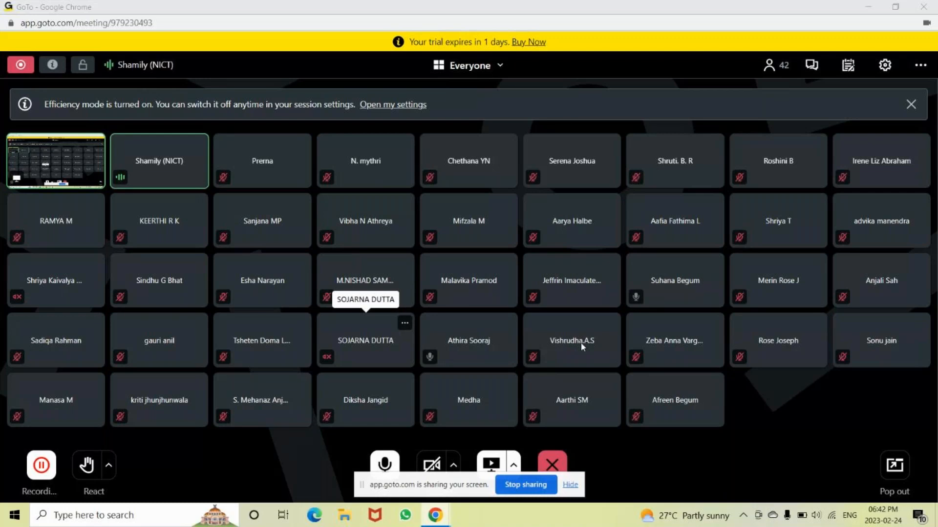
# Launch Excel with a blank workbook from the Windows Run dialog using the command excel
pyautogui.press('super+r')
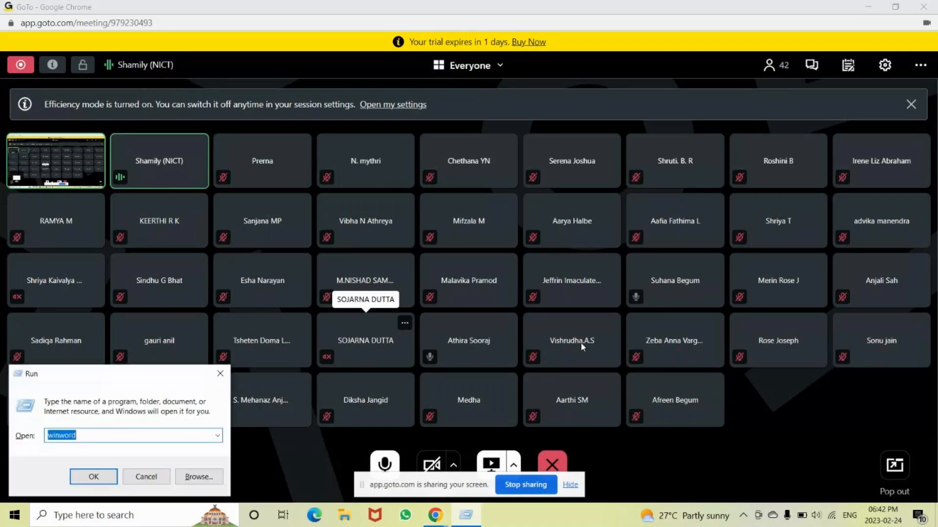
pyautogui.write('excel')
pyautogui.press('Return')
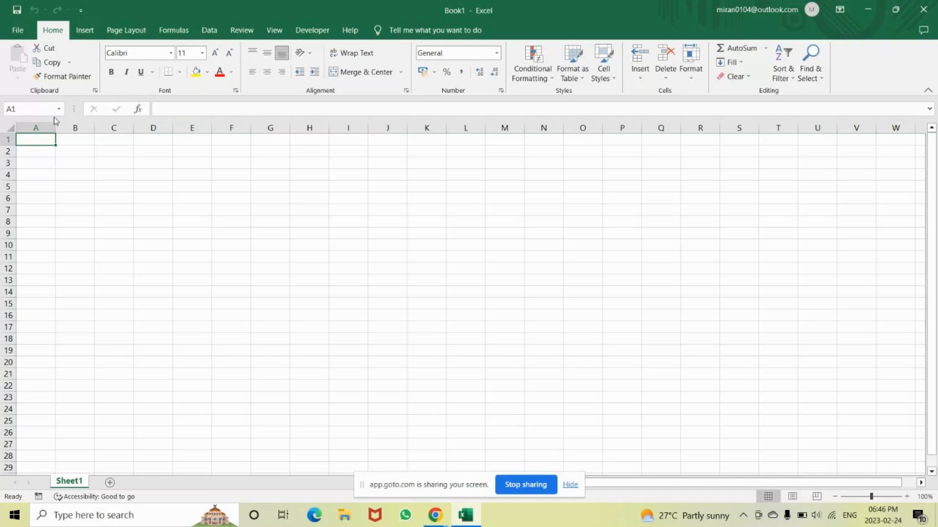
# Enter a sample first name in cell F3 and keep that cell selected
pyautogui.click(219, 165)
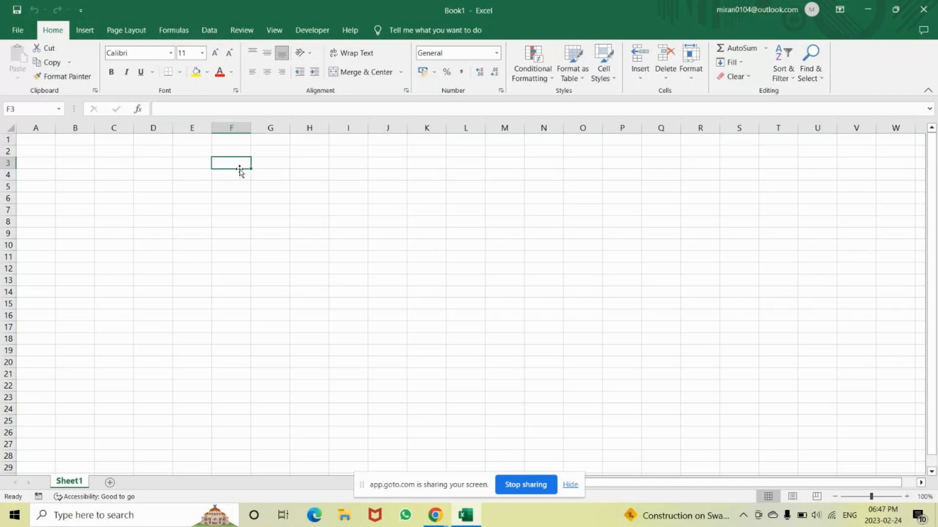
pyautogui.write('s')
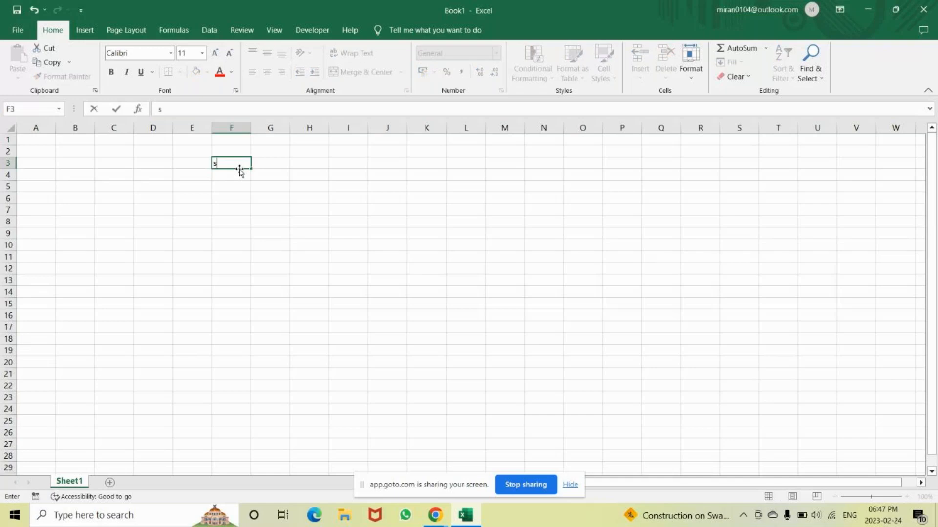
pyautogui.write('abha')
pyautogui.press('Return')
pyautogui.press('Up')
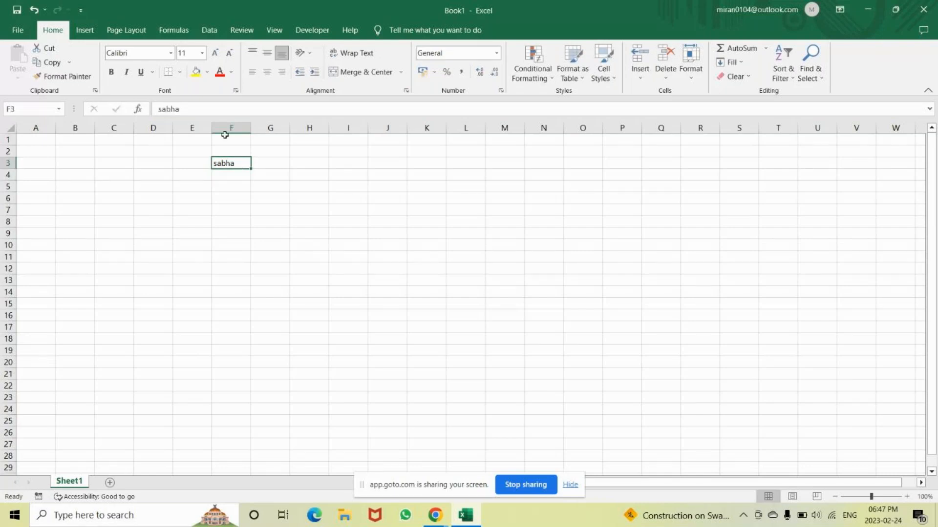
# Format the name in F3 with font size 14, bold, italic and a light green fill
pyautogui.click(215, 52)
pyautogui.click(215, 52)
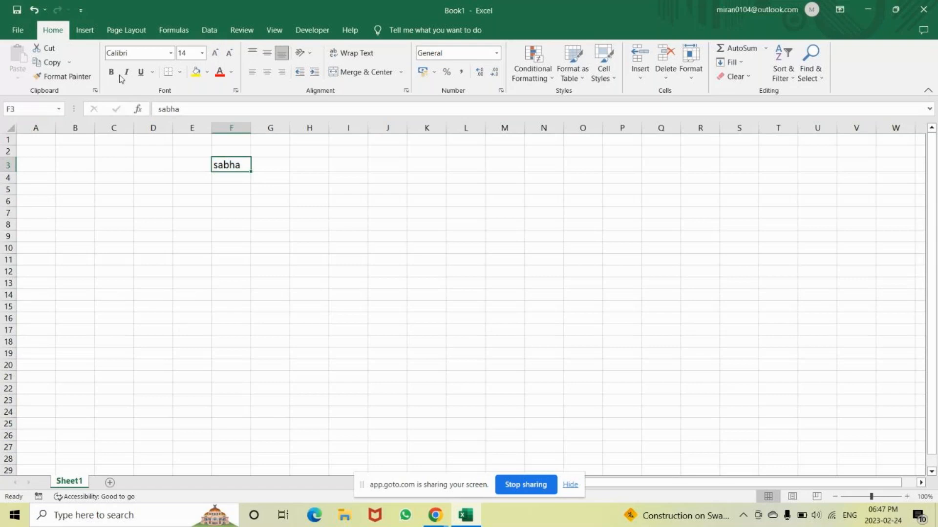
pyautogui.click(110, 73)
pyautogui.click(126, 72)
pyautogui.click(207, 72)
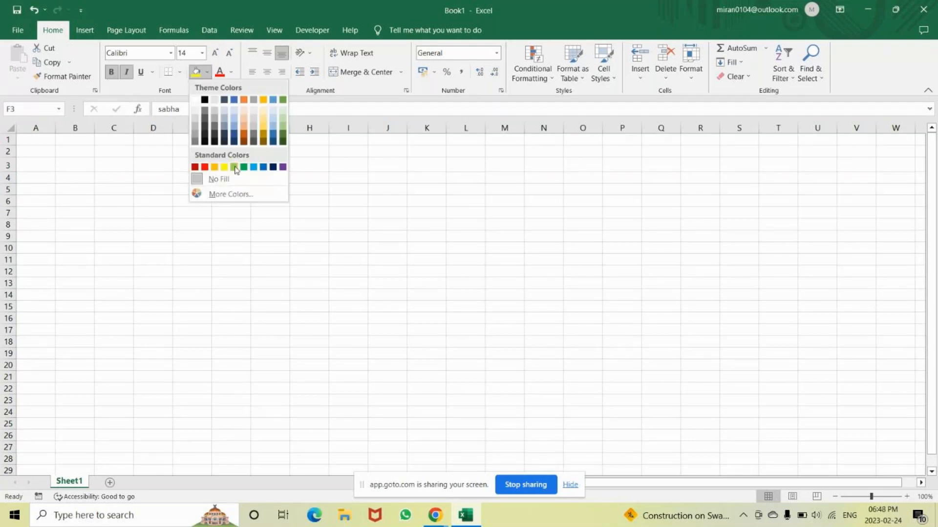
pyautogui.click(234, 167)
pyautogui.click(230, 74)
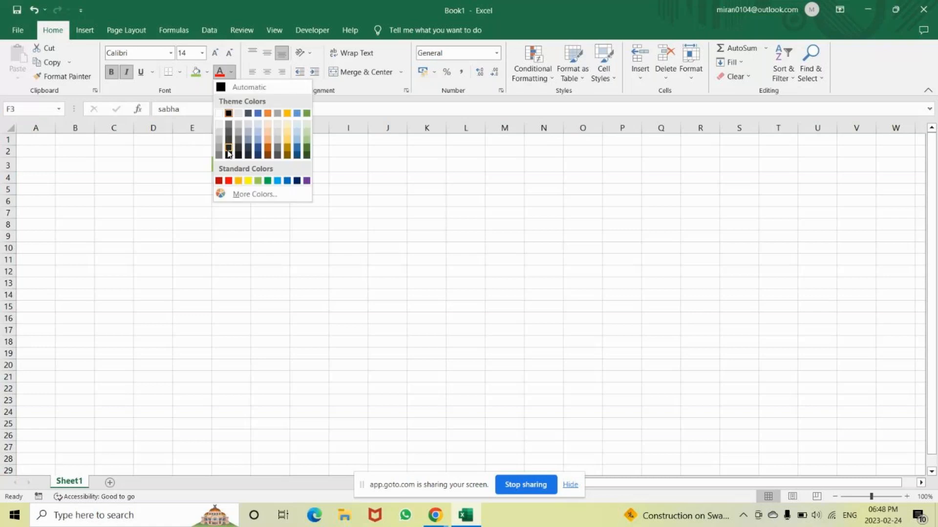
pyautogui.click(389, 178)
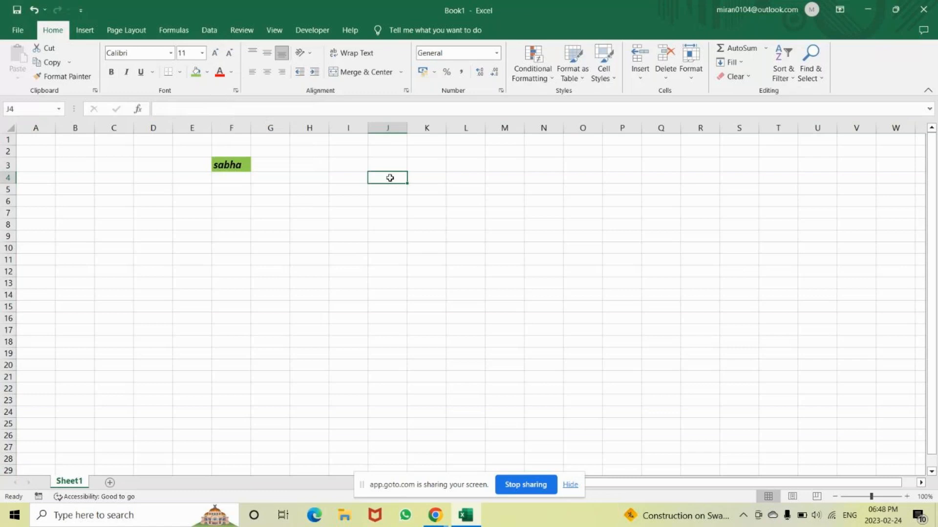
pyautogui.hotkey('alt', 'Tab')
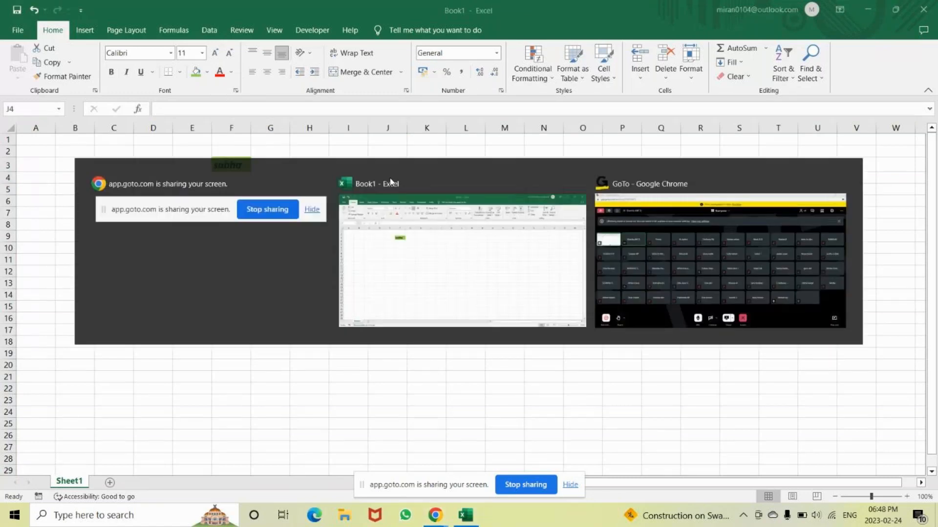
pyautogui.hotkey('alt', 'Tab')
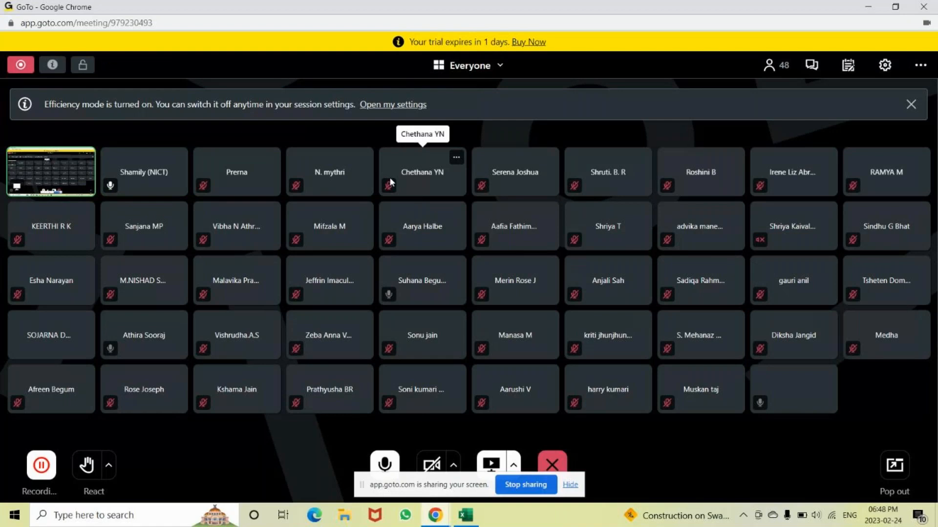
pyautogui.hotkey('alt', 'Tab')
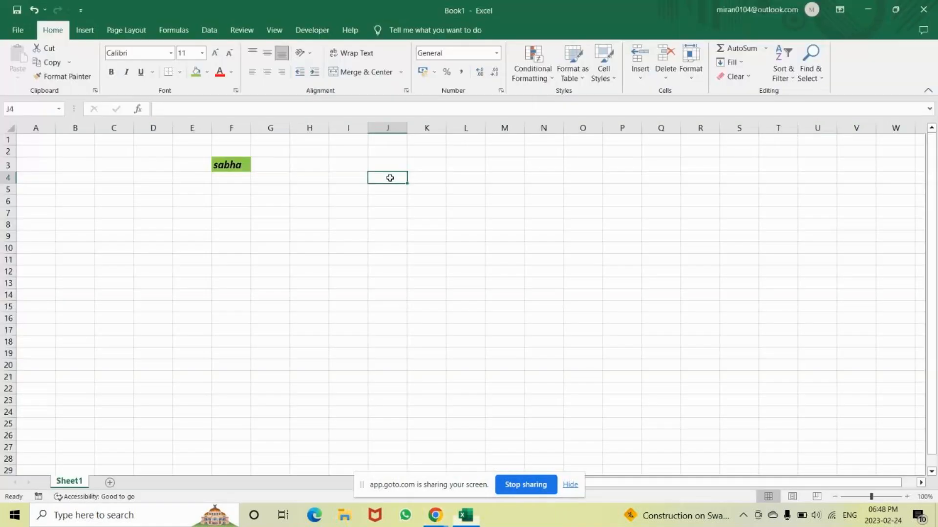
# Enter a second first name in cell J4 without any formatting
pyautogui.write('Anjali')
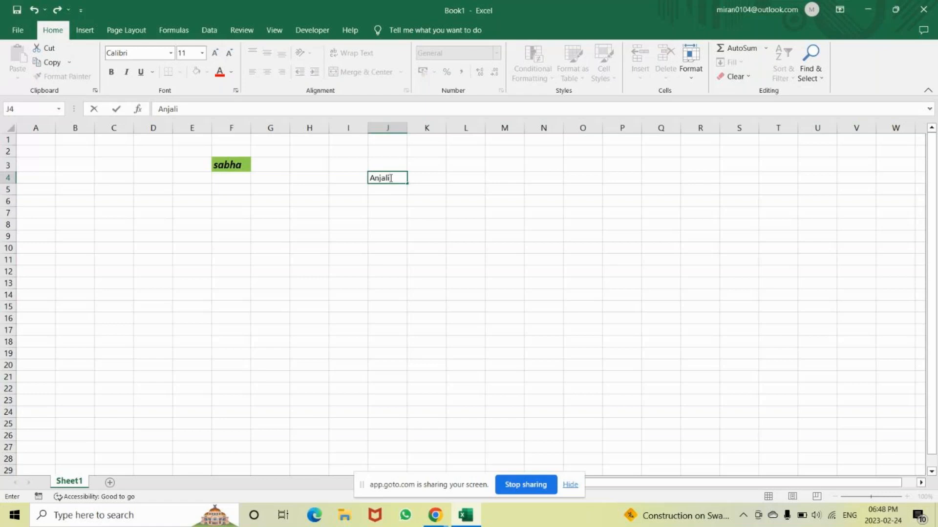
pyautogui.press('Return')
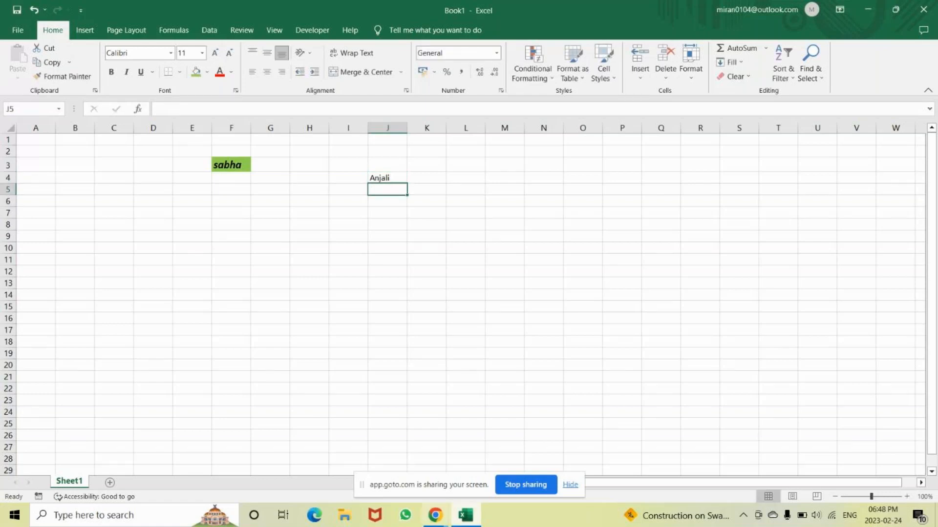
# Switch to the GoTo meeting window and move the screen-sharing notice off the meeting controls
pyautogui.click(435, 515)
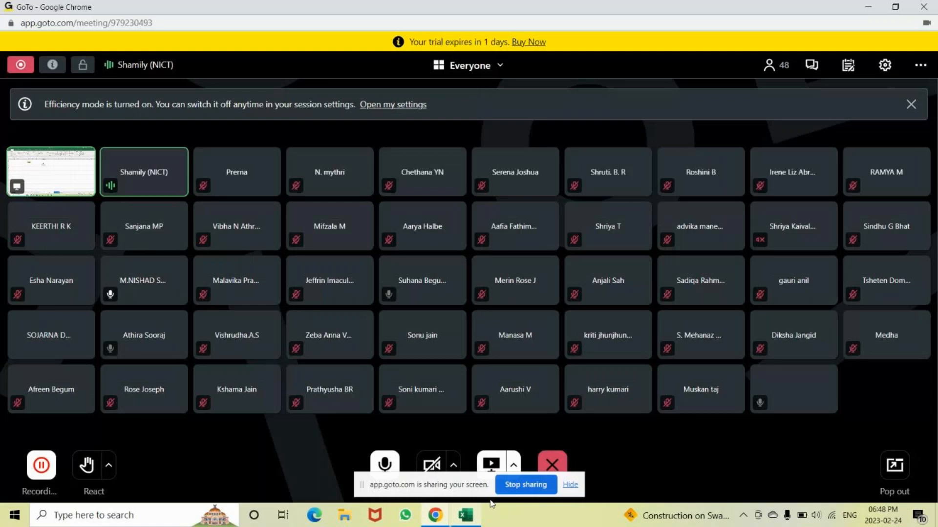
pyautogui.click(514, 466)
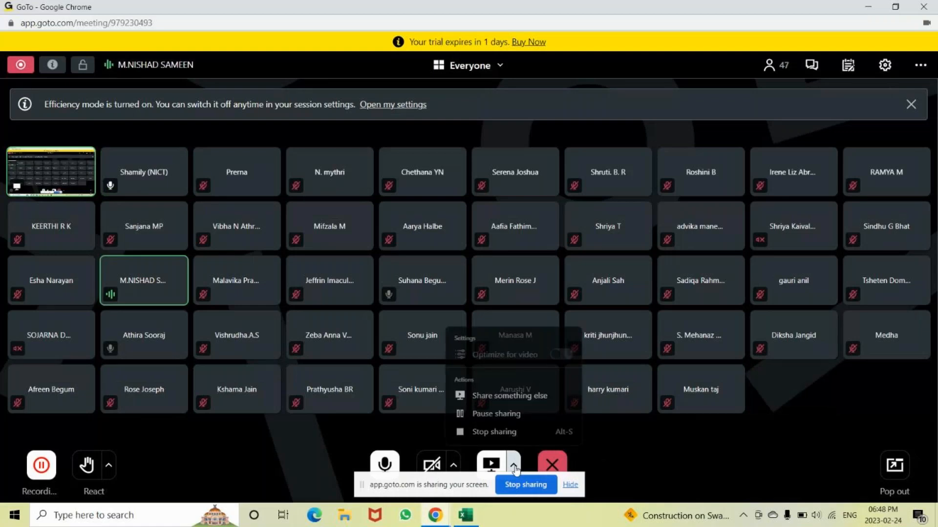
pyautogui.click(631, 466)
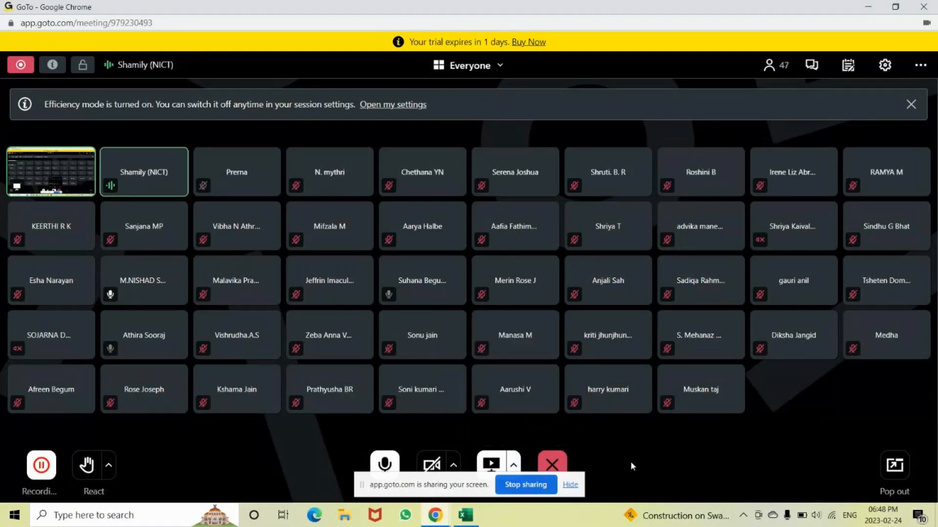
pyautogui.moveTo(455, 489); pyautogui.dragTo(532, 526)
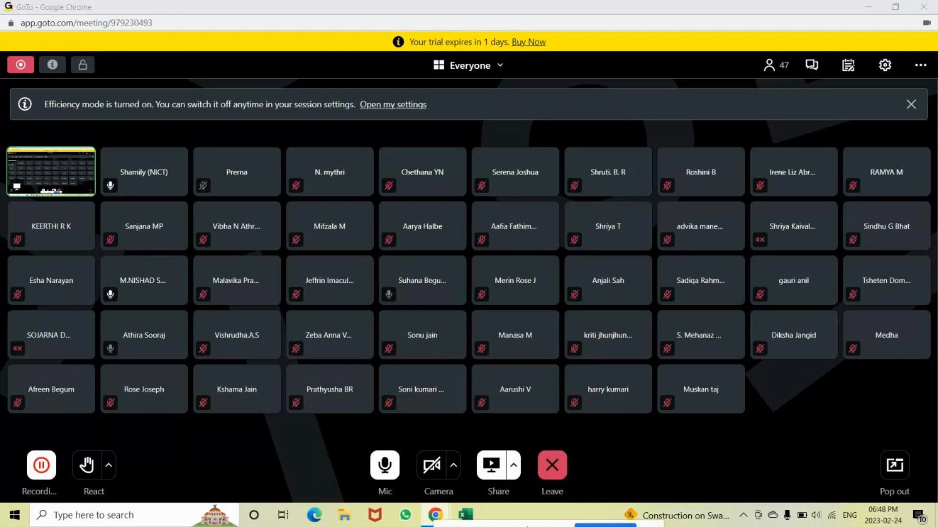
# View the meeting's screen-sharing options and return to the Excel workbook
pyautogui.click(512, 469)
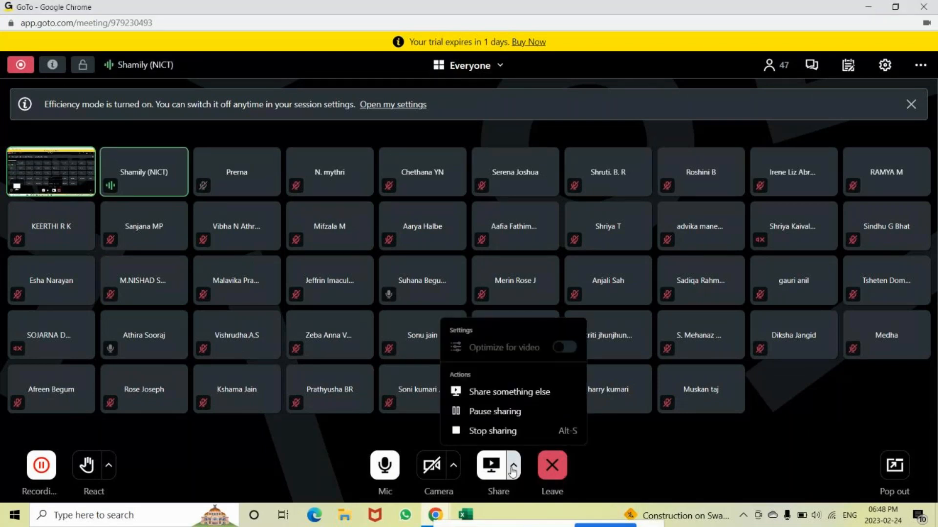
pyautogui.hotkey('alt', 'Tab')
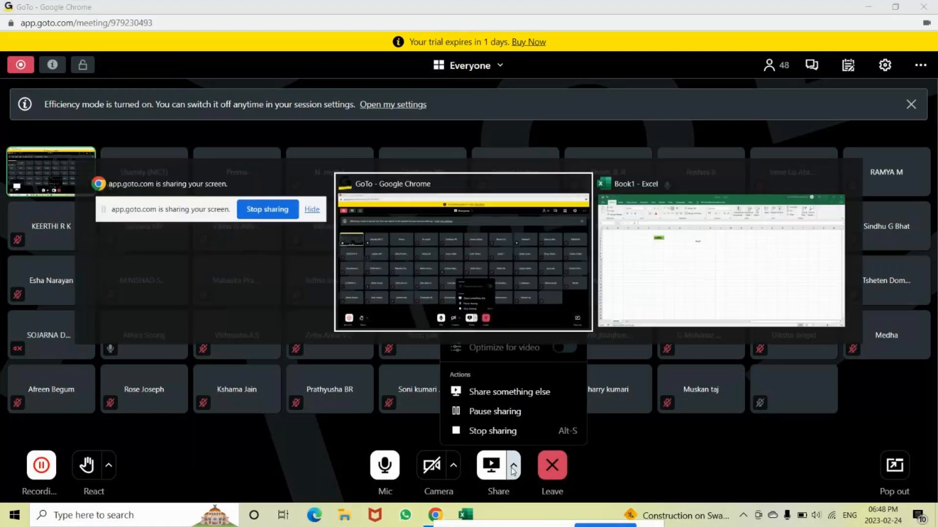
pyautogui.hotkey('alt', 'Tab')
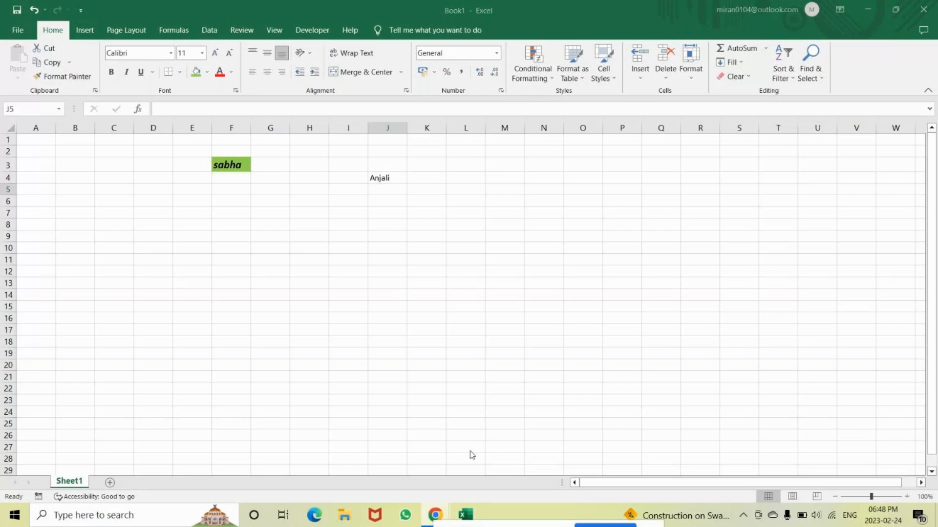
pyautogui.hotkey('alt', 'Tab')
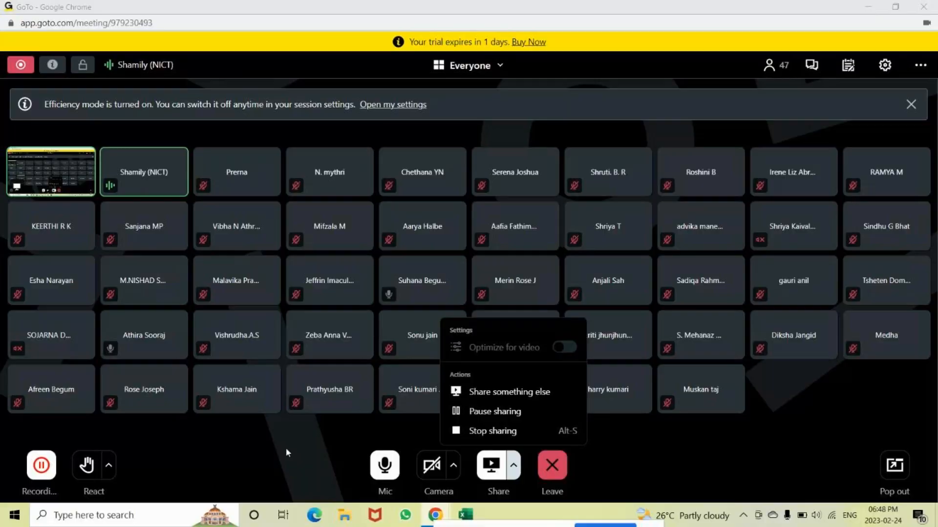
pyautogui.hotkey('alt', 'Tab')
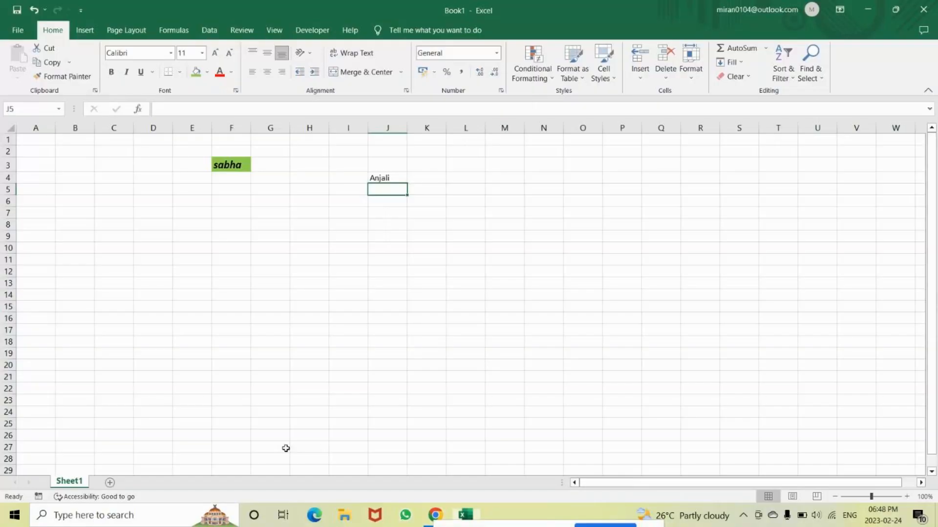
# Copy the formatting of the name in F3 onto the name in J4 with Format Painter
pyautogui.click(376, 181)
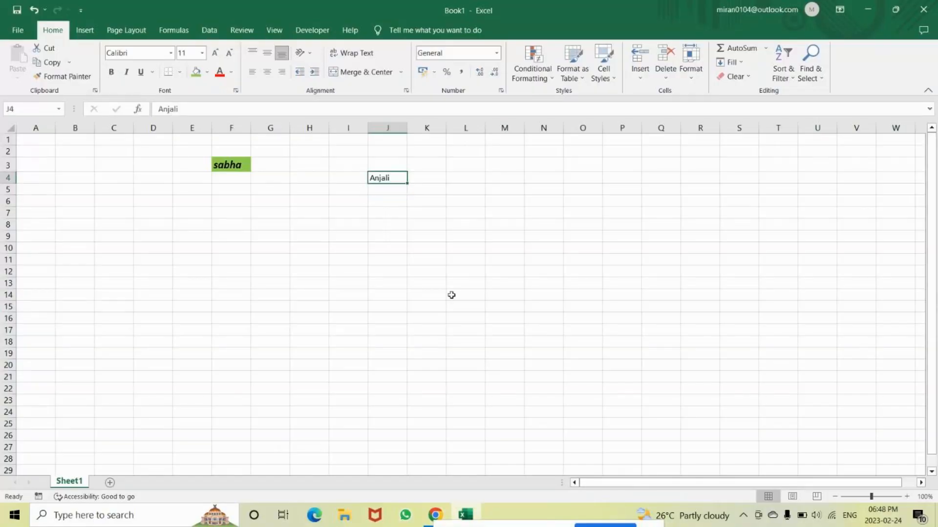
pyautogui.click(228, 164)
pyautogui.click(382, 178)
pyautogui.click(216, 164)
pyautogui.click(64, 77)
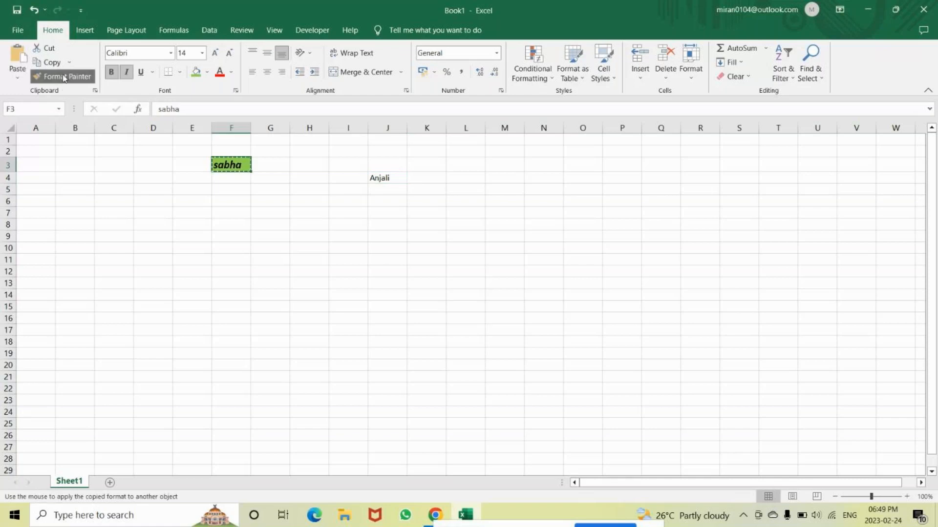
pyautogui.doubleClick(377, 179)
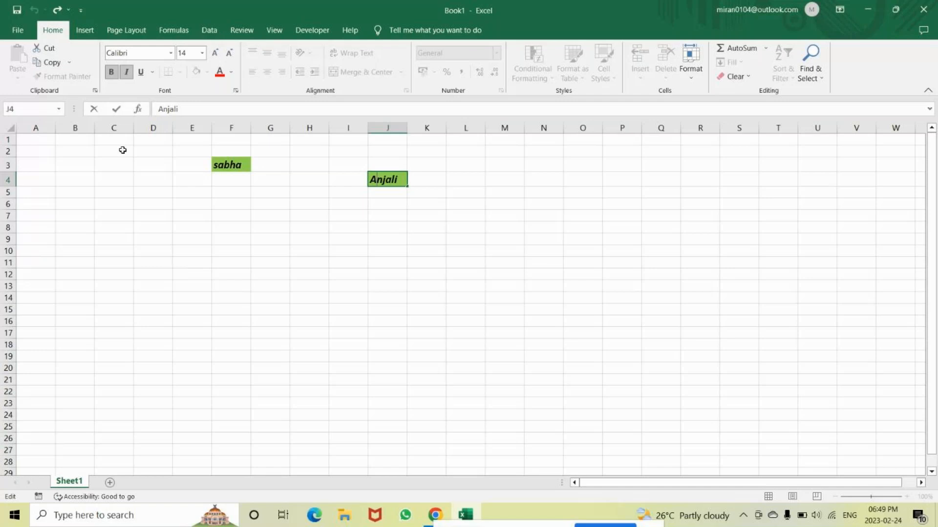
pyautogui.click(180, 232)
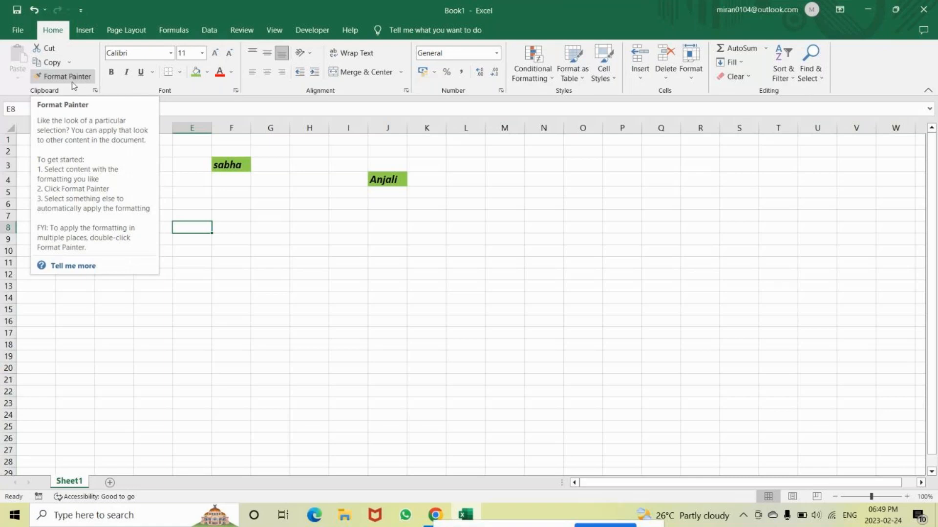
pyautogui.click(309, 286)
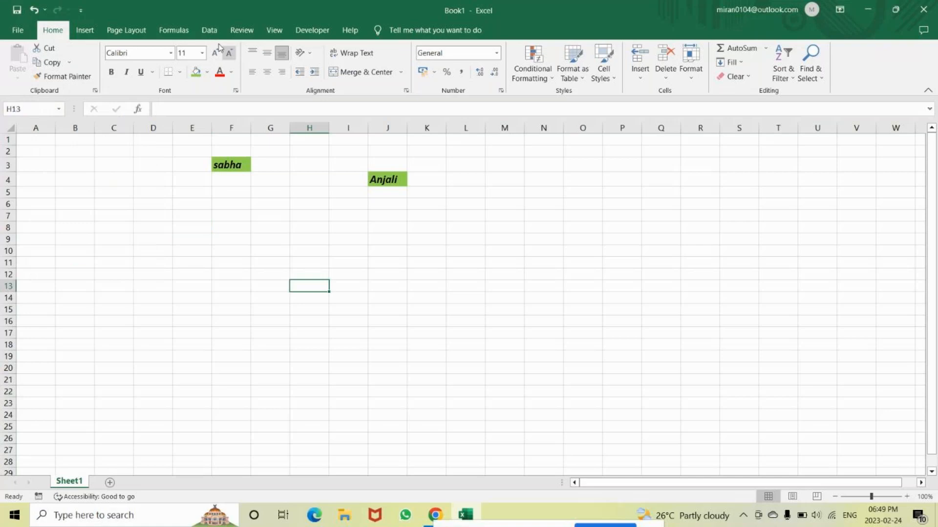
pyautogui.click(209, 30)
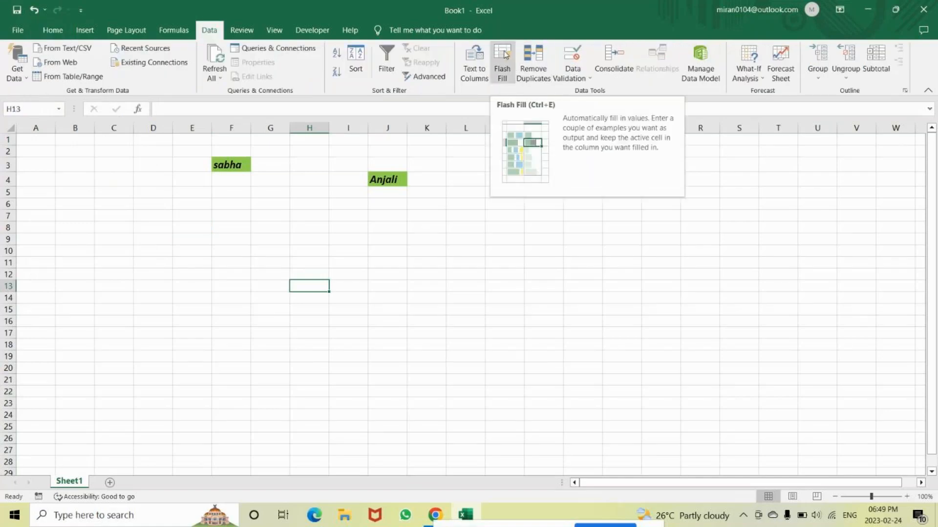
pyautogui.click(522, 309)
# Enter the sample codes A-100, B-150 and C-780 in cells M7 to M9
pyautogui.click(504, 216)
pyautogui.write('=')
pyautogui.press('BackSpace')
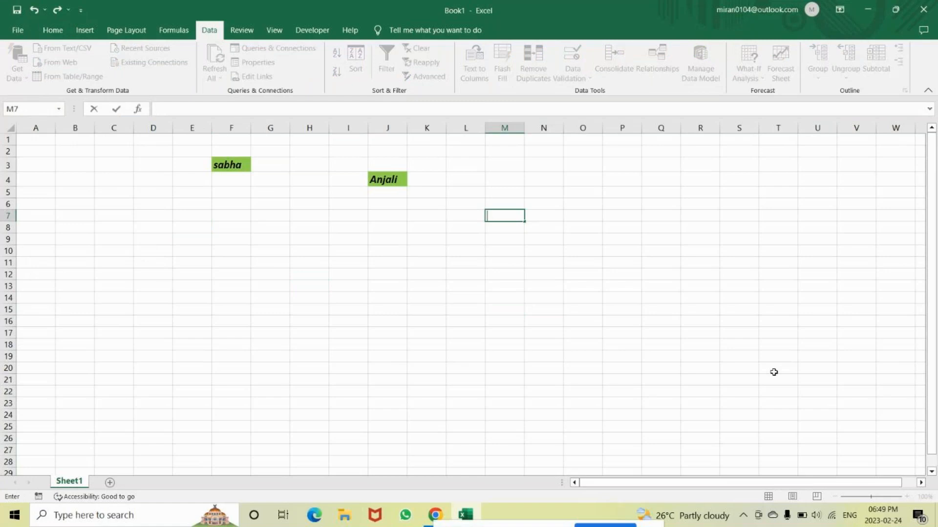
pyautogui.write('A-100')
pyautogui.press('Return')
pyautogui.write('B-1')
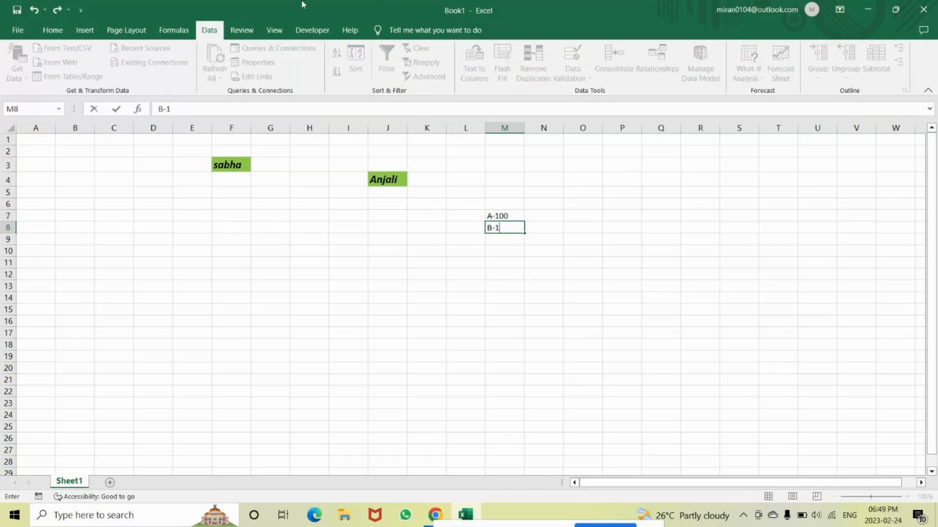
pyautogui.write('50')
pyautogui.press('Return')
pyautogui.write('C-')
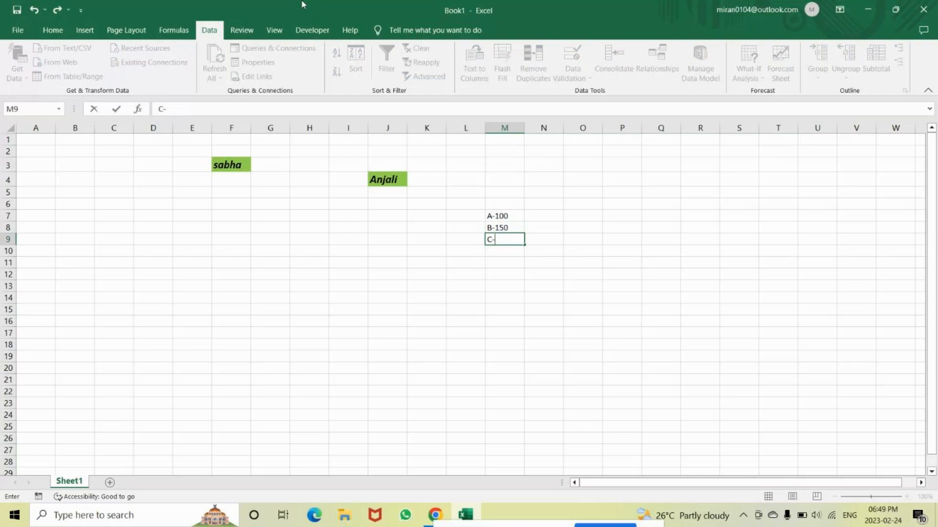
pyautogui.write('780')
pyautogui.hotkey('ctrl', 'Return')
pyautogui.press('Return')
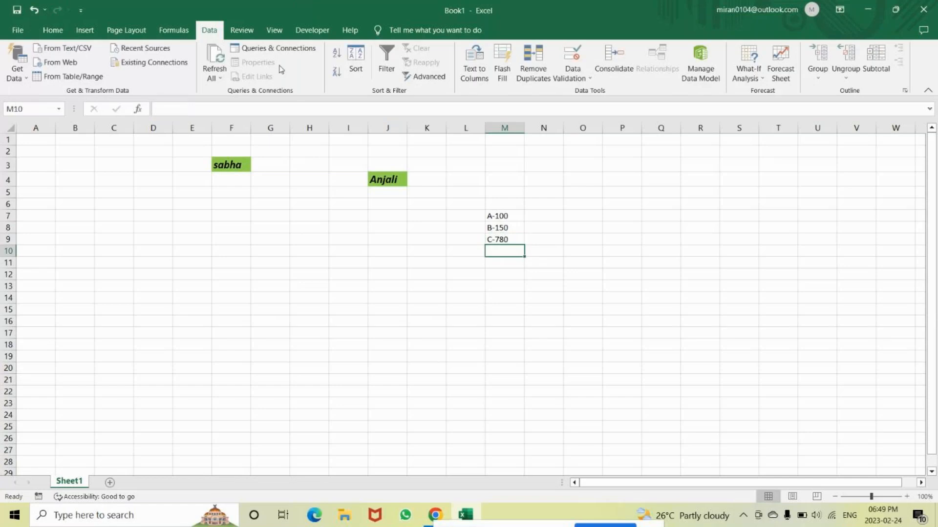
# Extract the last three characters of the code in M7 with =RIGHT(M7,3) in Q7 and fill the formula down to Q9
pyautogui.click(646, 213)
pyautogui.write('=')
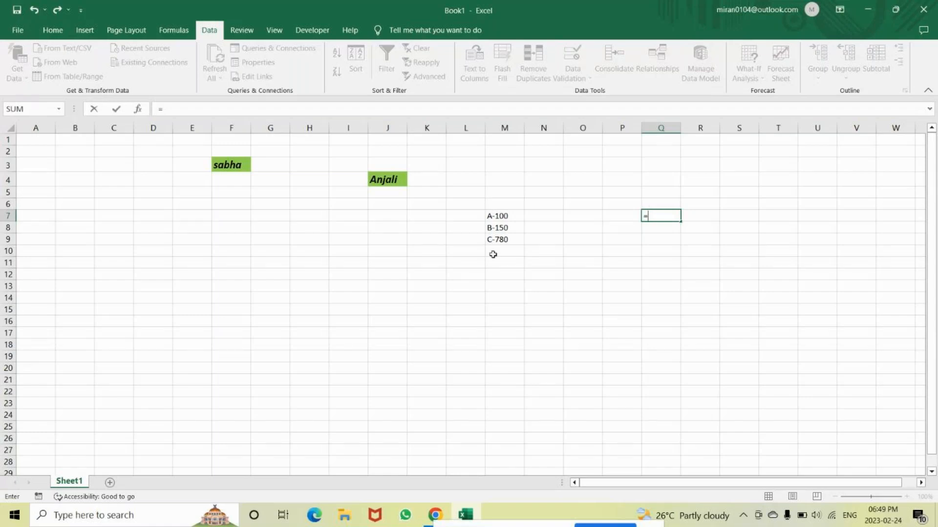
pyautogui.write('right(')
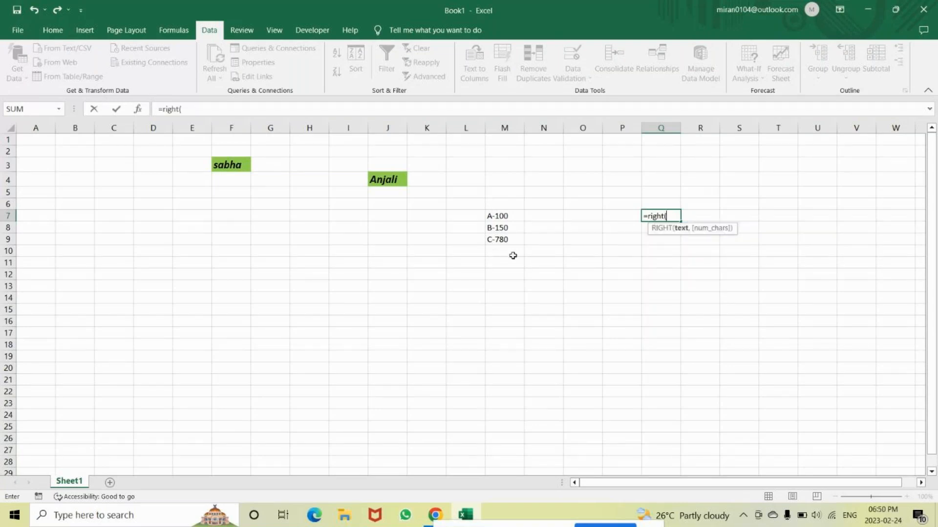
pyautogui.click(504, 217)
pyautogui.write(',')
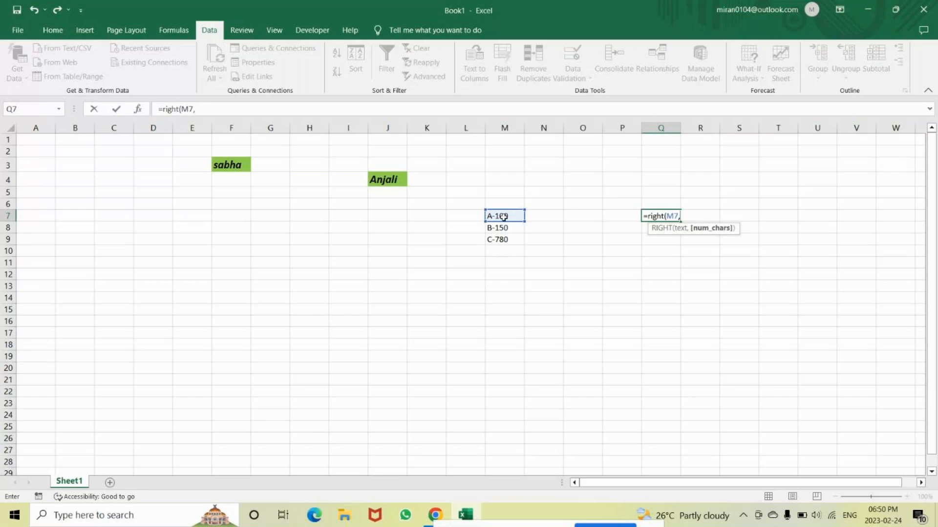
pyautogui.write('3)')
pyautogui.press('Return')
pyautogui.click(673, 214)
pyautogui.moveTo(682, 223); pyautogui.dragTo(673, 247)
# Enter 100 in N7 as the example and Flash Fill the numbers of the remaining codes down to N9
pyautogui.click(544, 218)
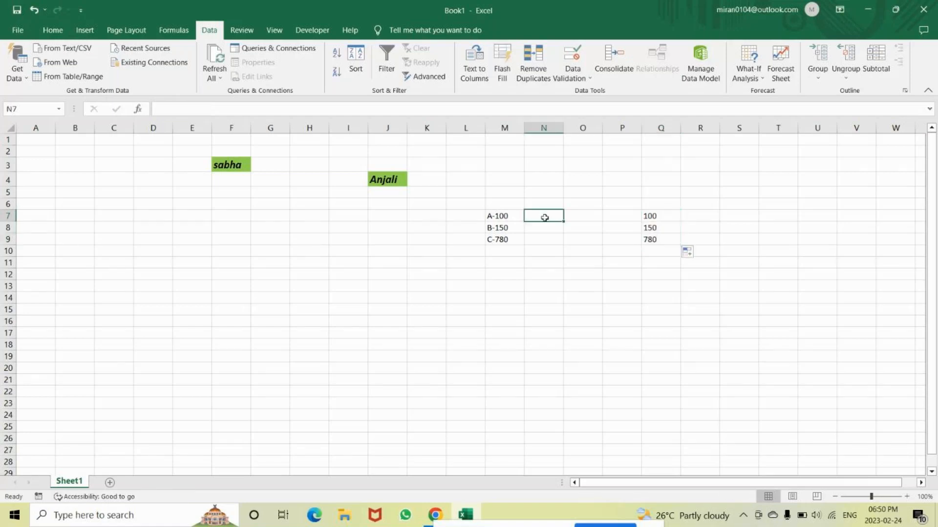
pyautogui.write('100')
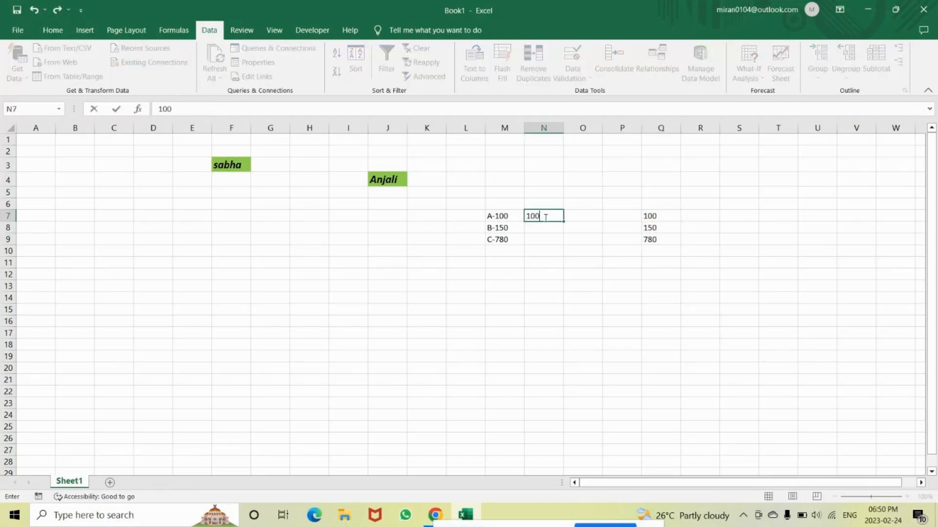
pyautogui.press('Return')
pyautogui.click(544, 218)
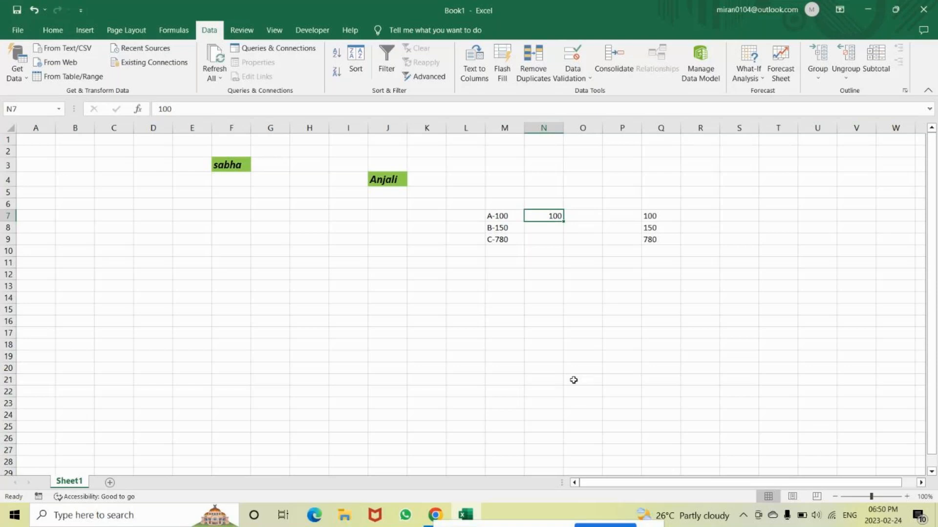
pyautogui.hotkey('alt', 'e')
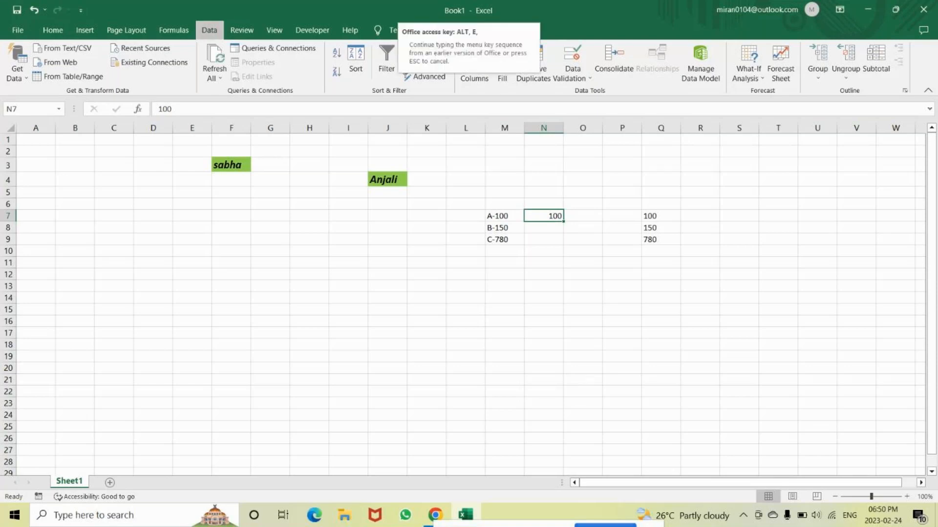
pyautogui.click(384, 282)
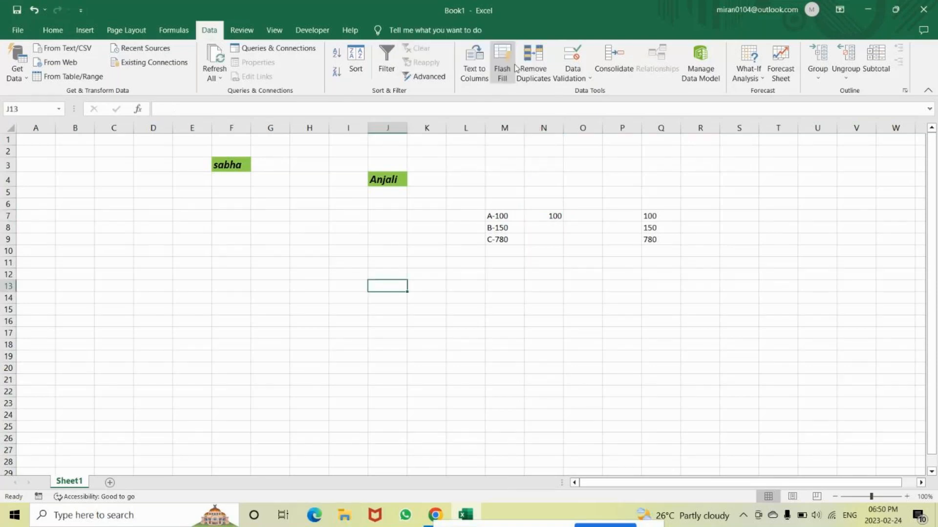
pyautogui.click(544, 214)
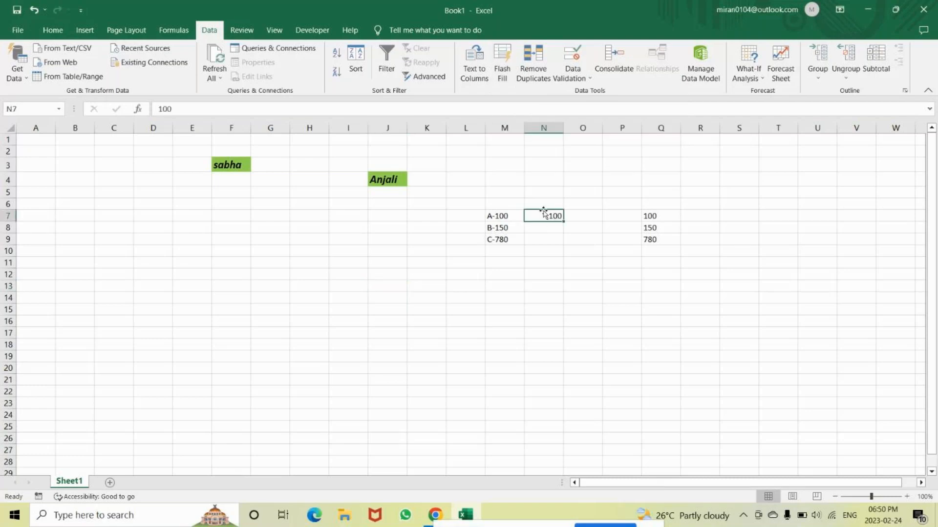
pyautogui.hotkey('ctrl', 'e')
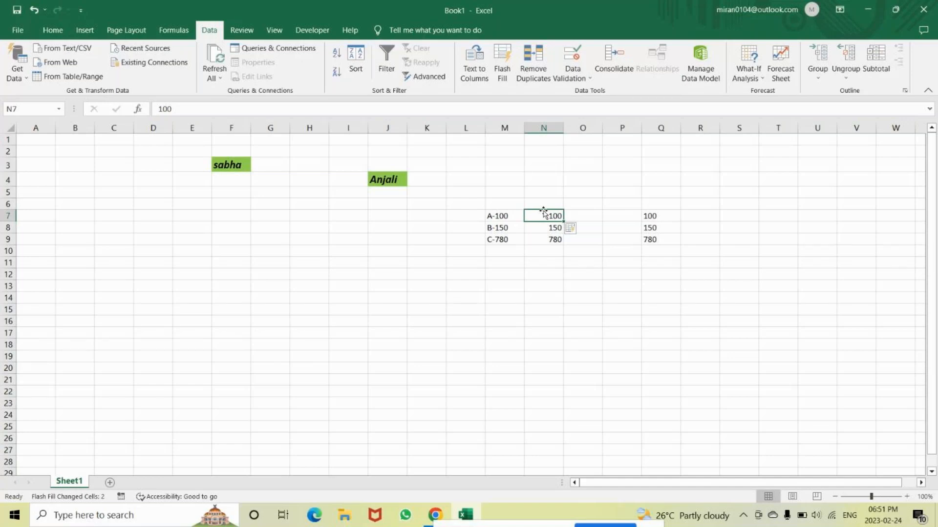
pyautogui.click(84, 27)
pyautogui.click(197, 239)
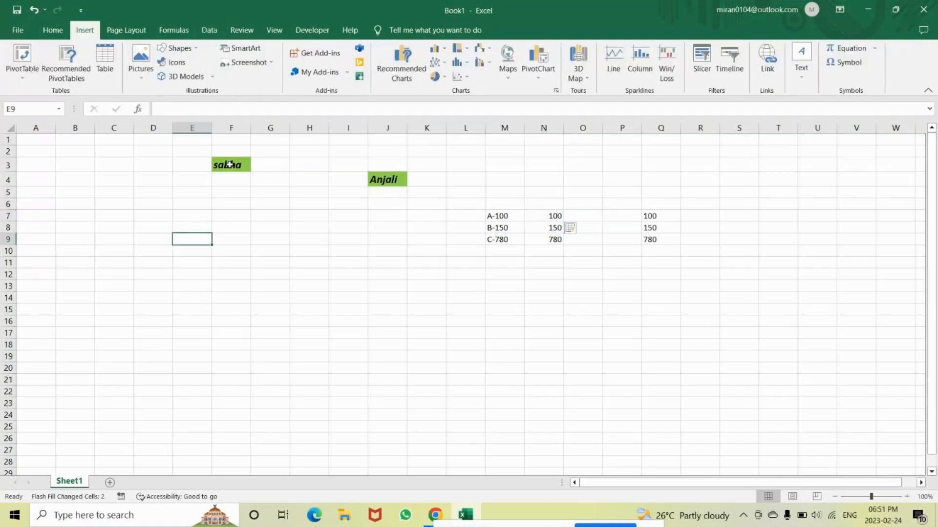
pyautogui.click(229, 164)
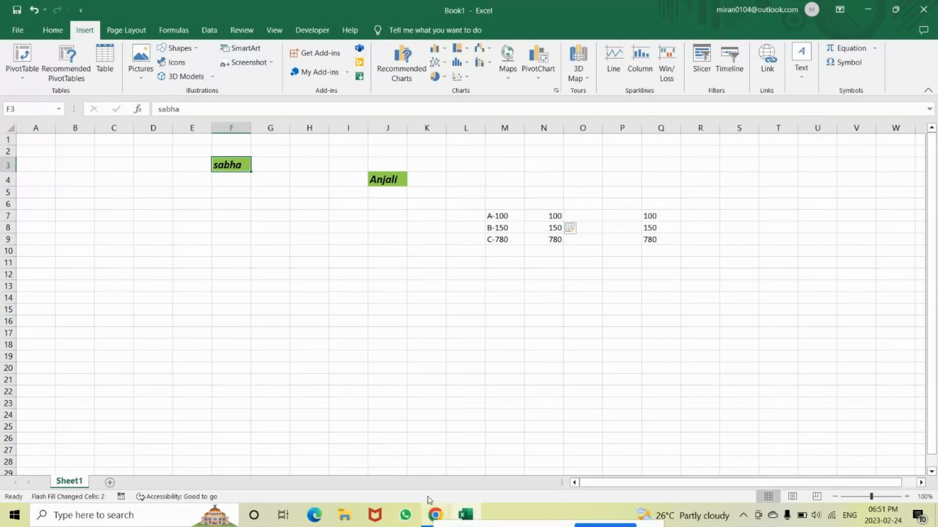
pyautogui.click(435, 516)
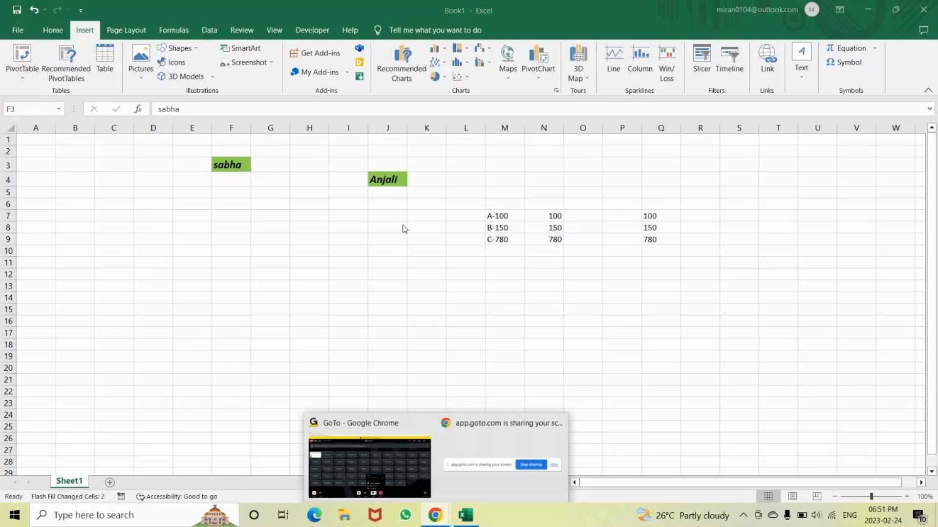
pyautogui.click(370, 465)
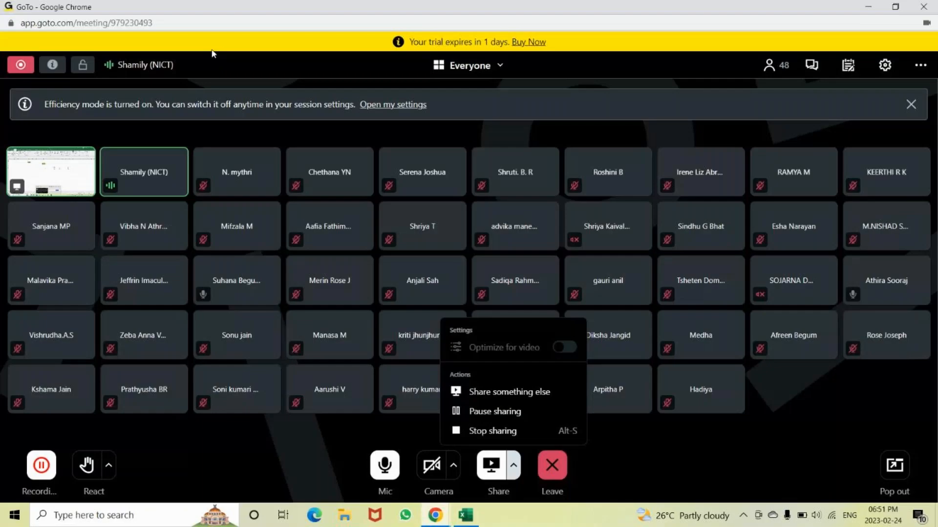
pyautogui.click(442, 512)
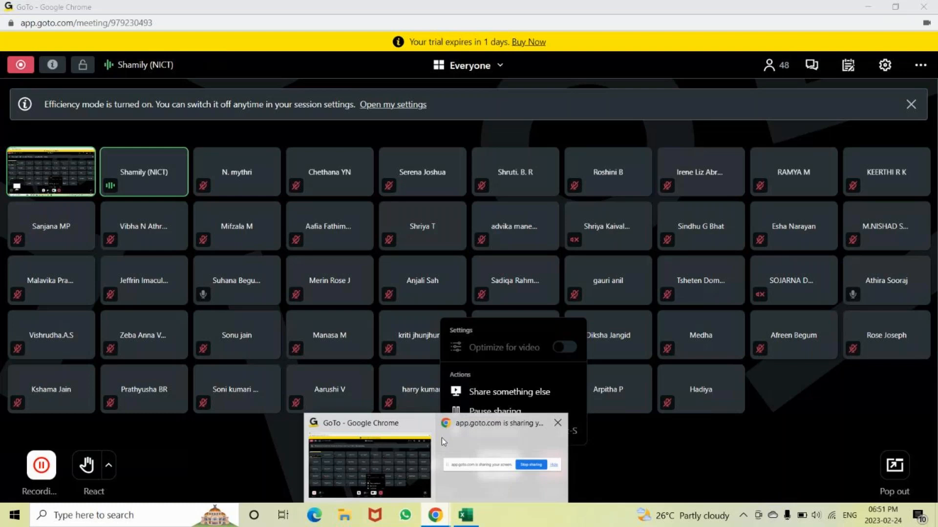
pyautogui.click(374, 430)
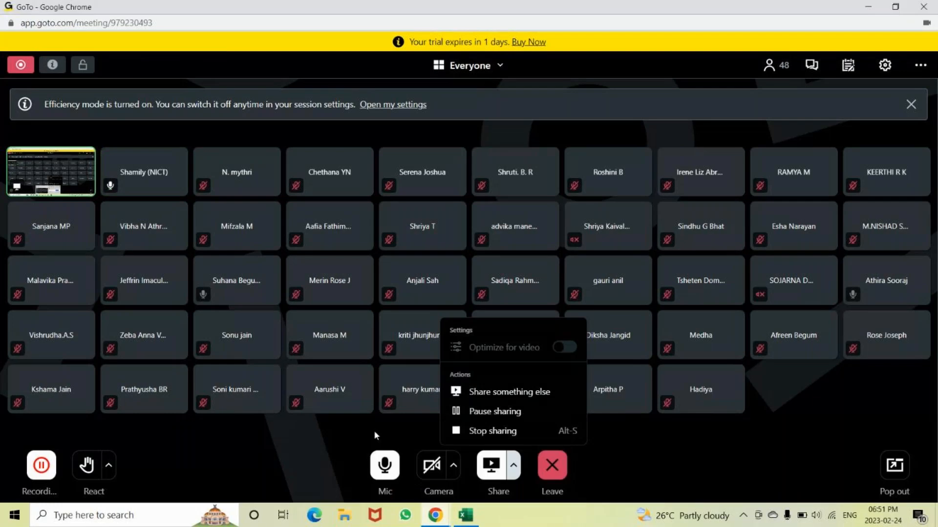
pyautogui.click(931, 5)
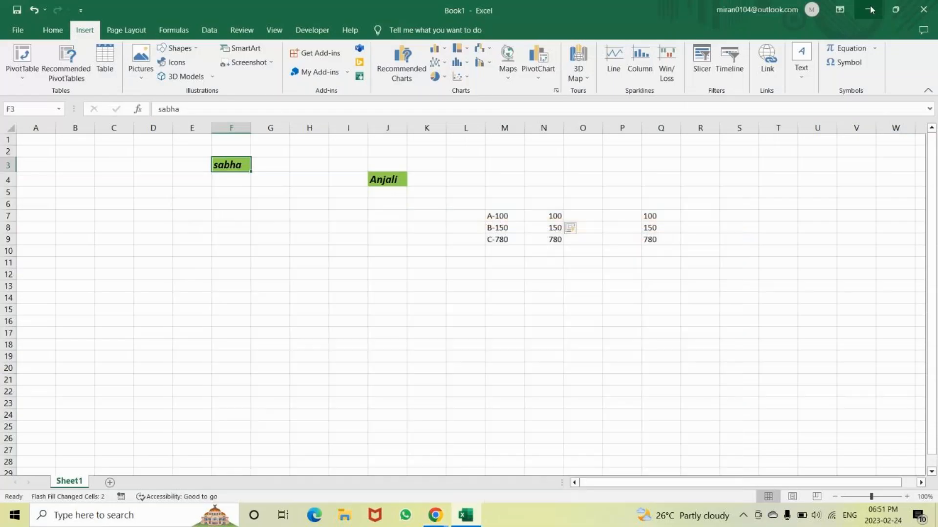
# Switch to Chrome, open a new browser window and search Google for "painting of a girl"
pyautogui.click(437, 516)
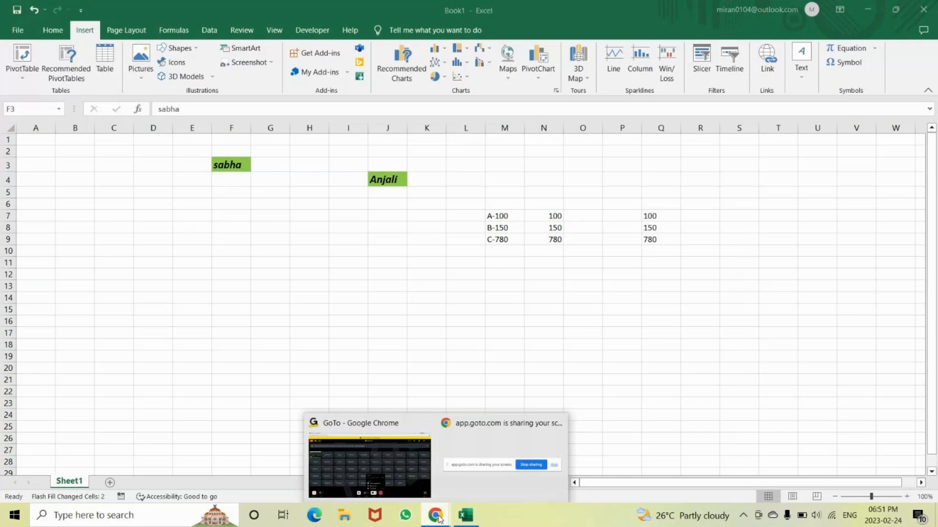
pyautogui.click(379, 418)
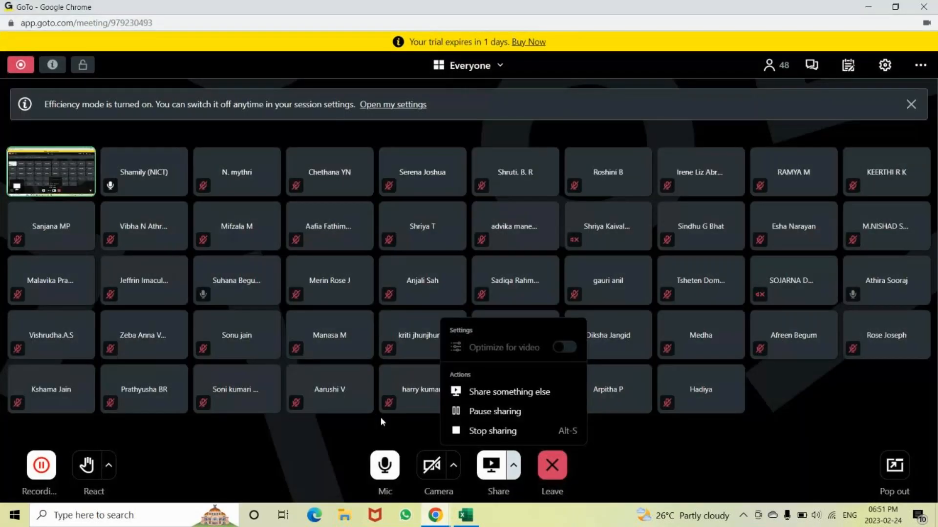
pyautogui.hotkey('ctrl', 'n')
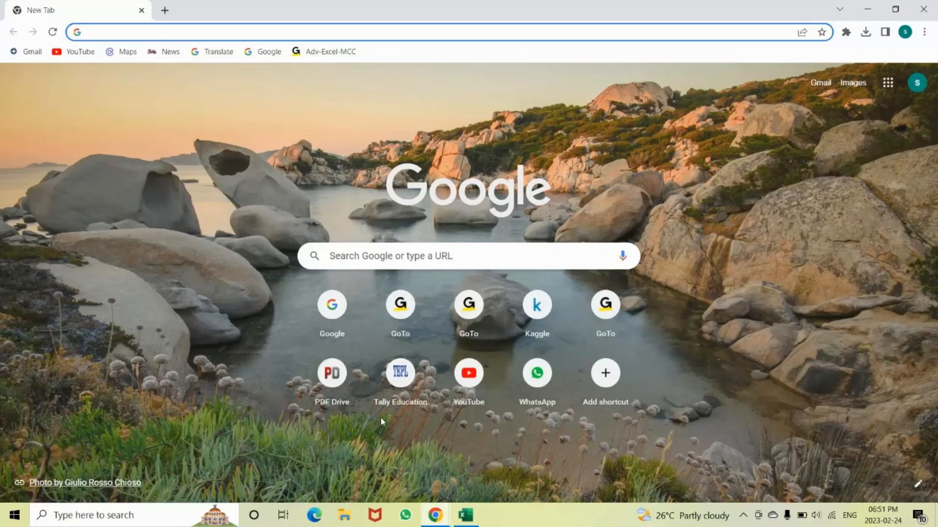
pyautogui.write('pai ting')
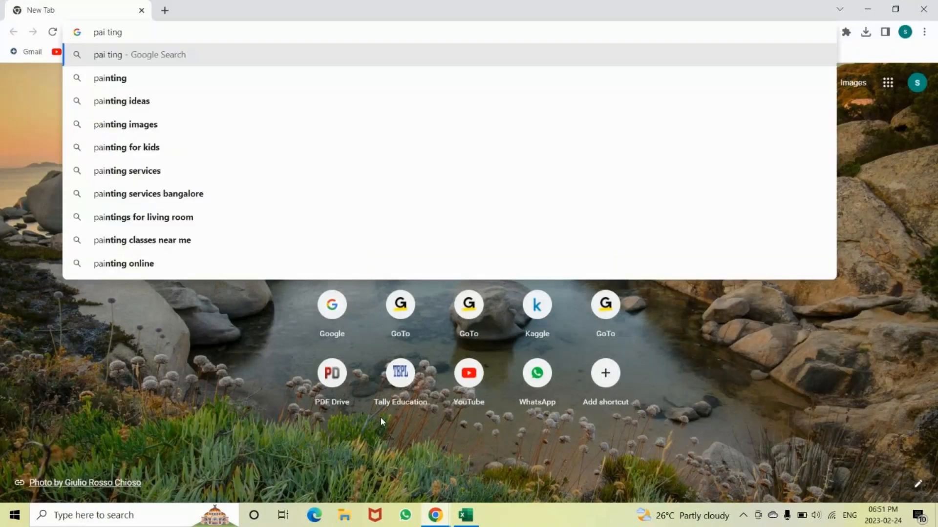
pyautogui.press('BackSpace')
pyautogui.press('BackSpace')
pyautogui.press('BackSpace')
pyautogui.press('BackSpace')
pyautogui.press('BackSpace')
pyautogui.write('nt')
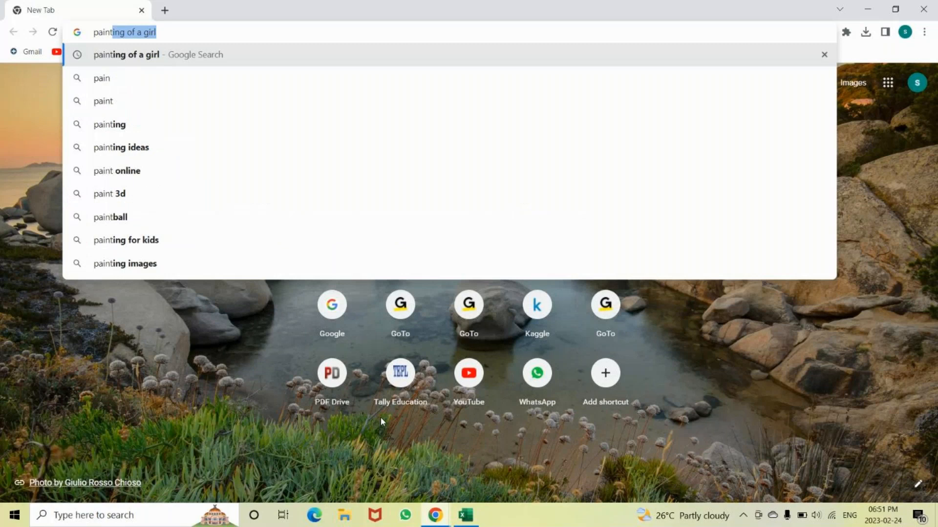
pyautogui.press('Return')
# Open the Pinterest result for paintings of girls and view the portrait of the girl in a white dress with a blue belt
pyautogui.scroll(-5, 352, 389)
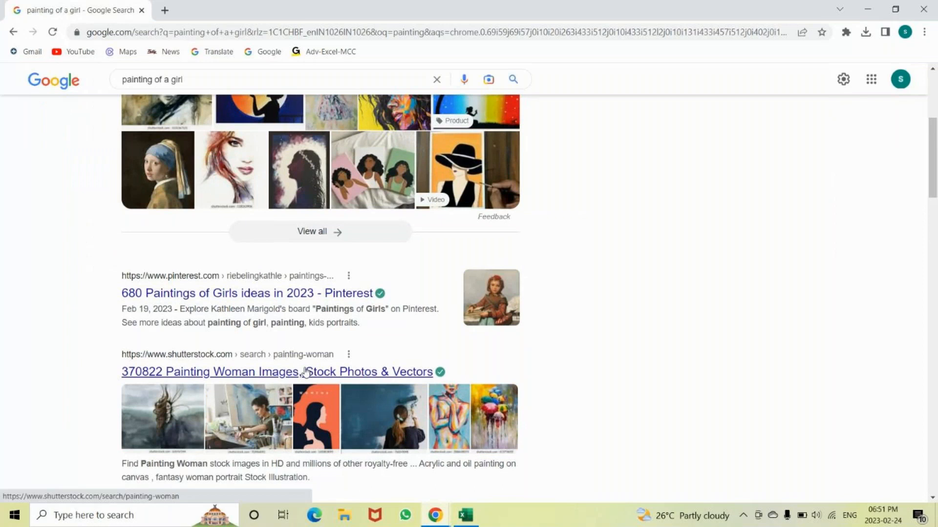
pyautogui.scroll(-4, 306, 373)
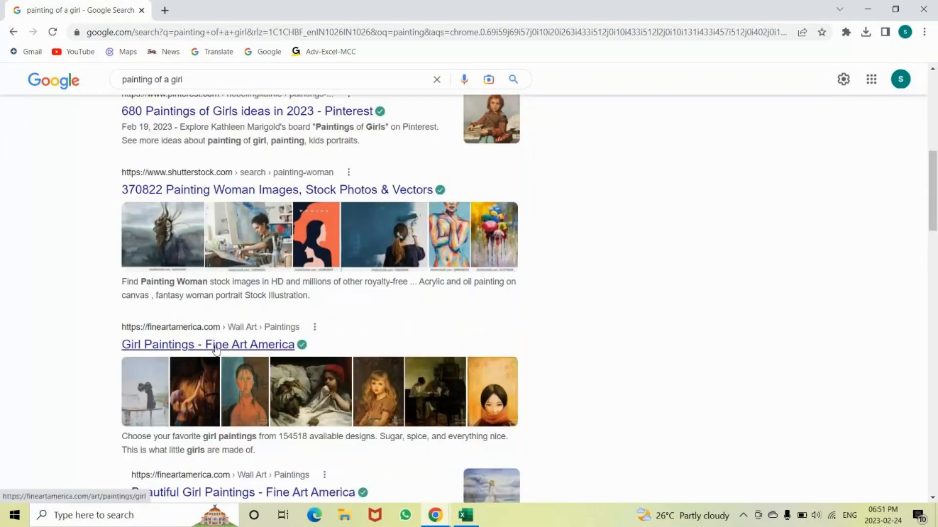
pyautogui.scroll(-4, 215, 349)
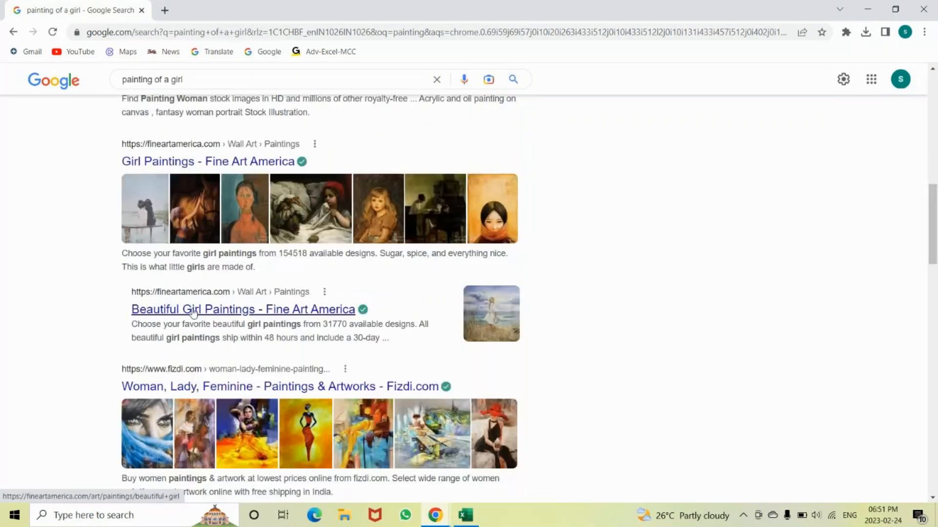
pyautogui.scroll(-4, 212, 370)
pyautogui.scroll(4, 212, 370)
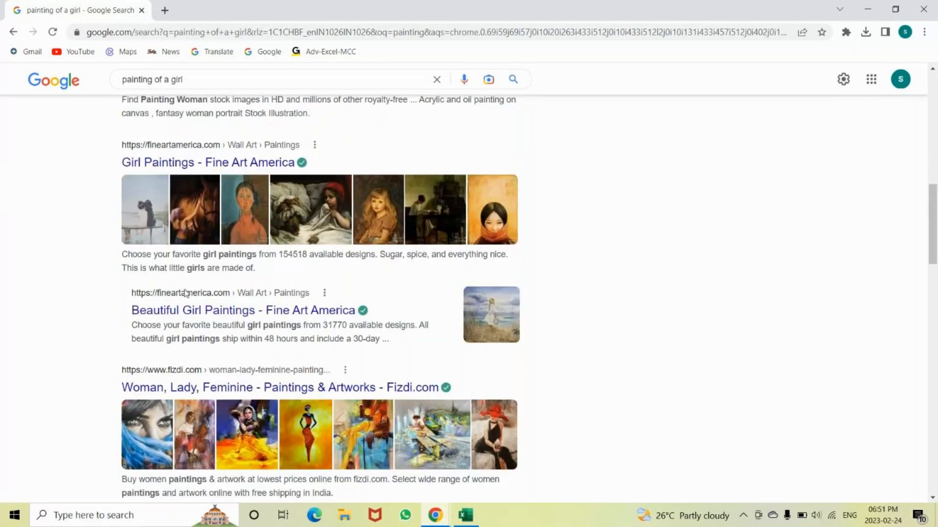
pyautogui.scroll(12, 185, 293)
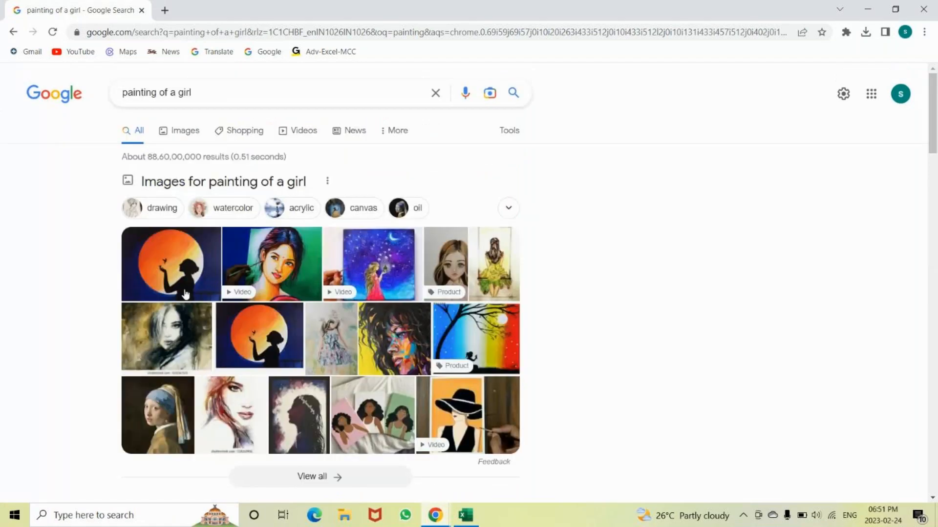
pyautogui.scroll(-5, 282, 344)
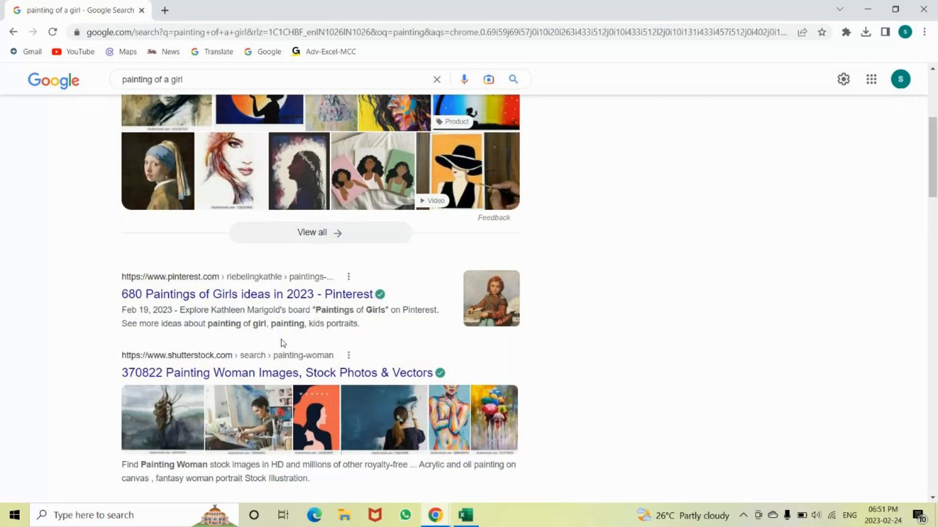
pyautogui.click(204, 295)
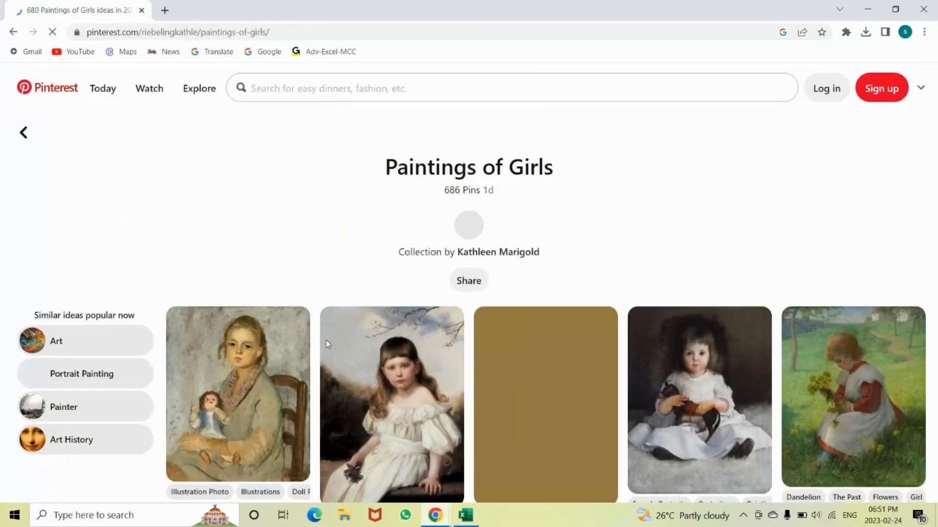
pyautogui.scroll(-10, 406, 331)
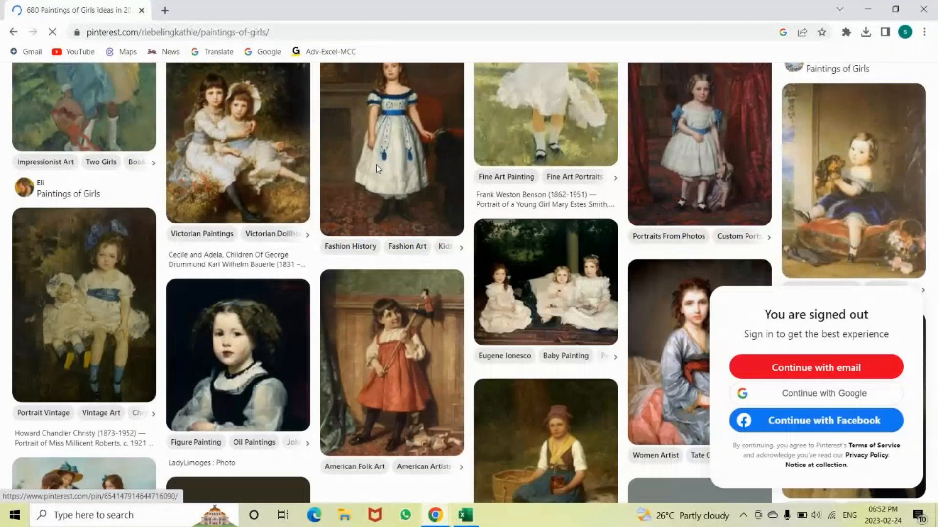
pyautogui.click(376, 165)
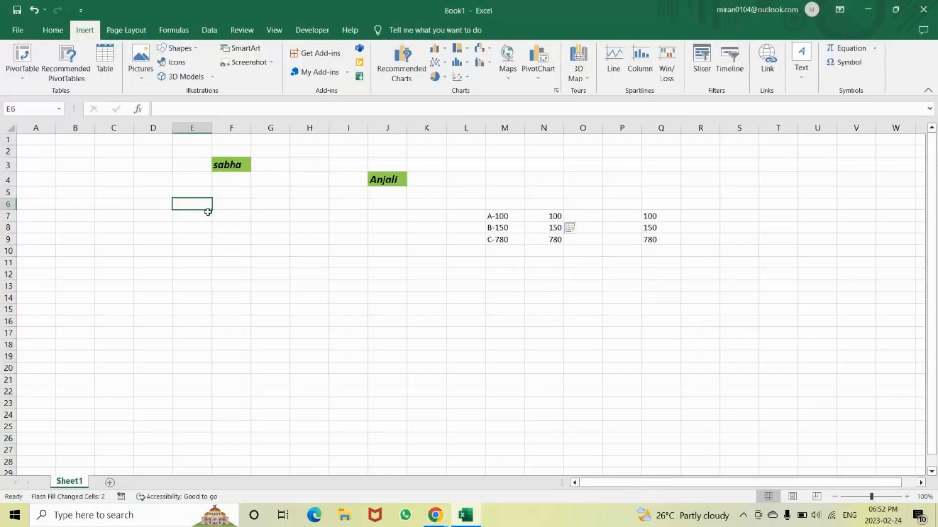
# Return to the Excel workbook, start inserting a hyperlink on cell F3 and browse to the MCC folder on the Desktop
pyautogui.click(233, 166)
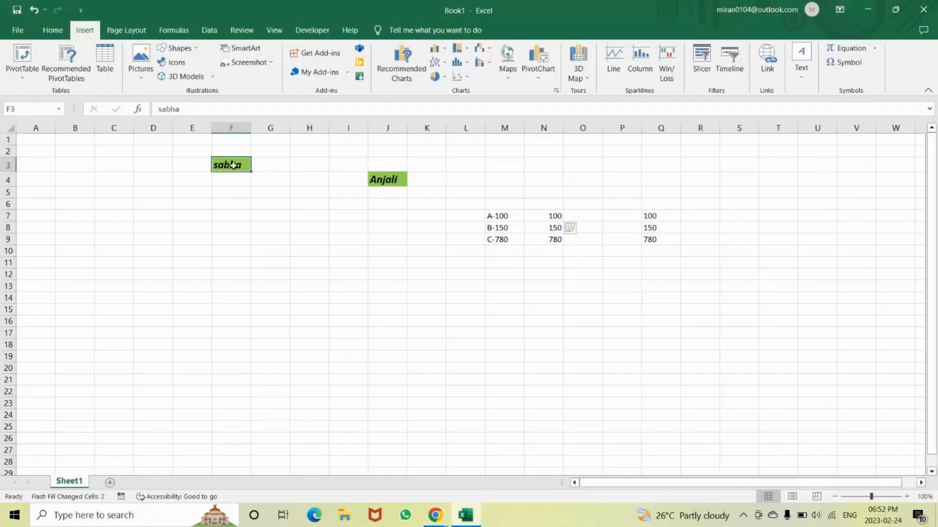
pyautogui.click(270, 251)
pyautogui.click(239, 167)
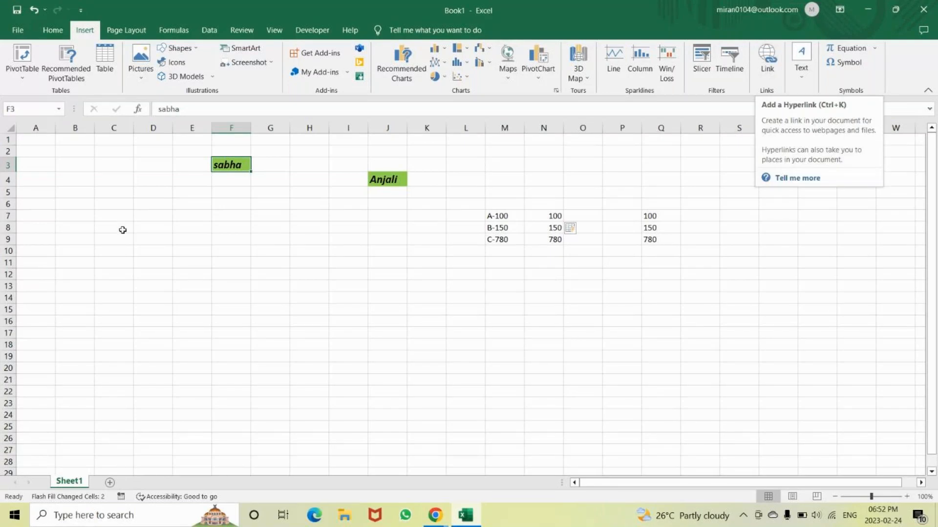
pyautogui.click(766, 56)
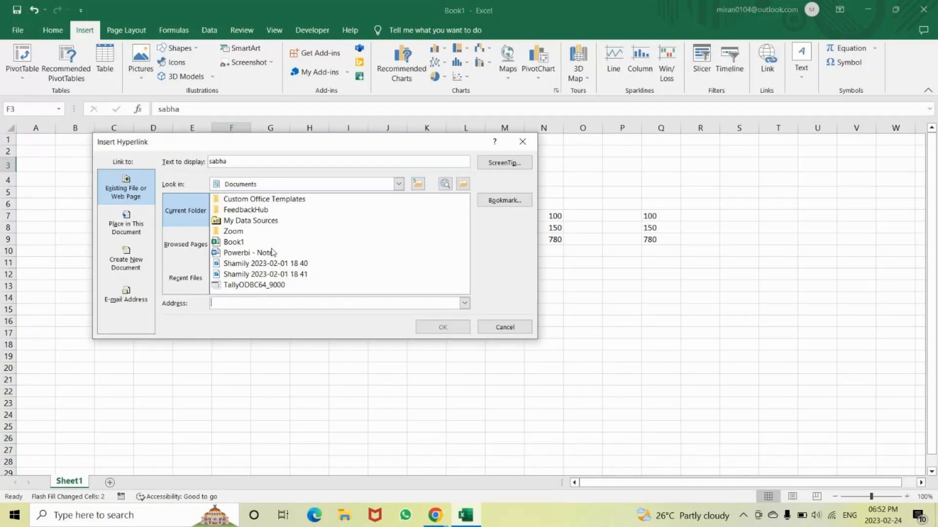
pyautogui.click(419, 185)
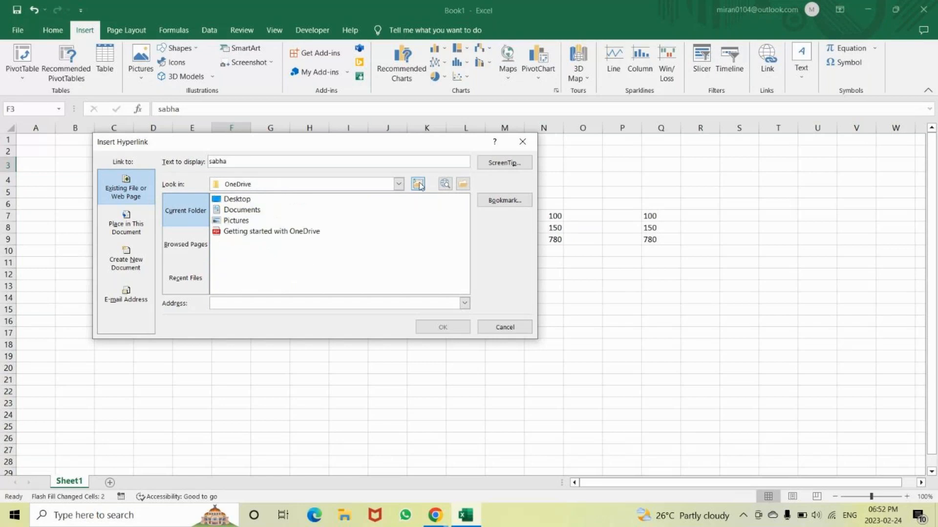
pyautogui.doubleClick(235, 200)
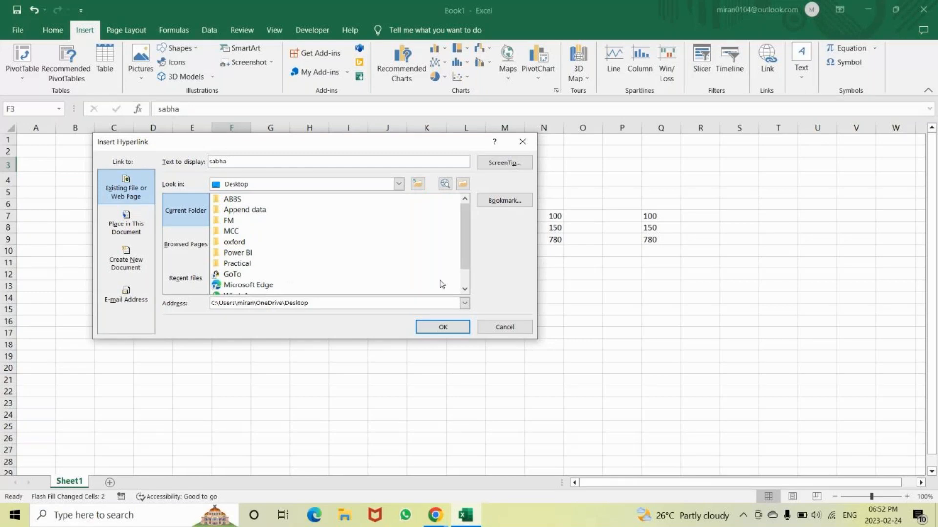
pyautogui.click(464, 289)
pyautogui.click(464, 290)
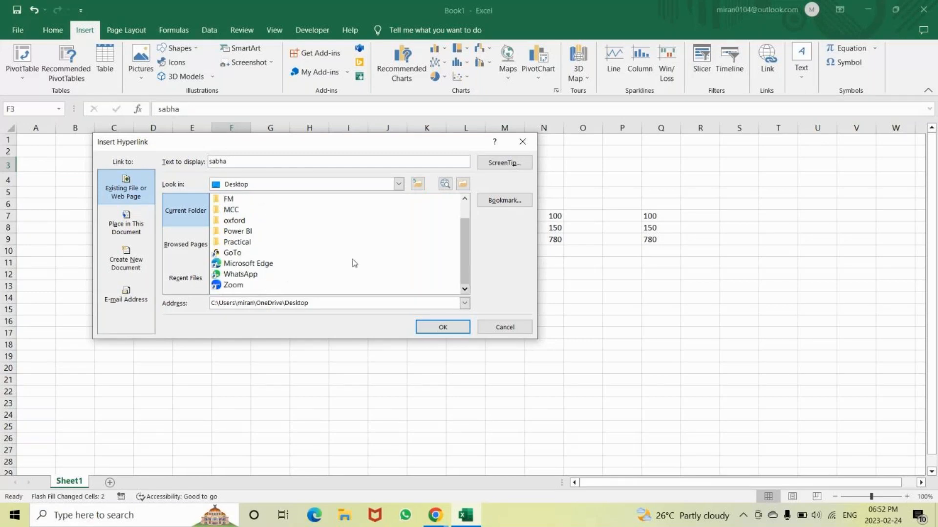
pyautogui.doubleClick(232, 210)
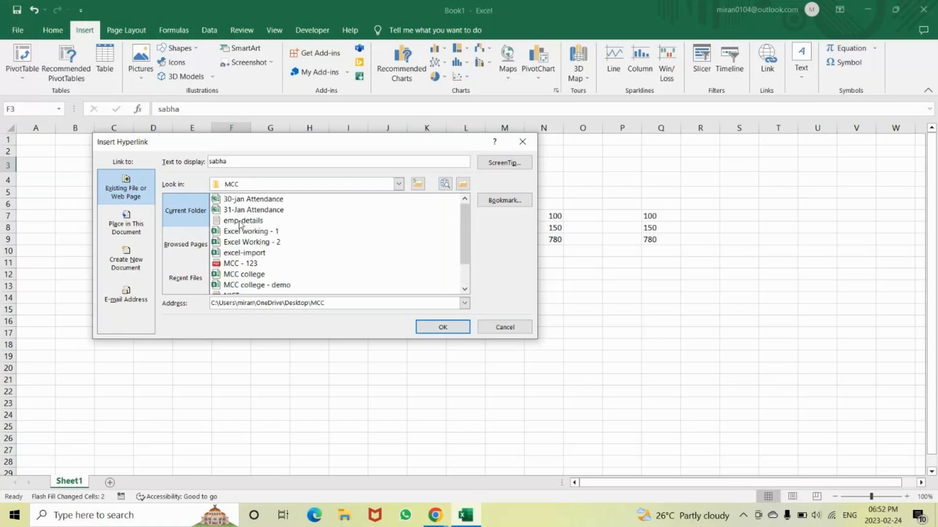
# Choose the 30-jan Attendance file as the link target and apply the hyperlink to F3
pyautogui.scroll(-1, 240, 213)
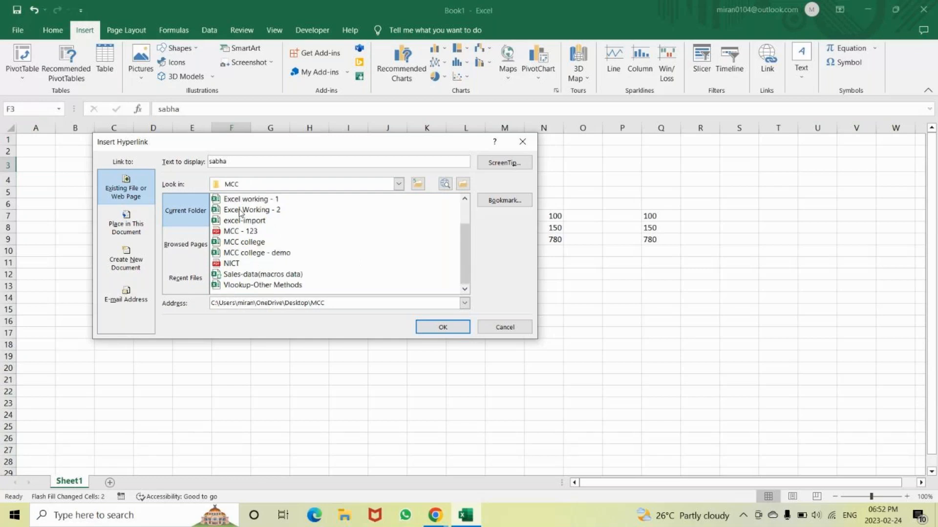
pyautogui.scroll(1, 240, 213)
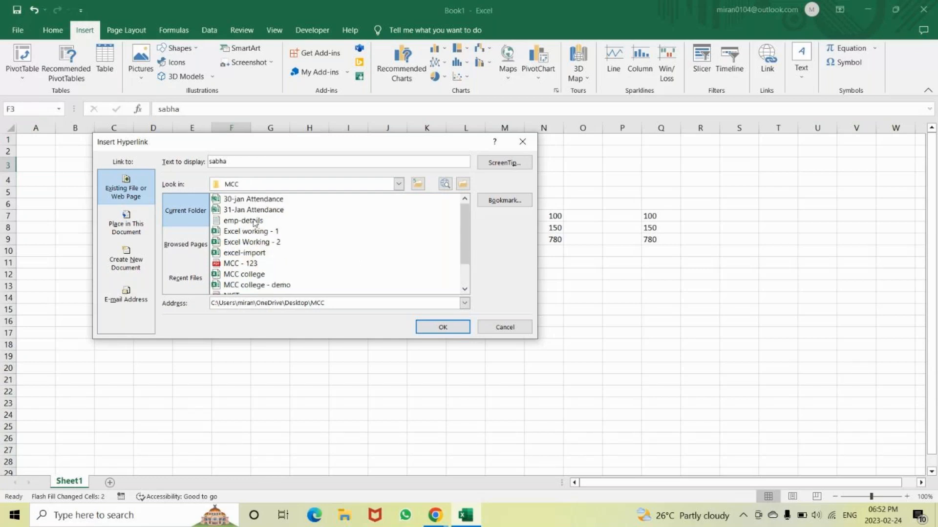
pyautogui.click(254, 210)
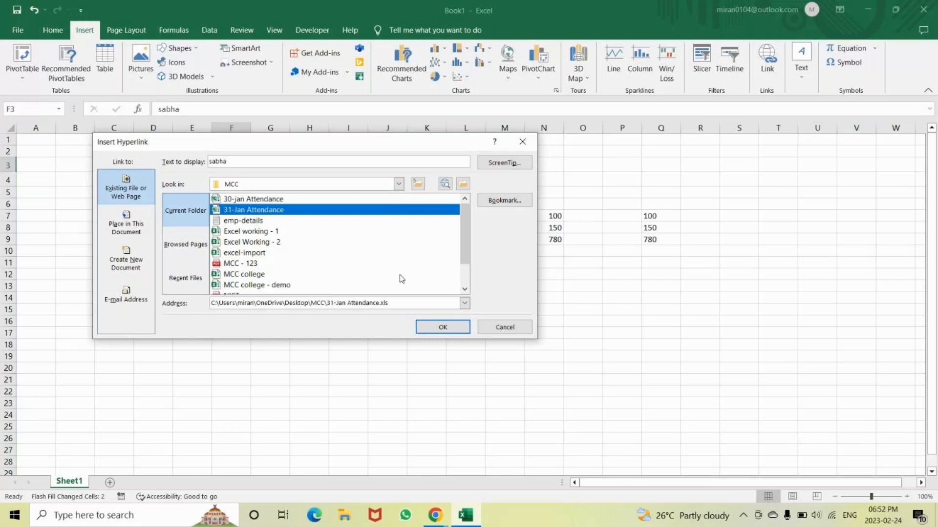
pyautogui.click(247, 200)
pyautogui.click(433, 329)
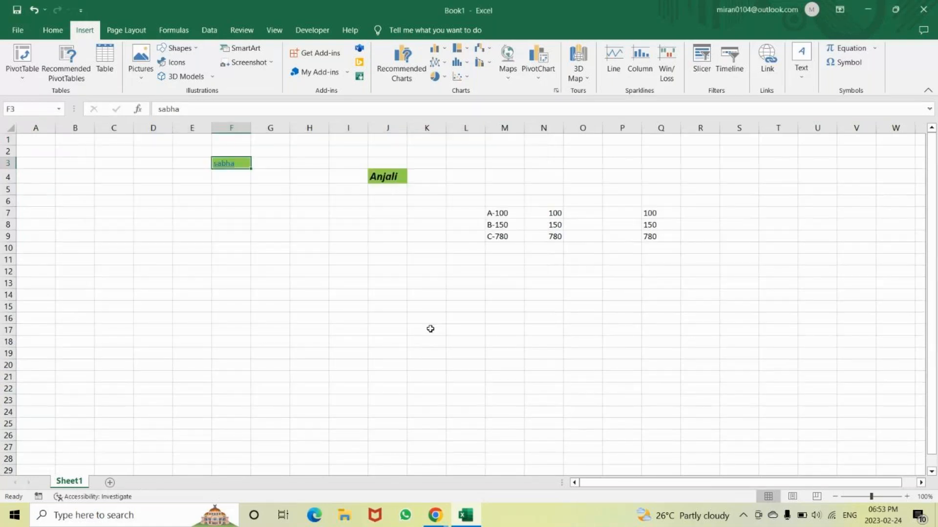
# Follow the hyperlink in F3 and look through the attendance list in the linked workbook
pyautogui.click(270, 246)
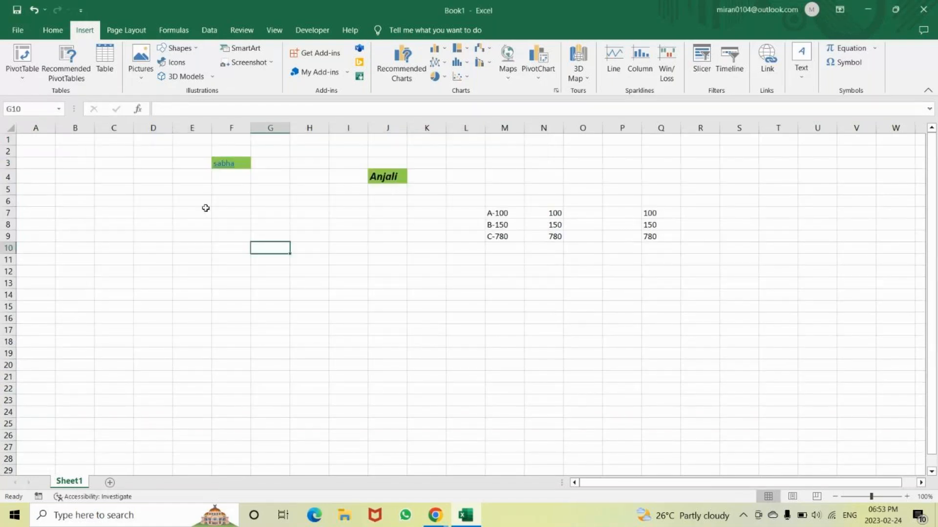
pyautogui.click(396, 174)
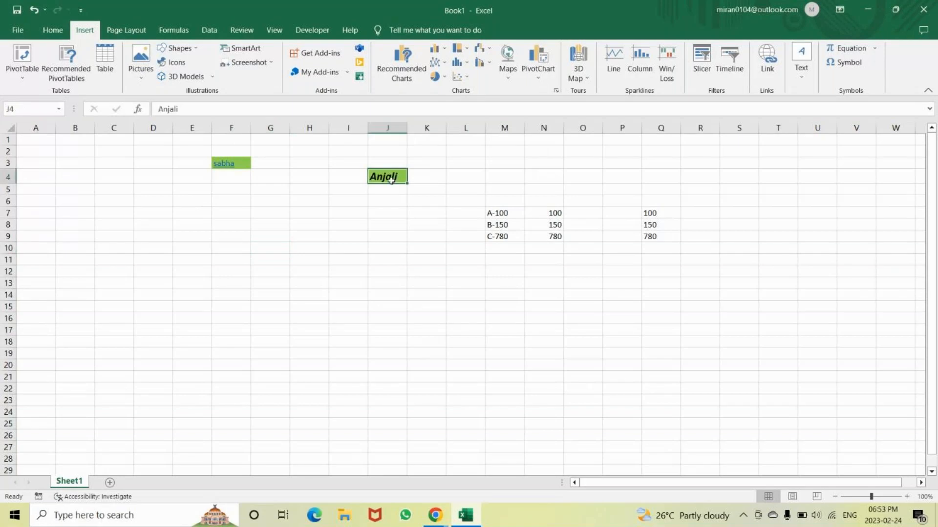
pyautogui.click(224, 165)
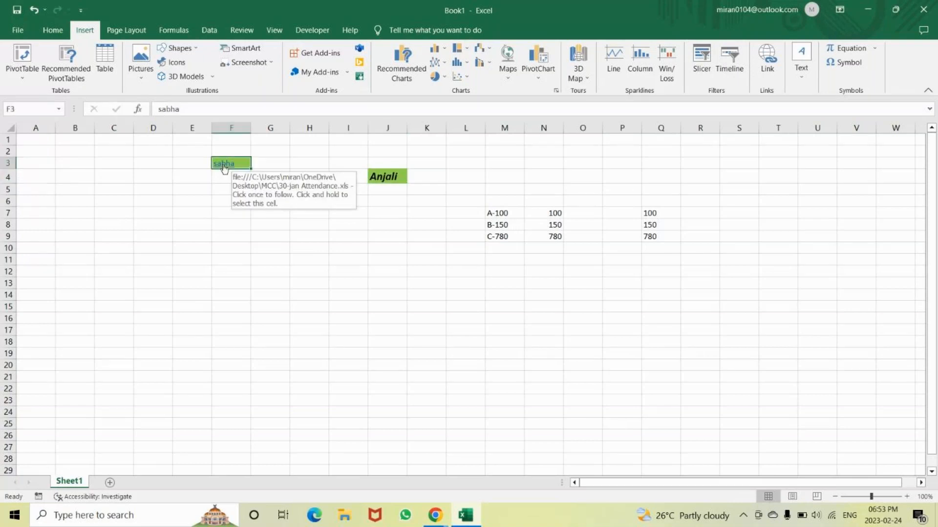
pyautogui.click(224, 166)
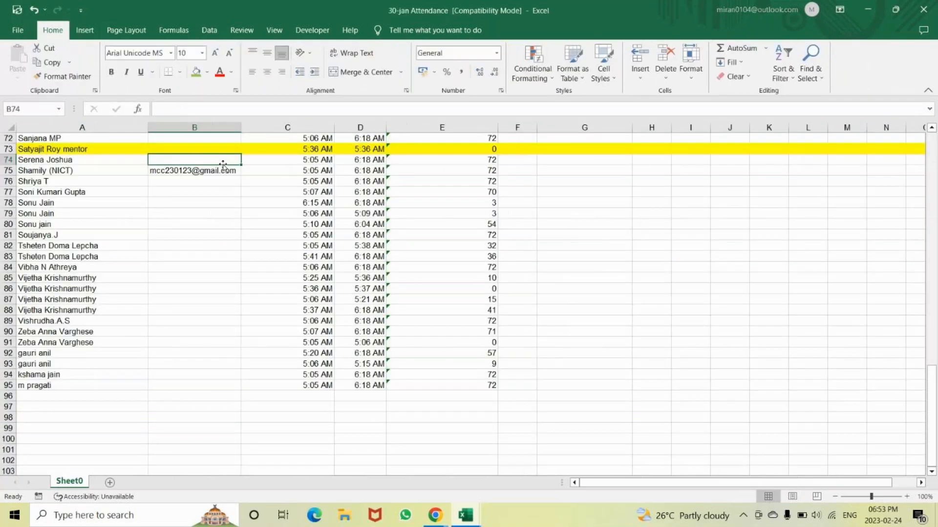
pyautogui.scroll(4, 197, 245)
pyautogui.scroll(20, 197, 245)
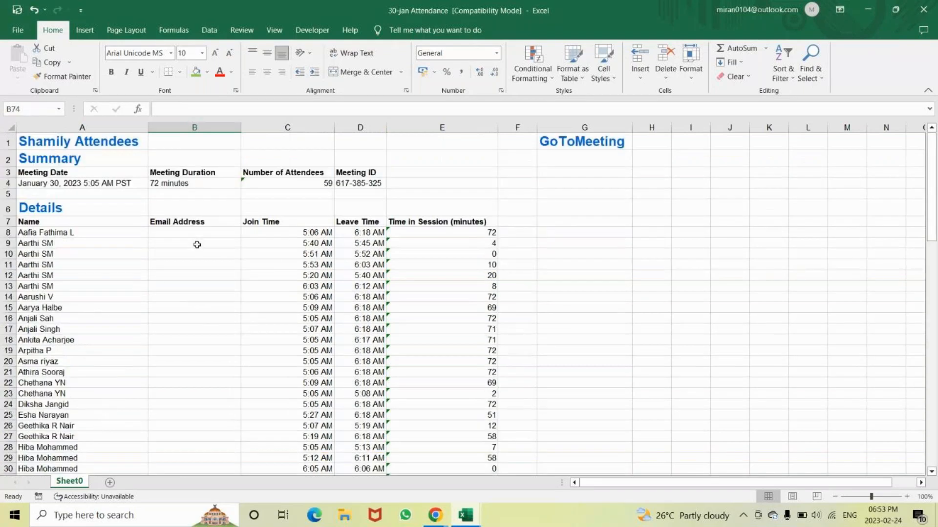
pyautogui.scroll(-10, 197, 245)
pyautogui.scroll(-10, 197, 245)
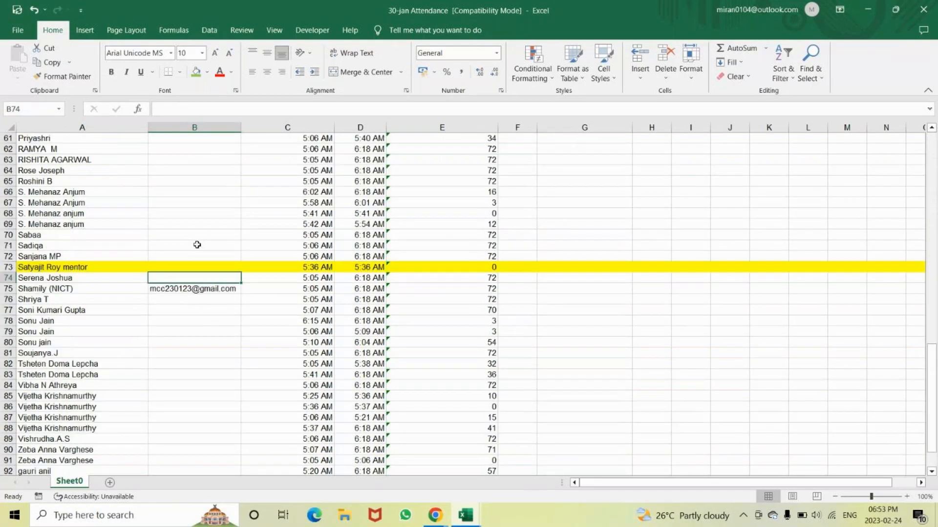
pyautogui.scroll(5, 196, 245)
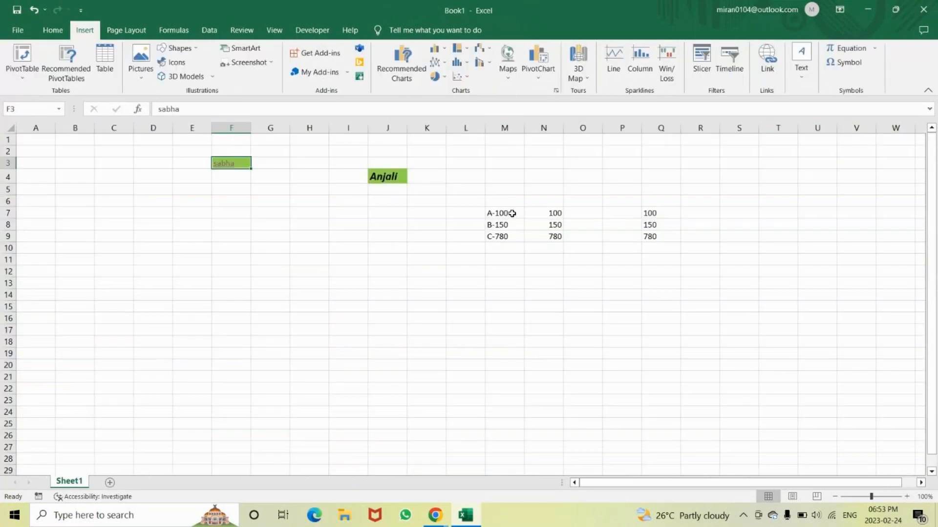
# Back in Book1, hyperlink cell M7 to the biz analy image in the Desktop\ABBS\images folder
pyautogui.click(502, 214)
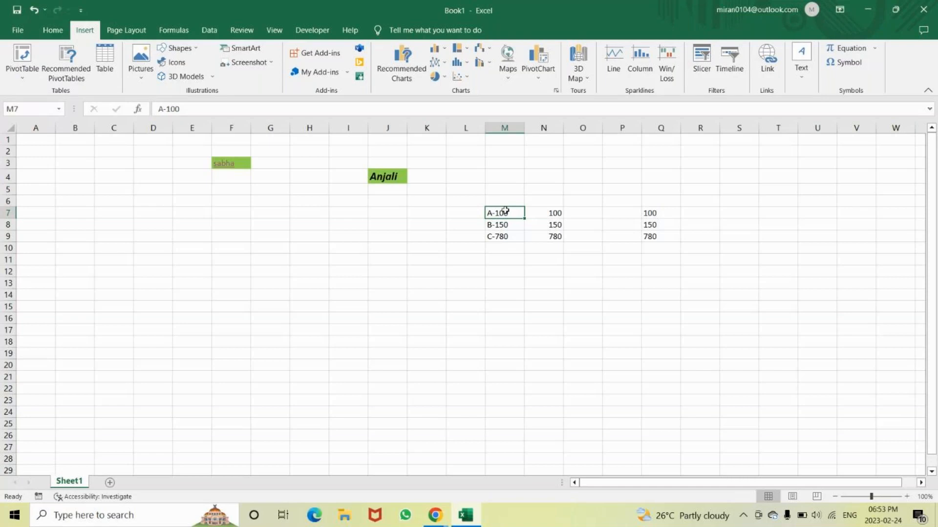
pyautogui.hotkey('ctrl', 'k')
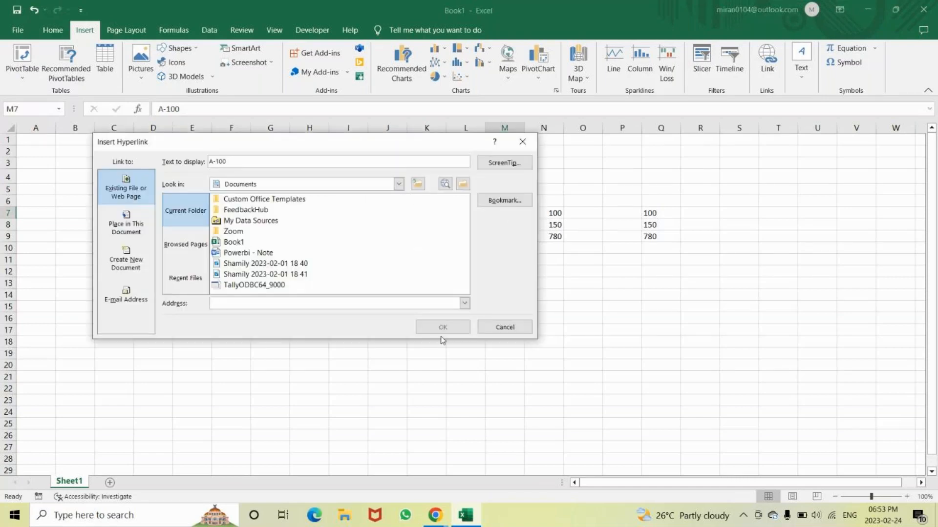
pyautogui.click(418, 184)
pyautogui.doubleClick(246, 199)
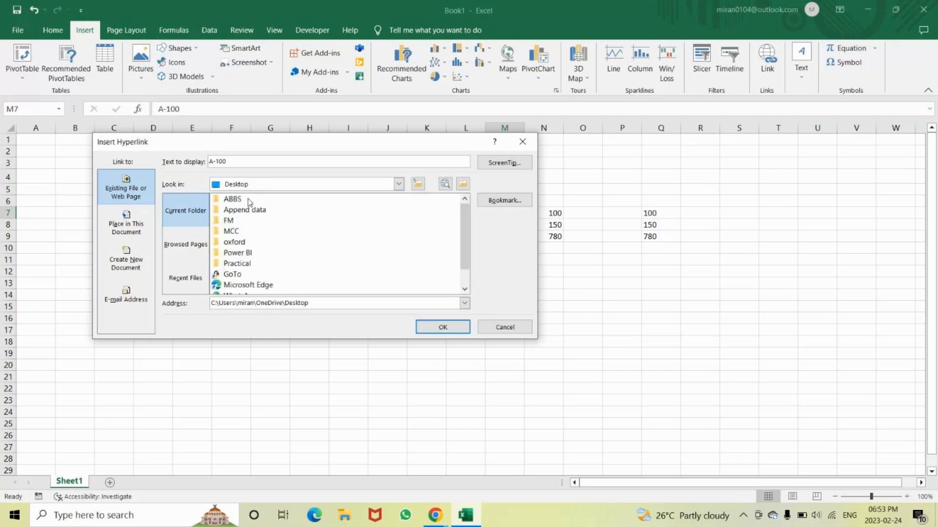
pyautogui.doubleClick(248, 200)
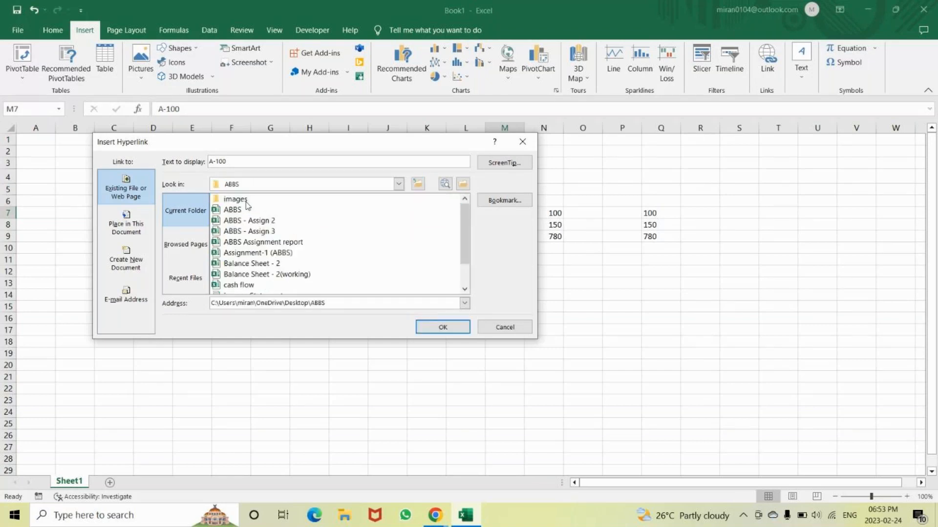
pyautogui.doubleClick(235, 200)
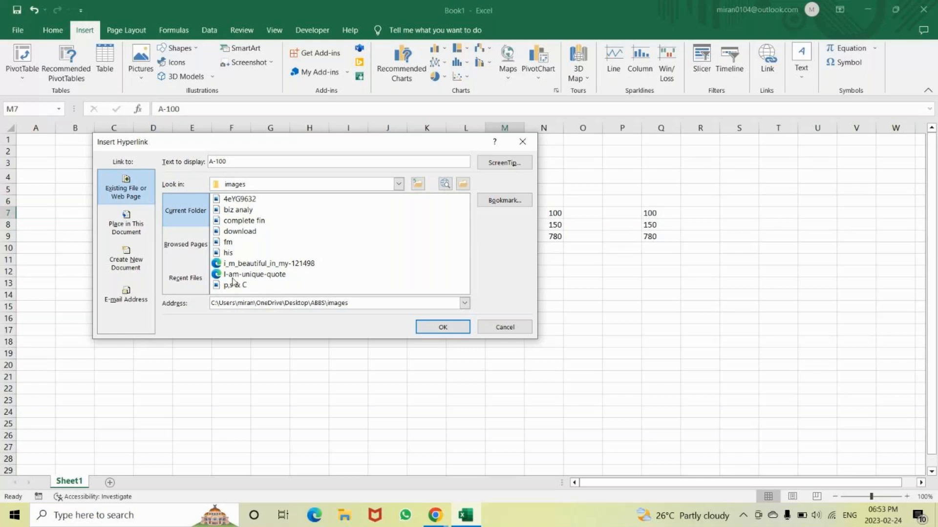
pyautogui.click(232, 212)
pyautogui.click(432, 325)
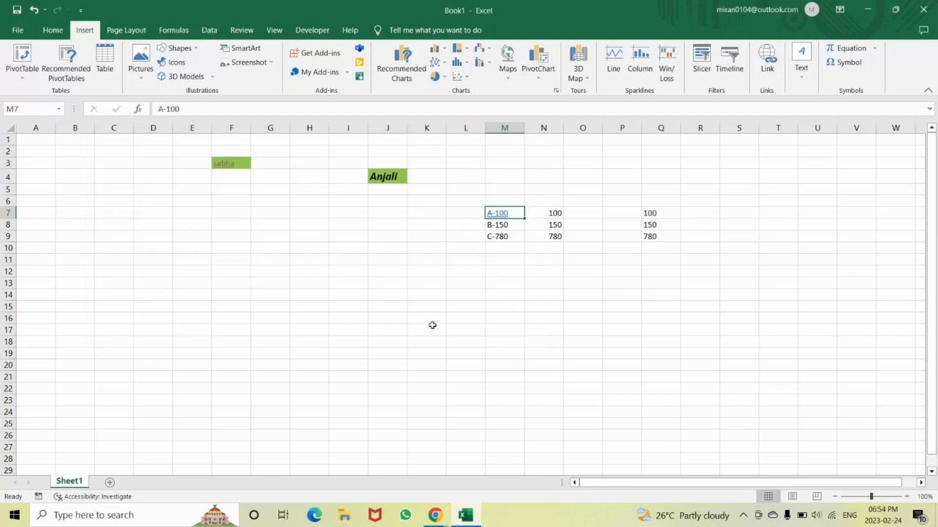
# Follow the hyperlink in M7 to view the linked image, and close the image viewer
pyautogui.click(552, 286)
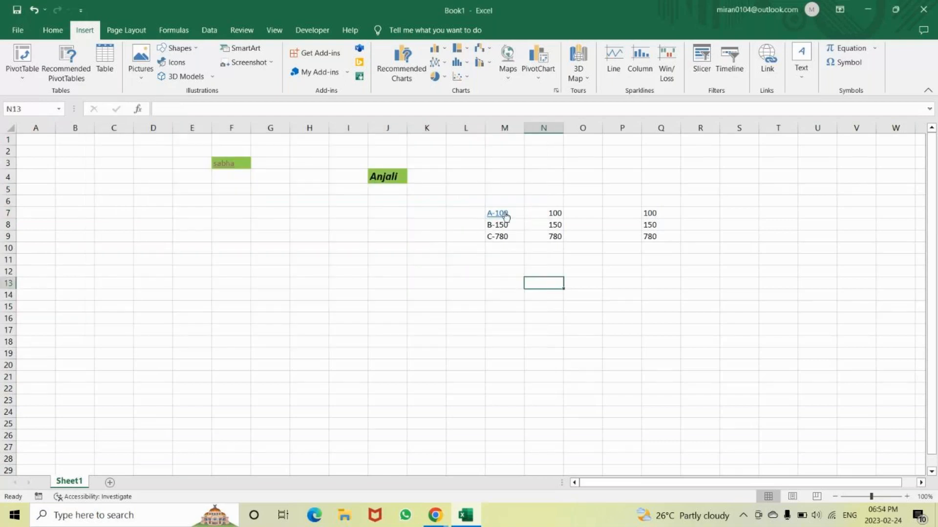
pyautogui.moveTo(500, 218)
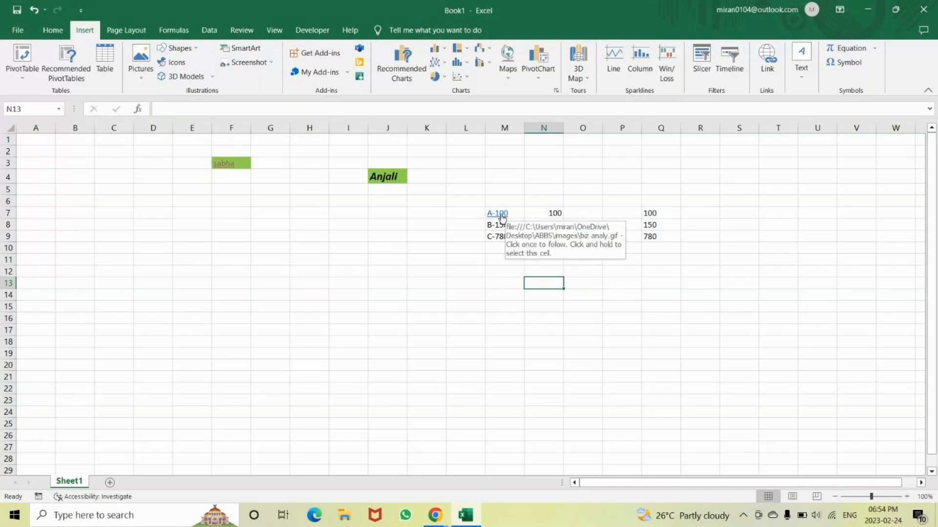
pyautogui.click(502, 218)
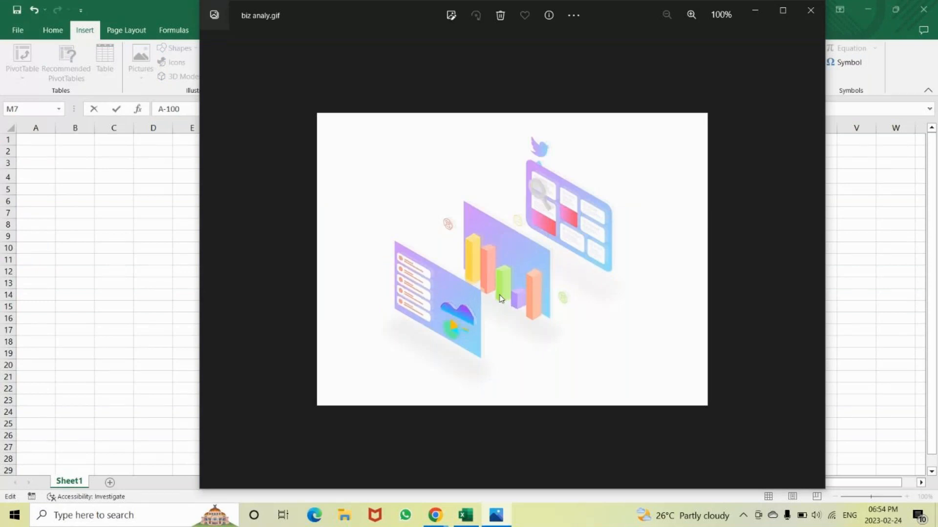
pyautogui.click(811, 14)
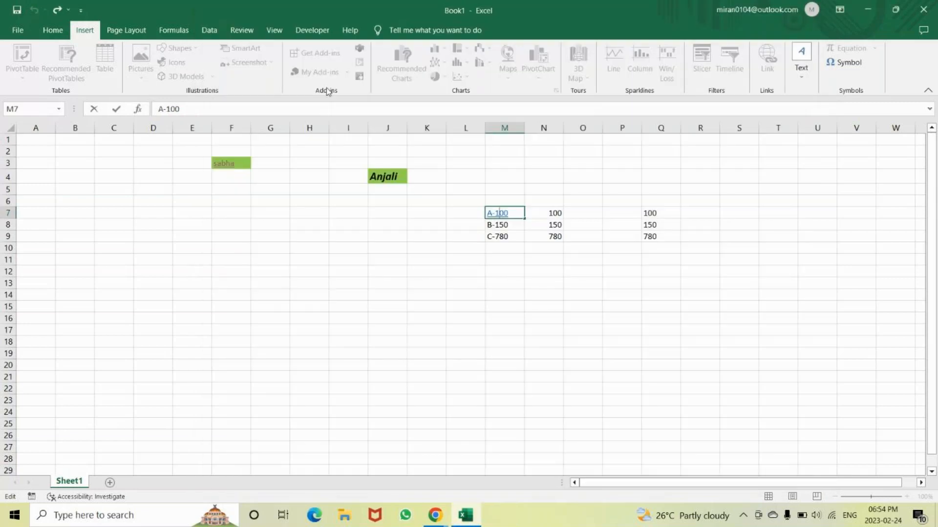
# Draw an oval about 2.37 cm high and 4.81 cm wide over rows 14 to 18 of columns D to G
pyautogui.click(243, 246)
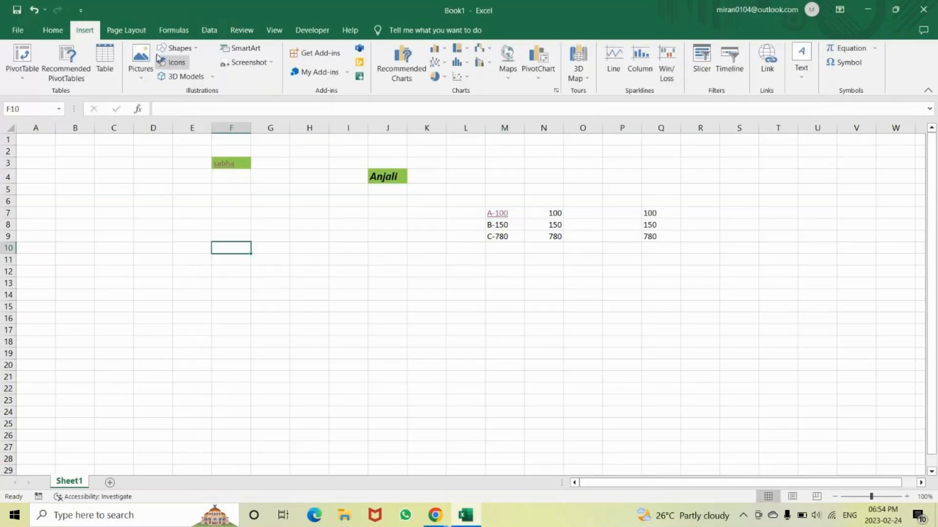
pyautogui.click(176, 48)
pyautogui.click(195, 276)
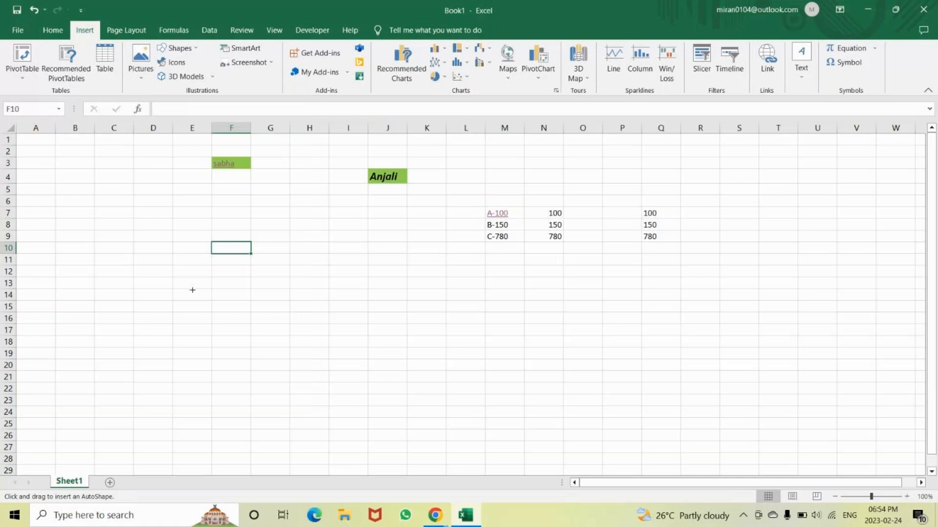
pyautogui.moveTo(150, 292); pyautogui.dragTo(264, 347)
# Hyperlink the oval to the Book1 file in the Documents folder
pyautogui.hotkey('ctrl', 'k')
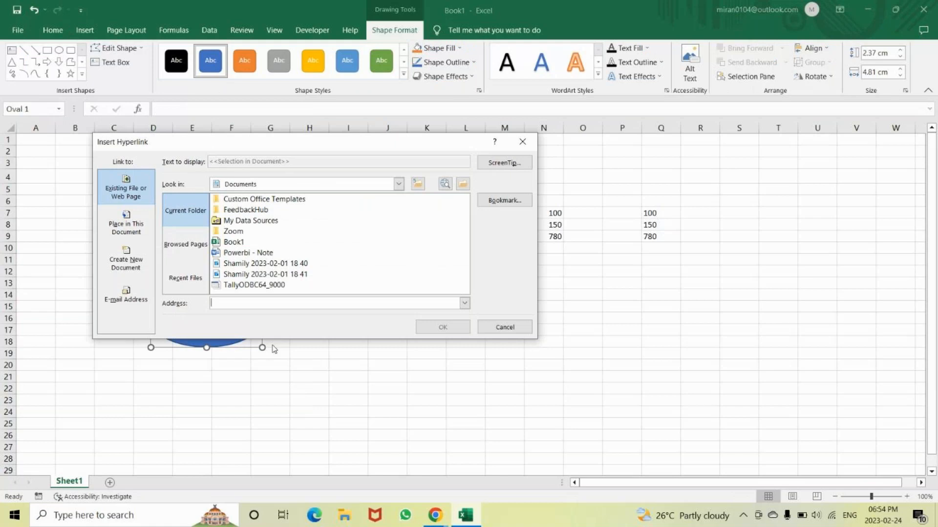
pyautogui.click(310, 243)
pyautogui.click(432, 326)
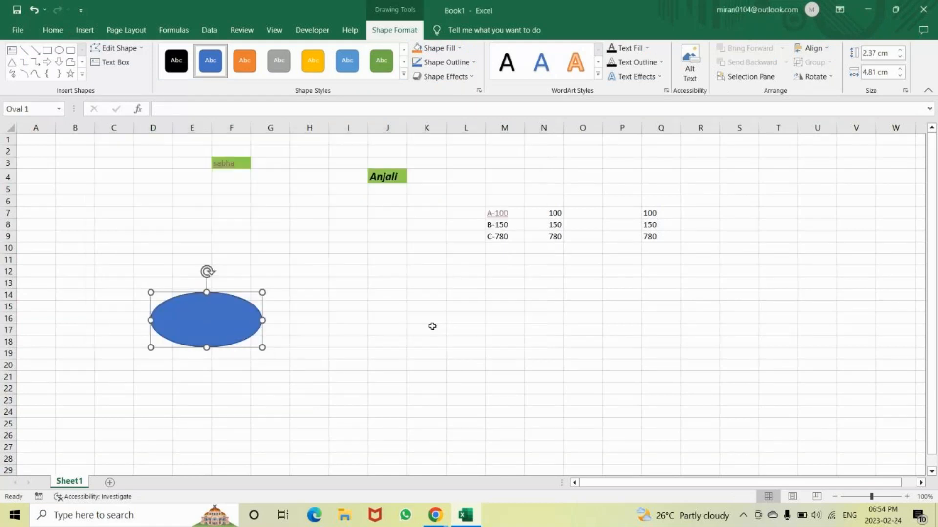
# Test the hyperlink on the blue oval
pyautogui.moveTo(221, 320)
pyautogui.click(220, 320)
pyautogui.moveTo(220, 320)
pyautogui.click(199, 315)
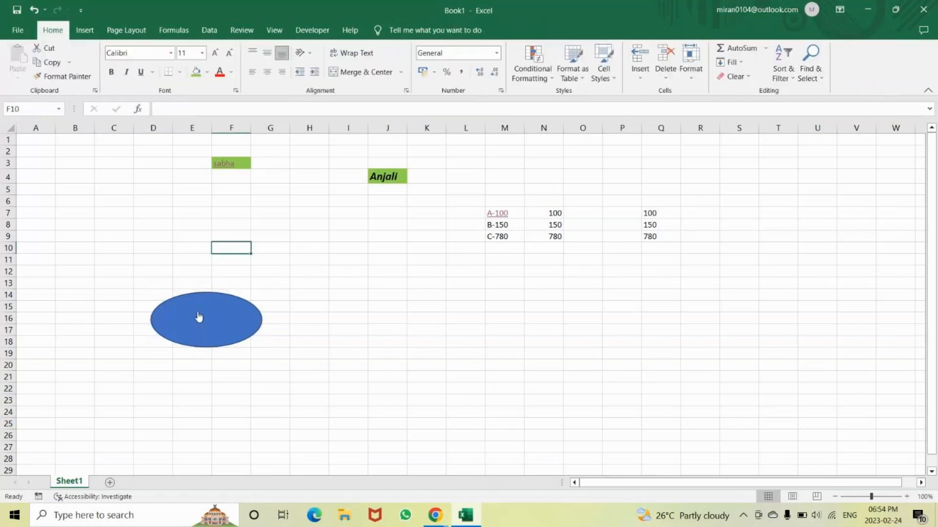
pyautogui.keyDown('ctrl'); pyautogui.click(199, 316); pyautogui.keyUp('ctrl')
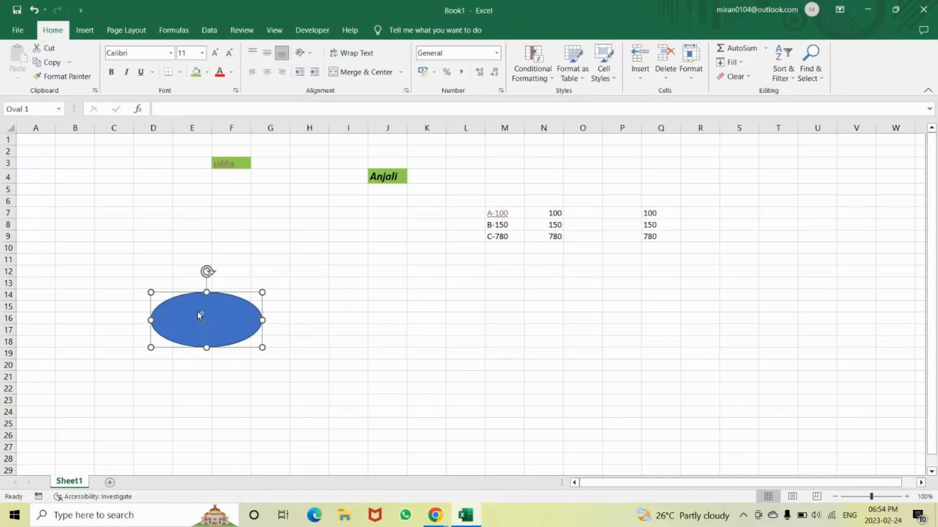
pyautogui.click(464, 515)
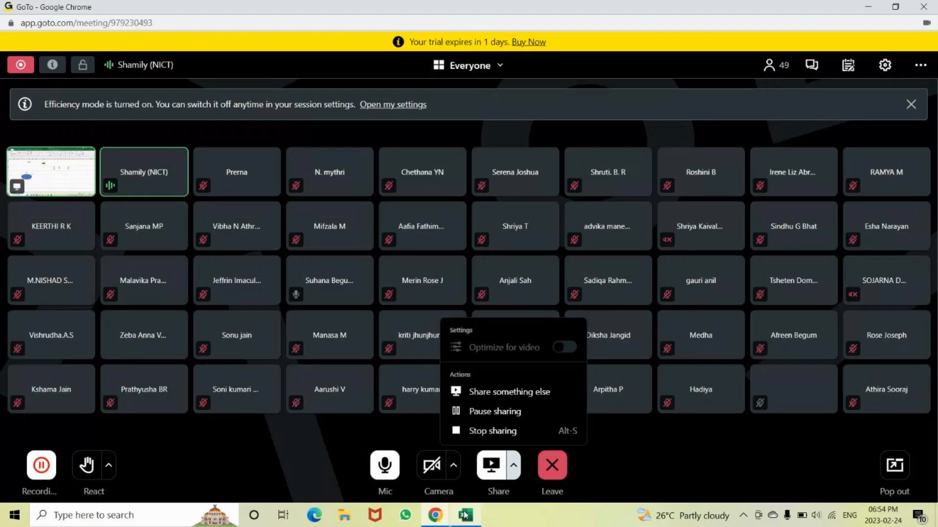
# Return to the Book1 workbook and insert the picture 4eYG9632 from the Desktop folder ABBS > images
pyautogui.click(435, 515)
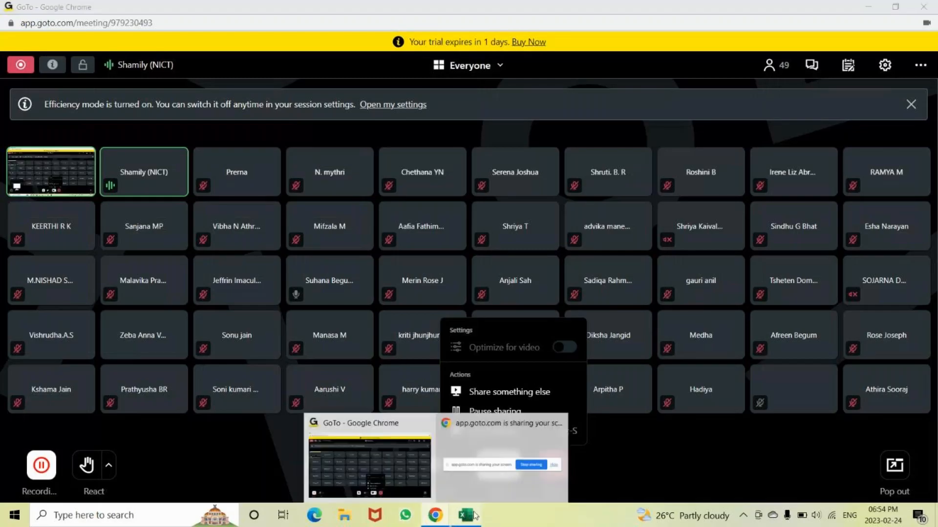
pyautogui.click(466, 516)
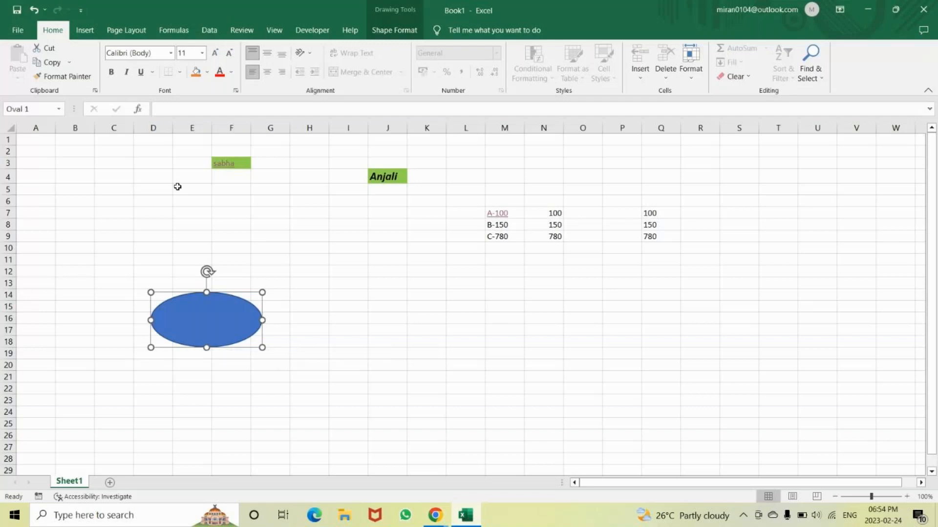
pyautogui.click(80, 32)
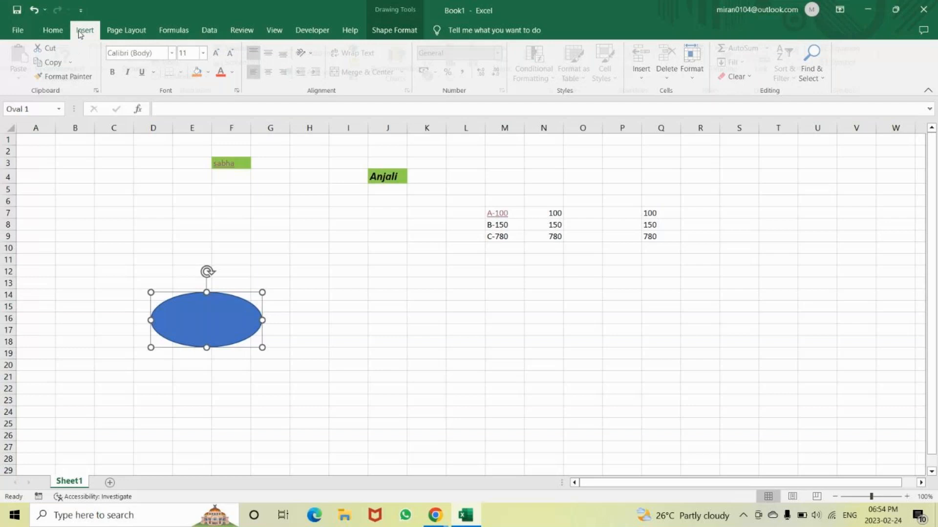
pyautogui.click(141, 56)
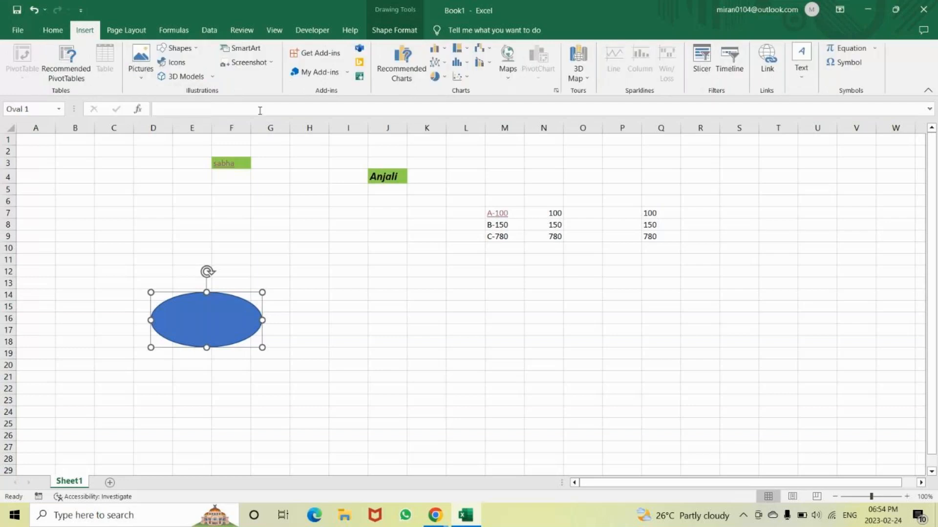
pyautogui.click(141, 61)
pyautogui.click(163, 109)
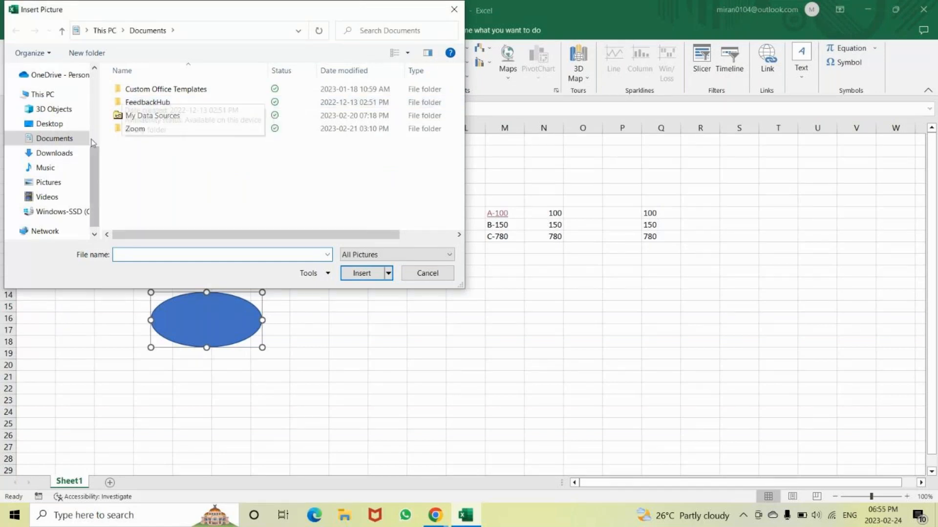
pyautogui.scroll(4, 91, 141)
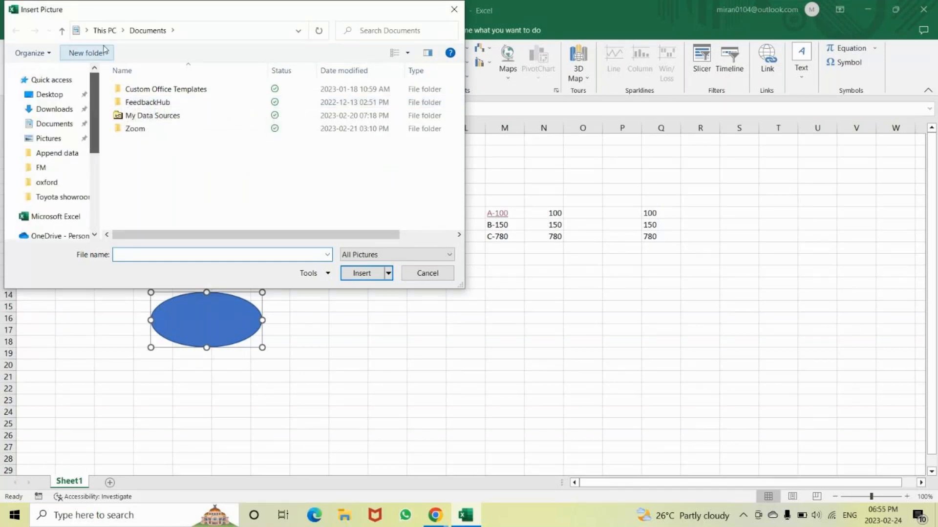
pyautogui.click(49, 94)
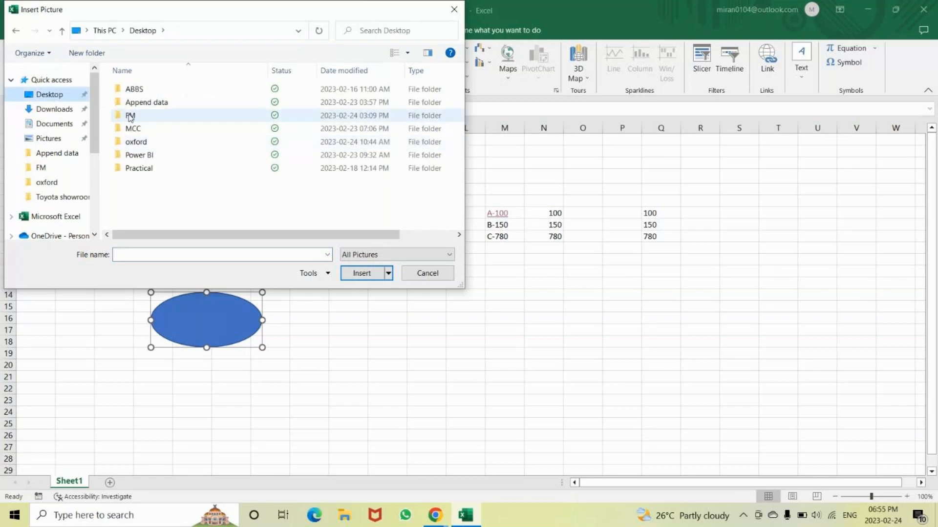
pyautogui.click(142, 92)
pyautogui.doubleClick(142, 92)
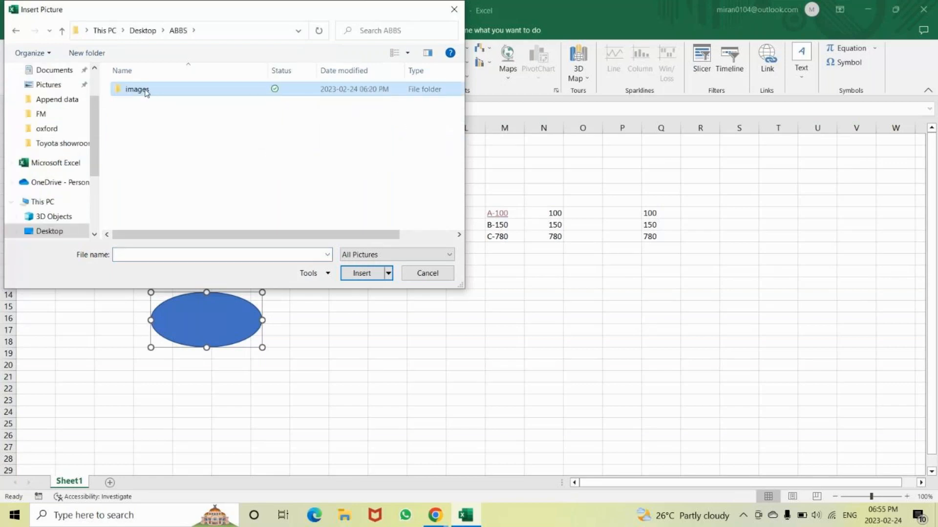
pyautogui.doubleClick(137, 89)
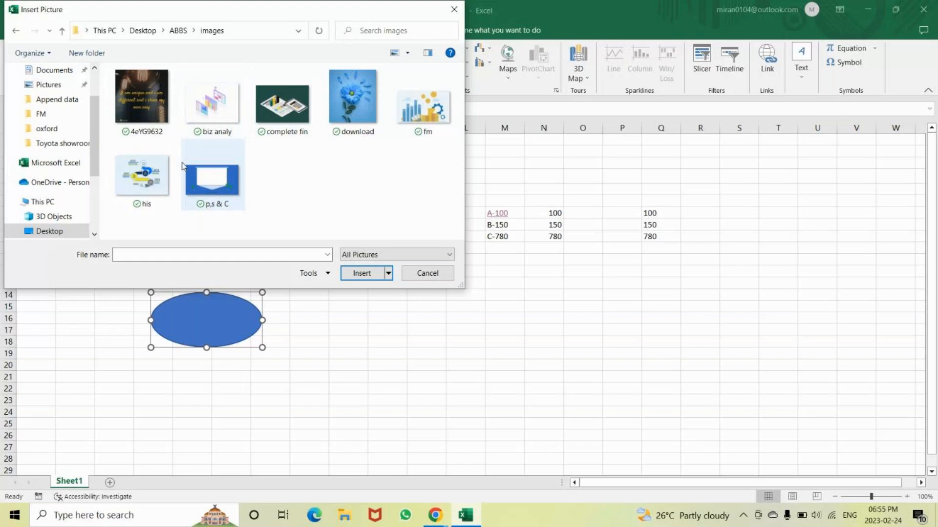
pyautogui.click(151, 110)
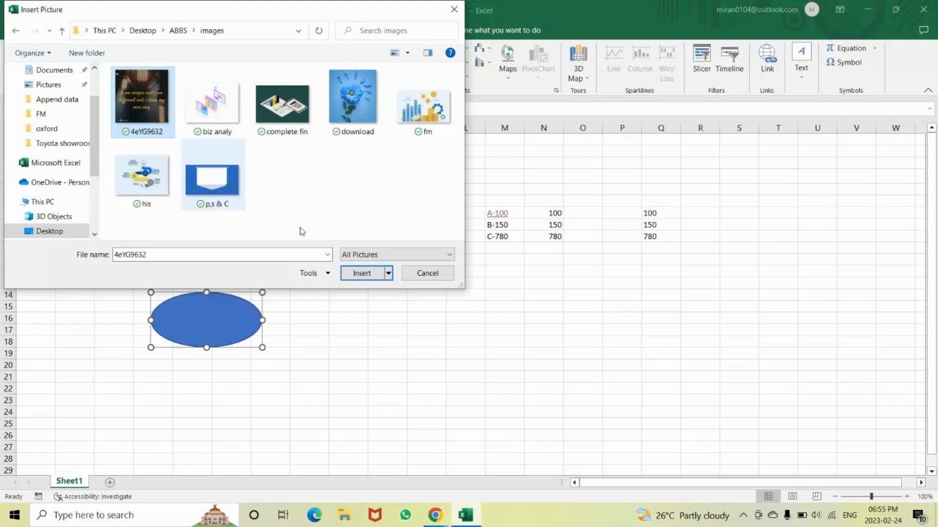
pyautogui.click(374, 274)
# Shrink the inserted picture to about 6.16 cm square and move it over rows 31 to 42 of columns I to M
pyautogui.scroll(-9, 515, 352)
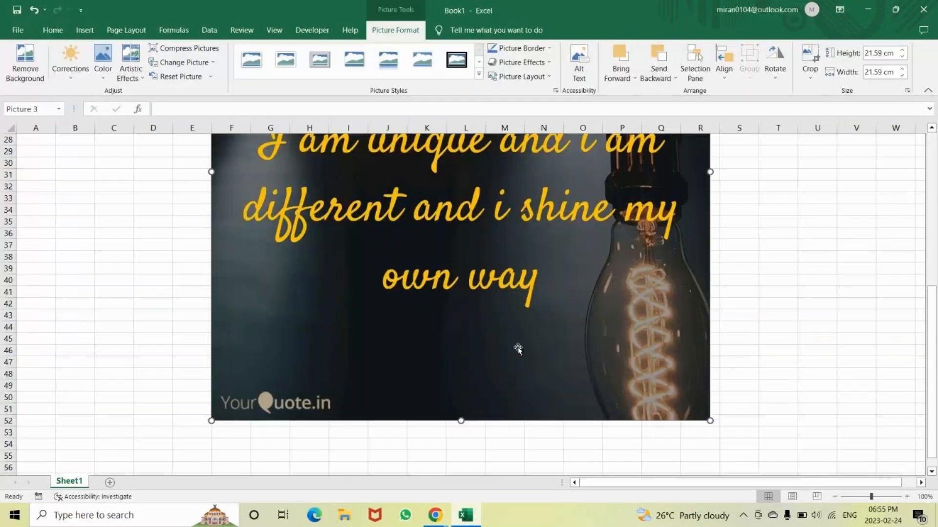
pyautogui.moveTo(710, 421); pyautogui.dragTo(521, 128)
pyautogui.moveTo(456, 177); pyautogui.dragTo(563, 307)
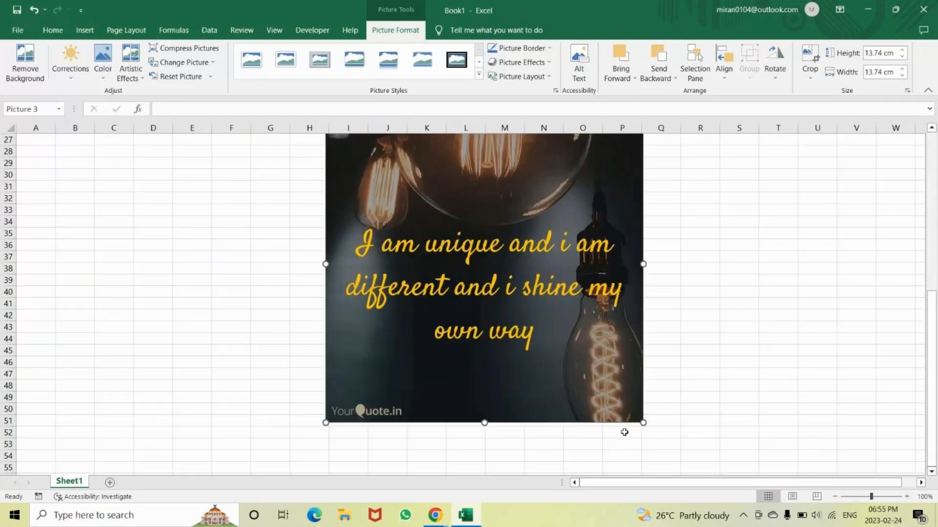
pyautogui.moveTo(640, 424); pyautogui.dragTo(510, 237)
pyautogui.moveTo(449, 200); pyautogui.dragTo(479, 275)
pyautogui.moveTo(543, 367); pyautogui.dragTo(498, 323)
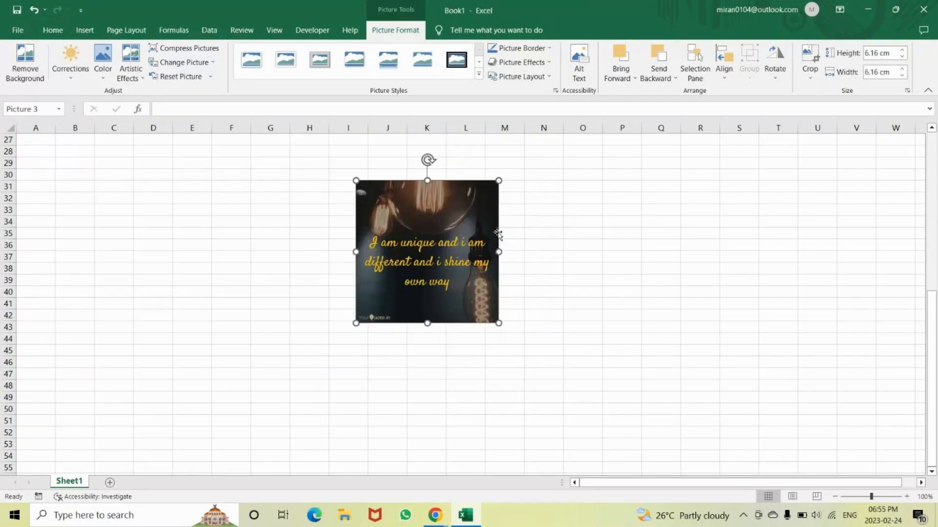
# Stretch the picture to about 10.03 cm wide and flatten it to about 4.72 cm high
pyautogui.moveTo(498, 252); pyautogui.dragTo(588, 251)
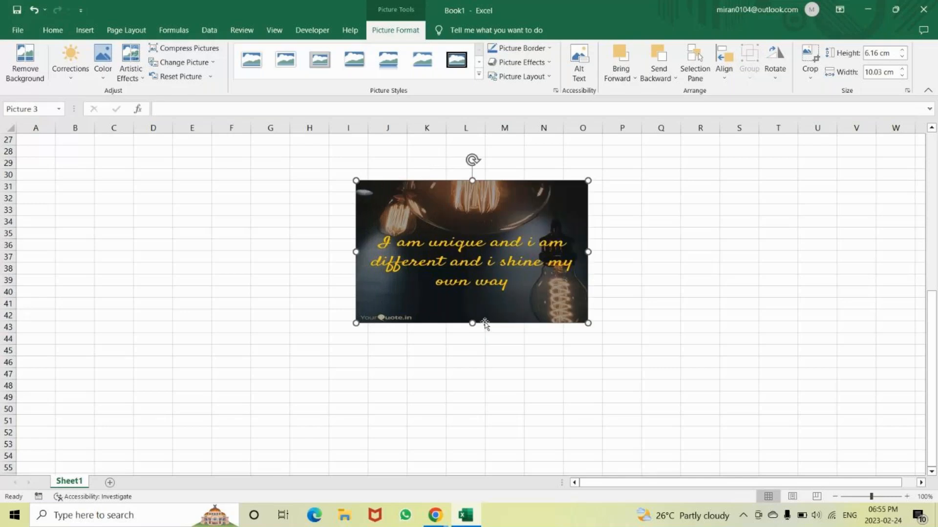
pyautogui.moveTo(472, 324); pyautogui.dragTo(473, 289)
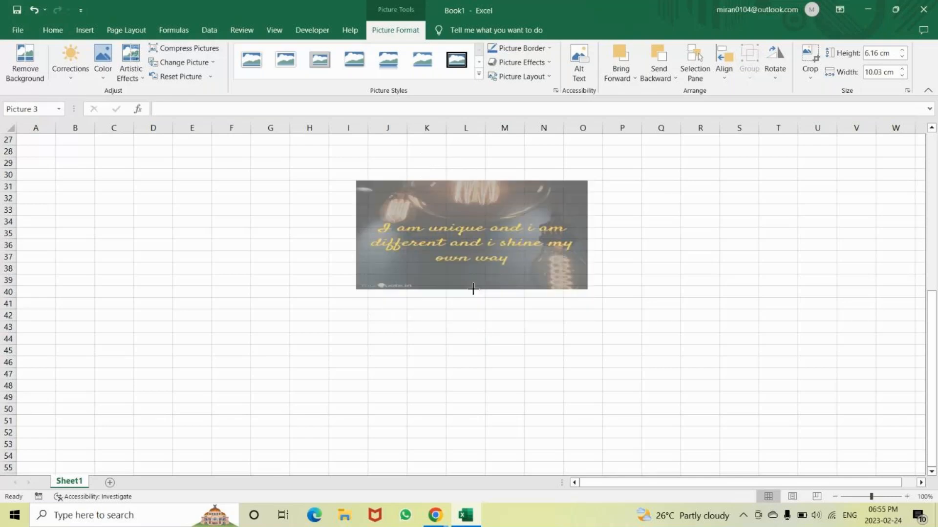
pyautogui.click(893, 292)
pyautogui.click(584, 244)
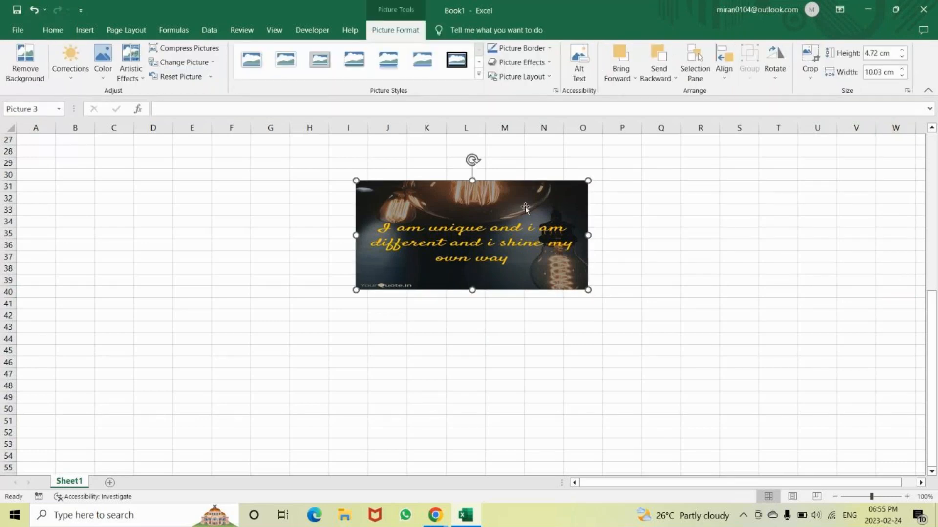
pyautogui.hotkey('ctrl', 'k')
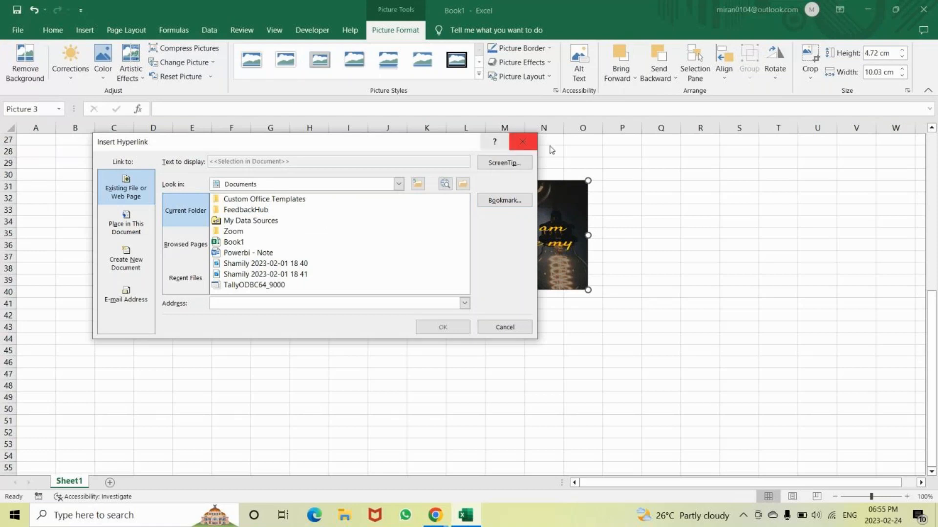
pyautogui.click(522, 142)
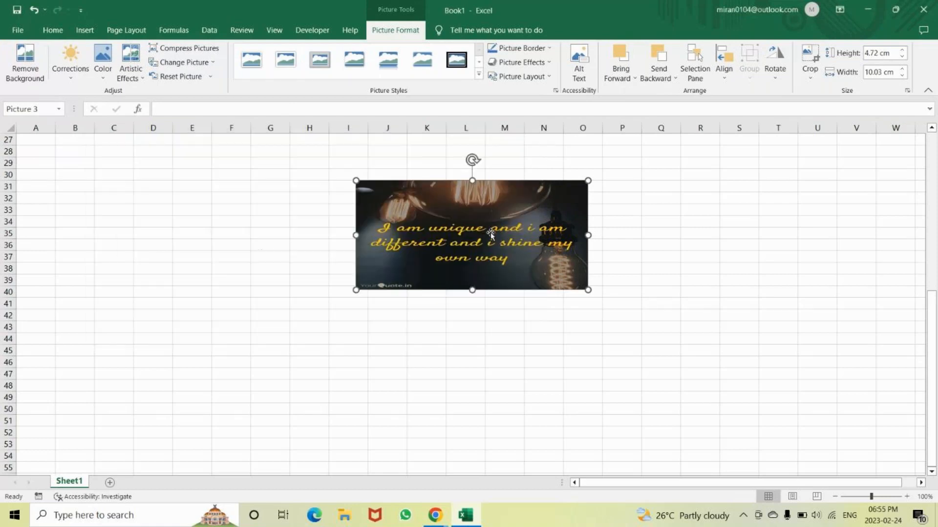
# Switch to Chrome, open a new window and try to load nictcomputeredication.com
pyautogui.click(436, 521)
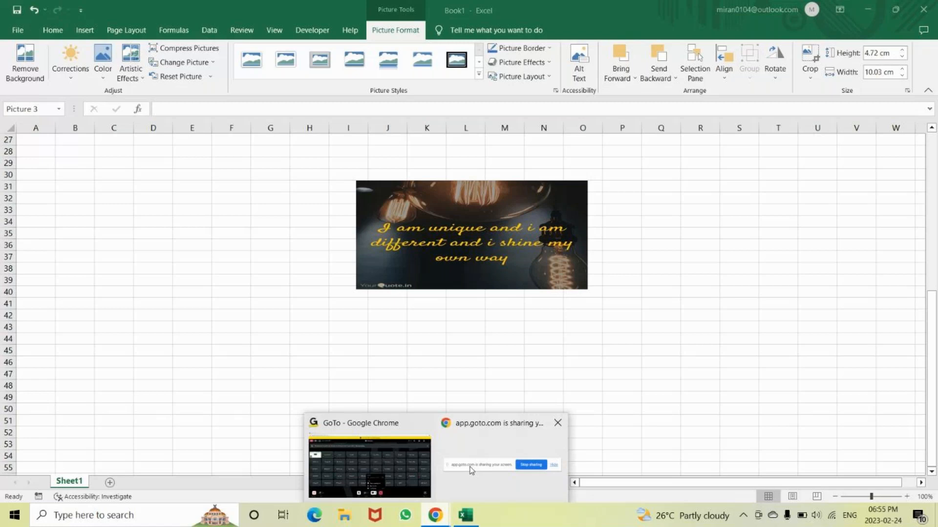
pyautogui.click(470, 471)
pyautogui.hotkey('ctrl', 'n')
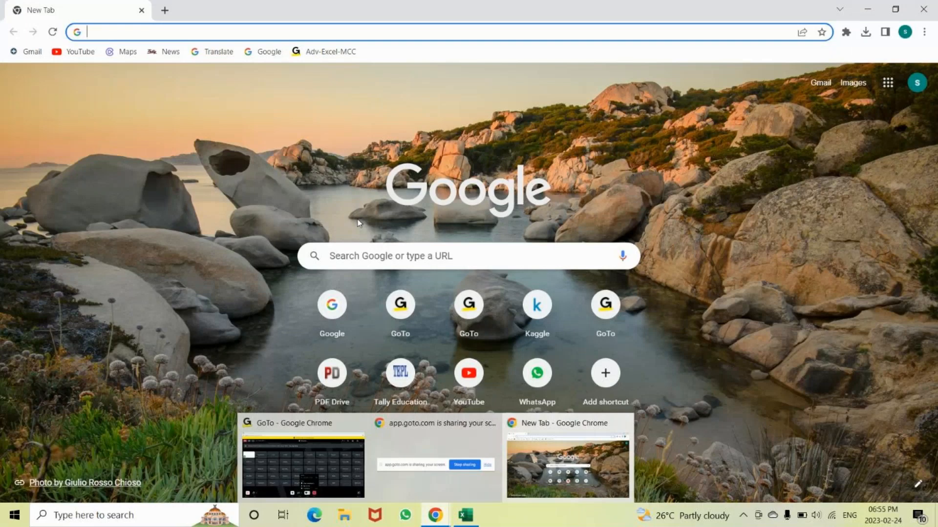
pyautogui.write('n')
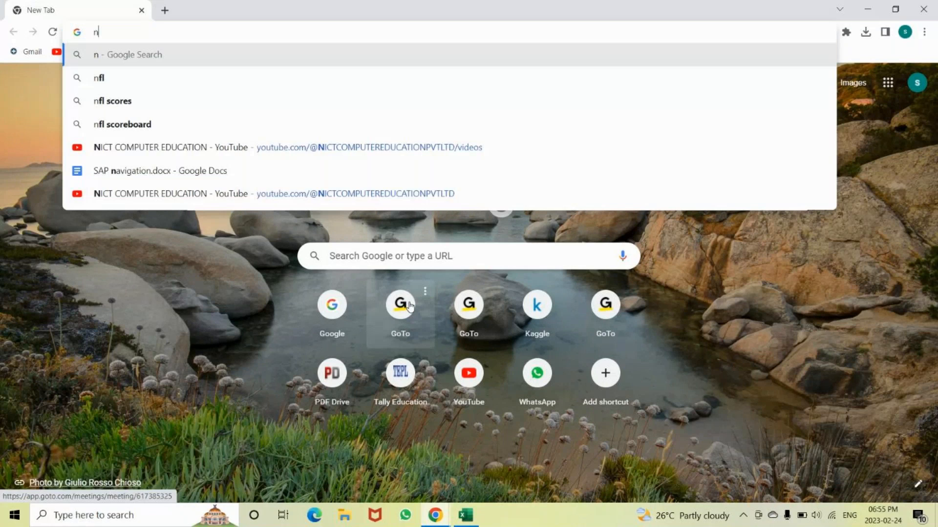
pyautogui.write('ict')
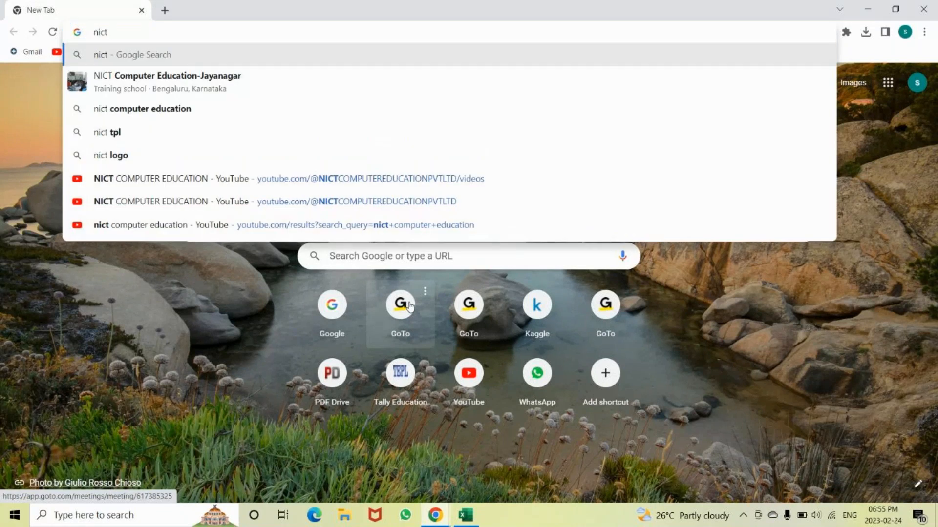
pyautogui.write('computered')
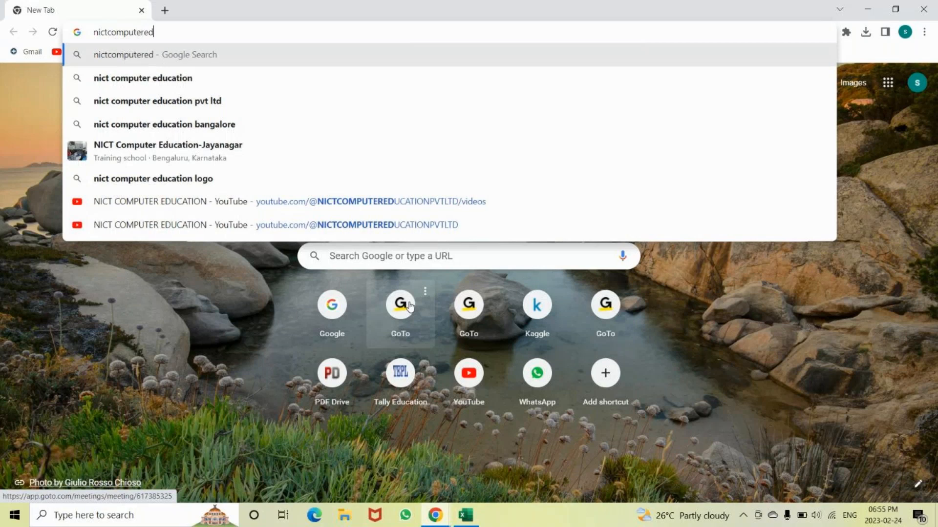
pyautogui.write('ication.com')
pyautogui.press('Return')
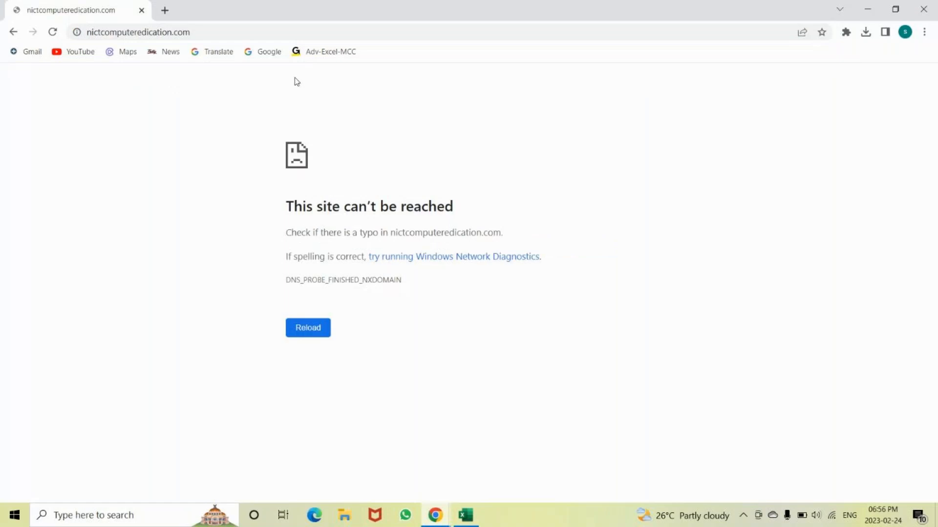
# Correct the web address to nictcomputereducation.com and load the site
pyautogui.click(236, 33)
pyautogui.click(236, 32)
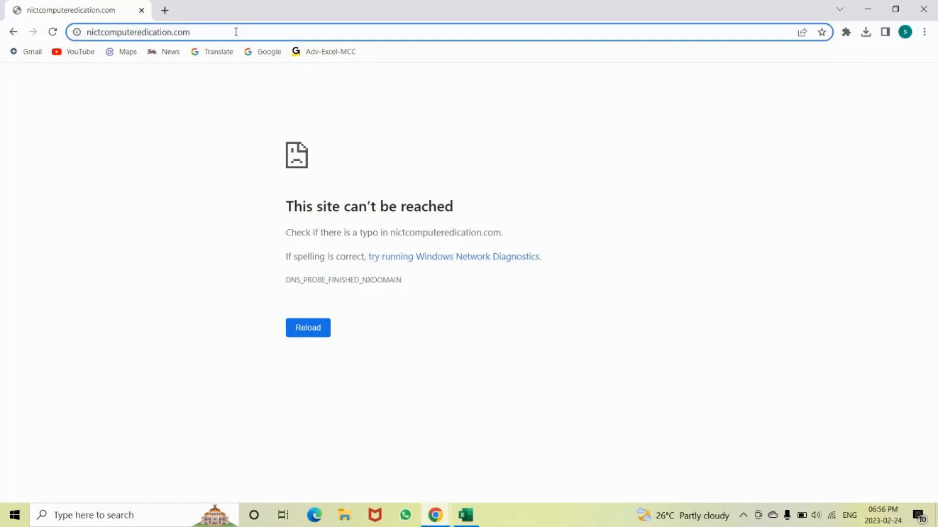
pyautogui.press('BackSpace')
pyautogui.press('BackSpace')
pyautogui.press('BackSpace')
pyautogui.press('BackSpace')
pyautogui.press('BackSpace')
pyautogui.press('BackSpace')
pyautogui.press('BackSpace')
pyautogui.press('BackSpace')
pyautogui.press('BackSpace')
pyautogui.press('BackSpace')
pyautogui.press('BackSpace')
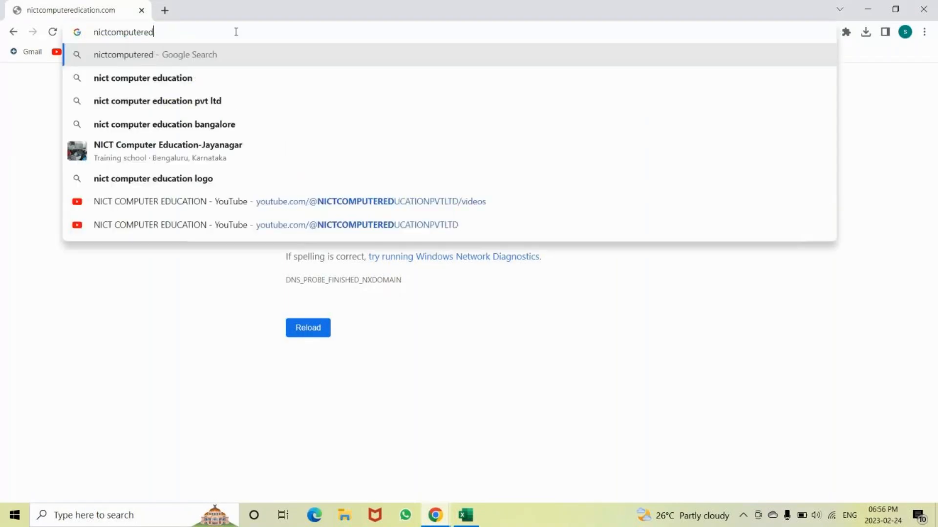
pyautogui.write('u')
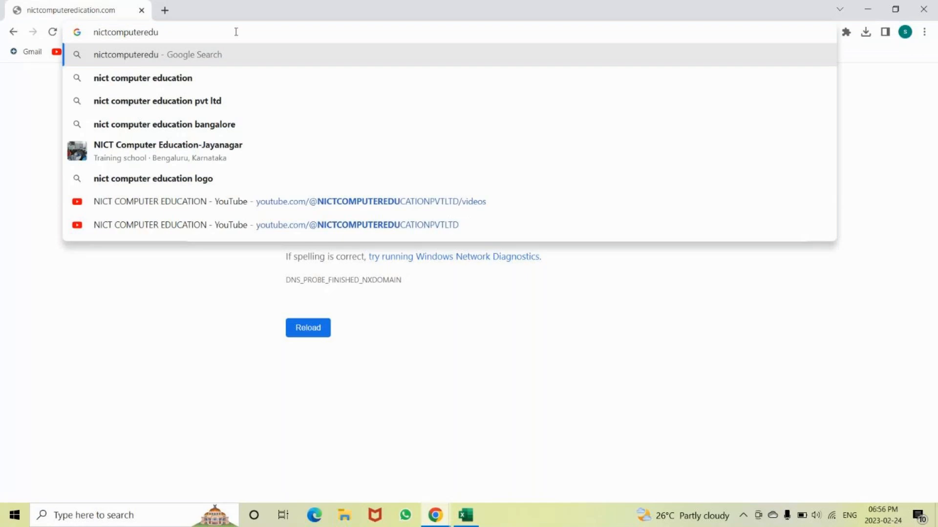
pyautogui.write('ca')
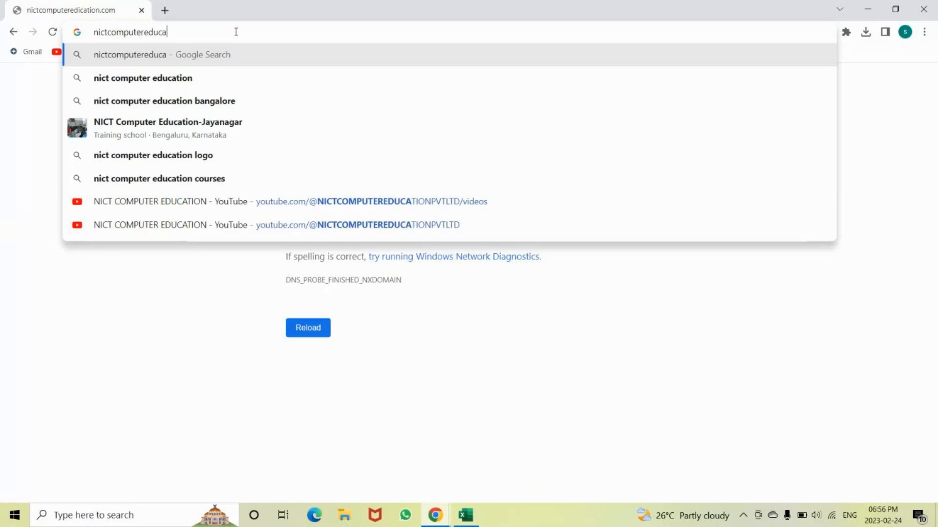
pyautogui.write('t')
pyautogui.write('ion')
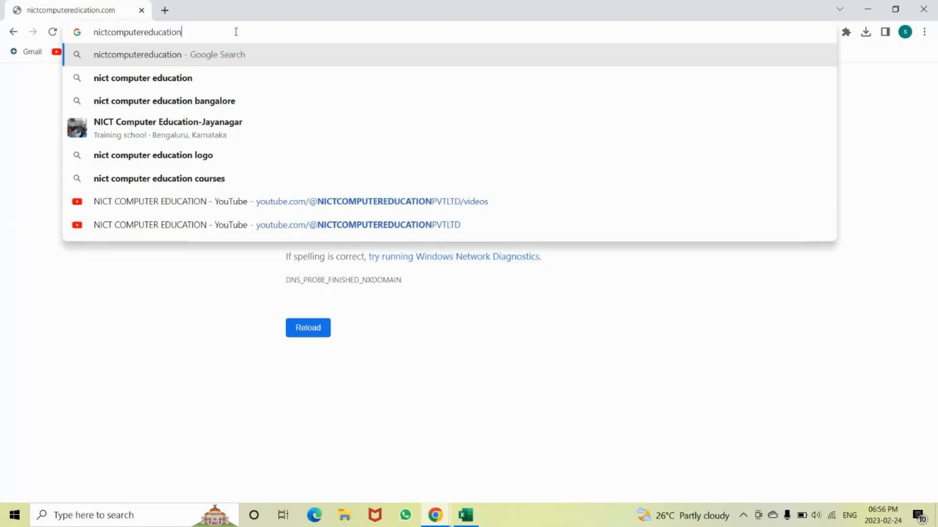
pyautogui.write('.com')
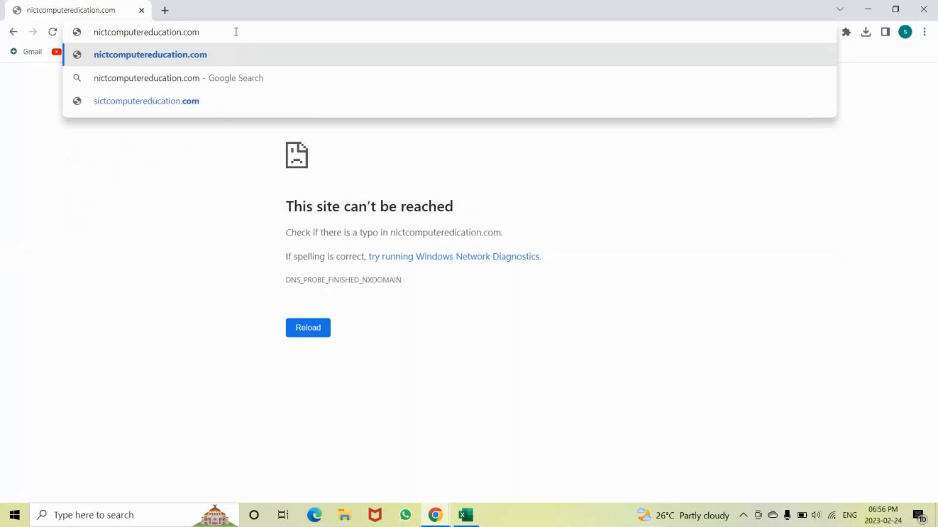
pyautogui.press('Return')
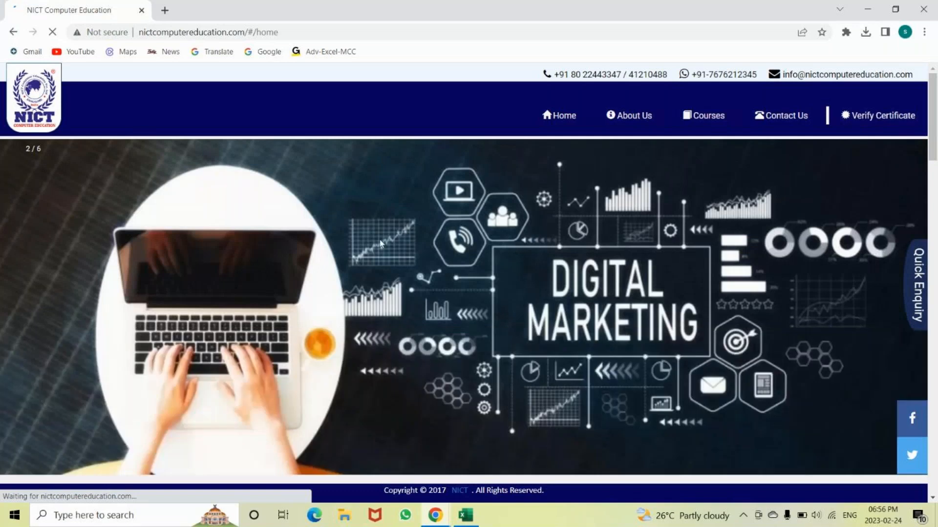
pyautogui.click(271, 34)
pyautogui.hotkey('ctrl', 'c')
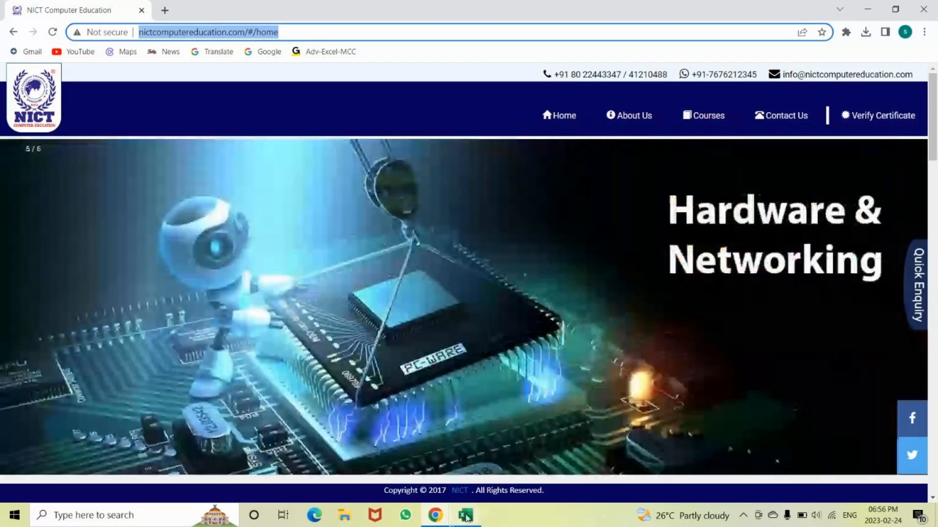
pyautogui.click(465, 515)
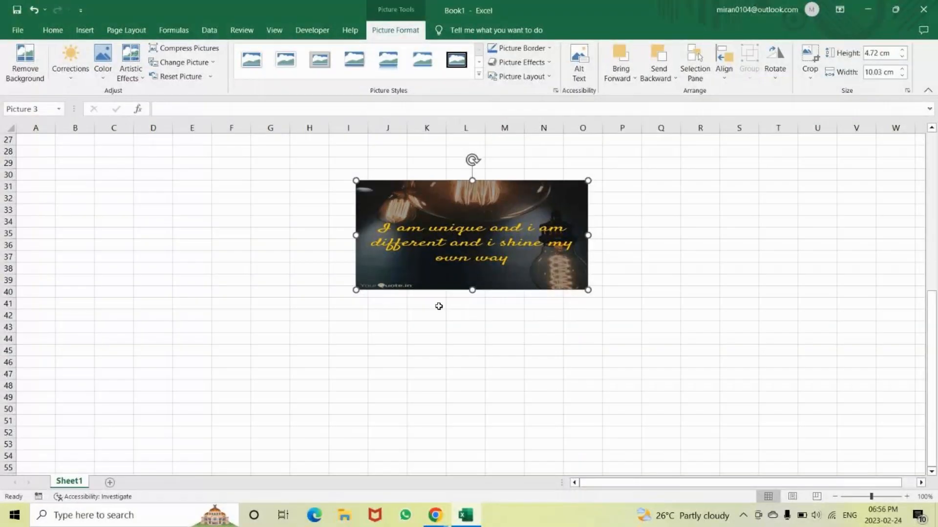
pyautogui.hotkey('ctrl', 'k')
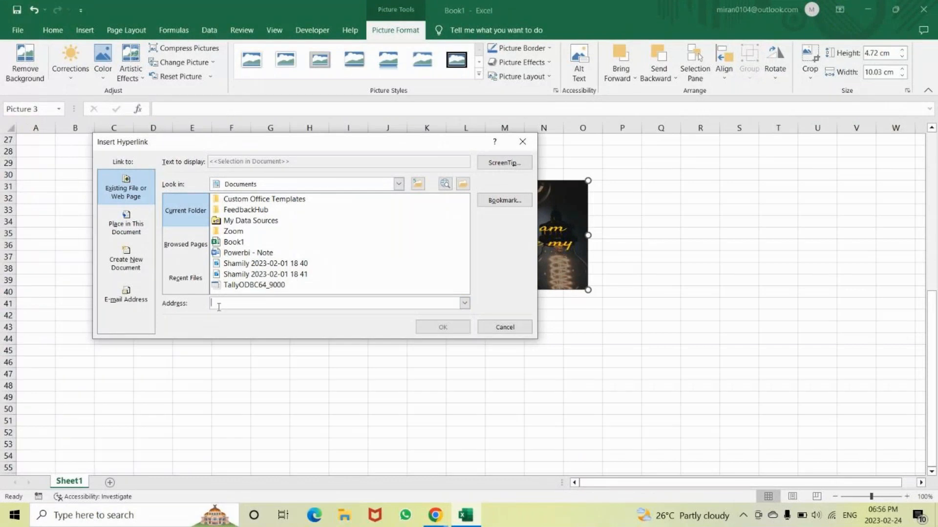
pyautogui.hotkey('ctrl', 'v')
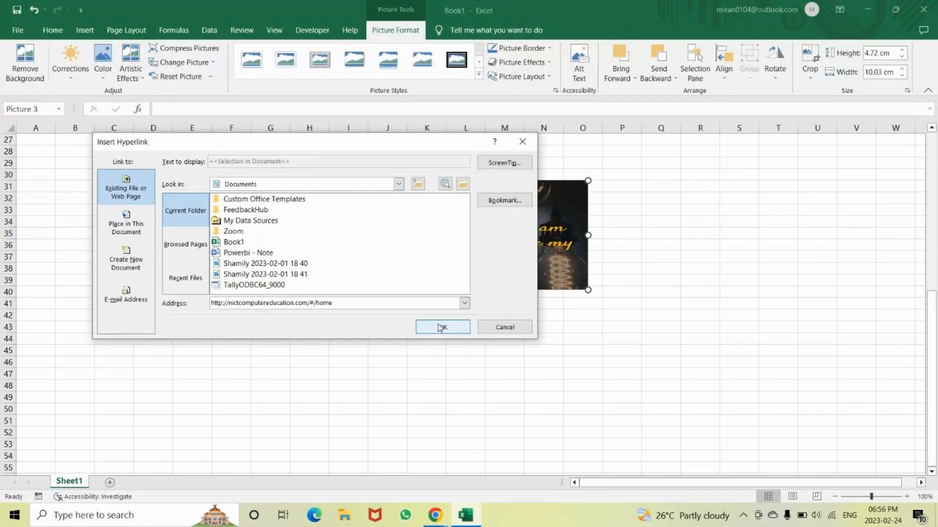
pyautogui.click(440, 328)
pyautogui.click(650, 303)
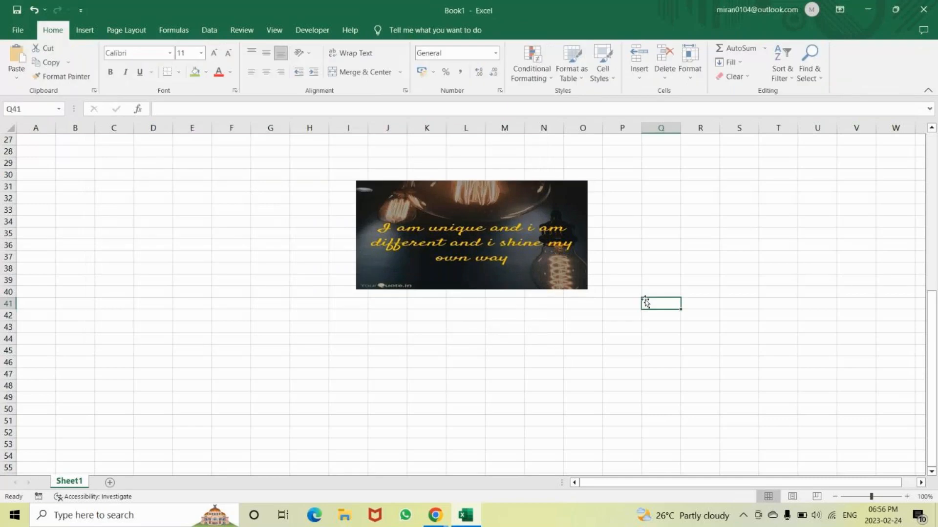
# Follow the picture's hyperlink to the NICT Computer Education site, close the browser tabs and return to Book1
pyautogui.click(508, 234)
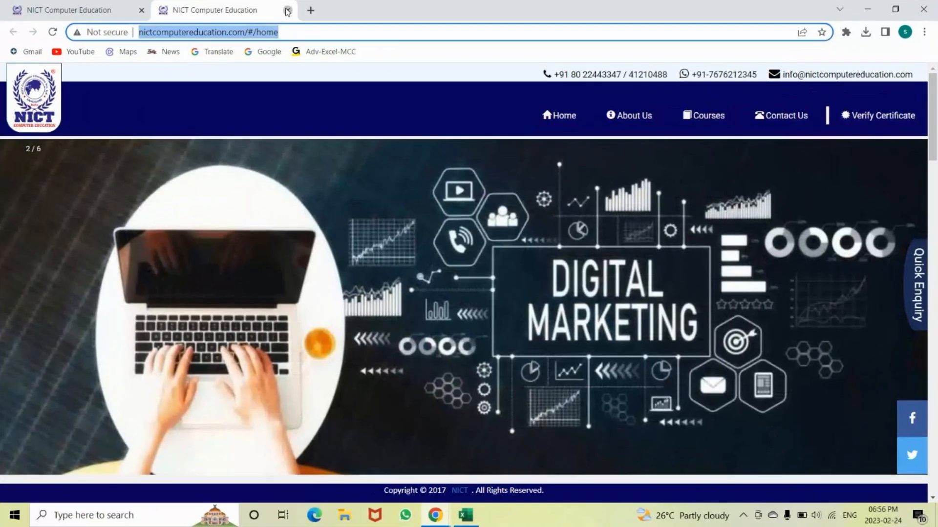
pyautogui.click(396, 54)
pyautogui.click(274, 54)
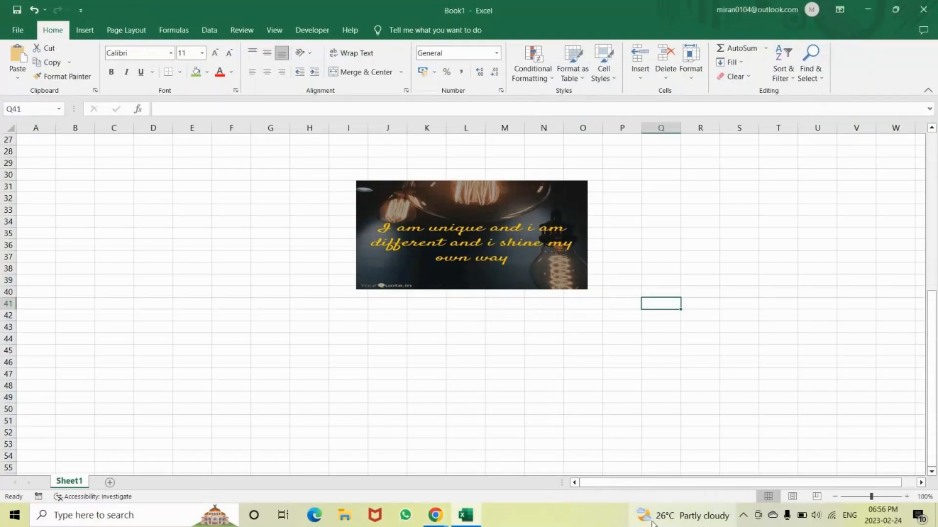
pyautogui.moveTo(435, 515)
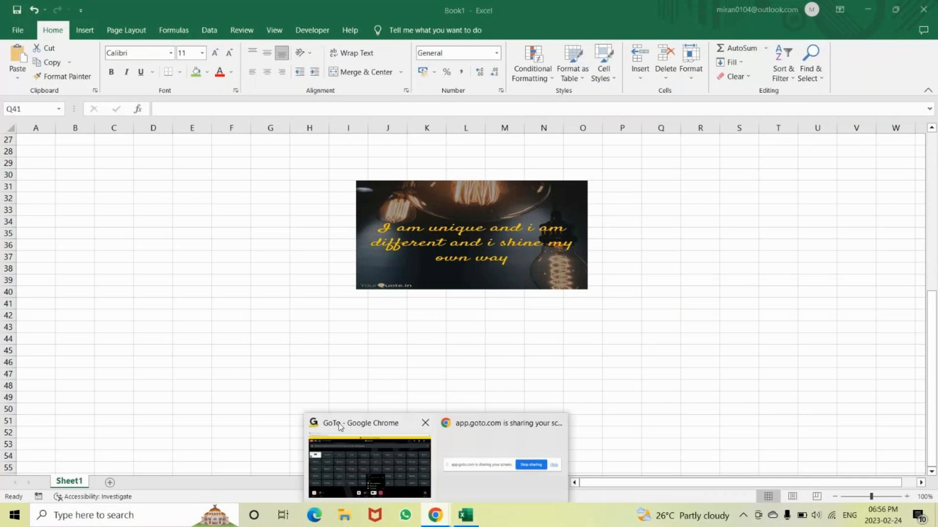
pyautogui.moveTo(501, 441)
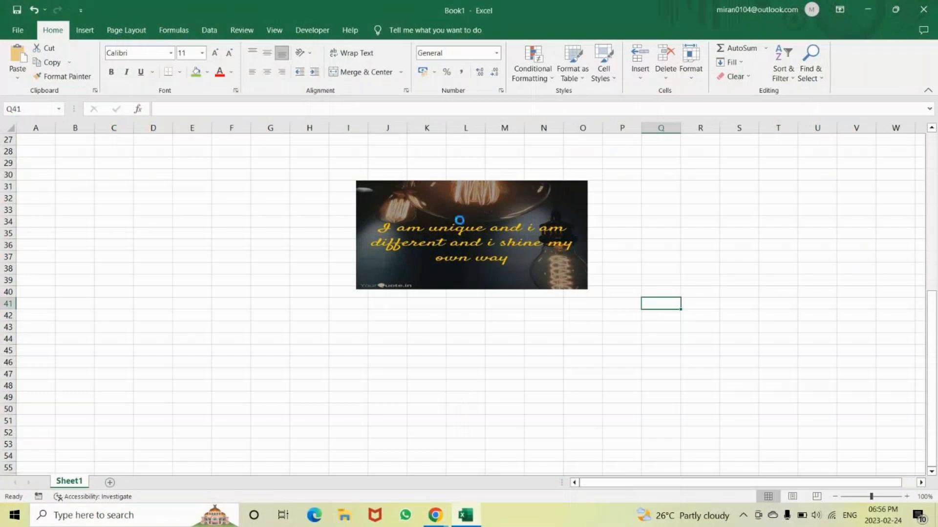
# Follow the picture's hyperlink again, look through the NICT Computer Education home page and return to the worksheet
pyautogui.scroll(-6, 268, 387)
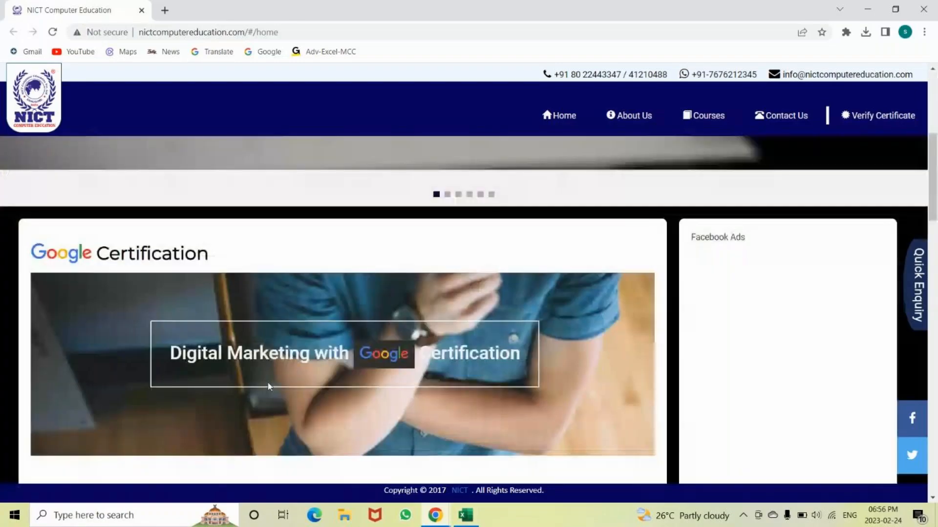
pyautogui.scroll(-5, 268, 387)
pyautogui.scroll(-5, 270, 386)
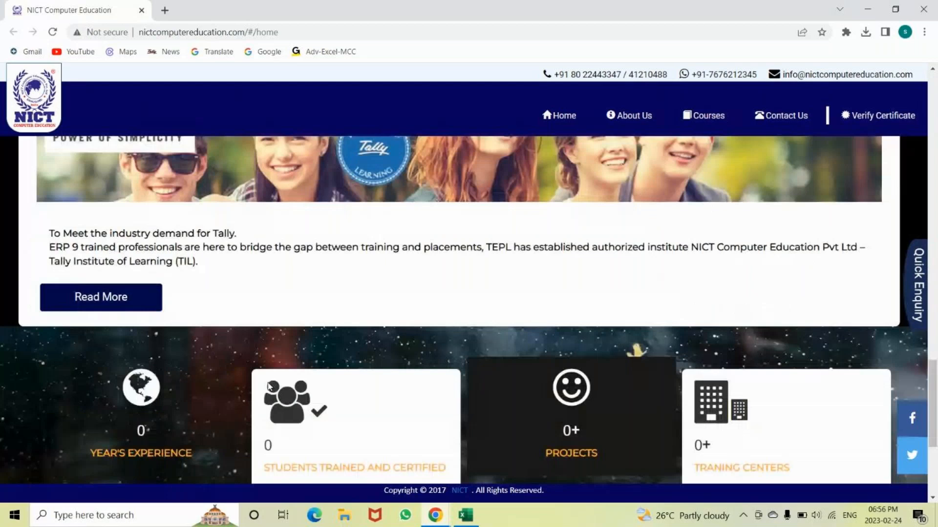
pyautogui.scroll(-3, 269, 387)
pyautogui.scroll(10, 341, 306)
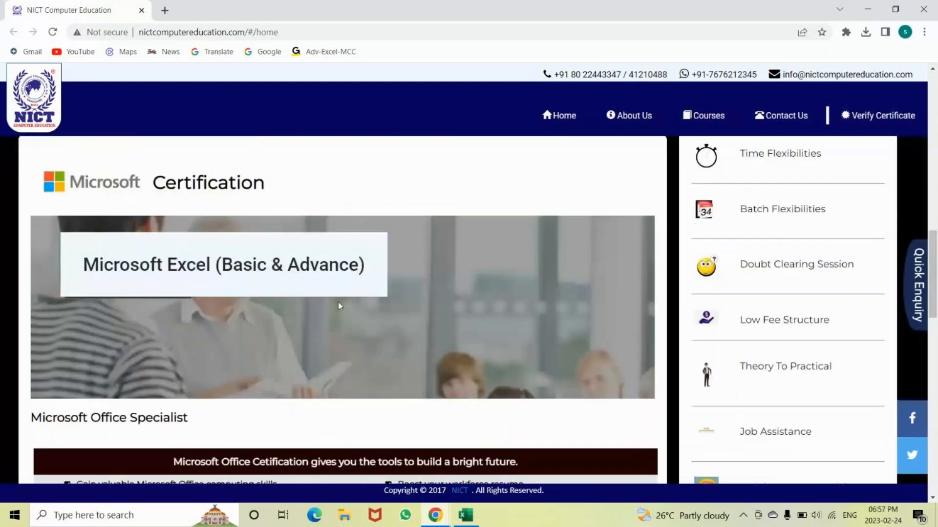
pyautogui.scroll(5, 341, 306)
pyautogui.scroll(5, 512, 334)
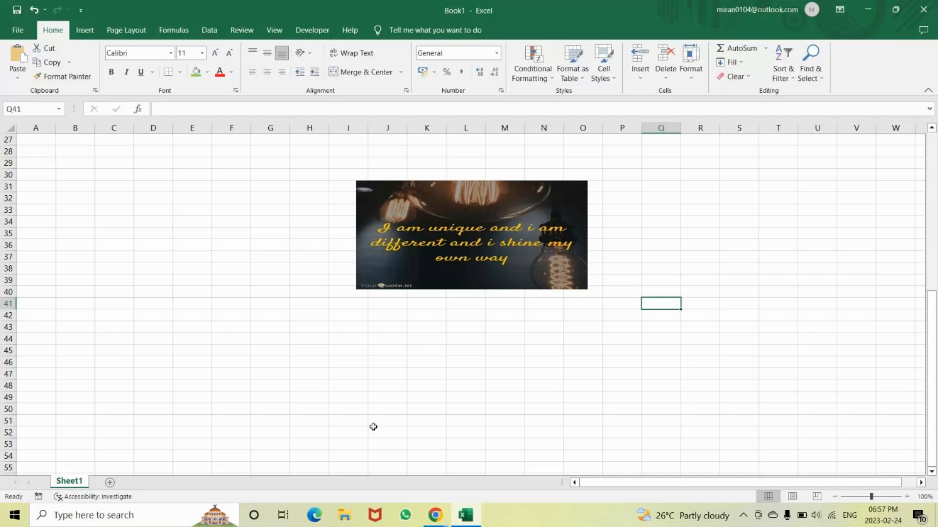
pyautogui.scroll(1, 373, 427)
pyautogui.scroll(8, 373, 426)
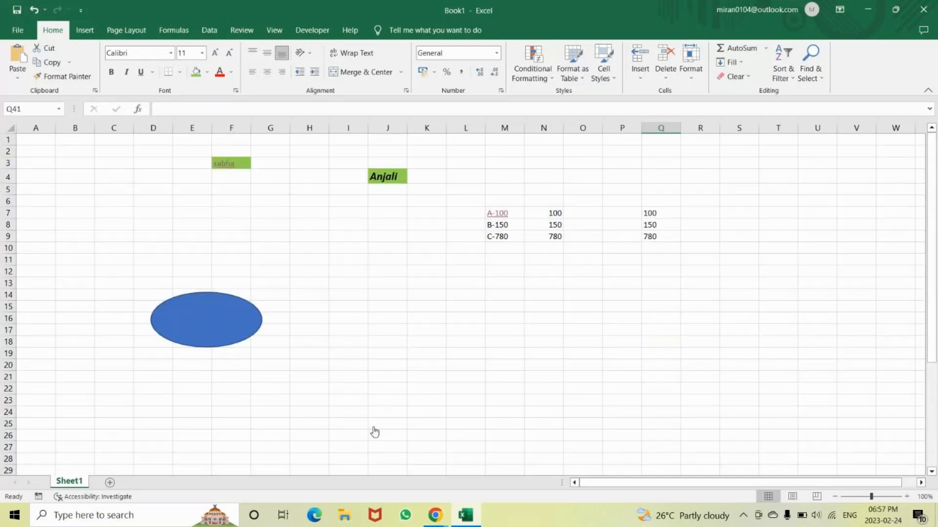
pyautogui.scroll(-7, 374, 433)
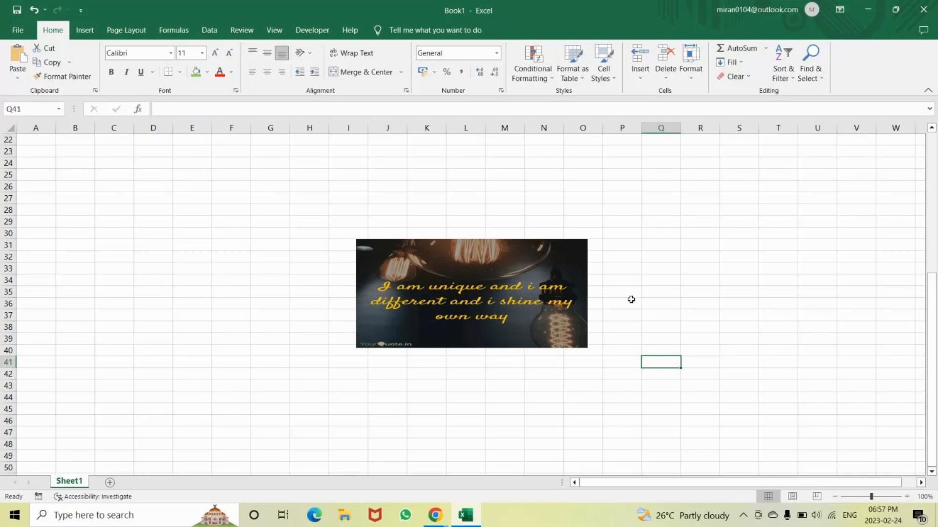
# View the Row Height and Default Width settings, closing each dialog without changes
pyautogui.click(693, 78)
pyautogui.click(718, 108)
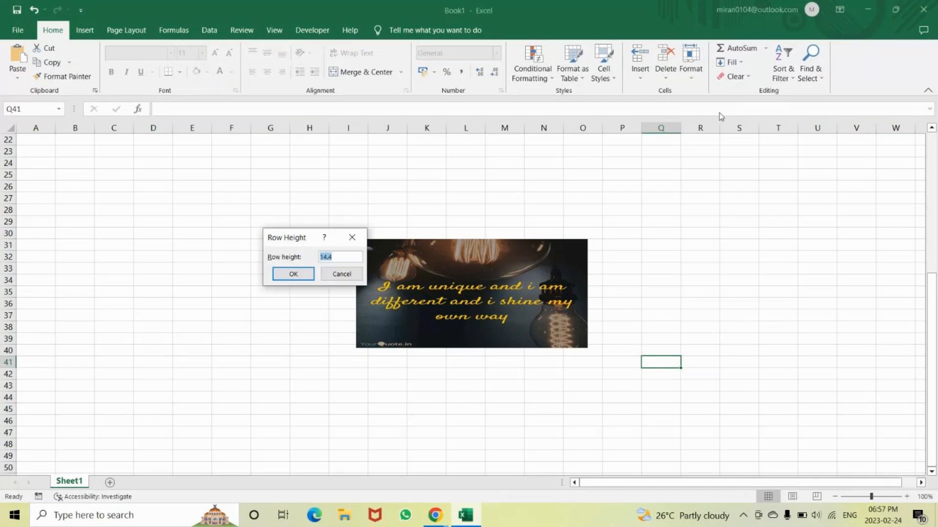
pyautogui.click(353, 239)
pyautogui.click(691, 68)
pyautogui.click(705, 168)
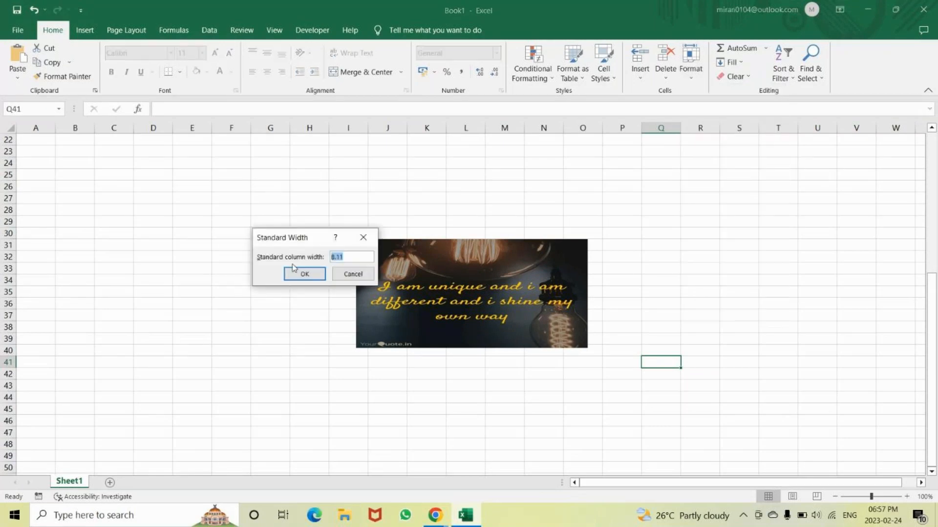
pyautogui.click(363, 238)
pyautogui.click(647, 219)
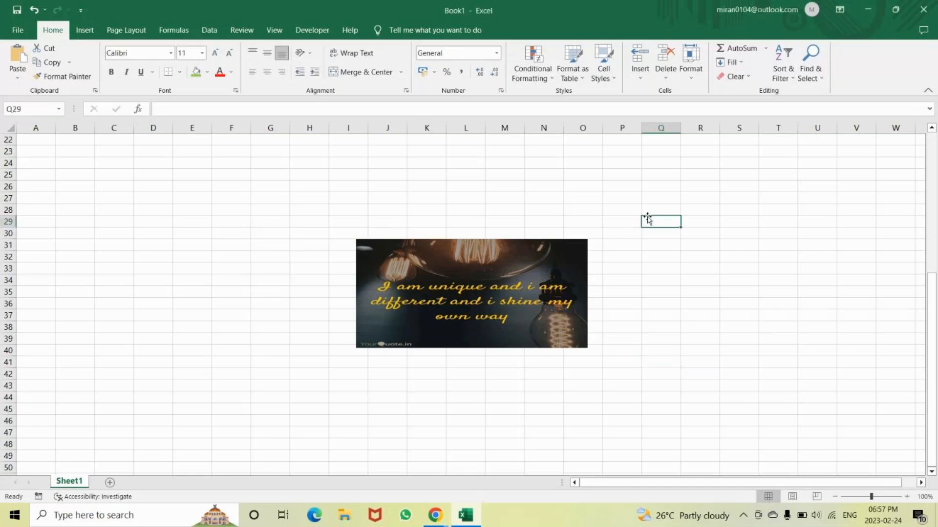
pyautogui.click(691, 69)
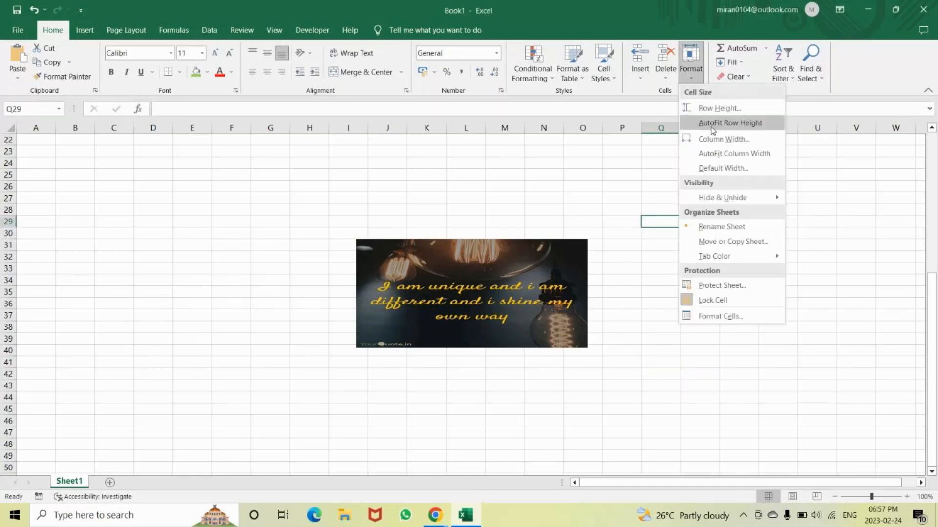
pyautogui.click(705, 169)
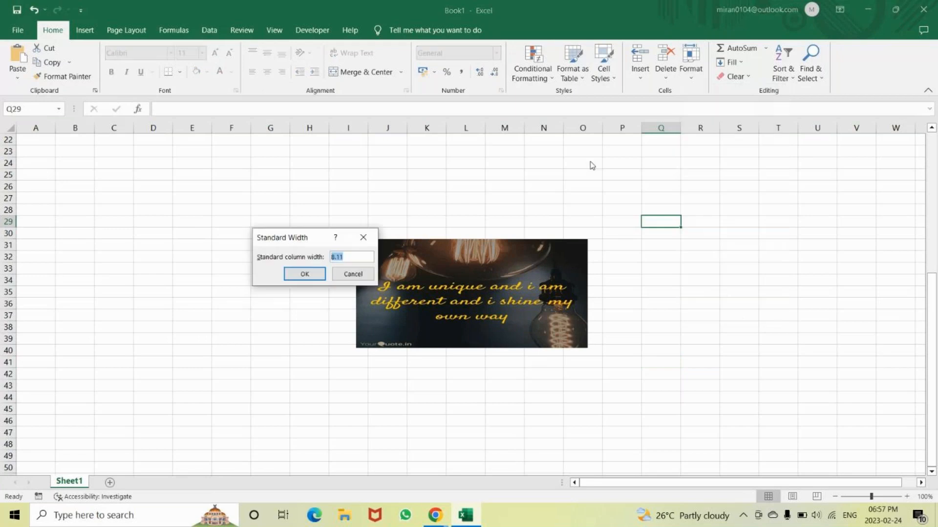
pyautogui.click(364, 237)
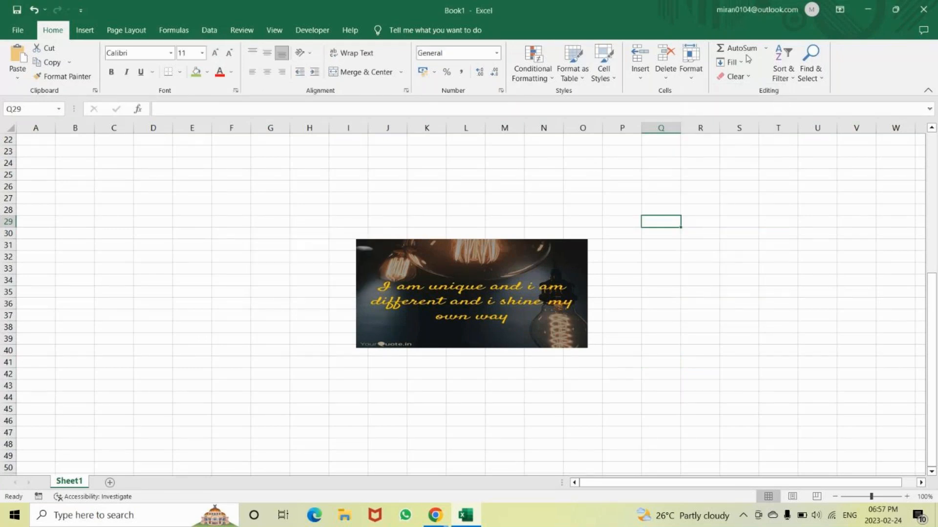
# AutoFit the height of row 29 and check its Row Height setting without changing it
pyautogui.click(690, 69)
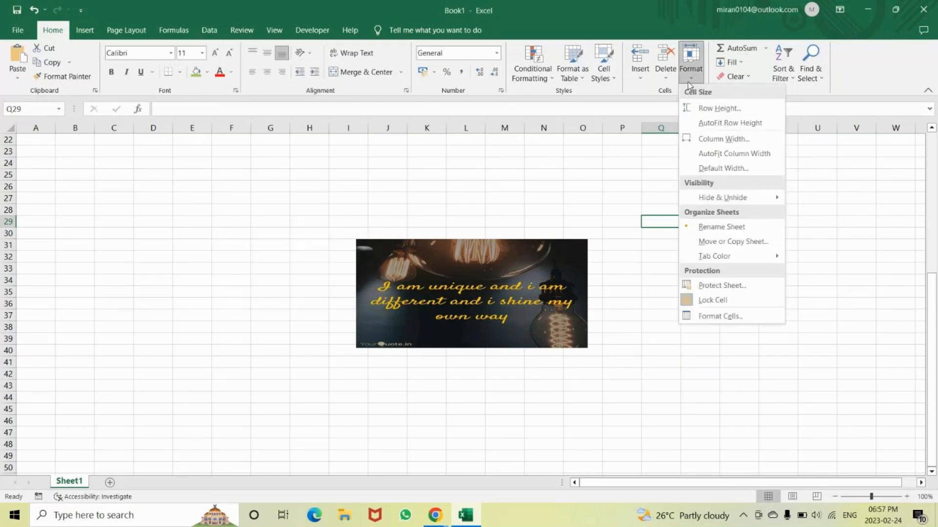
pyautogui.click(714, 123)
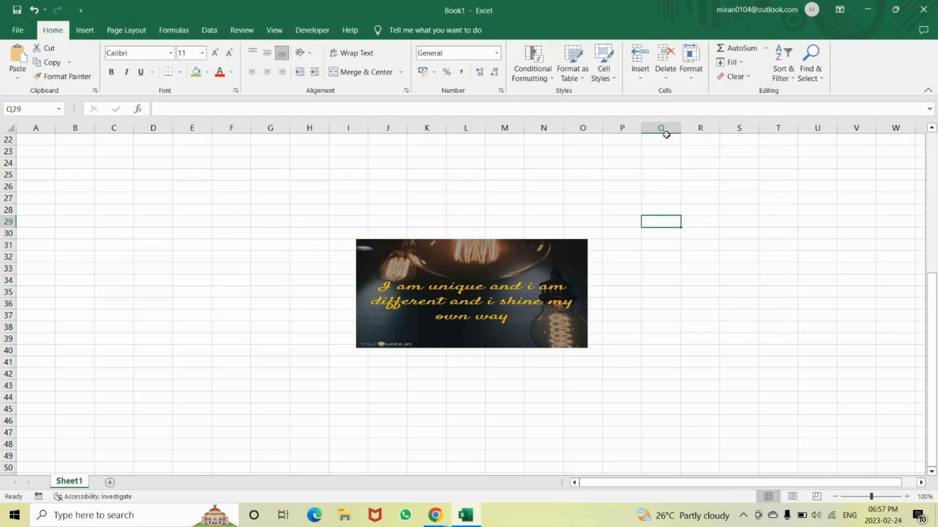
pyautogui.click(691, 70)
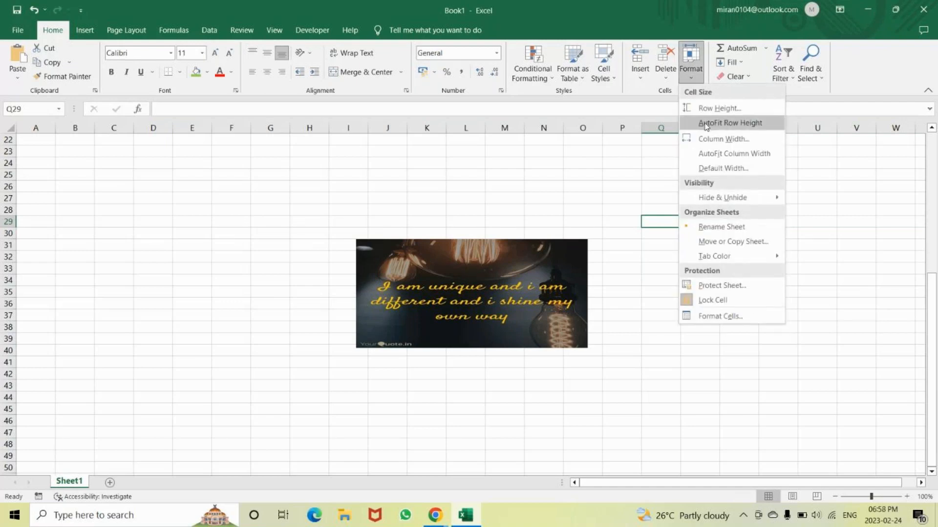
pyautogui.click(712, 109)
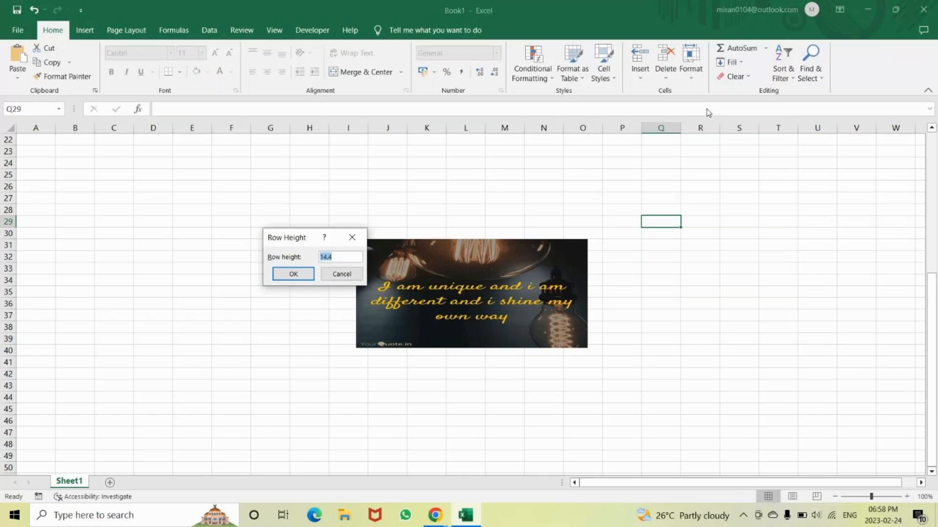
pyautogui.click(352, 238)
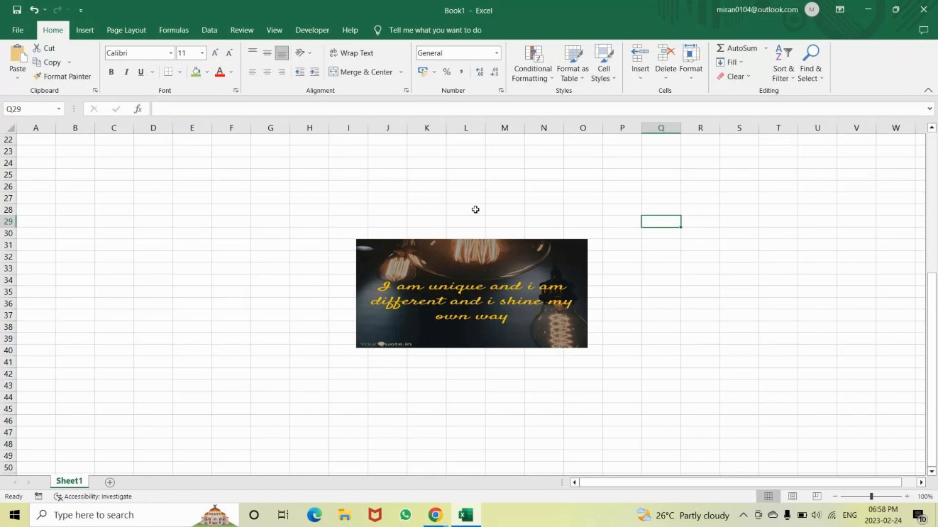
pyautogui.scroll(4, 475, 210)
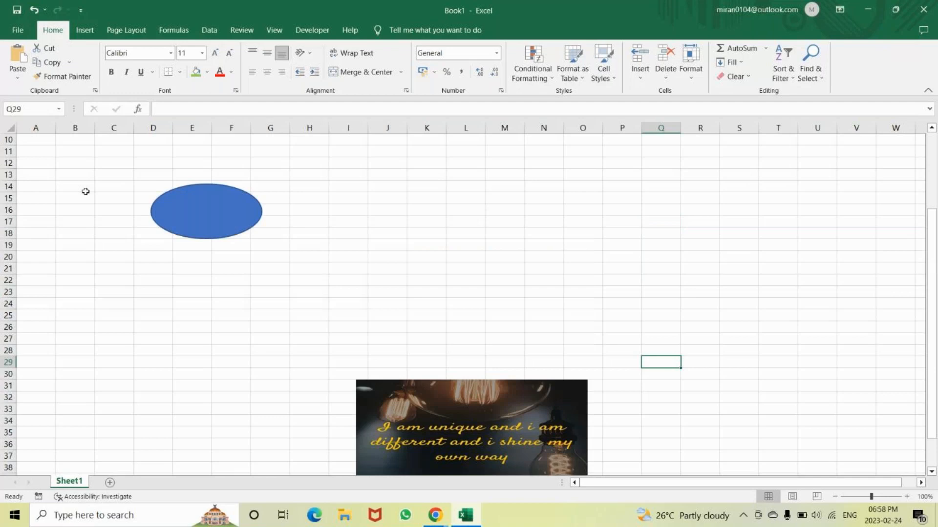
pyautogui.scroll(-2, 85, 192)
pyautogui.click(90, 236)
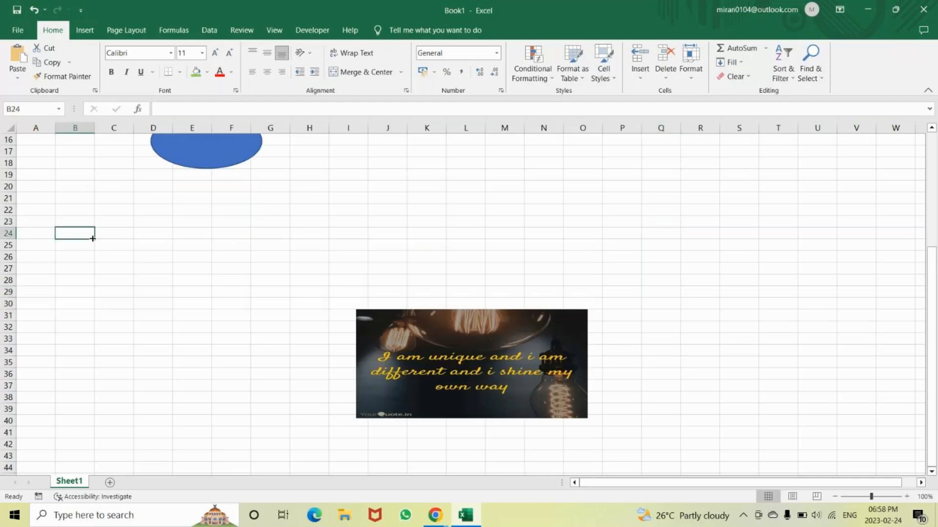
pyautogui.scroll(4, 162, 324)
pyautogui.scroll(1, 162, 325)
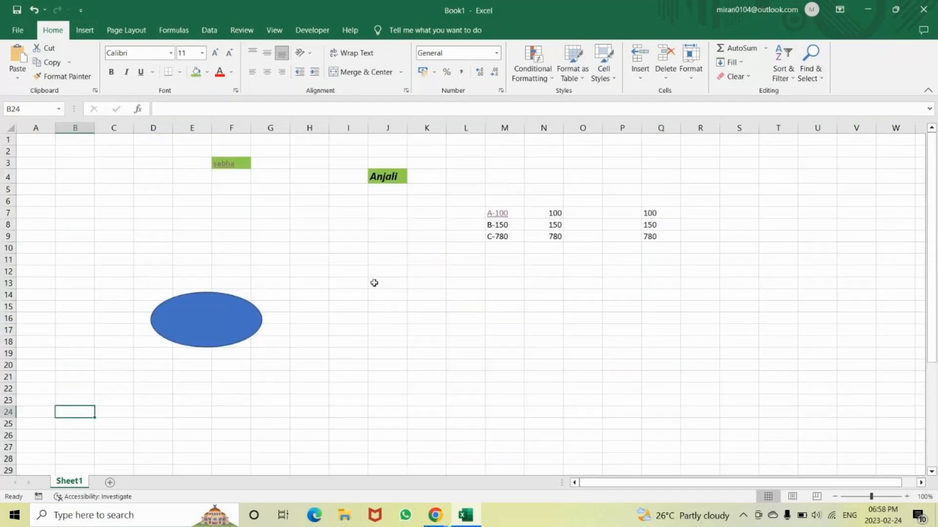
pyautogui.scroll(-3, 374, 283)
pyautogui.scroll(3, 283, 276)
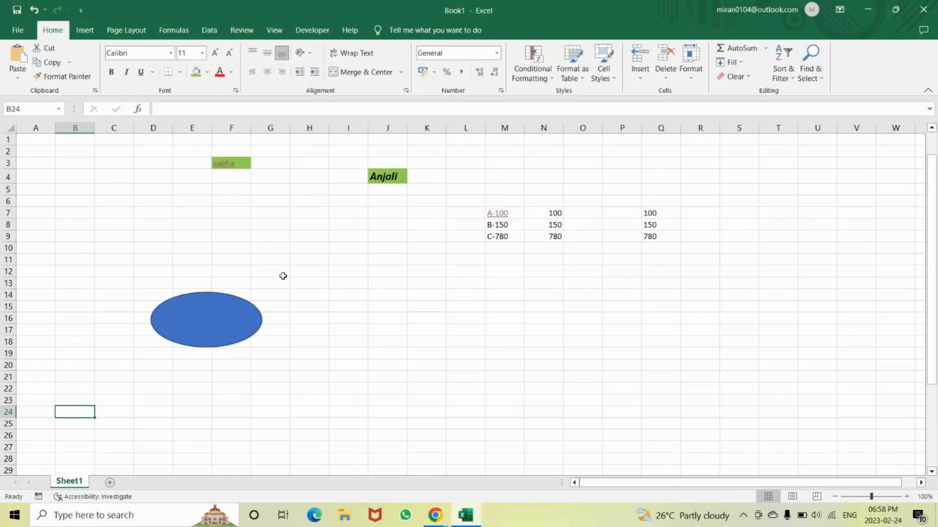
pyautogui.scroll(-3, 282, 276)
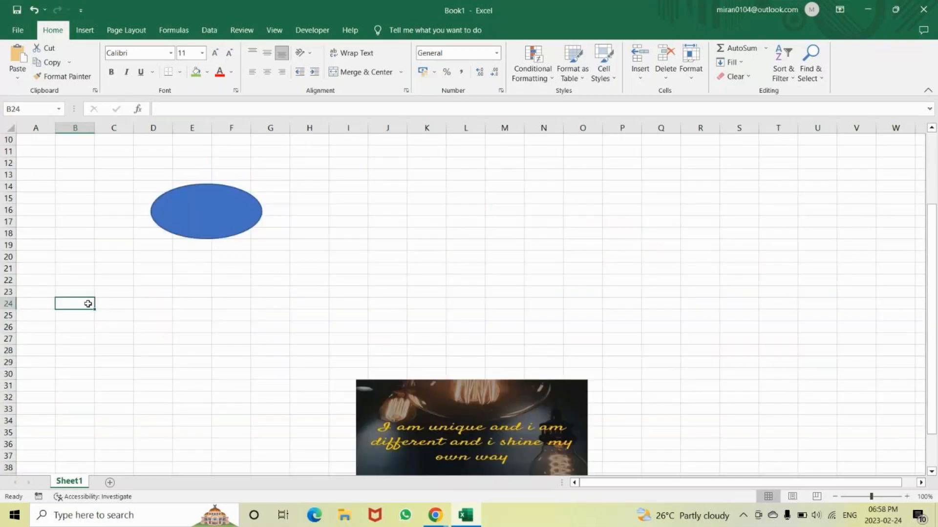
pyautogui.moveTo(88, 303); pyautogui.dragTo(172, 384)
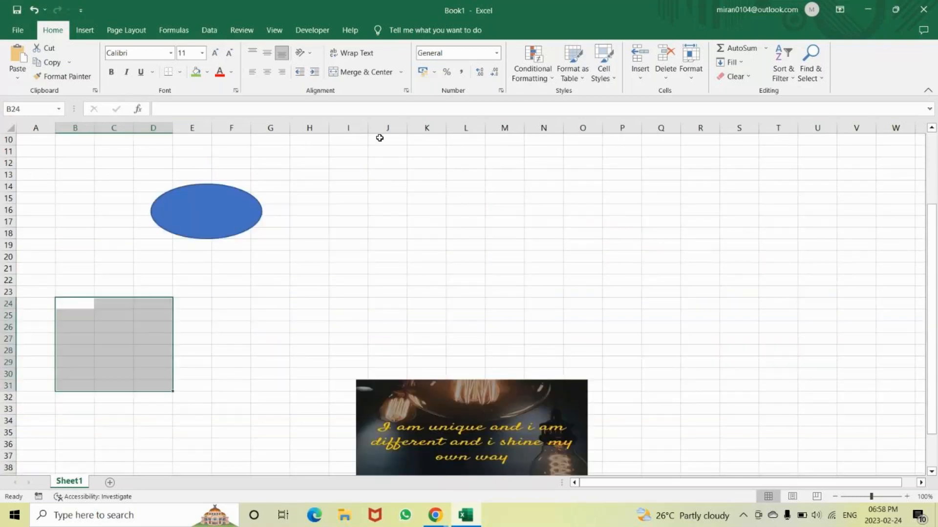
pyautogui.click(85, 30)
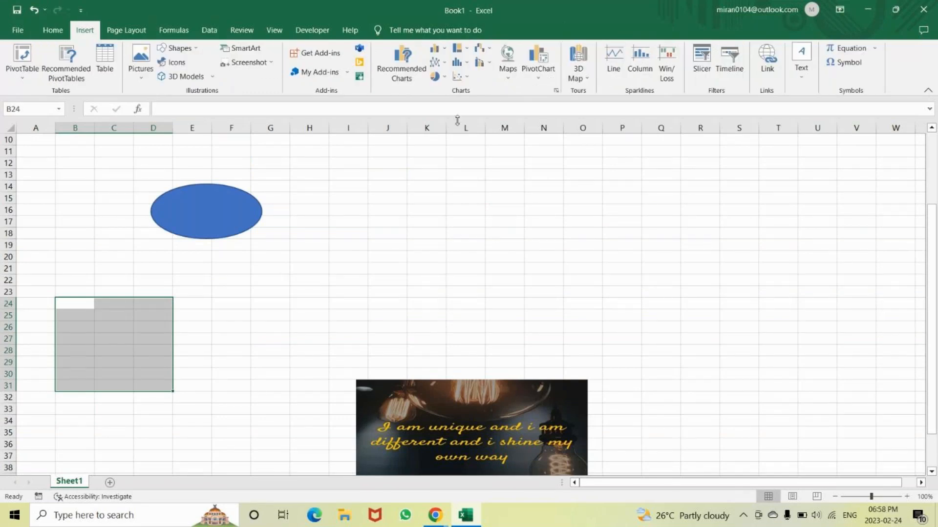
pyautogui.click(296, 270)
# Enter the numbers 100, 150, 700, 45, 63 and 78 in cells B23 to B28
pyautogui.click(78, 292)
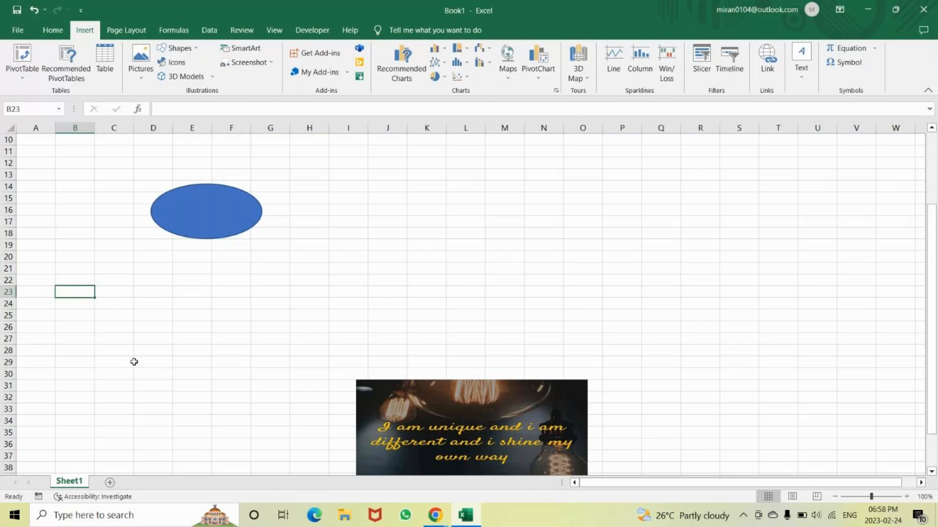
pyautogui.write('100')
pyautogui.press('Return')
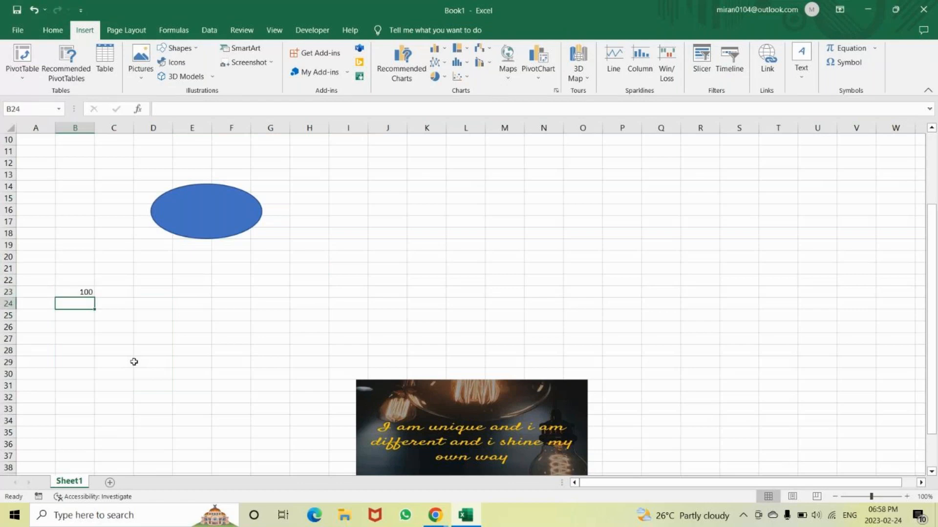
pyautogui.write('150')
pyautogui.press('Return')
pyautogui.write('700')
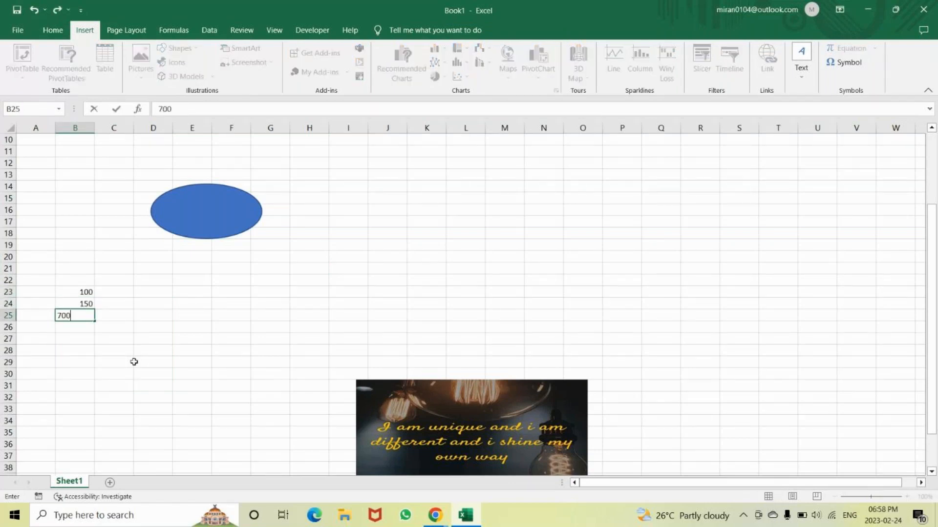
pyautogui.press('Return')
pyautogui.write('45')
pyautogui.press('Return')
pyautogui.write('63')
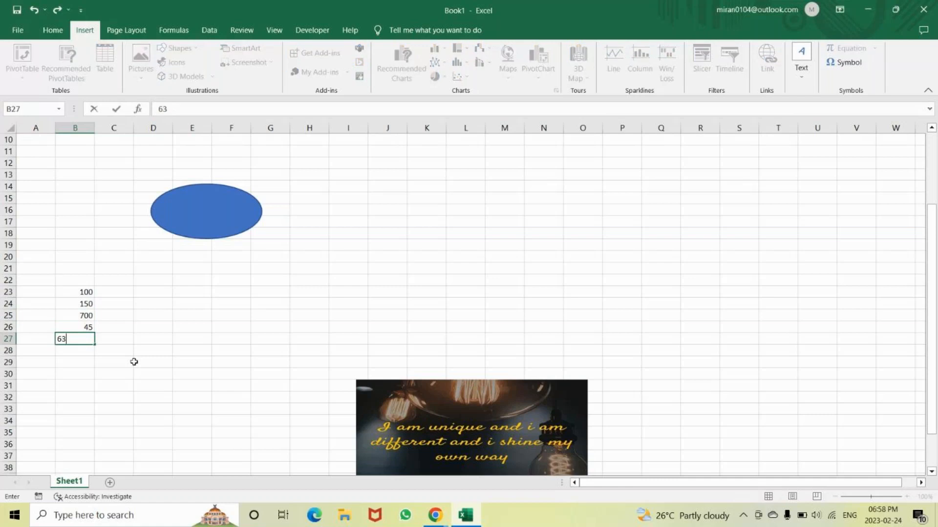
pyautogui.press('Return')
pyautogui.write('78')
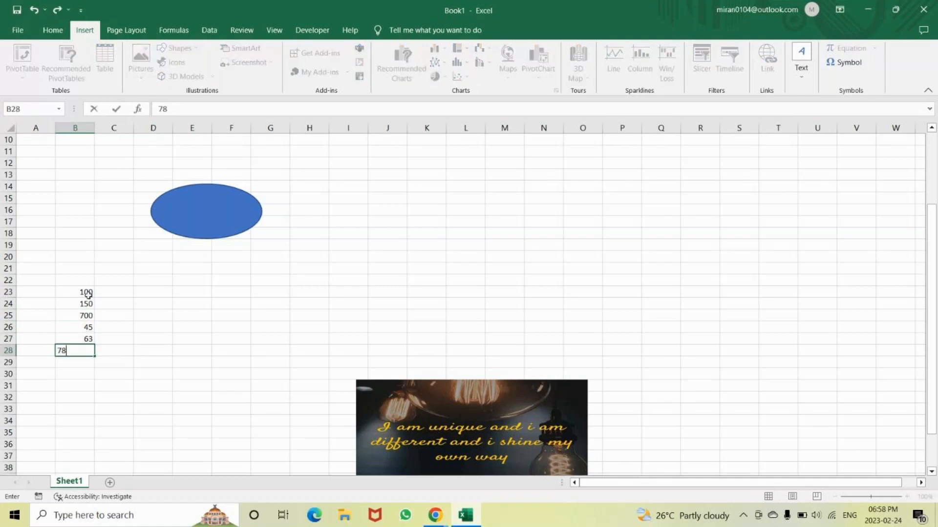
pyautogui.moveTo(88, 294); pyautogui.dragTo(91, 348)
pyautogui.hotkey('ctrl', 'c')
pyautogui.click(199, 291)
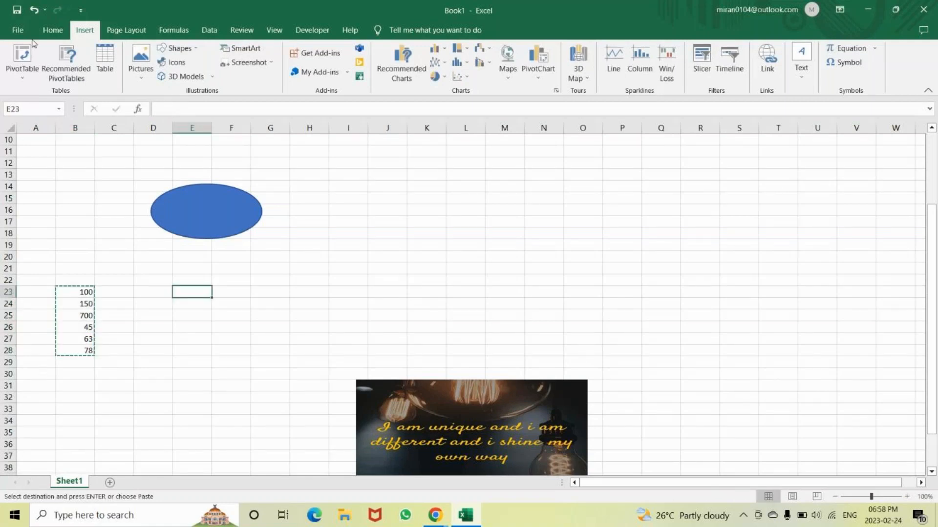
pyautogui.click(53, 31)
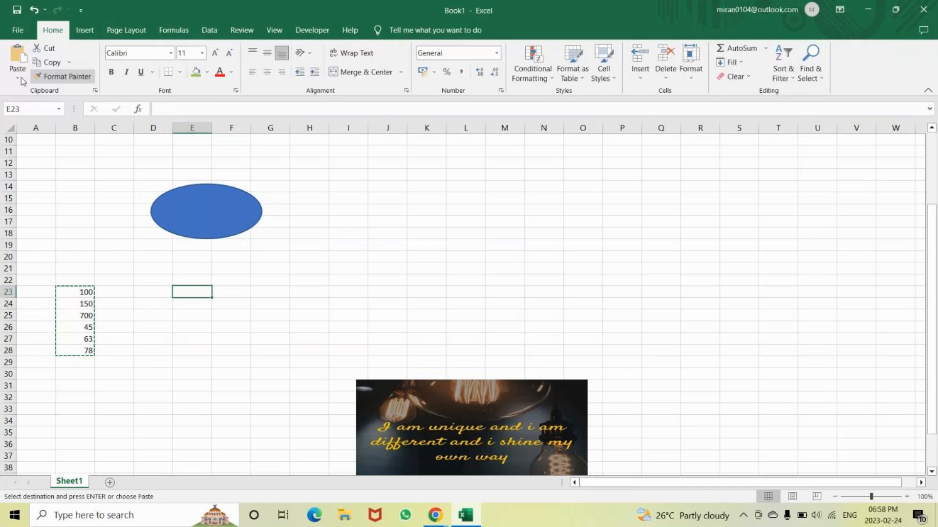
pyautogui.click(17, 78)
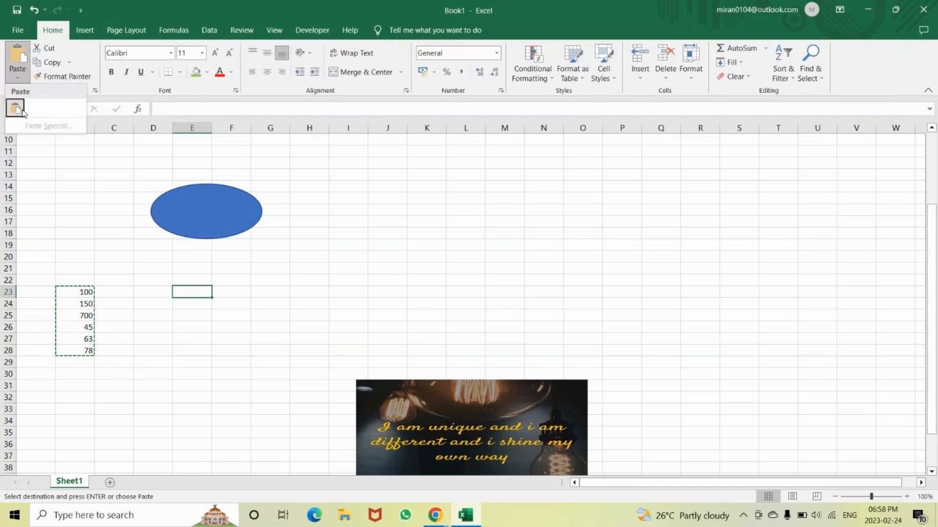
pyautogui.click(19, 79)
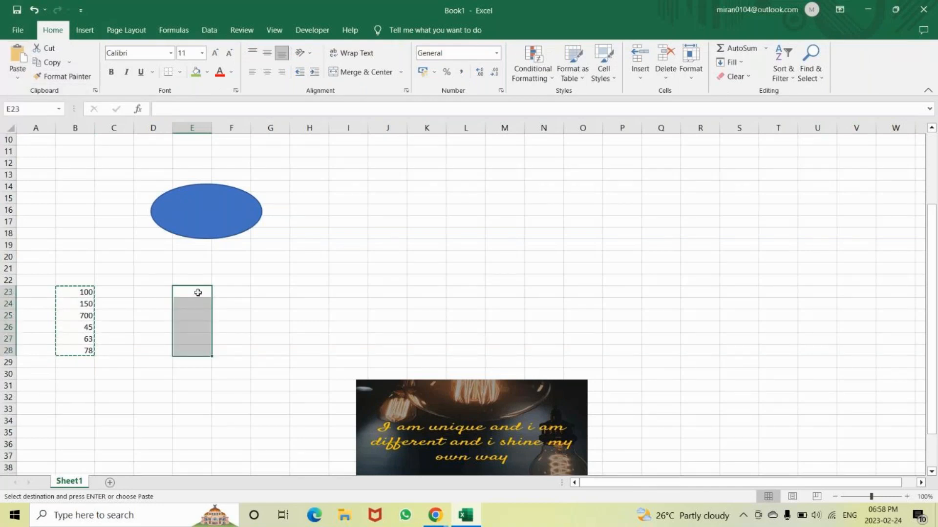
pyautogui.click(198, 293)
pyautogui.click(18, 80)
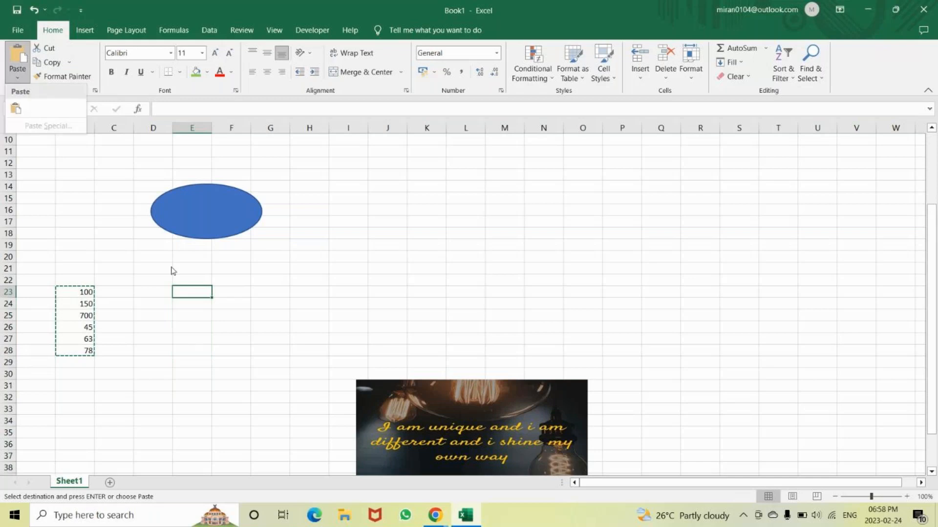
pyautogui.click(81, 293)
pyautogui.click(81, 293)
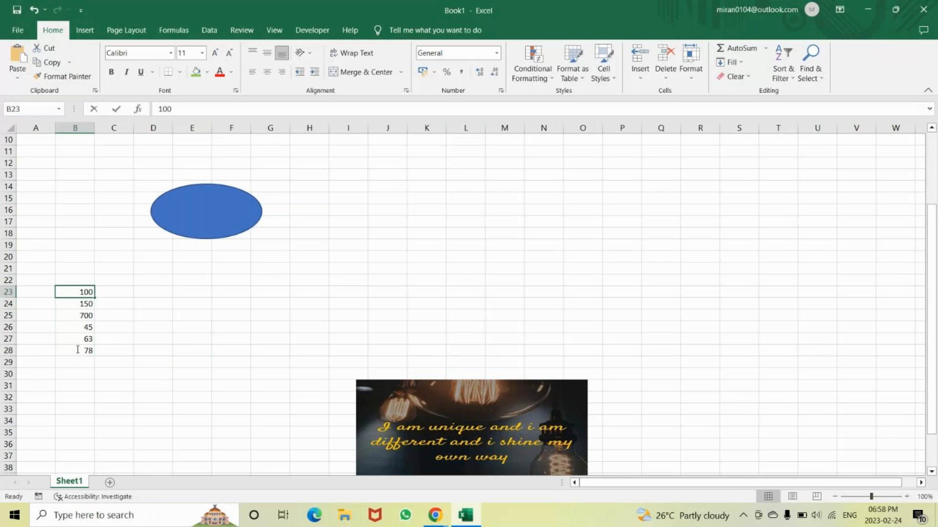
# Copy the numbers in B23:B28 and paste them transposed as a row starting at D22
pyautogui.moveTo(84, 291); pyautogui.dragTo(84, 356)
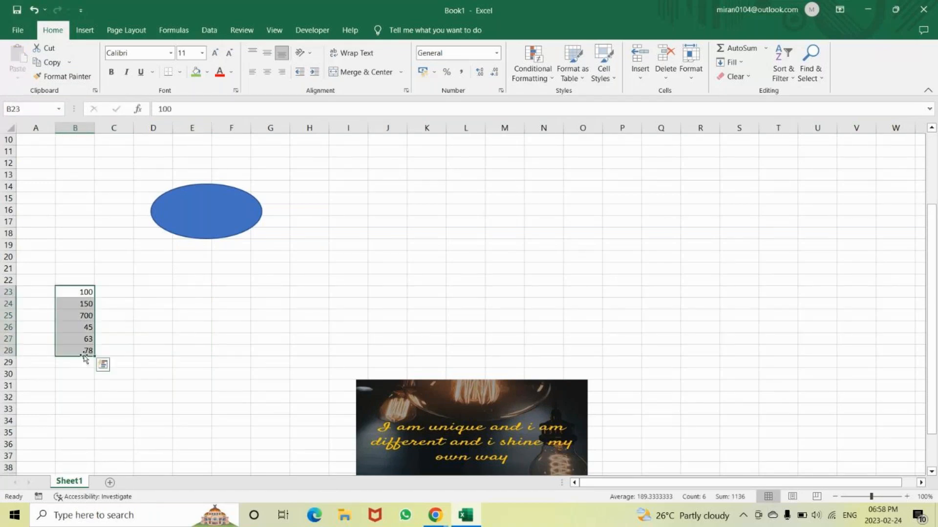
pyautogui.hotkey('ctrl', 'c')
pyautogui.click(18, 78)
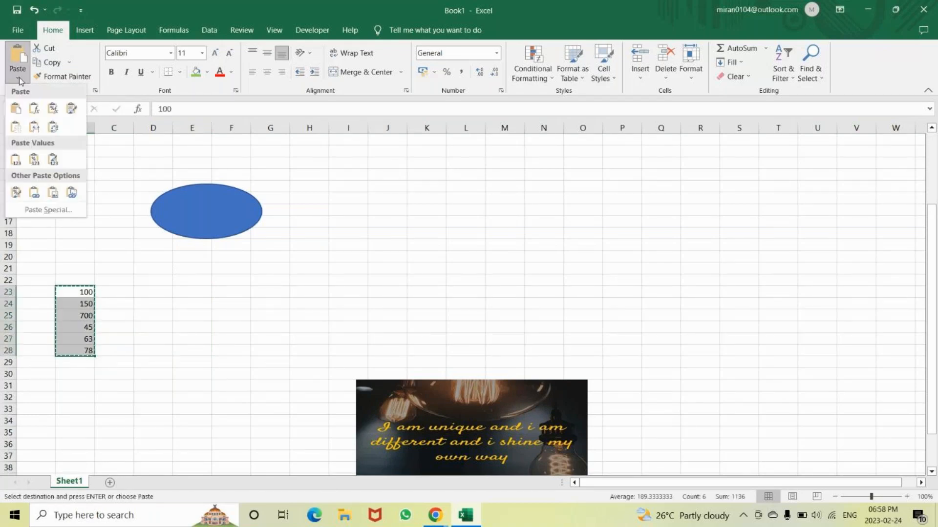
pyautogui.click(163, 277)
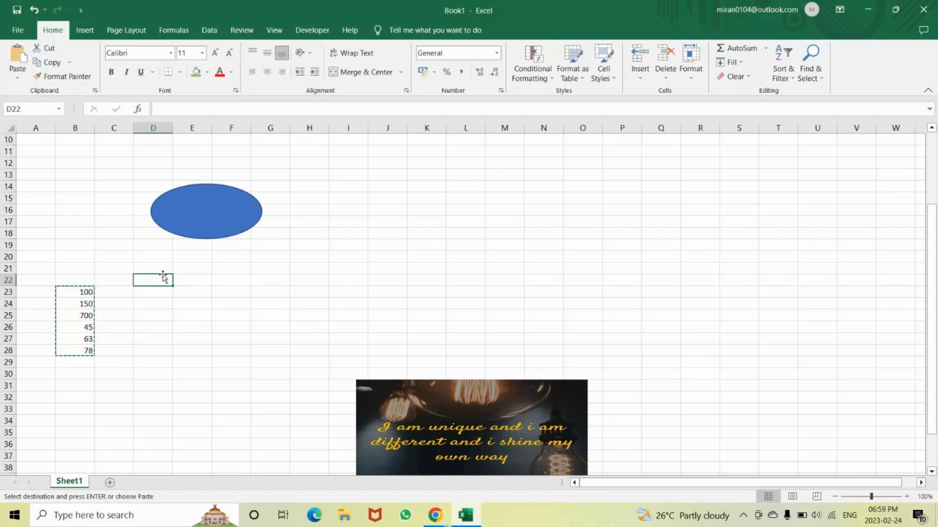
pyautogui.click(18, 78)
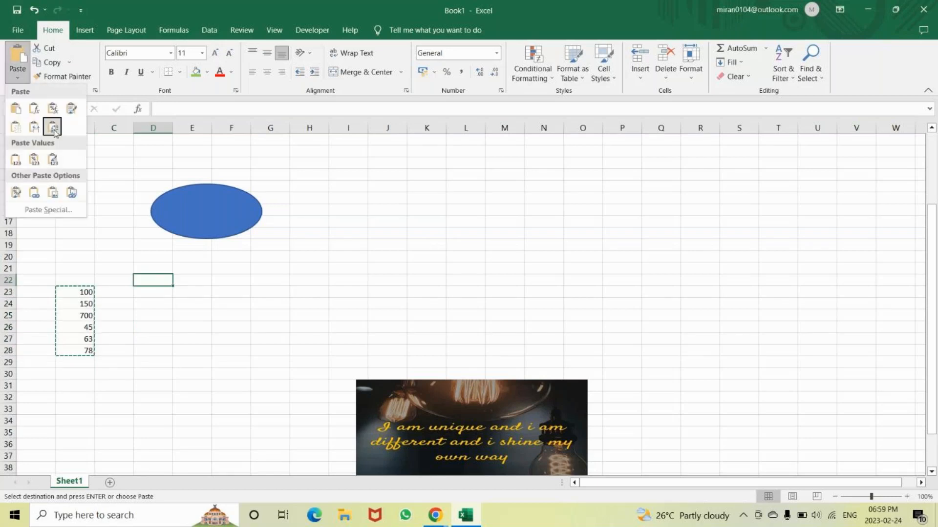
pyautogui.click(53, 127)
# Insert a line sparkline in J22 using D22:I22 as its data range
pyautogui.click(392, 280)
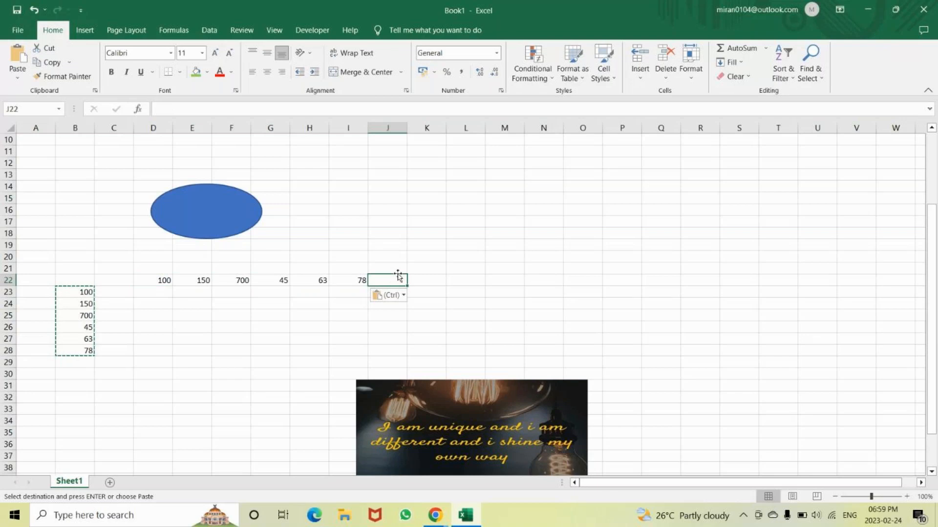
pyautogui.click(85, 30)
pyautogui.click(617, 57)
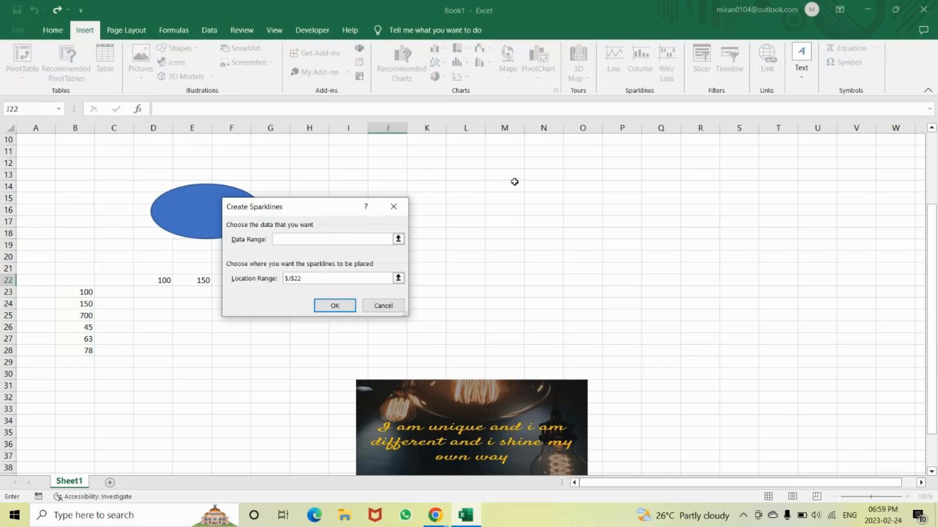
pyautogui.moveTo(331, 209); pyautogui.dragTo(670, 203)
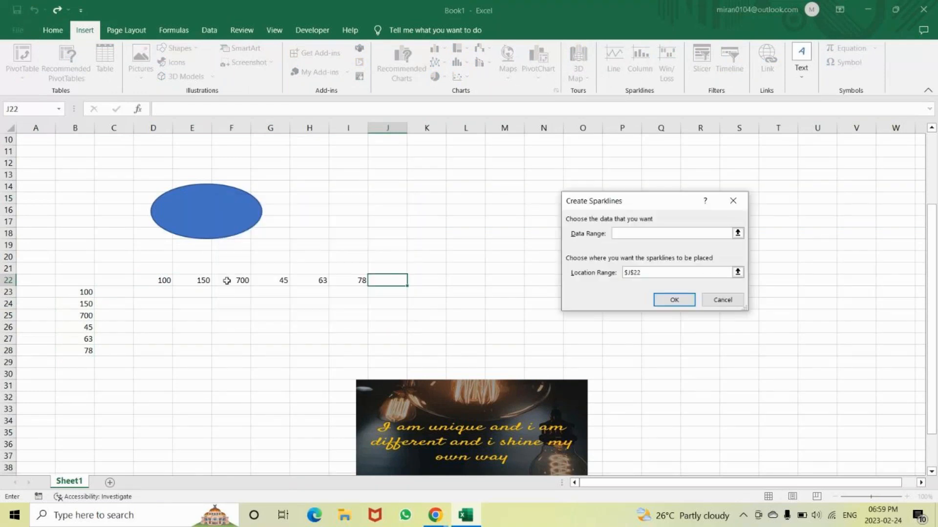
pyautogui.moveTo(152, 281); pyautogui.dragTo(338, 286)
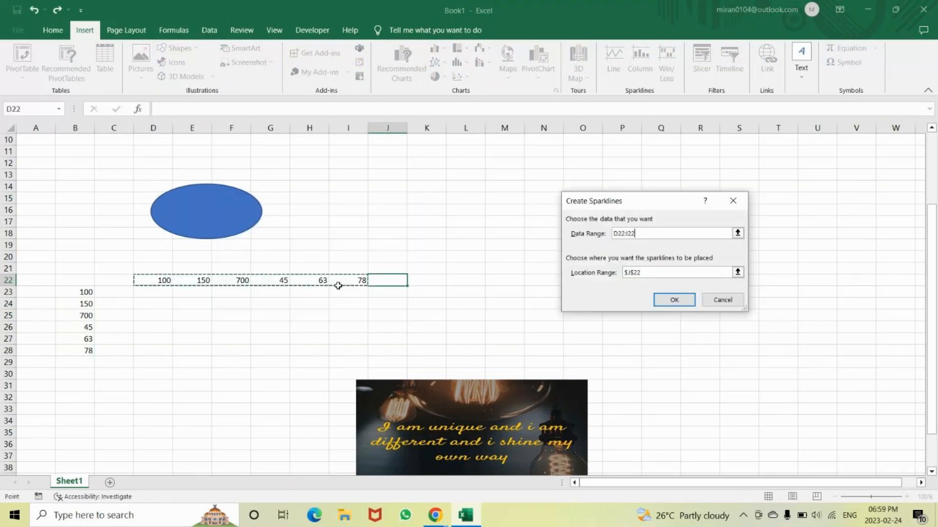
pyautogui.press('Return')
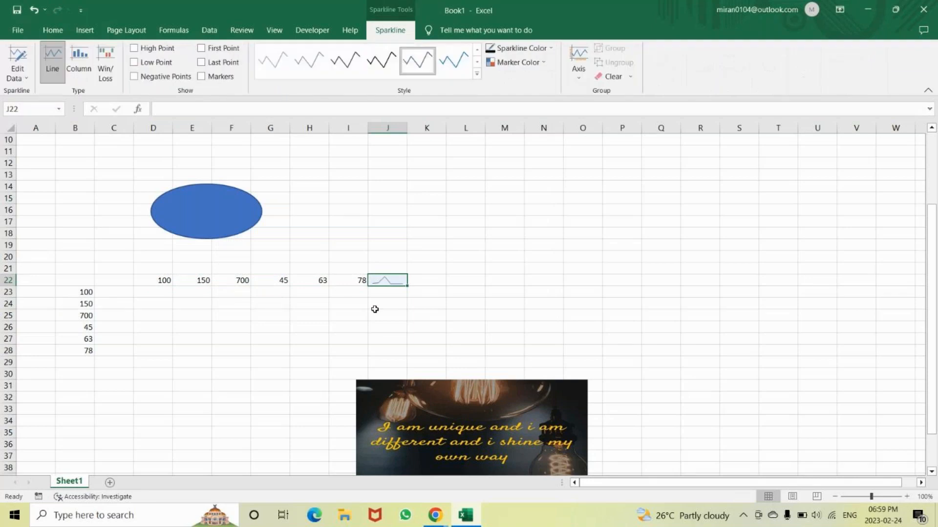
# Change the value in I22 to 800 and select the line sparkline in J22
pyautogui.click(347, 283)
pyautogui.write('800')
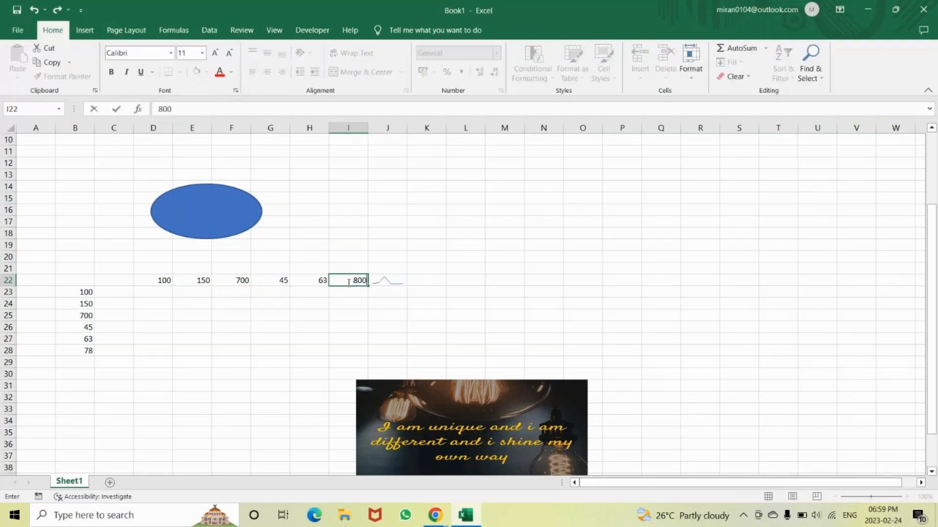
pyautogui.press('Return')
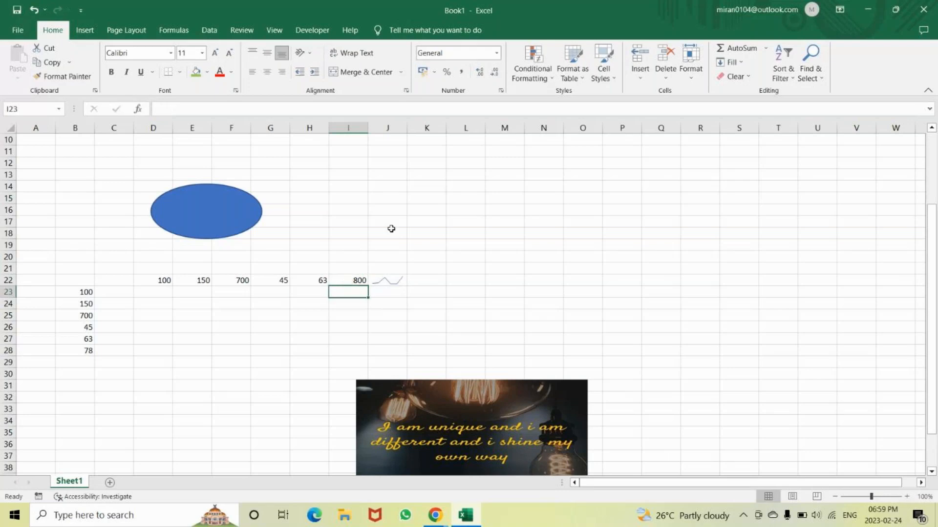
pyautogui.click(387, 279)
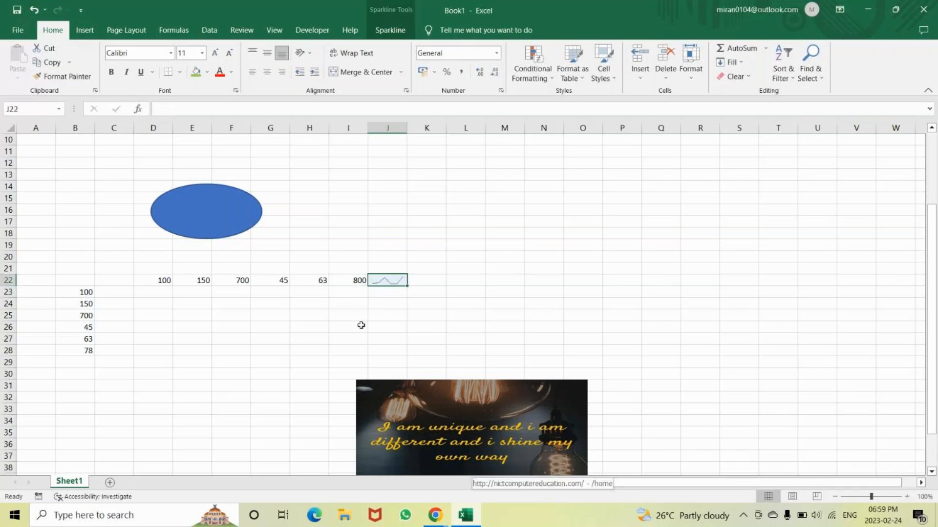
# Copy the row of numbers in D22:I22 and paste it starting at D24
pyautogui.moveTo(153, 280); pyautogui.dragTo(342, 280)
pyautogui.hotkey('ctrl', 'c')
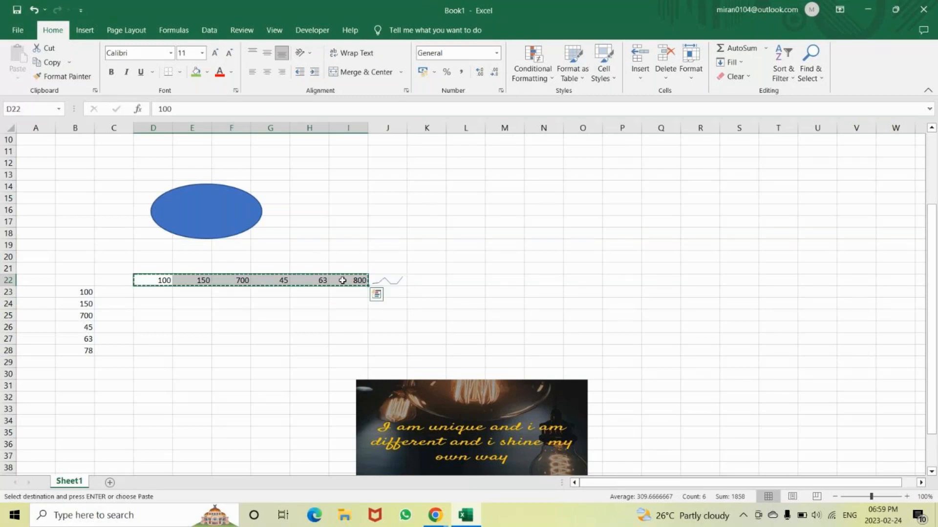
pyautogui.click(151, 303)
pyautogui.hotkey('ctrl', 'v')
# Insert a column sparkline in J24 using D24:I24 as its data range
pyautogui.click(379, 302)
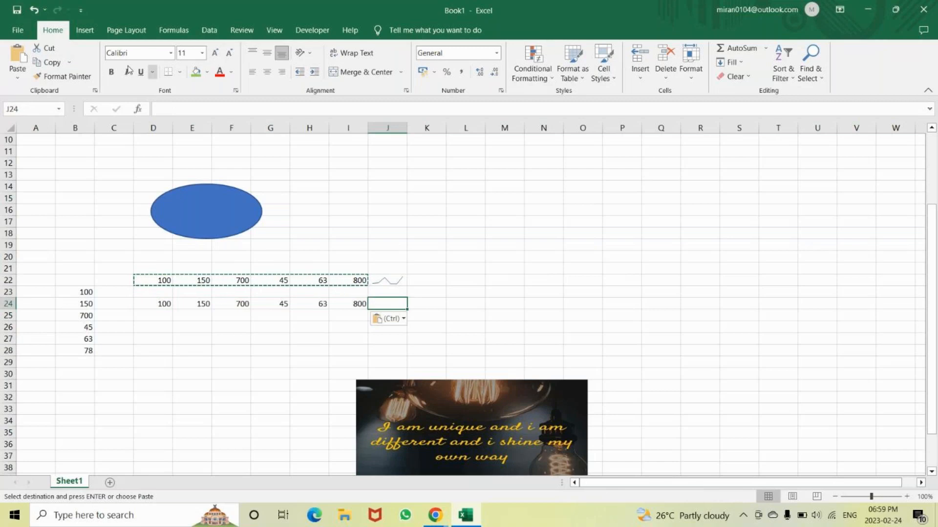
pyautogui.click(85, 30)
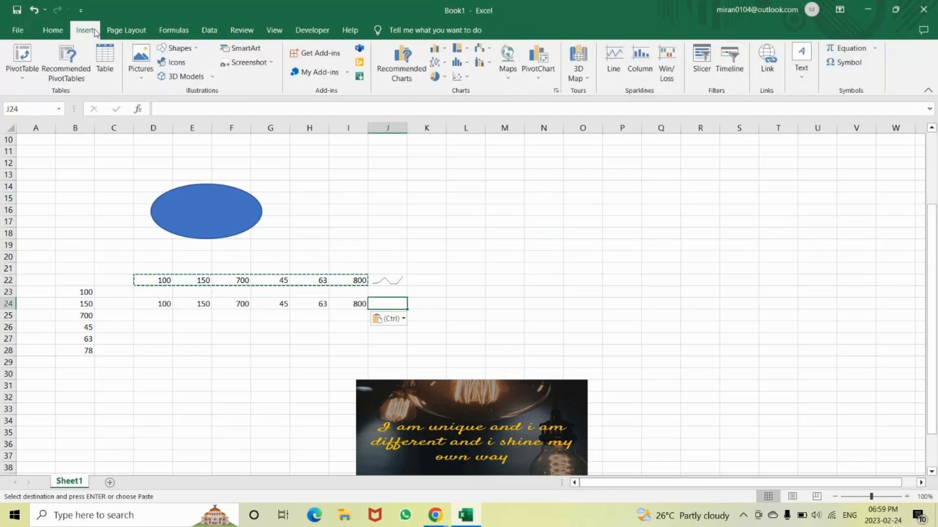
pyautogui.click(640, 61)
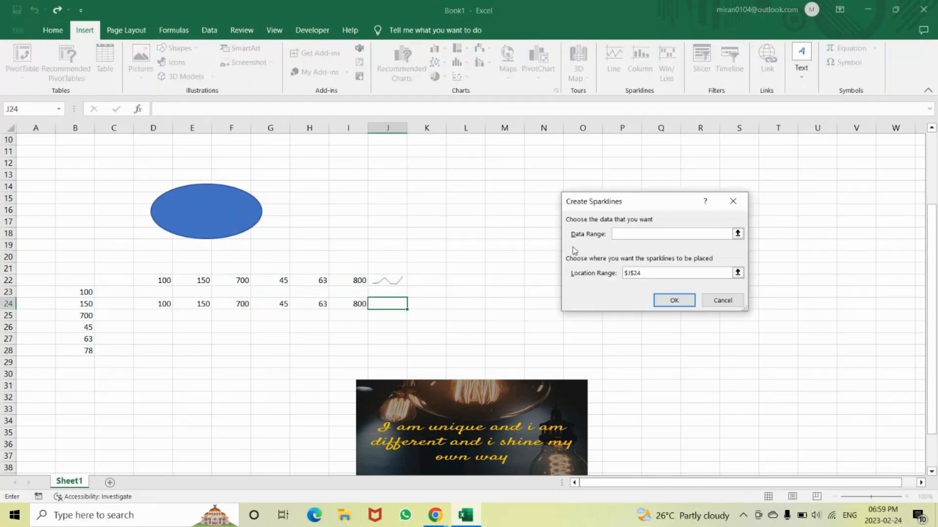
pyautogui.moveTo(165, 301); pyautogui.dragTo(349, 306)
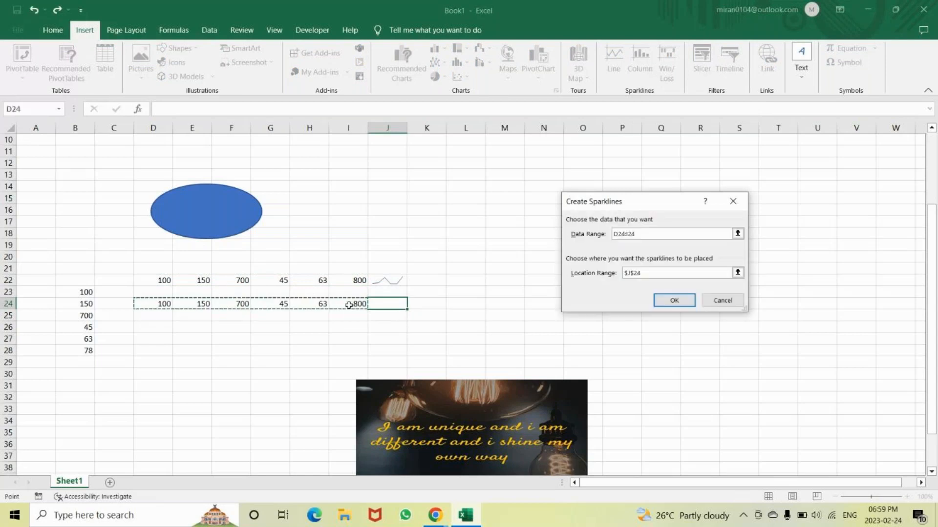
pyautogui.press('Return')
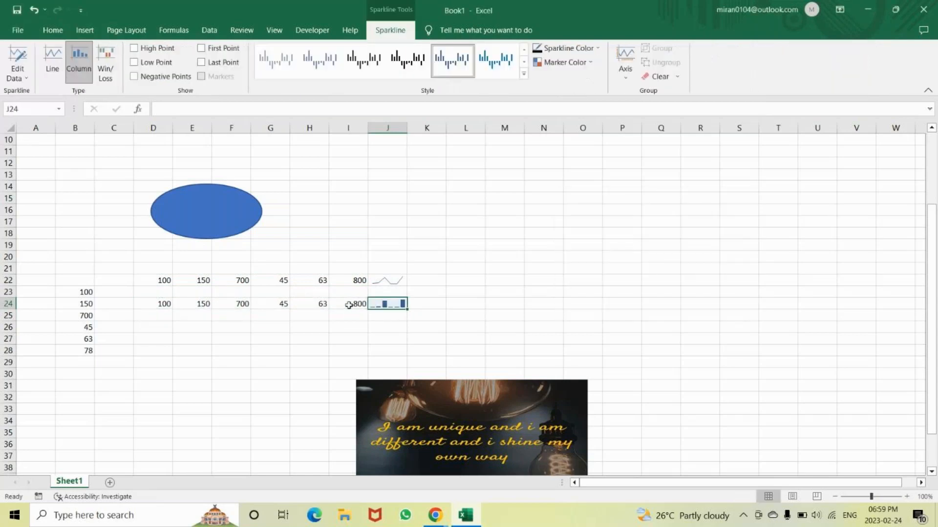
# Change the values in row 24 to 400 in E24, 200 in G24 and 1000 in H24
pyautogui.click(208, 303)
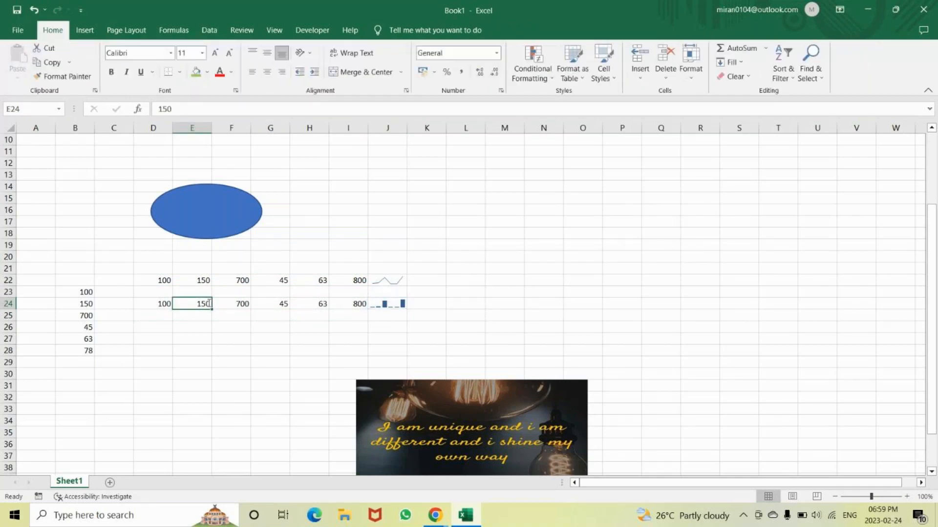
pyautogui.write('400')
pyautogui.press('Return')
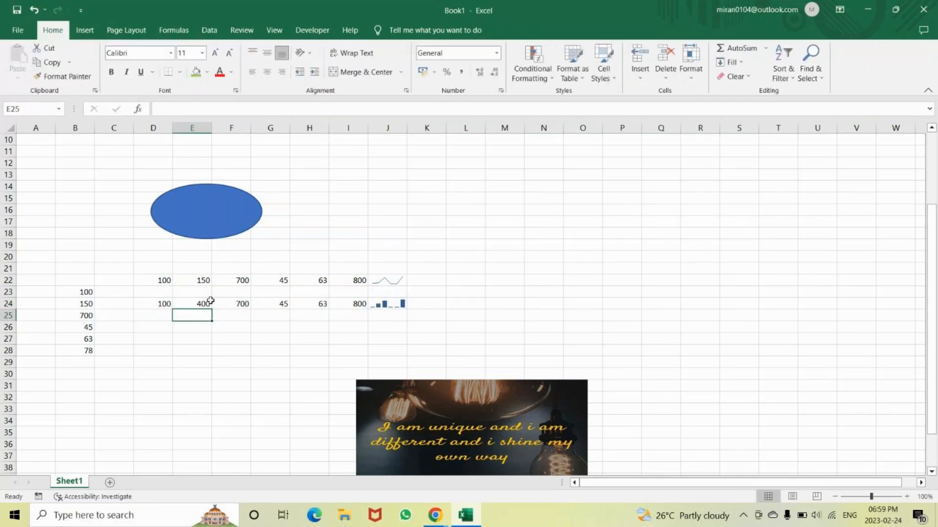
pyautogui.click(278, 303)
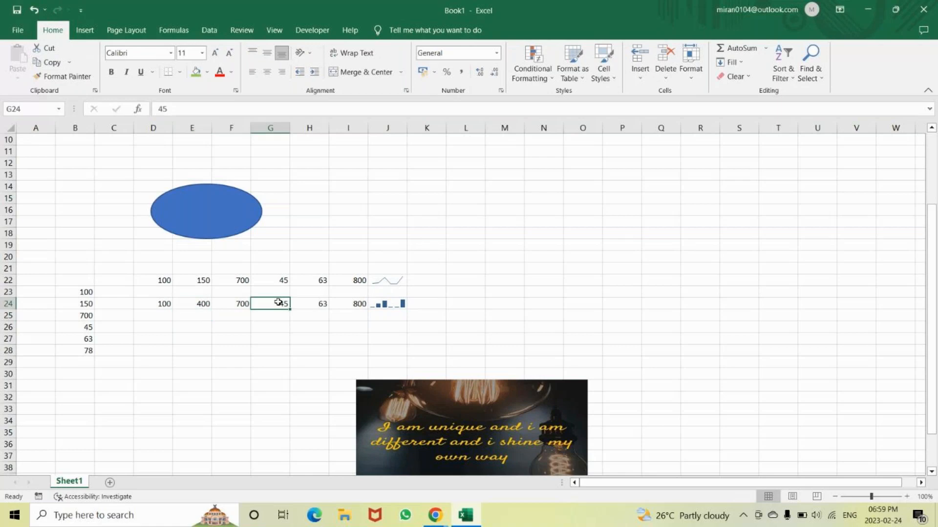
pyautogui.write('200')
pyautogui.press('Return')
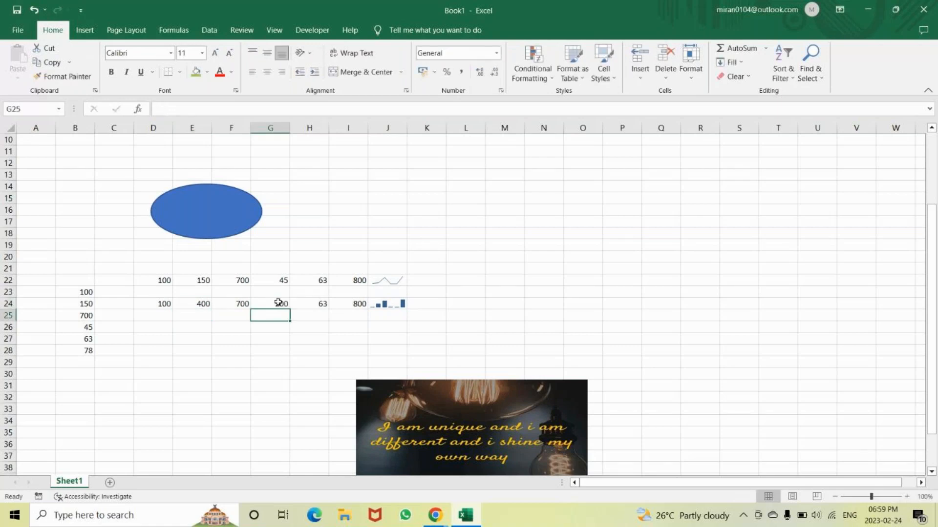
pyautogui.click(324, 302)
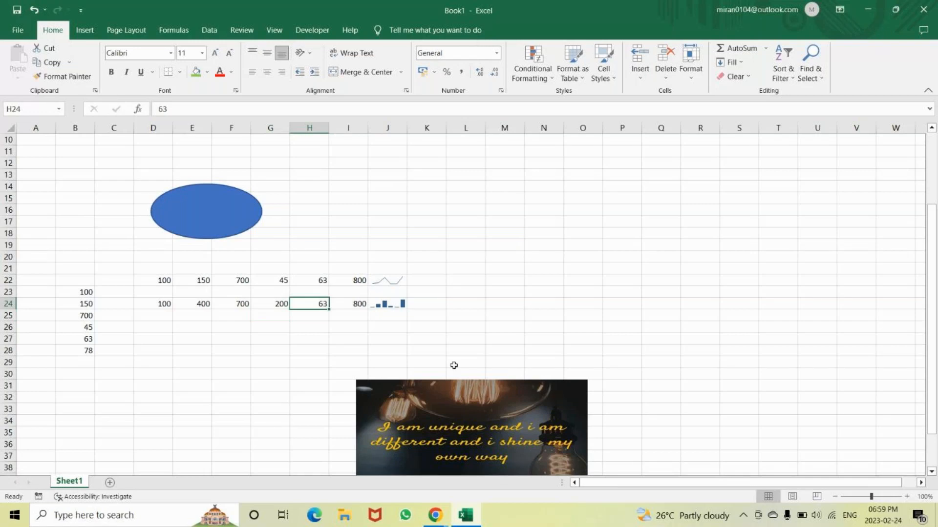
pyautogui.write('1000')
pyautogui.press('Return')
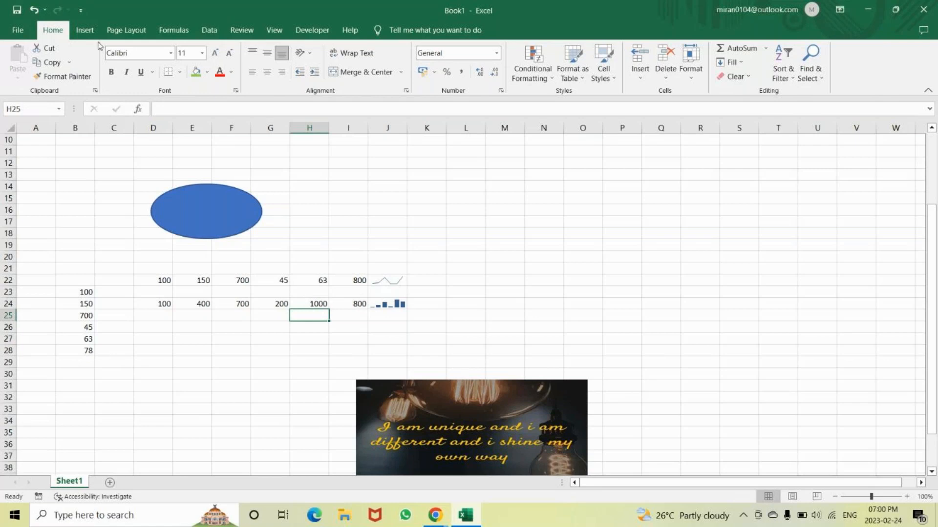
pyautogui.click(85, 29)
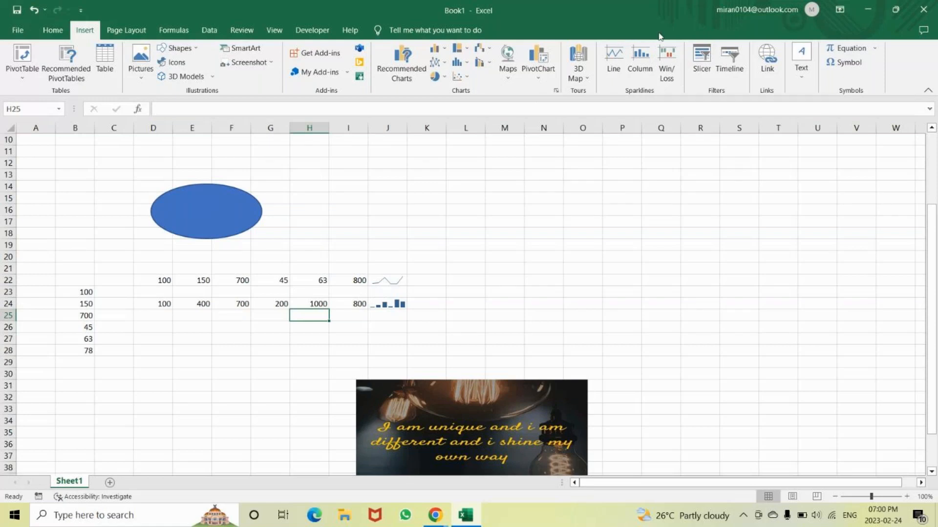
pyautogui.click(391, 280)
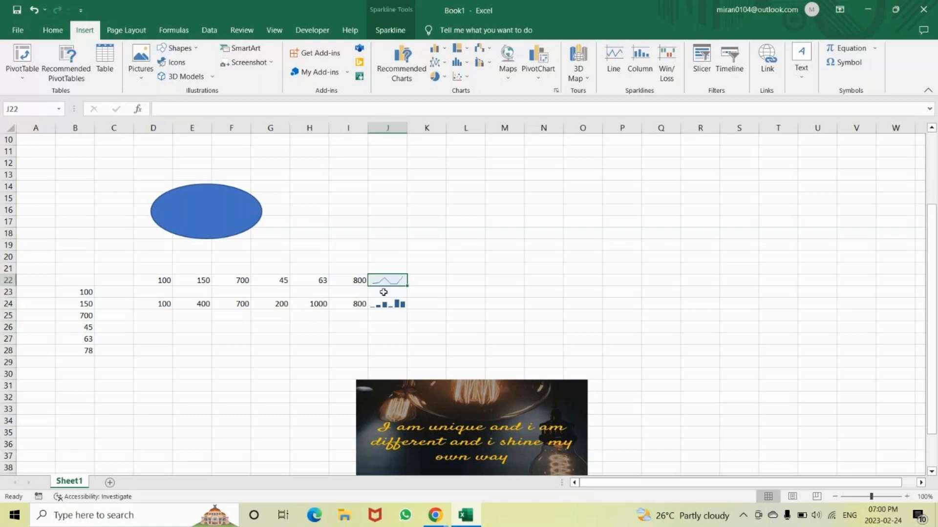
pyautogui.click(386, 303)
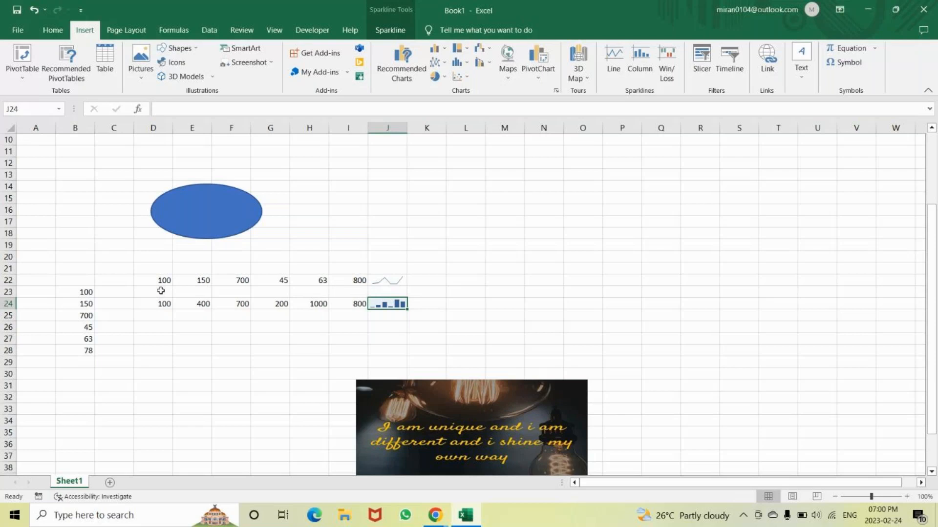
# Copy the row of numbers in D22:I22 and paste it starting at D26
pyautogui.moveTo(160, 281); pyautogui.dragTo(361, 279)
pyautogui.hotkey('ctrl', 'c')
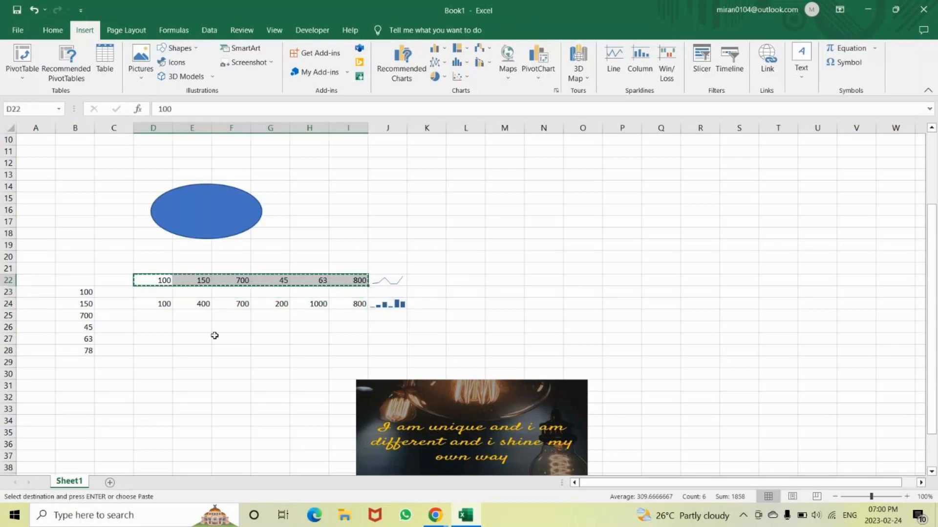
pyautogui.click(158, 334)
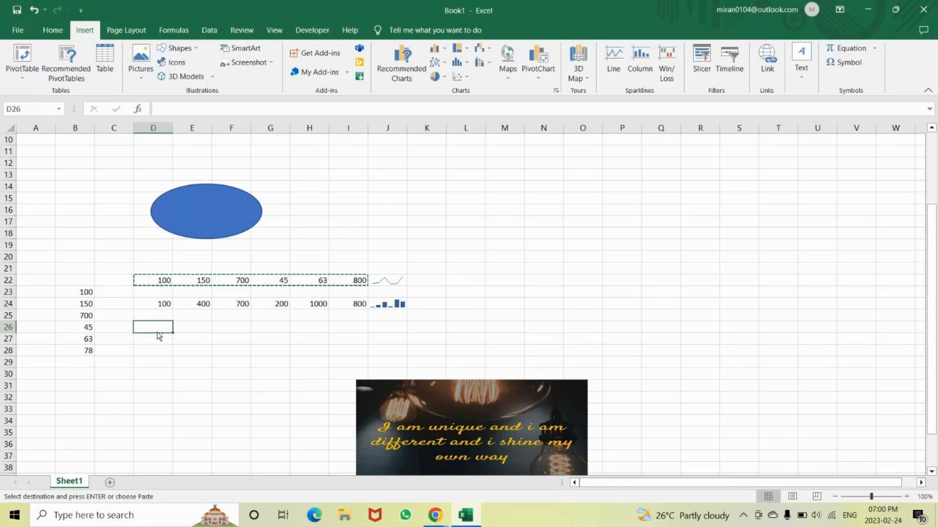
pyautogui.hotkey('ctrl', 'v')
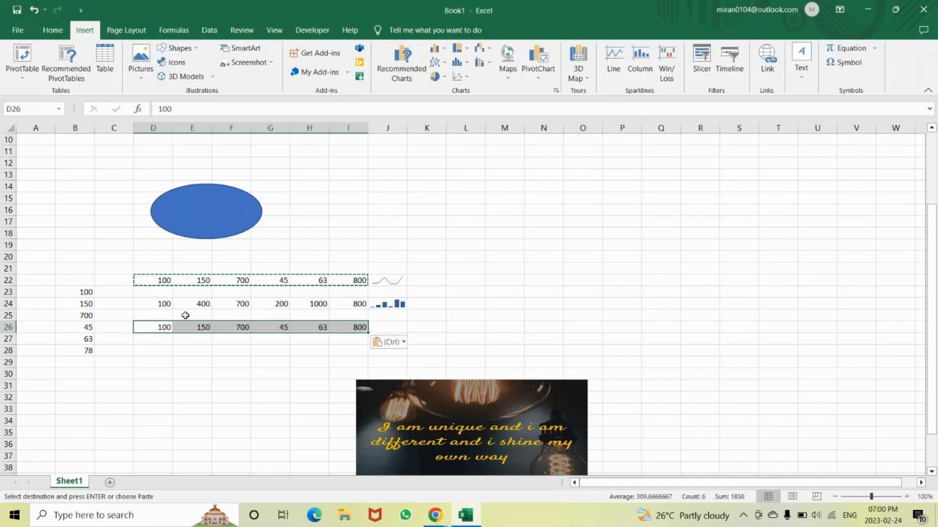
# Insert a win/loss sparkline in J26 using D26:I26 as its data range
pyautogui.click(387, 327)
pyautogui.click(673, 58)
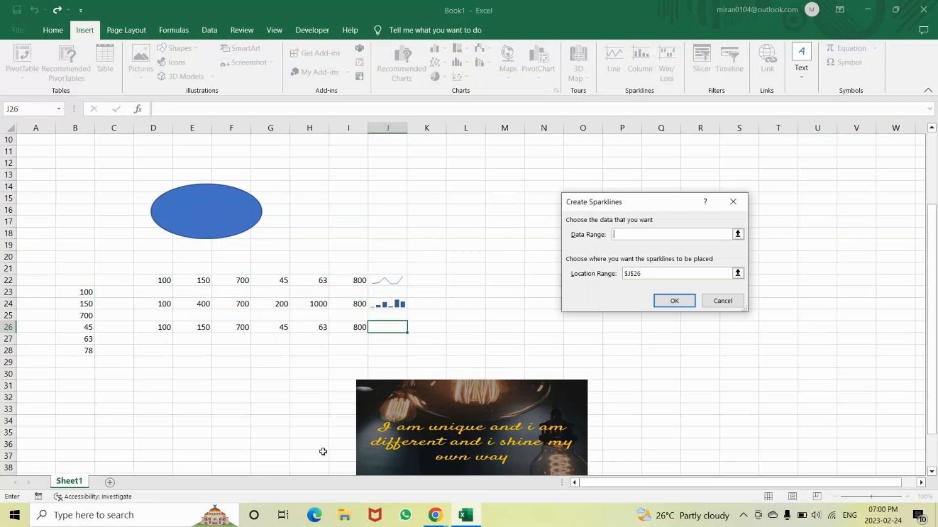
pyautogui.moveTo(159, 326); pyautogui.dragTo(358, 333)
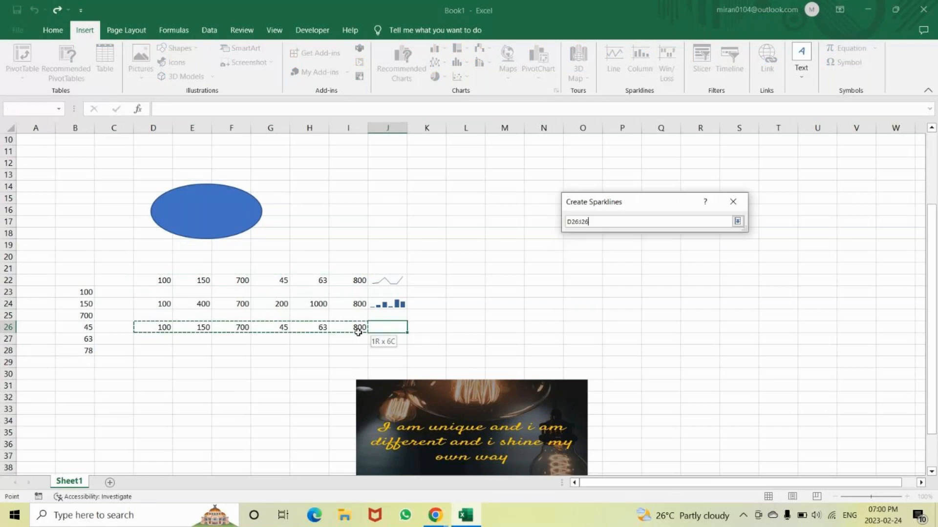
pyautogui.press('Return')
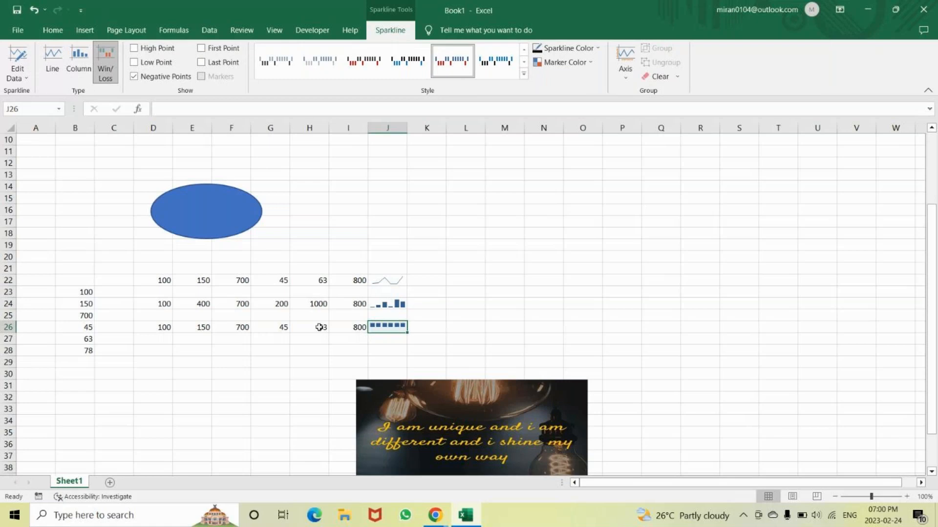
# Make two values in row 26 negative: -45 in G26 and -100 in D26
pyautogui.click(278, 328)
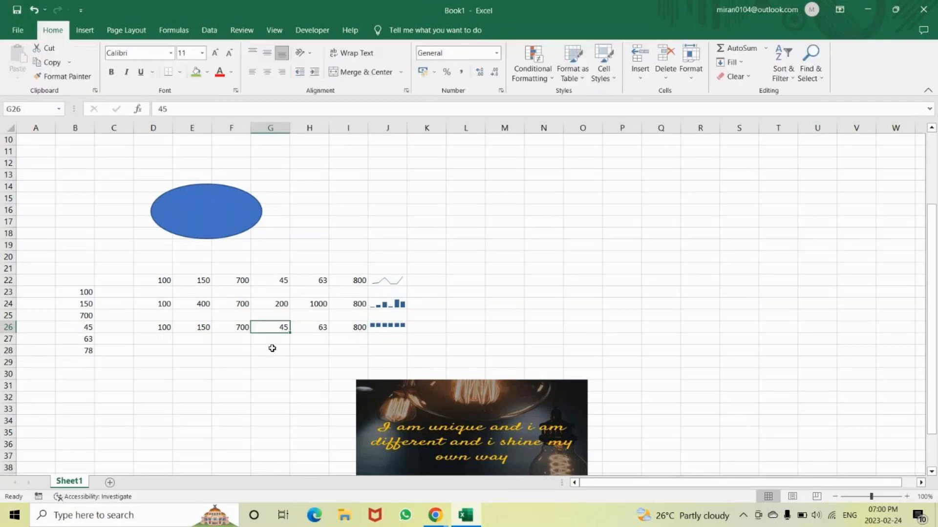
pyautogui.doubleClick(274, 325)
pyautogui.doubleClick(274, 325)
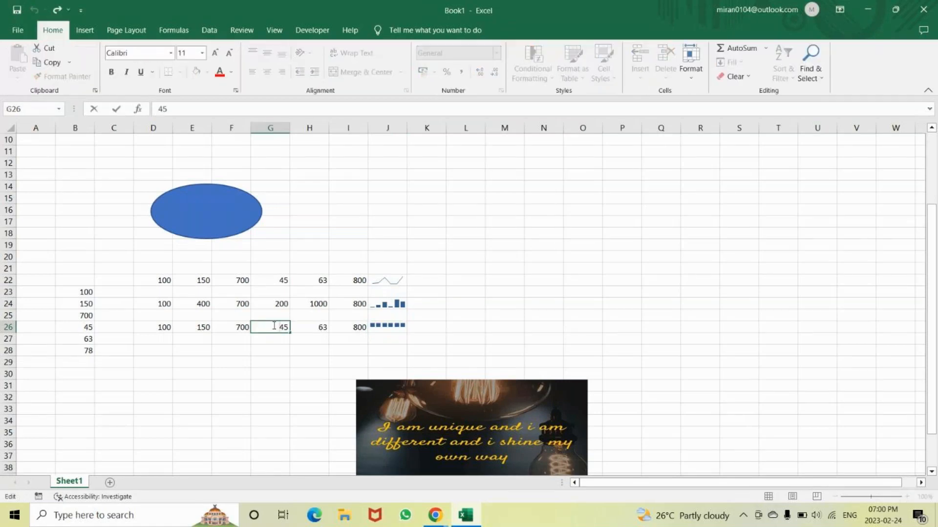
pyautogui.write('-')
pyautogui.press('Return')
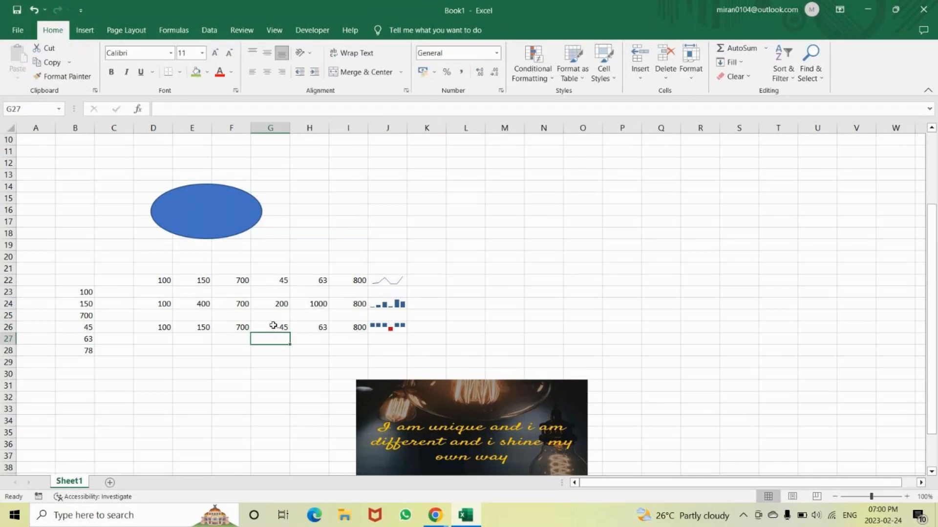
pyautogui.click(165, 327)
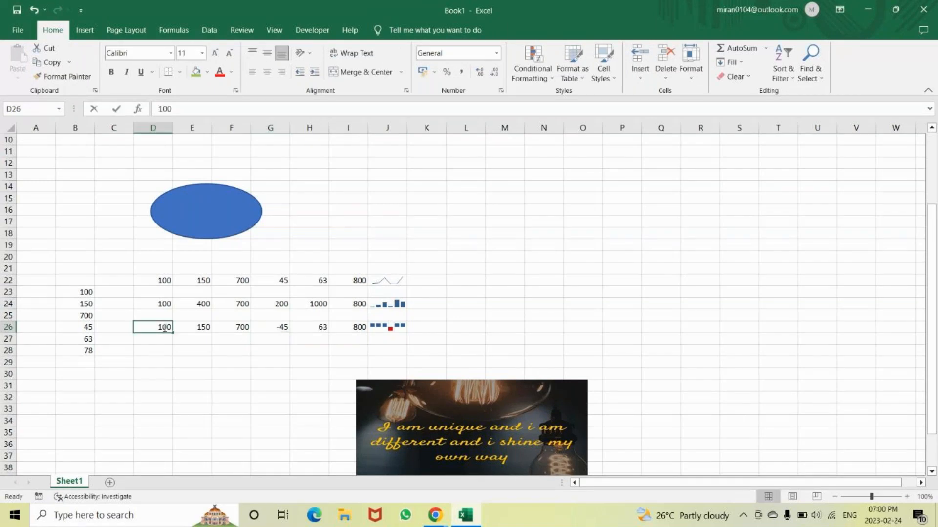
pyautogui.doubleClick(159, 327)
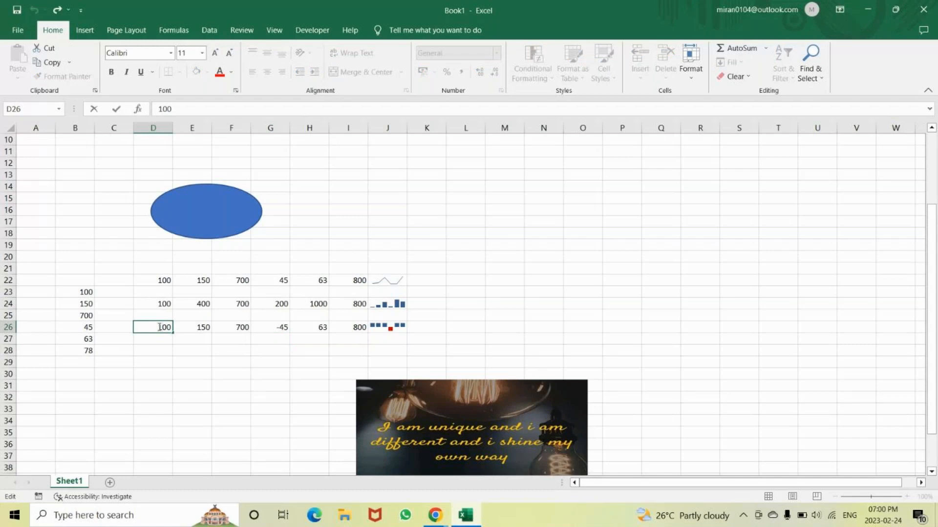
pyautogui.write('-')
pyautogui.press('Return')
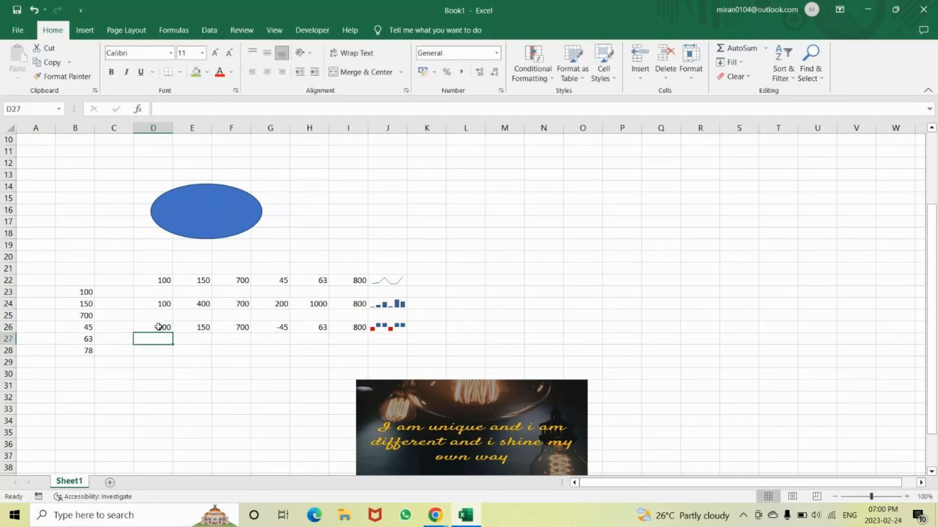
pyautogui.click(85, 31)
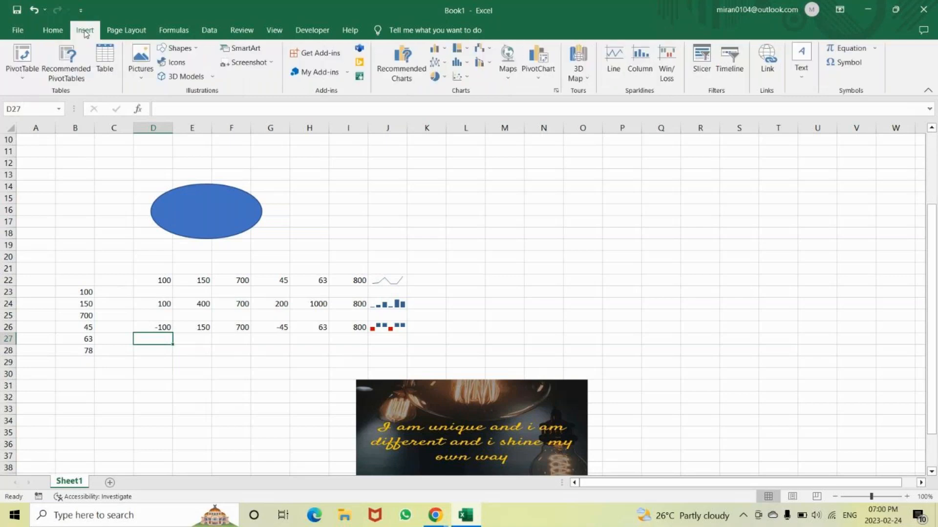
pyautogui.click(159, 268)
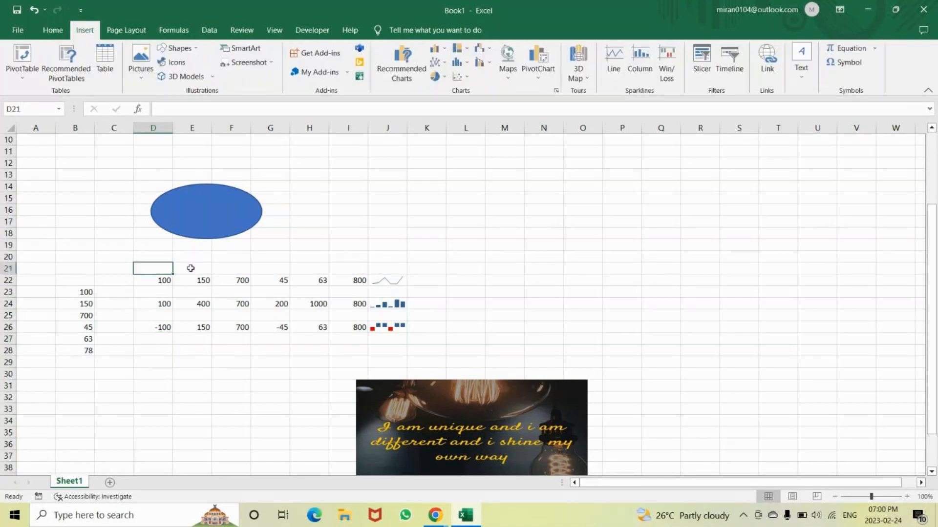
pyautogui.moveTo(190, 268); pyautogui.dragTo(446, 335)
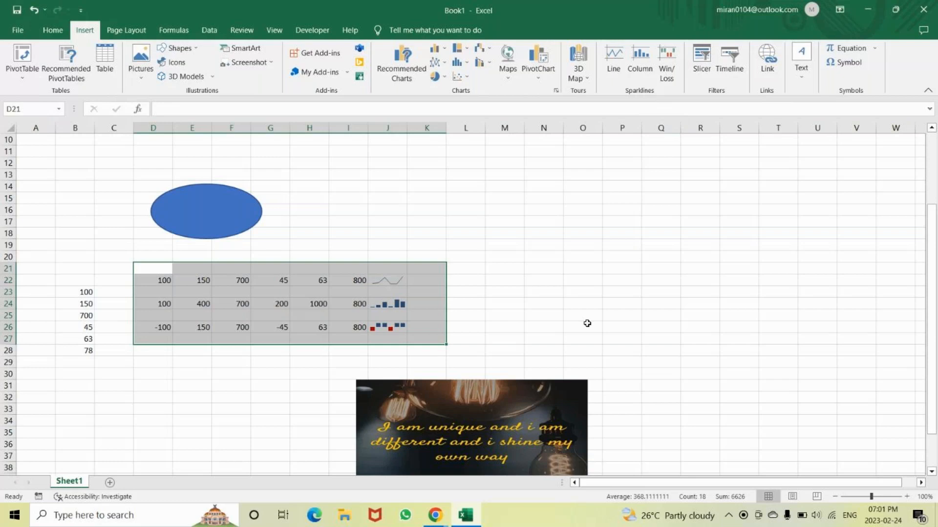
pyautogui.click(589, 253)
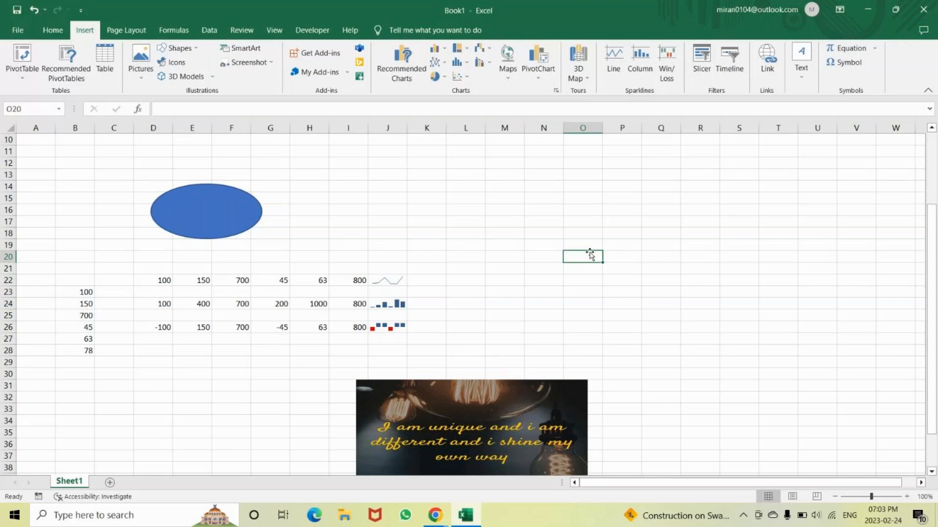
# Enter the labels A, B, C and D down column C in C45:C48, below the existing data
pyautogui.scroll(-4, 136, 328)
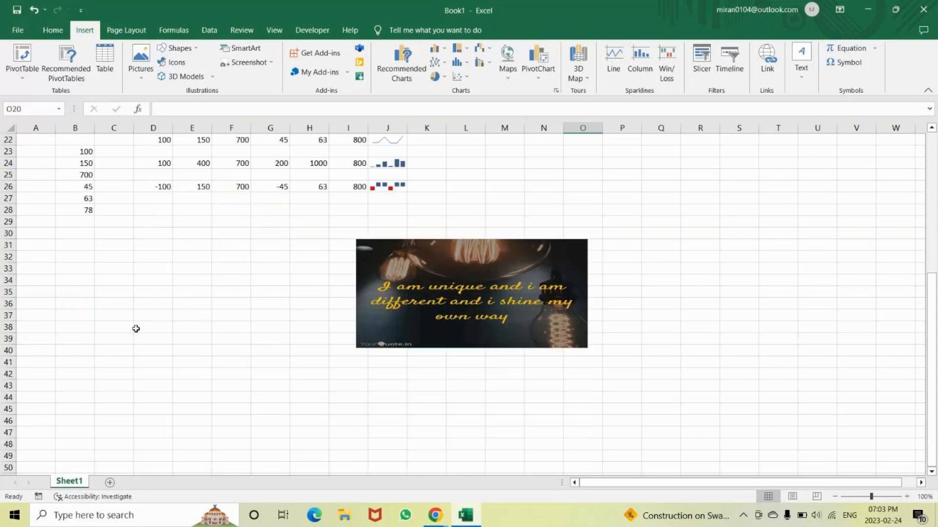
pyautogui.scroll(-2, 136, 328)
pyautogui.click(124, 340)
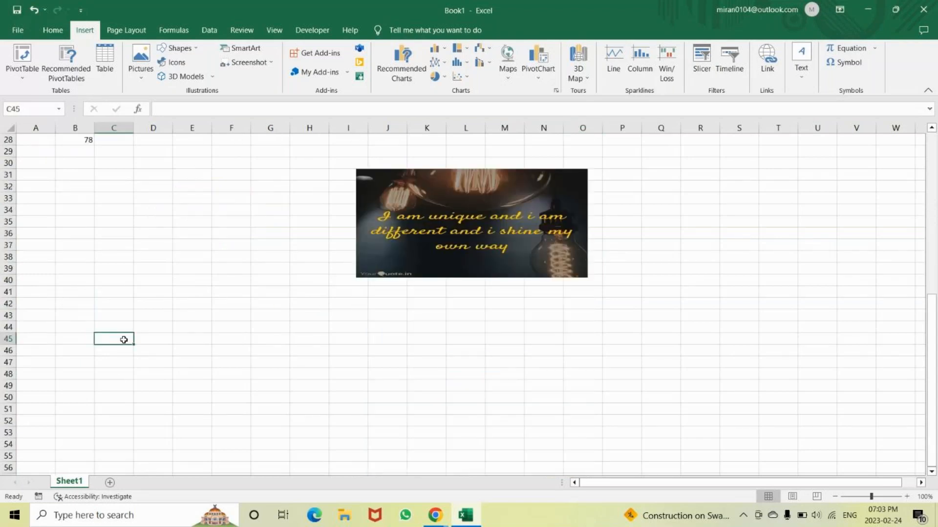
pyautogui.write('A')
pyautogui.press('Return')
pyautogui.write('B')
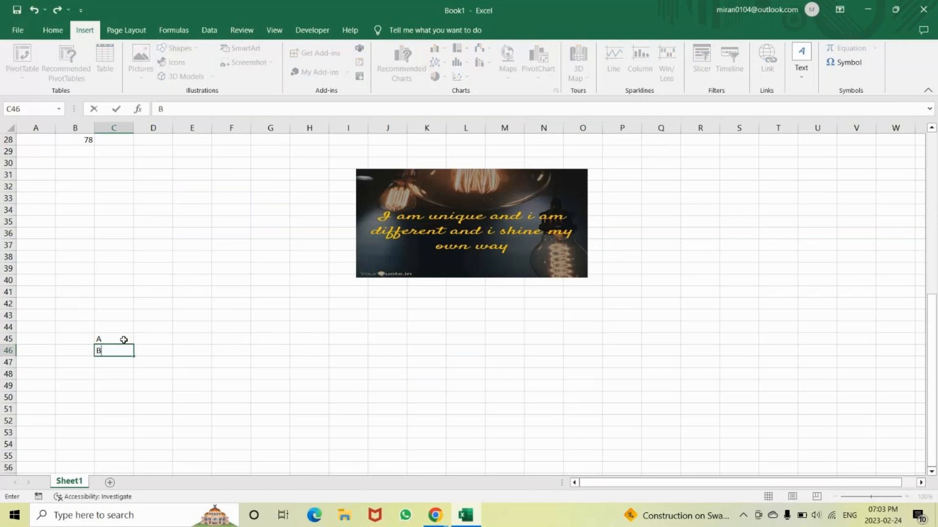
pyautogui.press('Return')
pyautogui.write('C')
pyautogui.press('Return')
pyautogui.write('D')
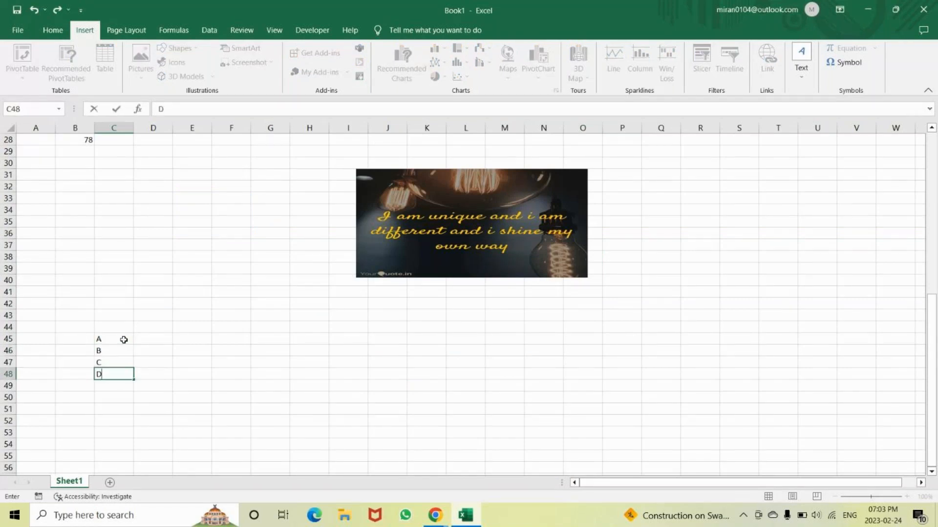
# Enter the values 100, 150, 780 and 520 in D45:D48, beside the labels A to D
pyautogui.press('Up')
pyautogui.press('Up')
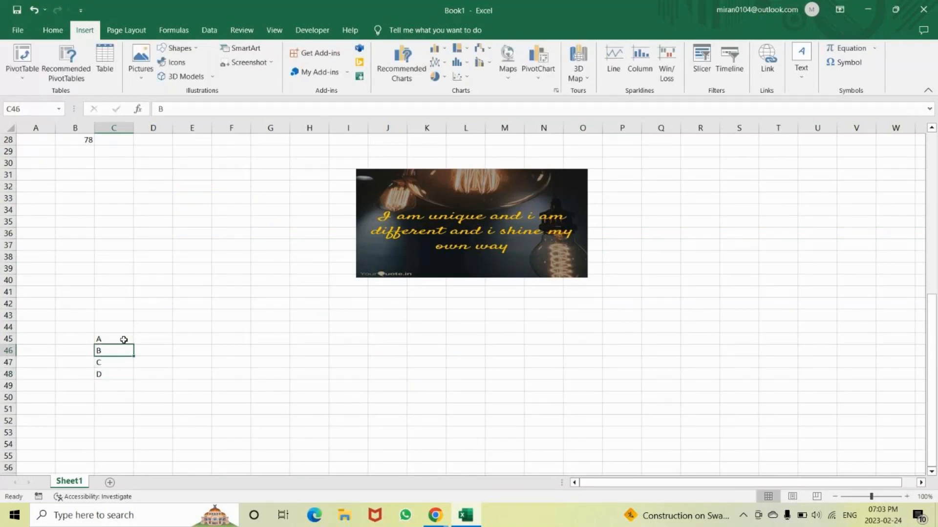
pyautogui.press('Up')
pyautogui.press('Right')
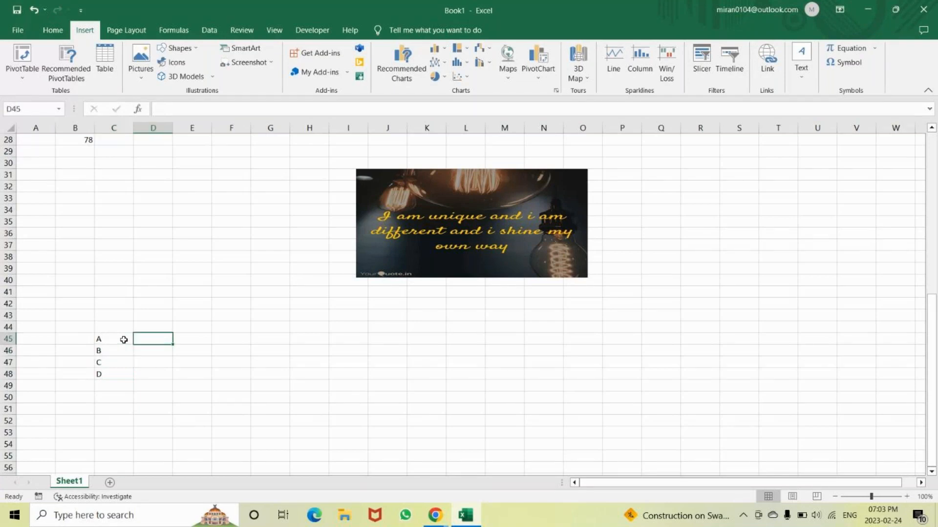
pyautogui.write('100')
pyautogui.press('Return')
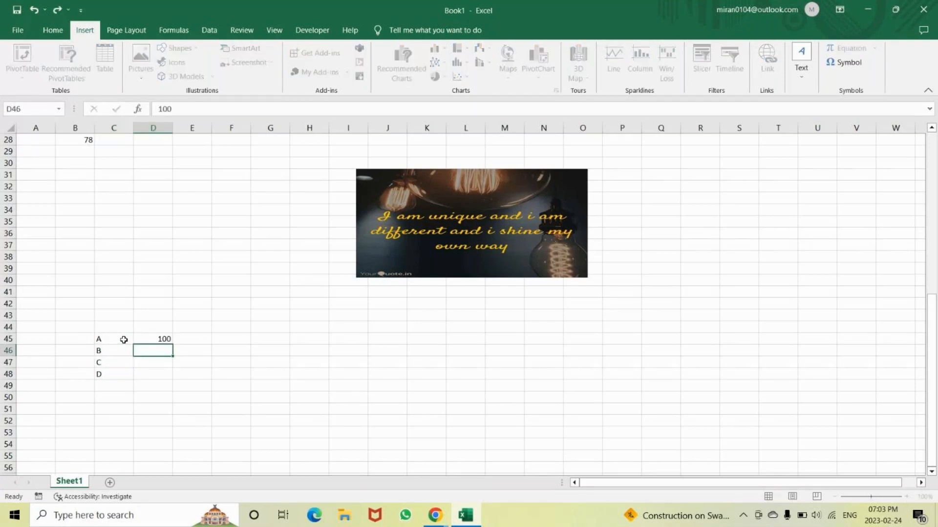
pyautogui.write('150')
pyautogui.press('Return')
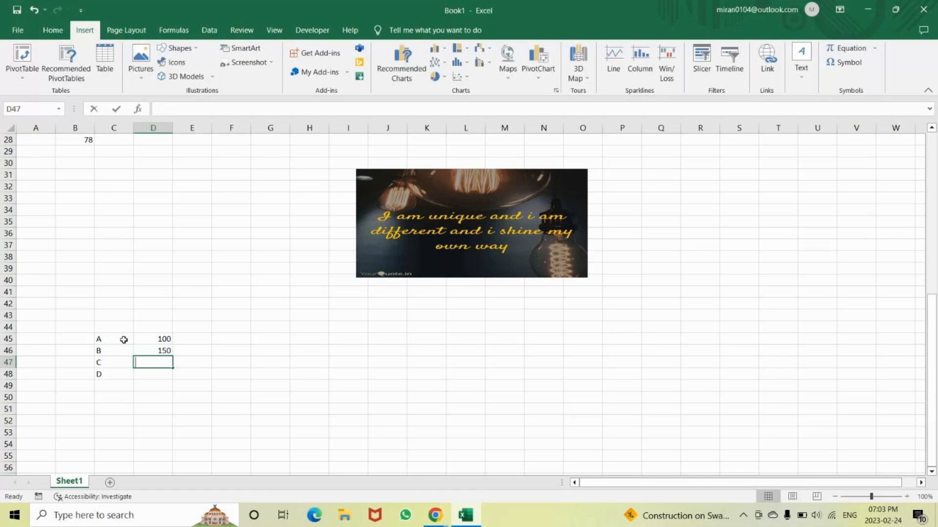
pyautogui.write('780')
pyautogui.press('Return')
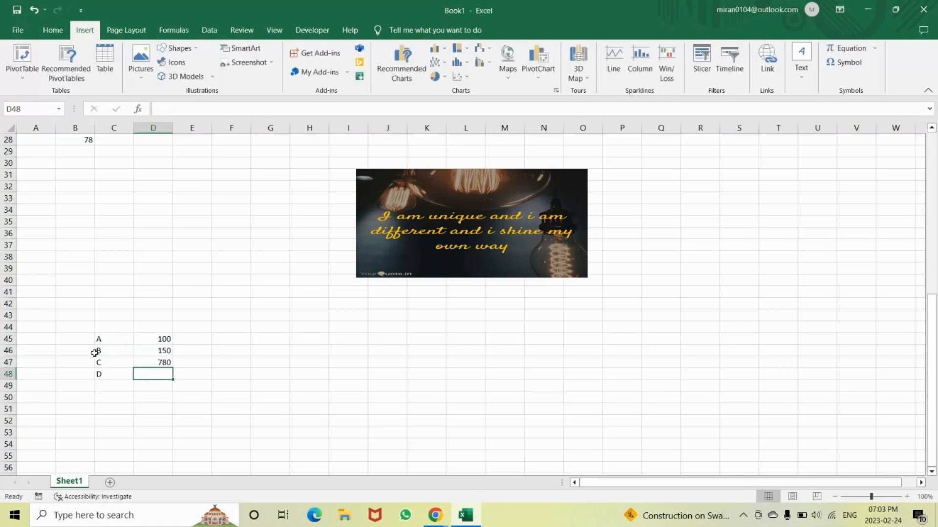
pyautogui.write('520')
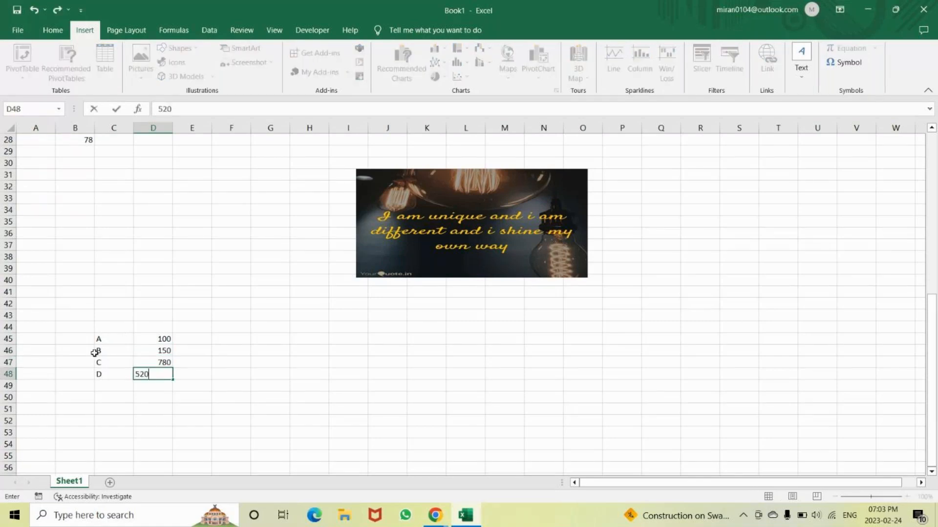
pyautogui.press('Return')
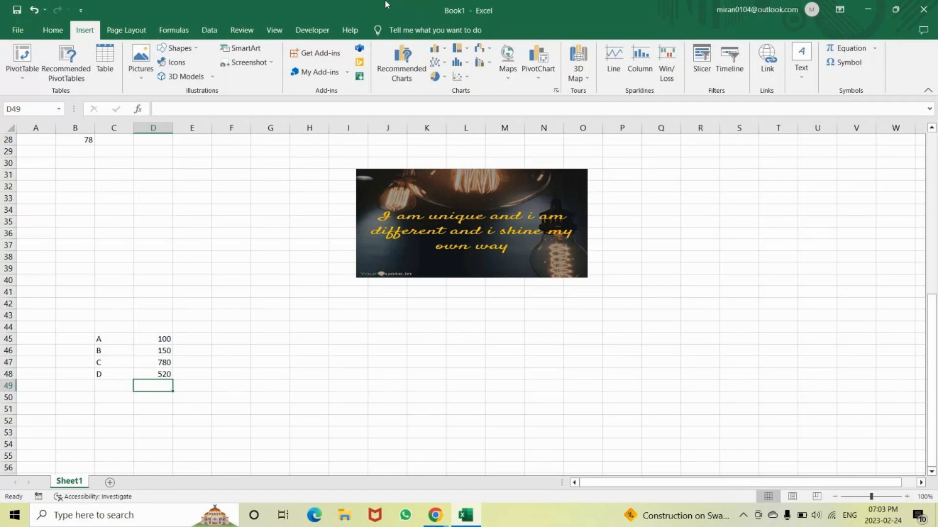
# Convert the range C45:D48 into a table, accepting the default table settings
pyautogui.moveTo(115, 339); pyautogui.dragTo(172, 374)
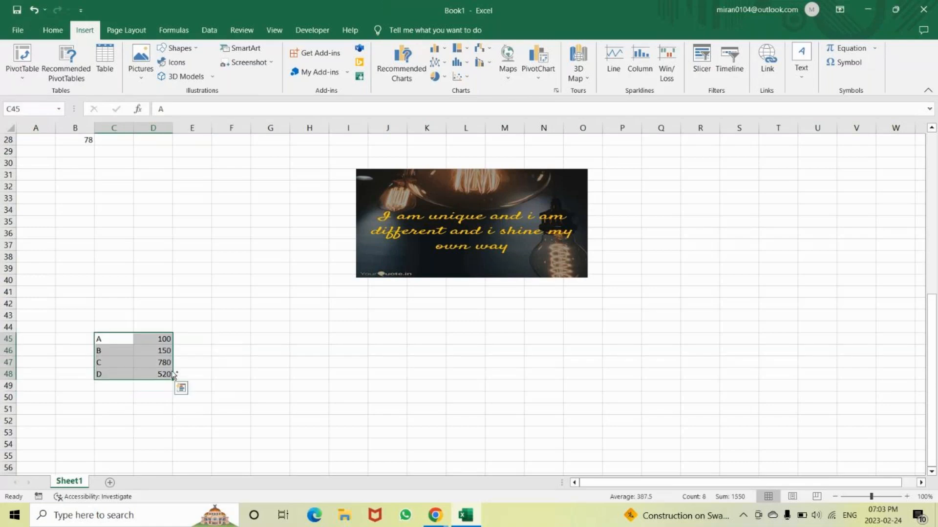
pyautogui.hotkey('ctrl', 't')
pyautogui.press('Return')
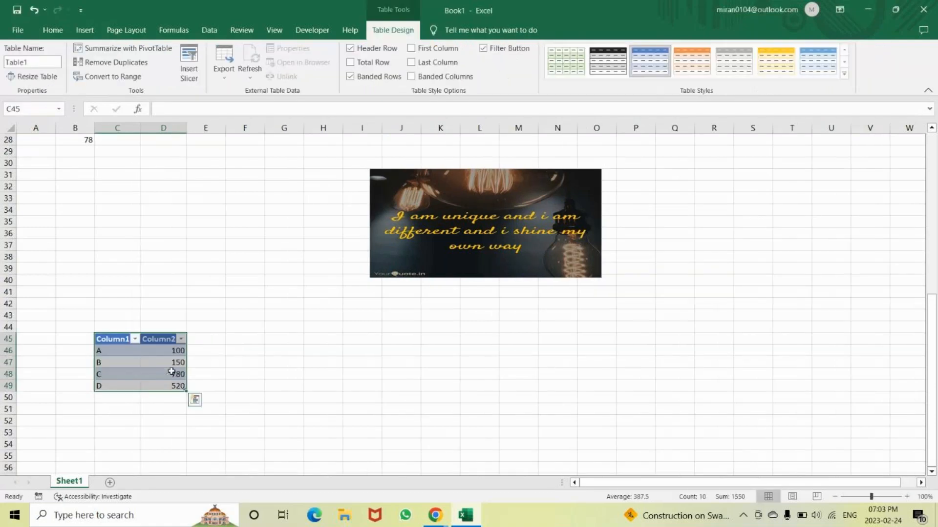
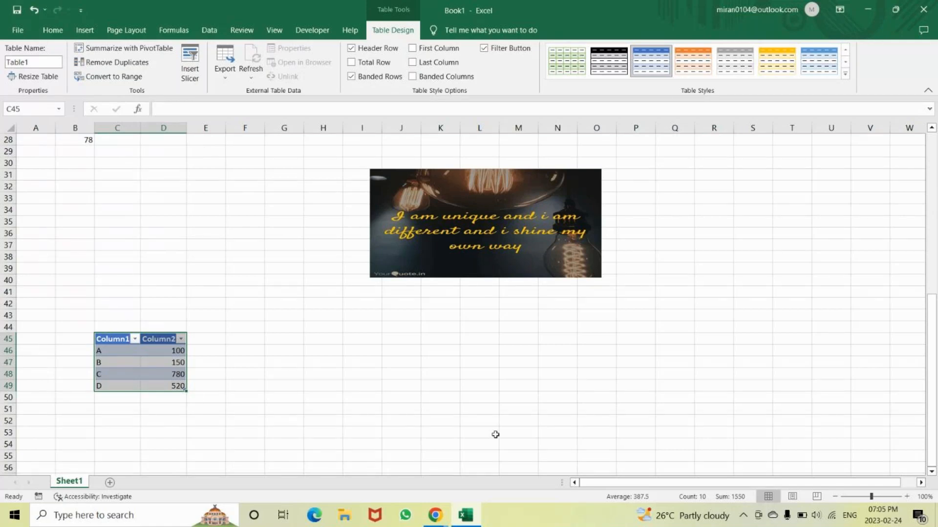
# Enter the numbers 1, 2, 3 and 4 down column C in C52:C55, below the table
pyautogui.click(128, 425)
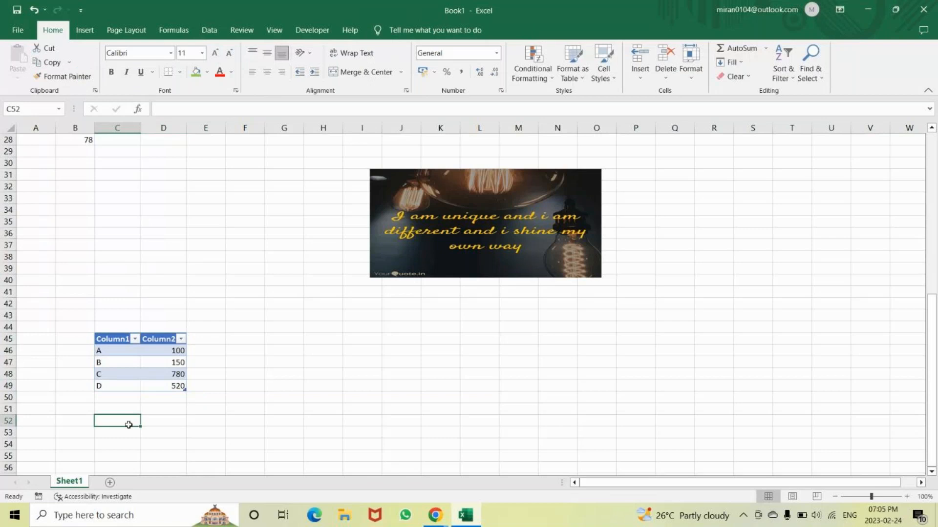
pyautogui.write('1')
pyautogui.press('Return')
pyautogui.write('2')
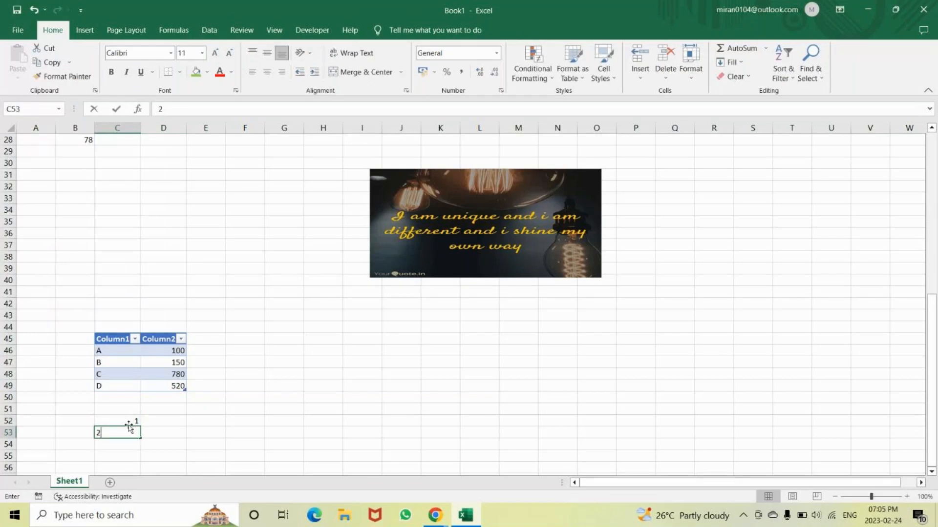
pyautogui.press('Return')
pyautogui.write('3')
pyautogui.hotkey('ctrl', 'Return')
pyautogui.press('Return')
pyautogui.write('4')
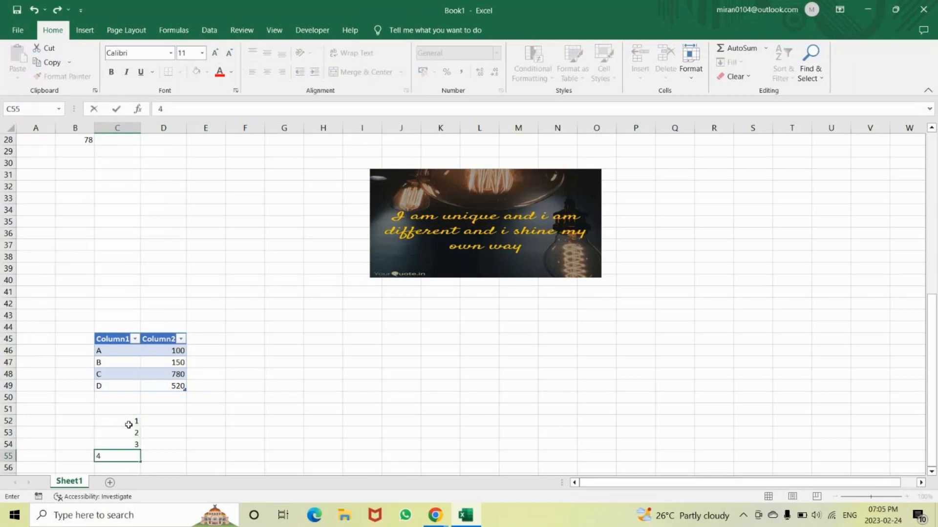
pyautogui.press('Return')
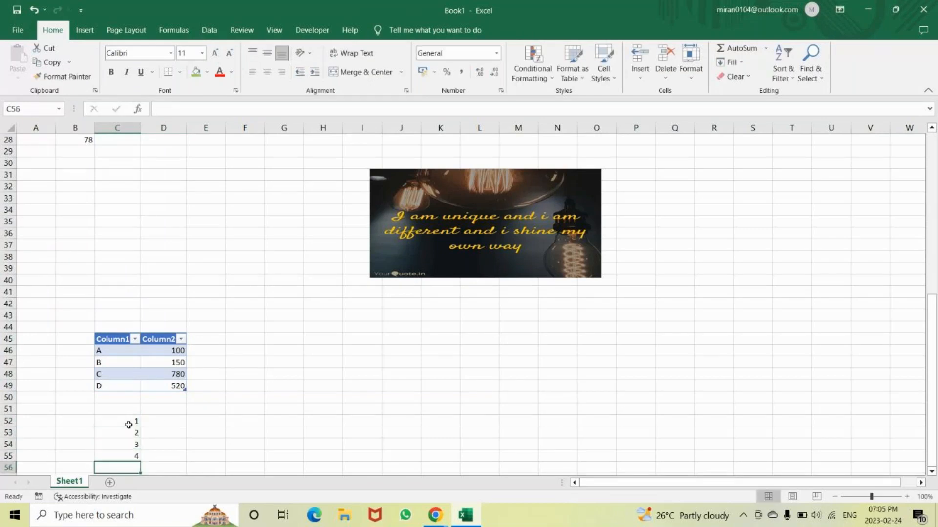
# Enter the letters a and v in D52:D53, beside the numbers 1 and 2
pyautogui.click(172, 421)
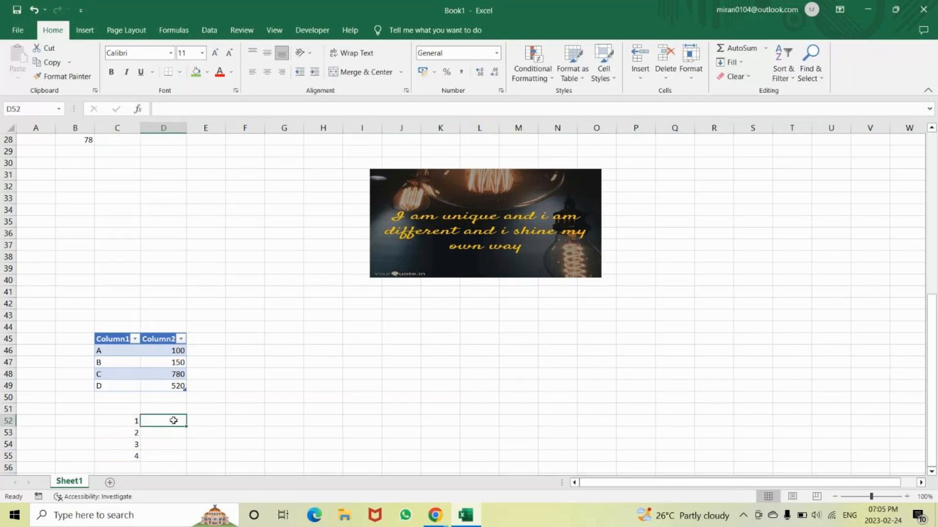
pyautogui.write('a')
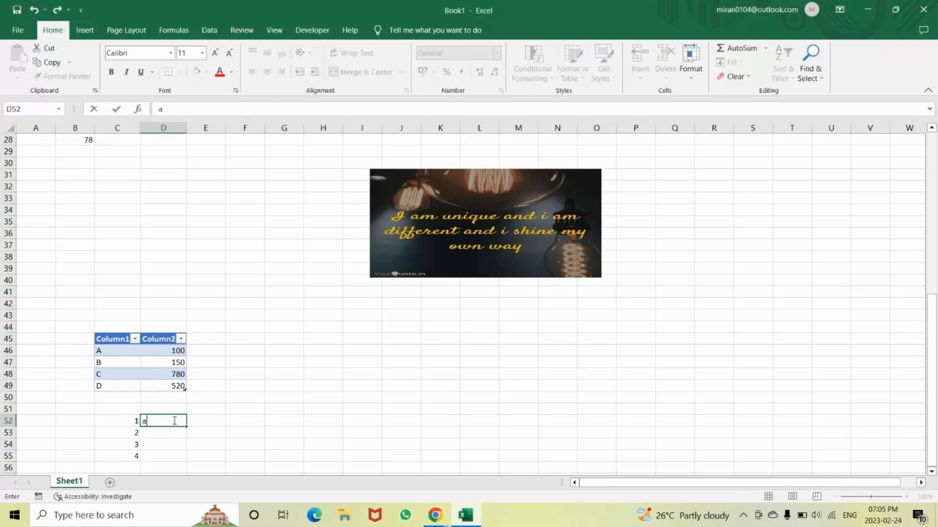
pyautogui.press('Return')
pyautogui.write('v')
pyautogui.press('Return')
# Enter d in E52, s in E53 and m in F52, continuing the sample data across the row
pyautogui.press('Up')
pyautogui.press('Right')
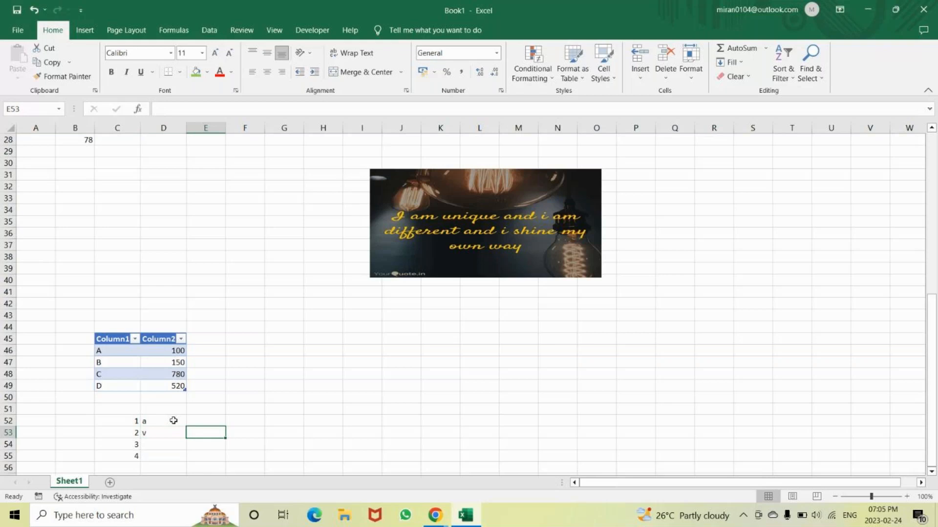
pyautogui.press('Up')
pyautogui.write('d')
pyautogui.press('Return')
pyautogui.write('s')
pyautogui.press('BackSpace')
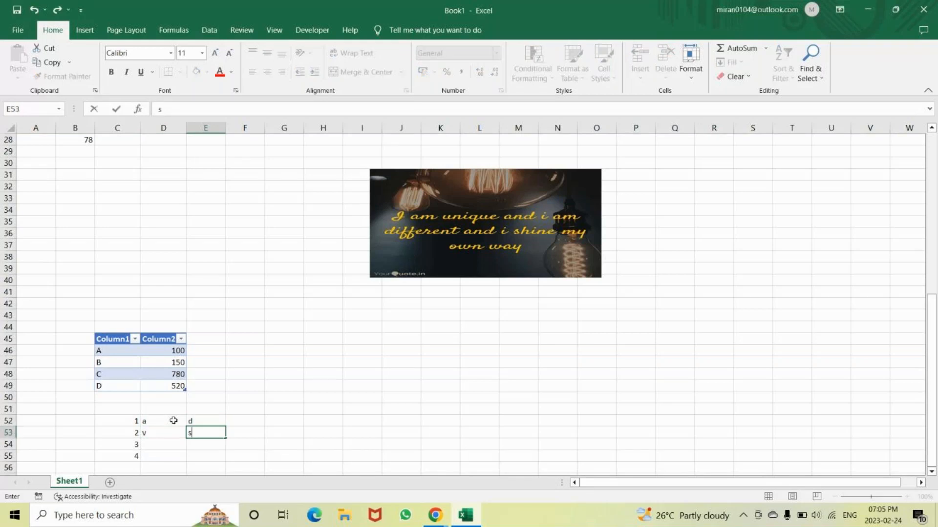
pyautogui.press('Up')
pyautogui.press('Right')
pyautogui.write('d')
pyautogui.press('BackSpace')
pyautogui.write('m')
pyautogui.press('Right')
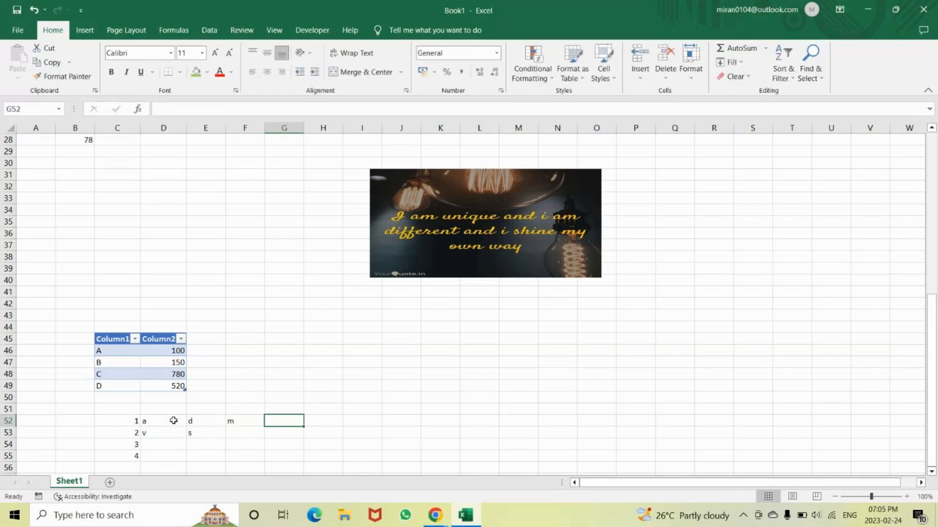
# Insert a blank column before column E, which holds the letters d and s
pyautogui.click(216, 420)
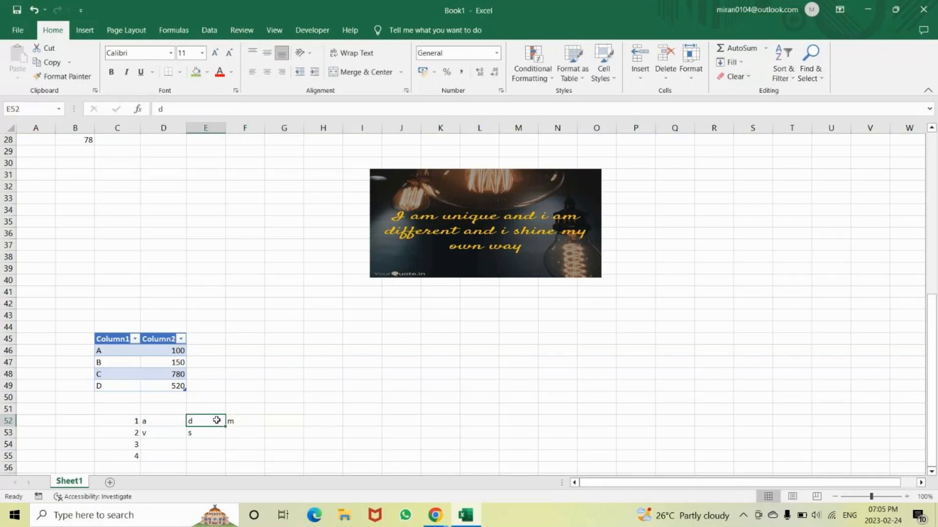
pyautogui.hotkey('ctrl', 'space')
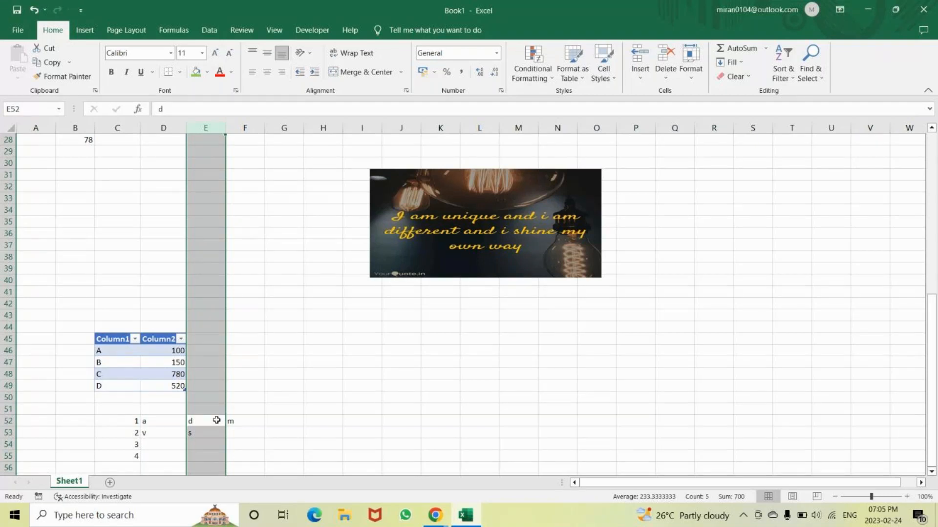
pyautogui.hotkey('ctrl', 'shift', '+')
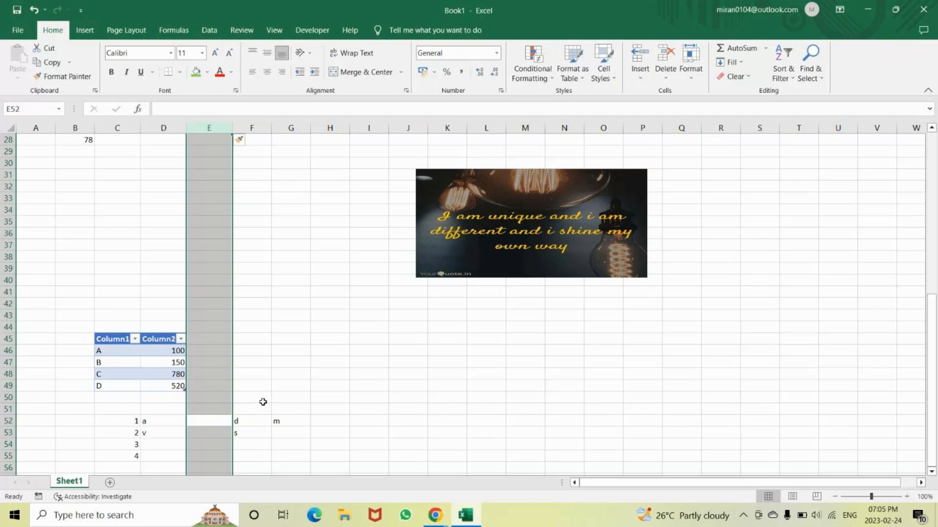
# Hide all the rows and undo it, and likewise hide the blank column E and undo it
pyautogui.hotkey('ctrl', '9')
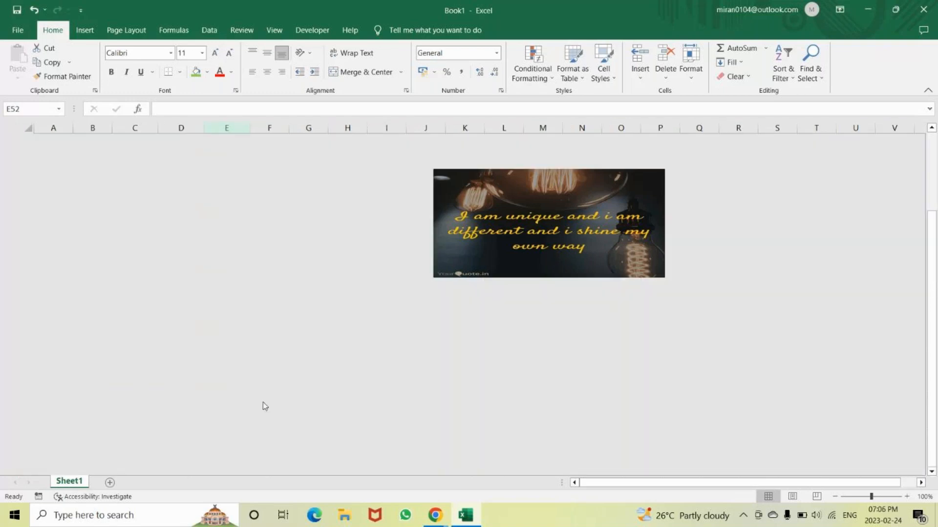
pyautogui.hotkey('ctrl', 'z')
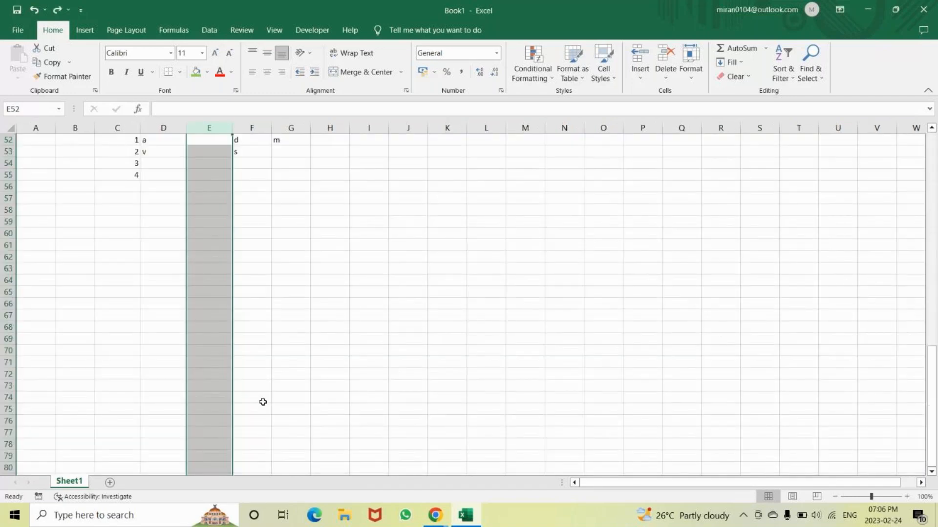
pyautogui.hotkey('ctrl', '0')
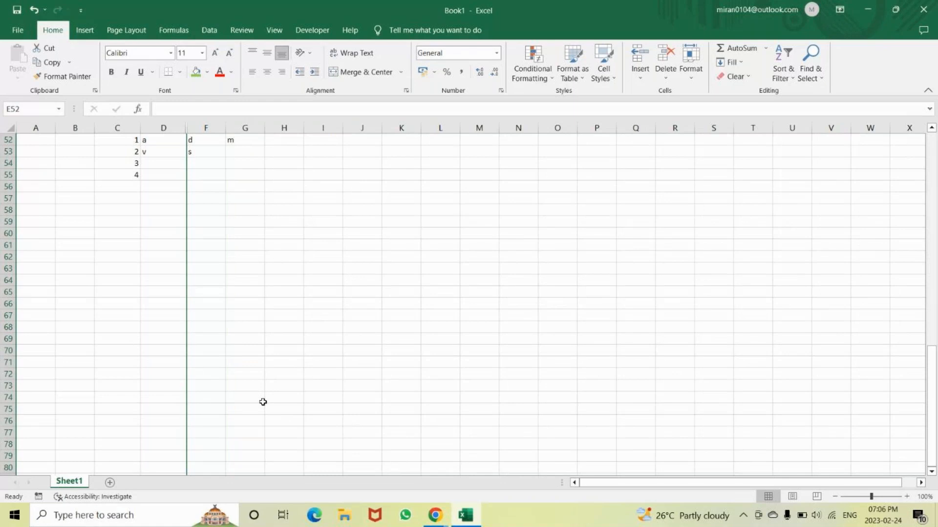
pyautogui.hotkey('ctrl', 'z')
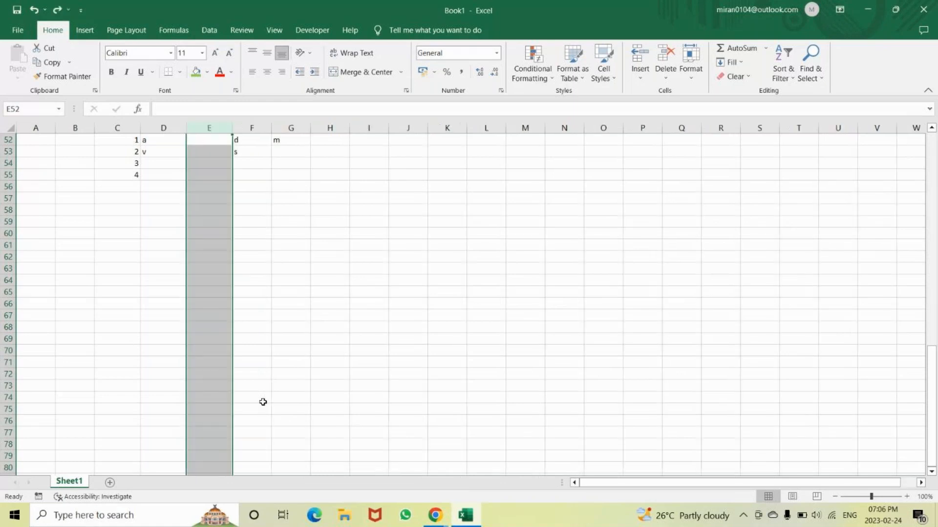
pyautogui.scroll(3, 263, 401)
pyautogui.click(447, 222)
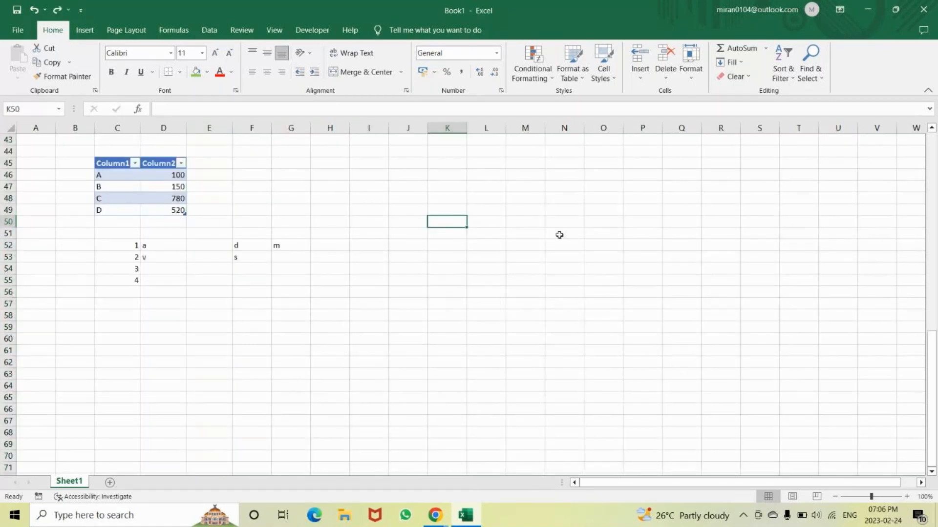
pyautogui.write('Slect')
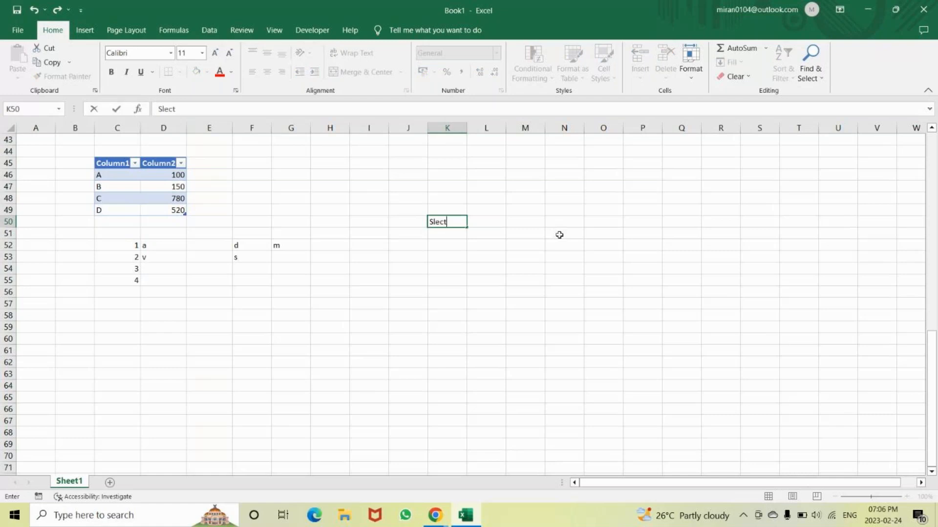
pyautogui.press('BackSpace')
pyautogui.press('BackSpace')
pyautogui.press('BackSpace')
pyautogui.press('BackSpace')
pyautogui.press('BackSpace')
pyautogui.scroll(6, 560, 235)
pyautogui.scroll(3, 558, 290)
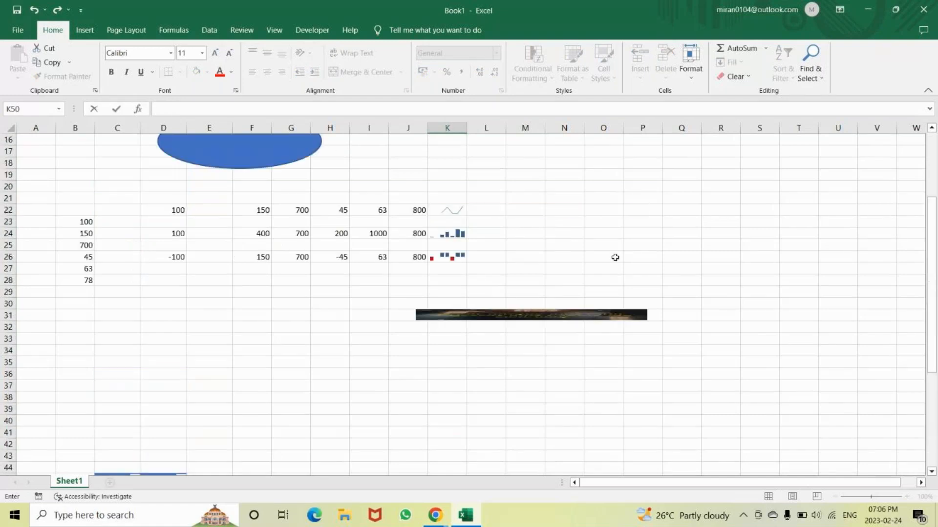
pyautogui.press('Escape')
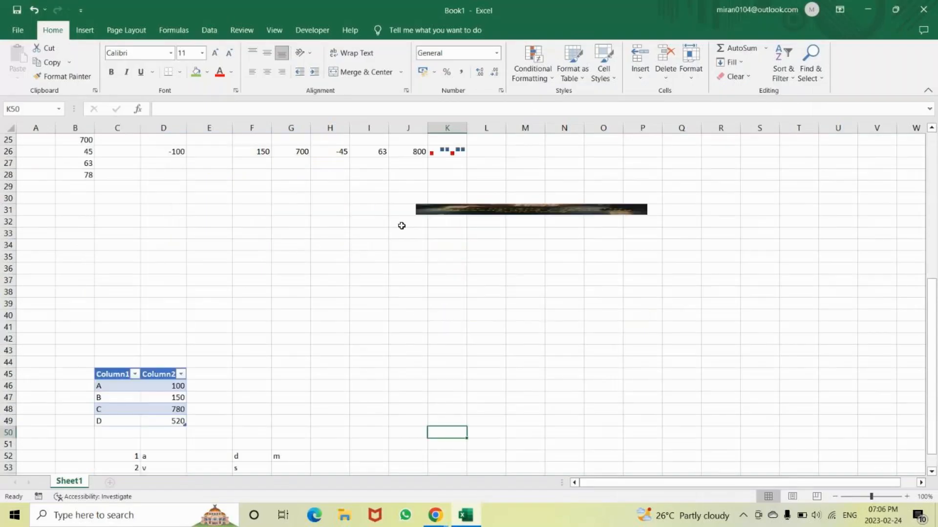
# Enter the note "Select + Column" in I38, below the picture
pyautogui.scroll(-1, 404, 327)
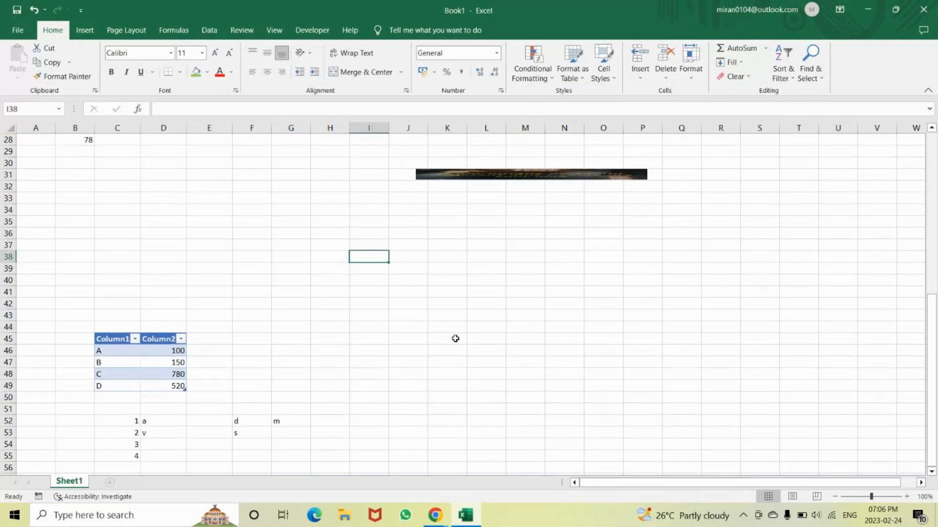
pyautogui.write('Selc')
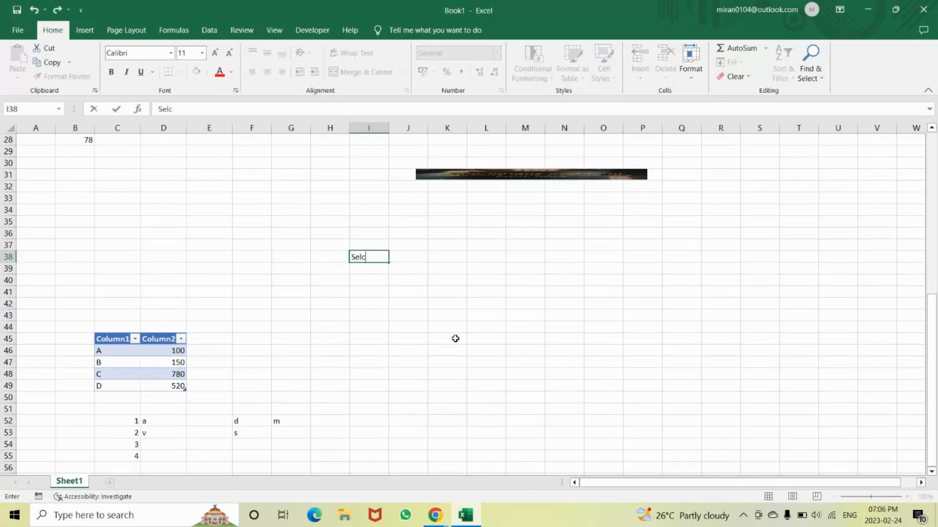
pyautogui.press('BackSpace')
pyautogui.write('ect + Column')
pyautogui.press('Tab')
pyautogui.press('Tab')
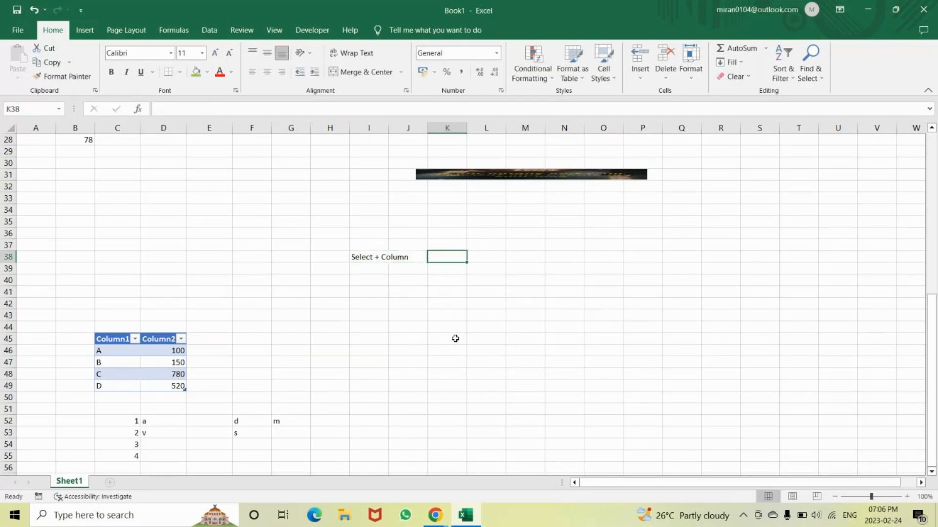
pyautogui.hotkey('shift', 'Tab')
pyautogui.hotkey('shift', 'Tab')
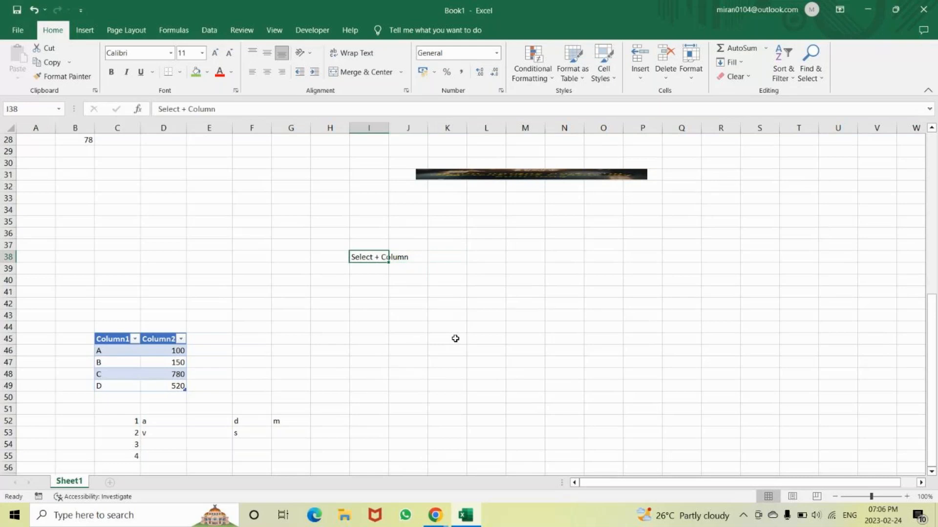
# Replace the note in I38 with "hide column" and enter its shortcut text "Ctrl + 0" in K38
pyautogui.write('hide colu')
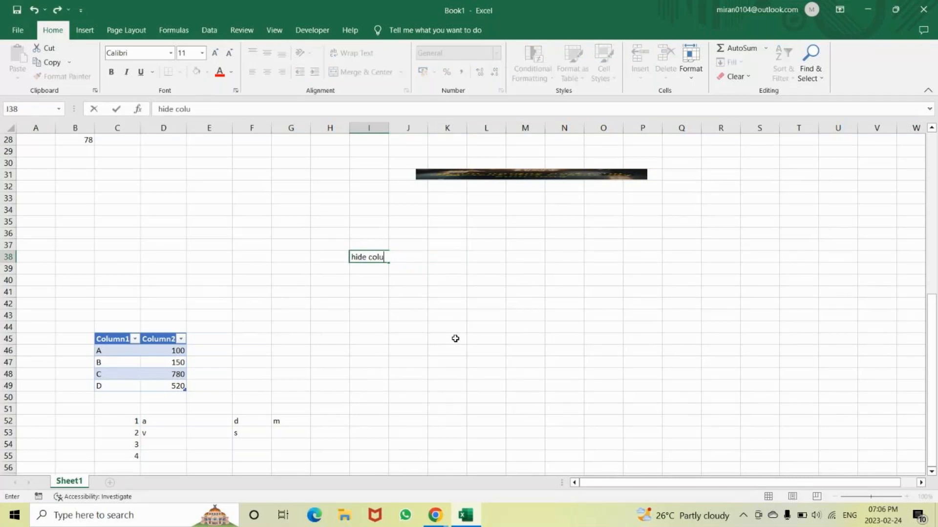
pyautogui.write('mn')
pyautogui.hotkey('ctrl', 'Return')
pyautogui.press('Right')
pyautogui.press('Right')
pyautogui.write('Ctrl +')
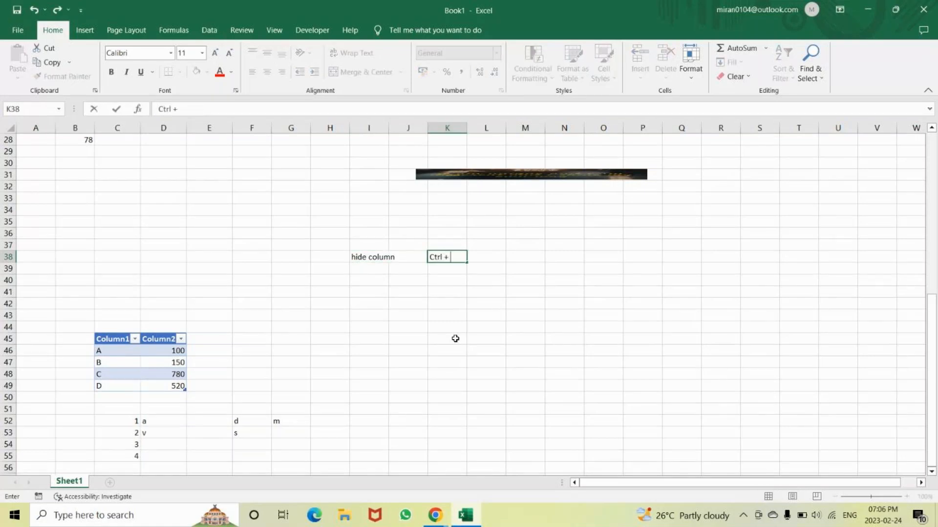
pyautogui.write(' 0')
pyautogui.press('Return')
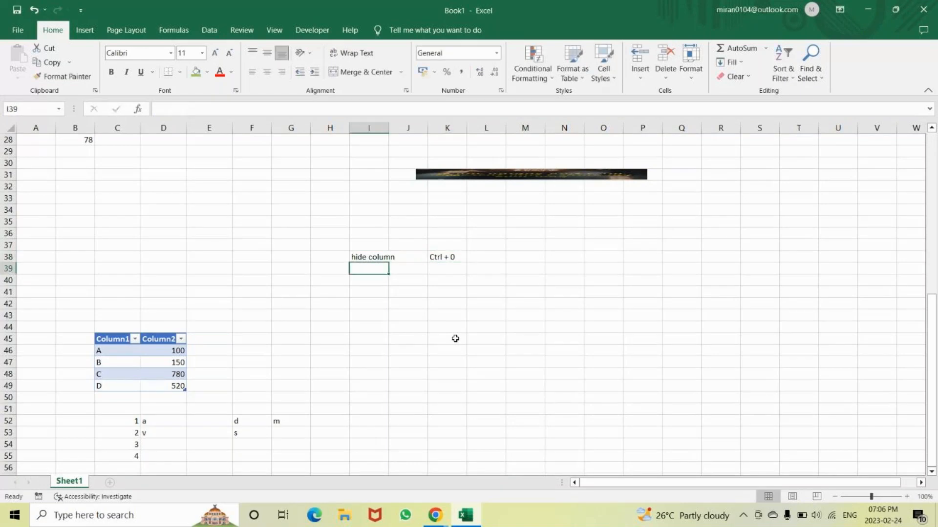
# Hide column I as a demonstration and undo it
pyautogui.hotkey('ctrl', '0')
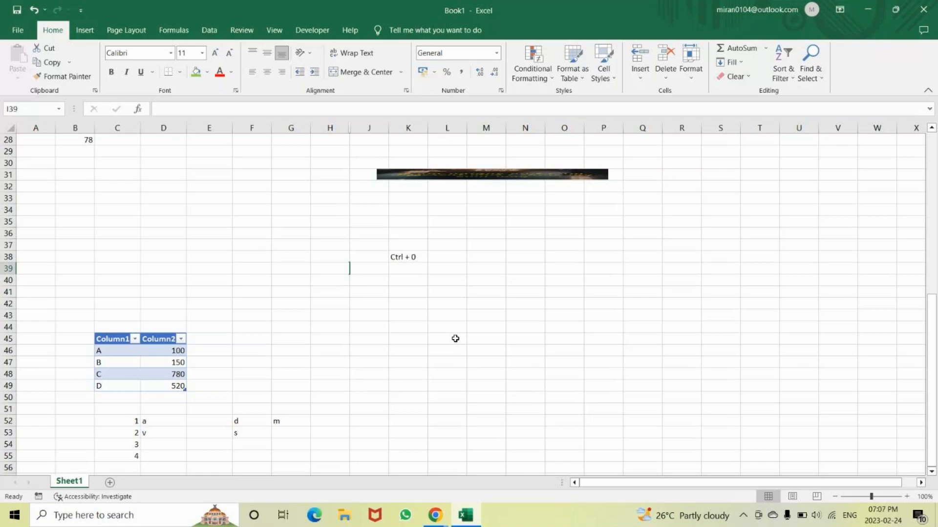
pyautogui.hotkey('ctrl', 'z')
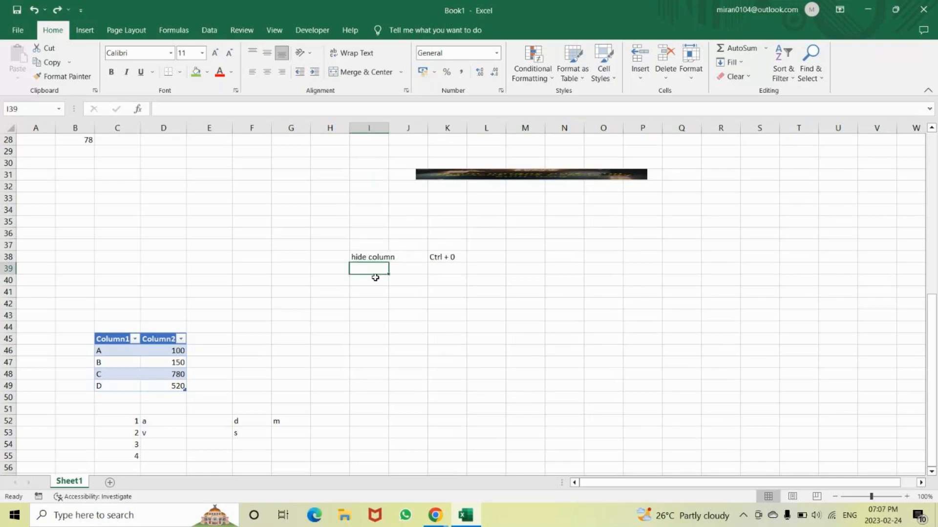
# Enter "unhide column" in I39 and its shortcut text "Ctrl + Shift +)" in K39
pyautogui.write('unhide column')
pyautogui.press('Tab')
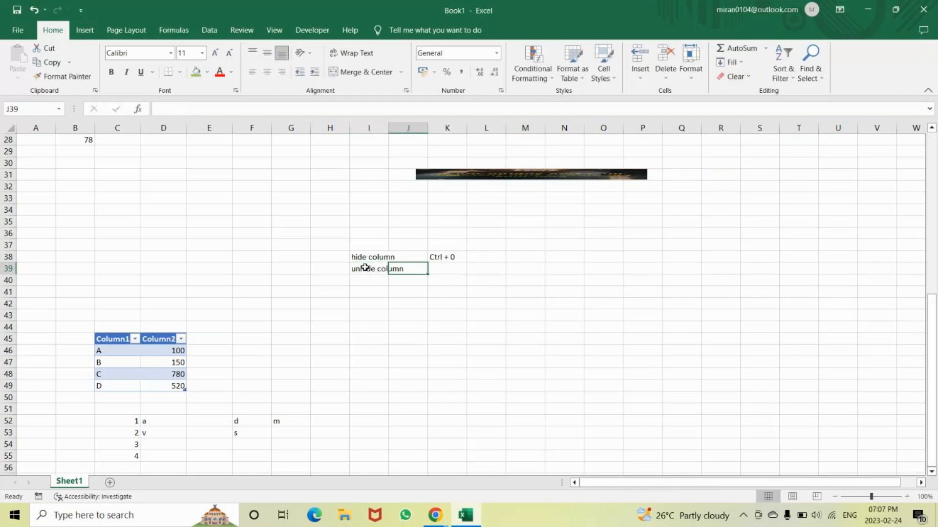
pyautogui.press('Tab')
pyautogui.write('Ctrl + Shift +')
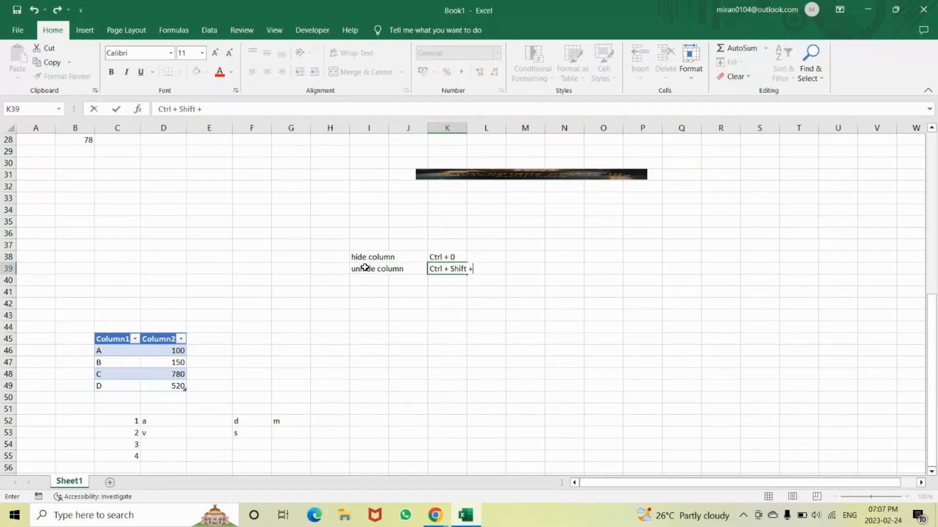
pyautogui.write(')')
pyautogui.press('Return')
pyautogui.press('Return')
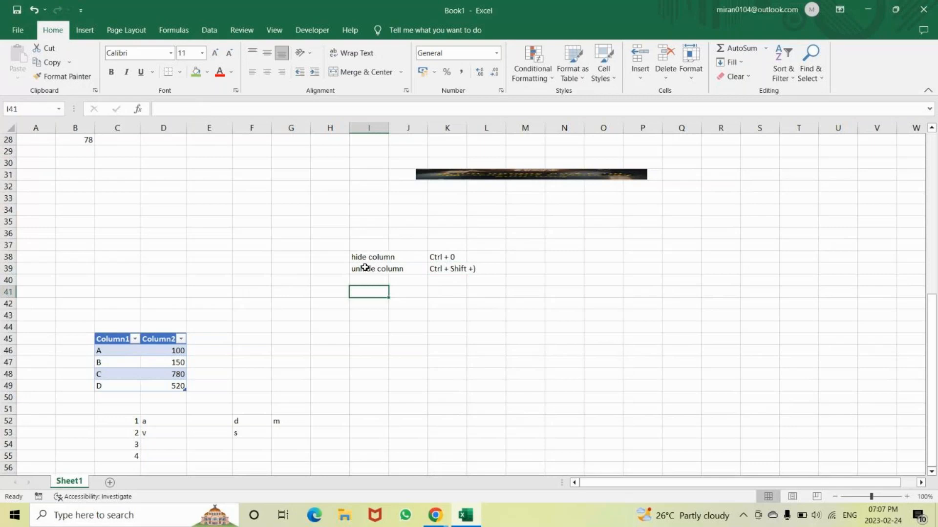
# Enter "hide row" in I41 and its shortcut text "Ctrl + 9" in K41
pyautogui.write('hide row')
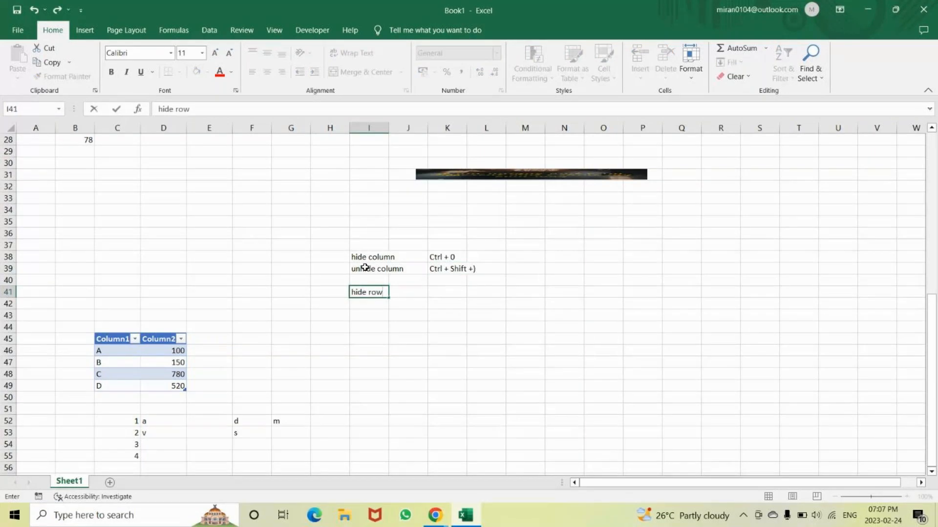
pyautogui.press('Tab')
pyautogui.press('Tab')
pyautogui.write('Ctrl + (')
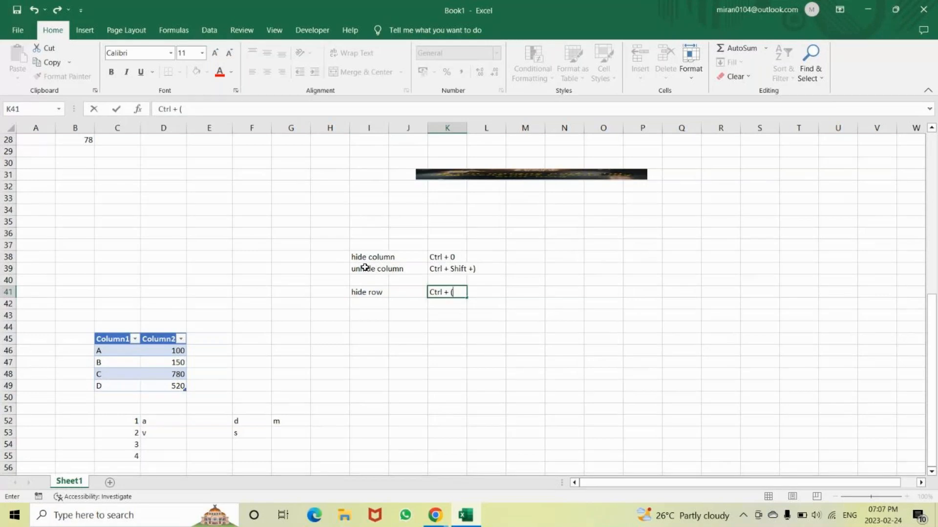
pyautogui.press('BackSpace')
pyautogui.write('9')
pyautogui.press('Return')
# Enter "unhide row" in I42 and its shortcut text "Ctrl +shift + (" in K42
pyautogui.write('unhide ro')
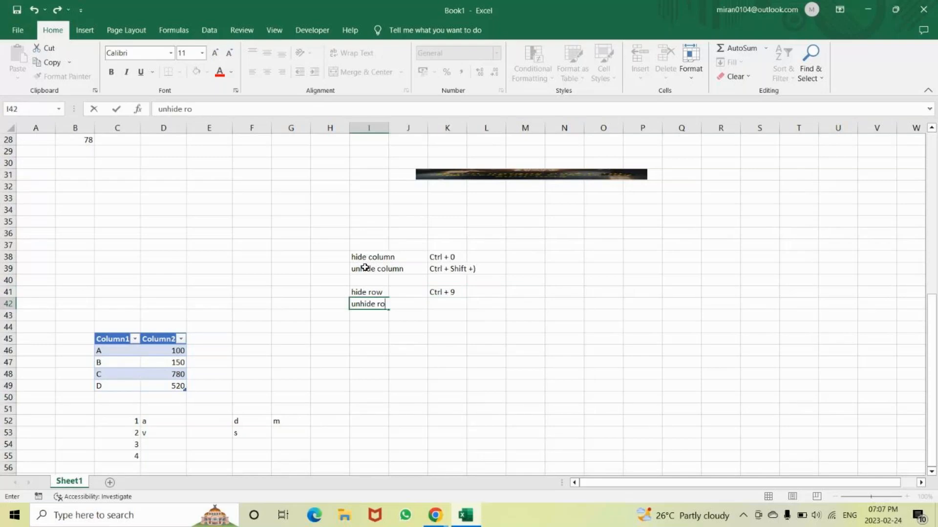
pyautogui.write('w')
pyautogui.press('Tab')
pyautogui.press('Tab')
pyautogui.write('Ctrl')
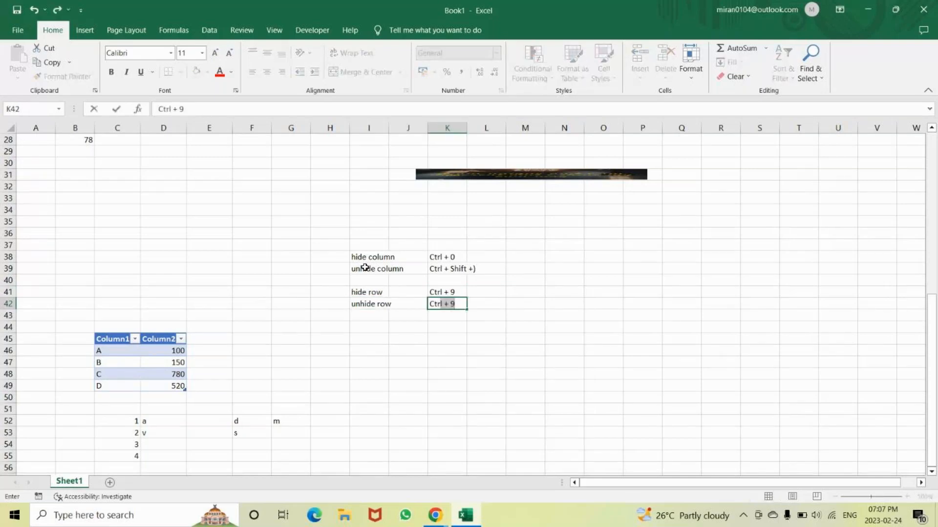
pyautogui.write(' +')
pyautogui.press('BackSpace')
pyautogui.press('BackSpace')
pyautogui.write('shift + (')
pyautogui.press('Return')
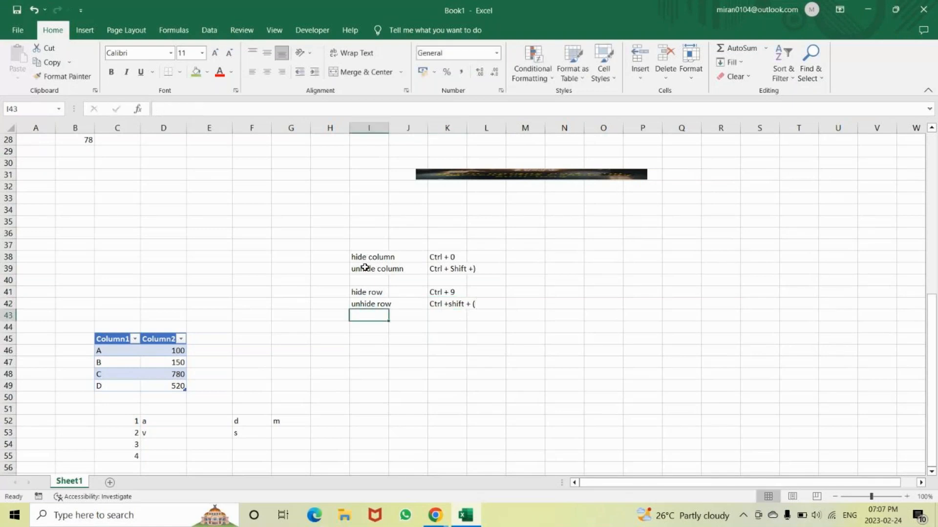
# Switch to the GoTo meeting window, dismiss its sharing options, and return to the Excel workbook
pyautogui.hotkey('alt', 'Tab')
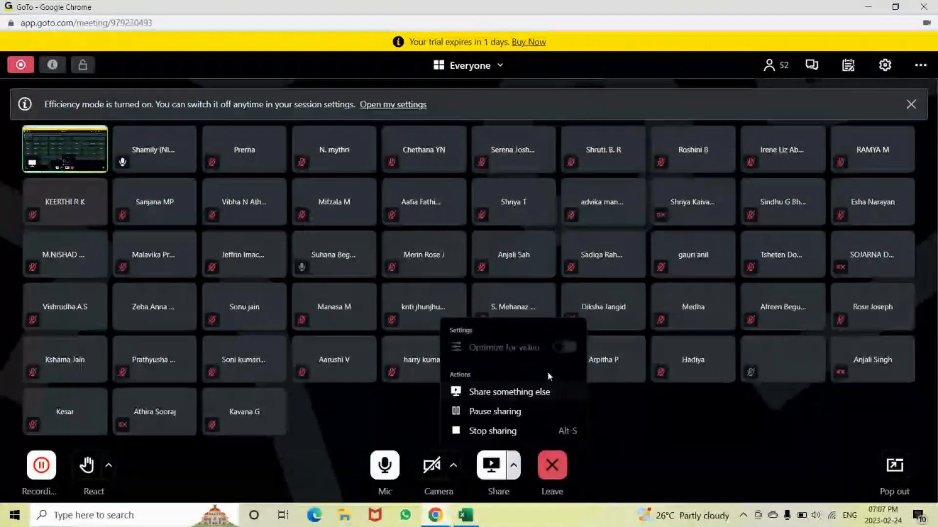
pyautogui.moveTo(548, 377); pyautogui.dragTo(630, 431)
pyautogui.click(630, 425)
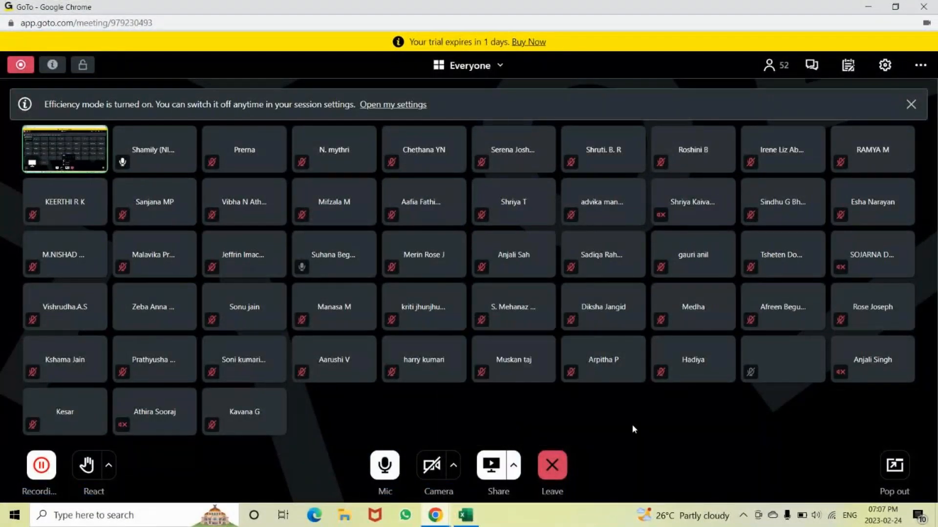
pyautogui.hotkey('alt', 'Tab')
pyautogui.hotkey('alt', 'Tab')
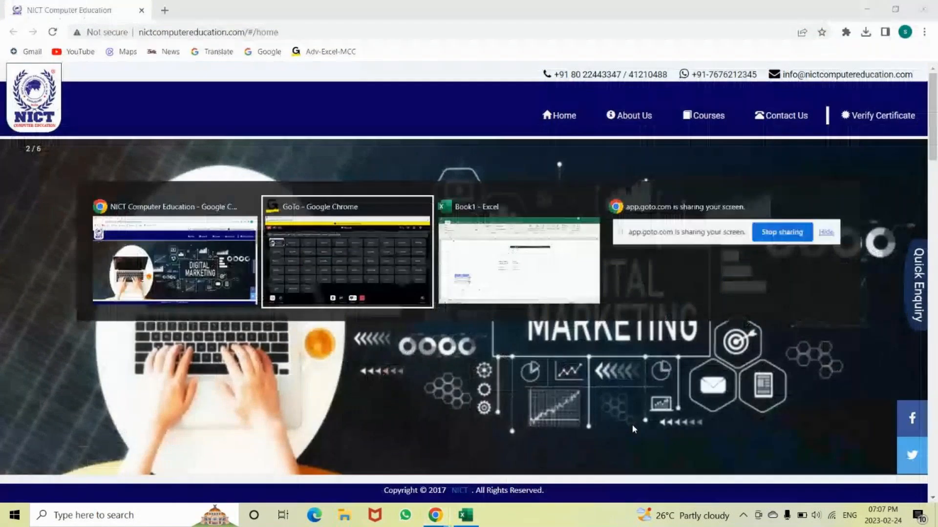
pyautogui.hotkey('alt', 'Tab')
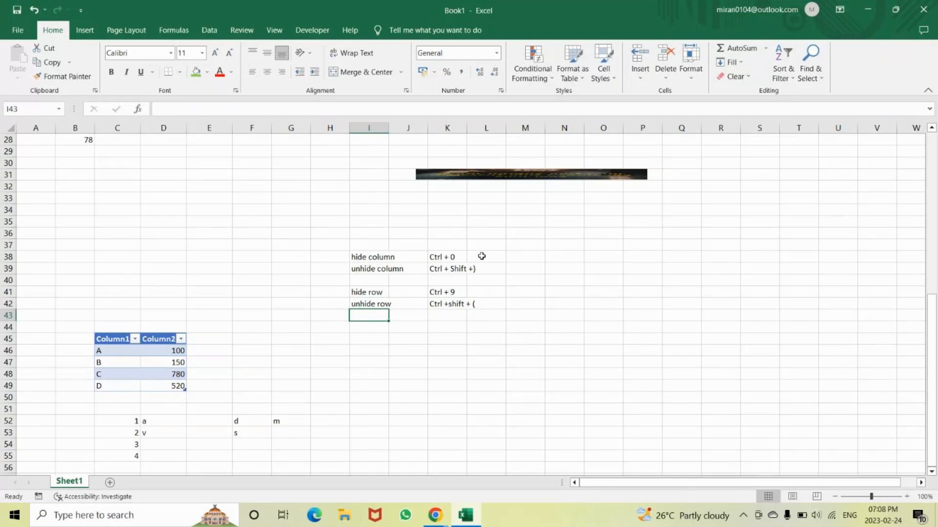
# Enter the Excel file extension ".xlsx" in cell I44
pyautogui.press('Down')
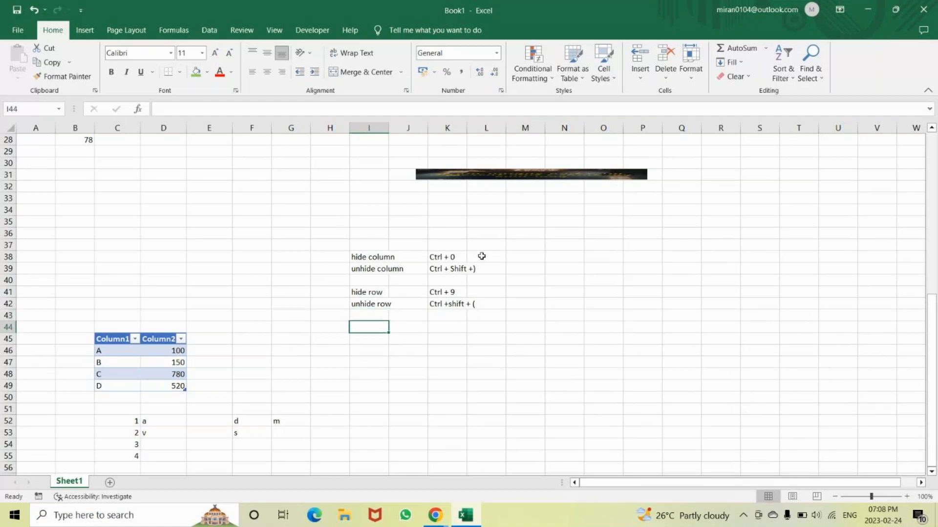
pyautogui.write('.')
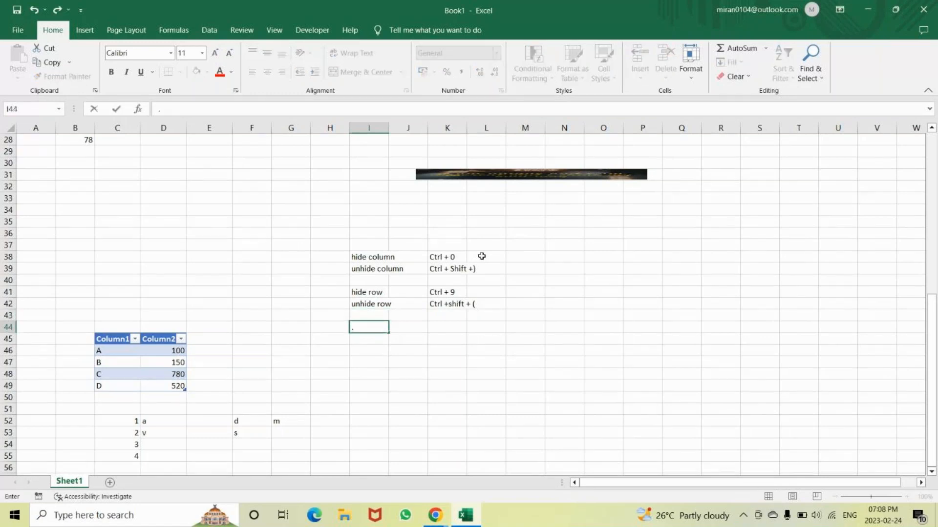
pyautogui.write('xlsx')
pyautogui.press('Return')
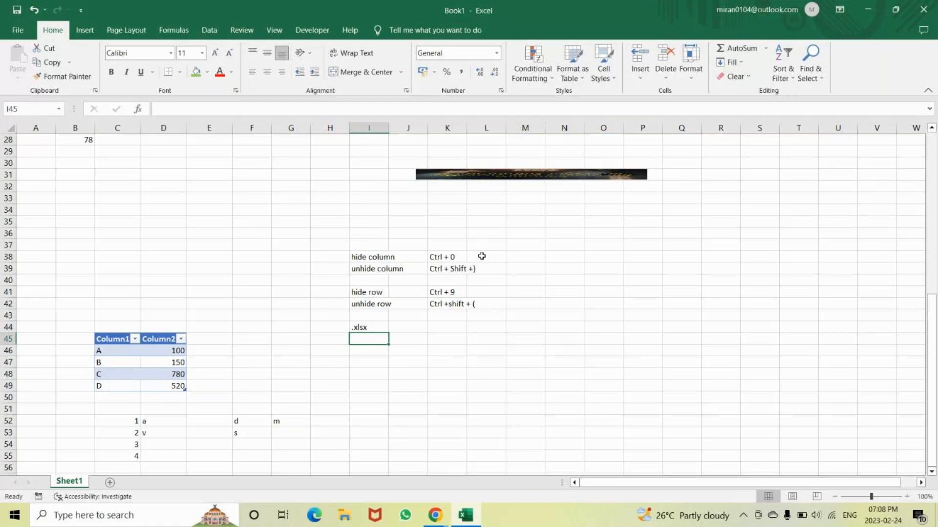
# Select the entire rows 38 and 39 together, which hold the column hide and unhide notes
pyautogui.scroll(1, 481, 256)
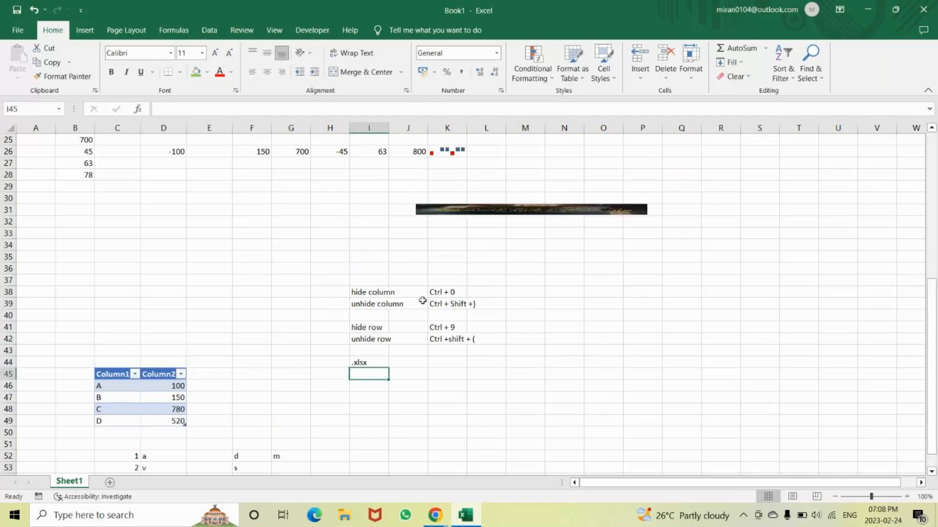
pyautogui.click(355, 291)
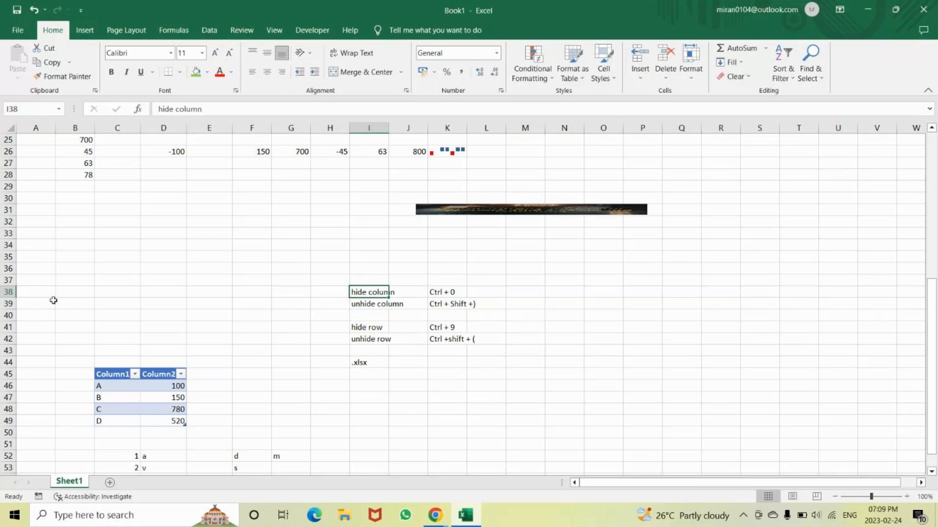
pyautogui.click(8, 291)
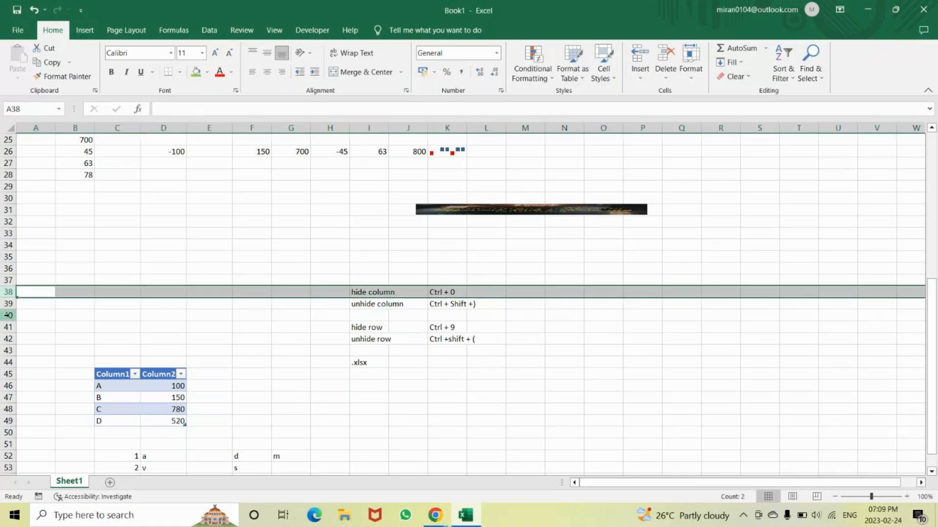
pyautogui.click(3, 304)
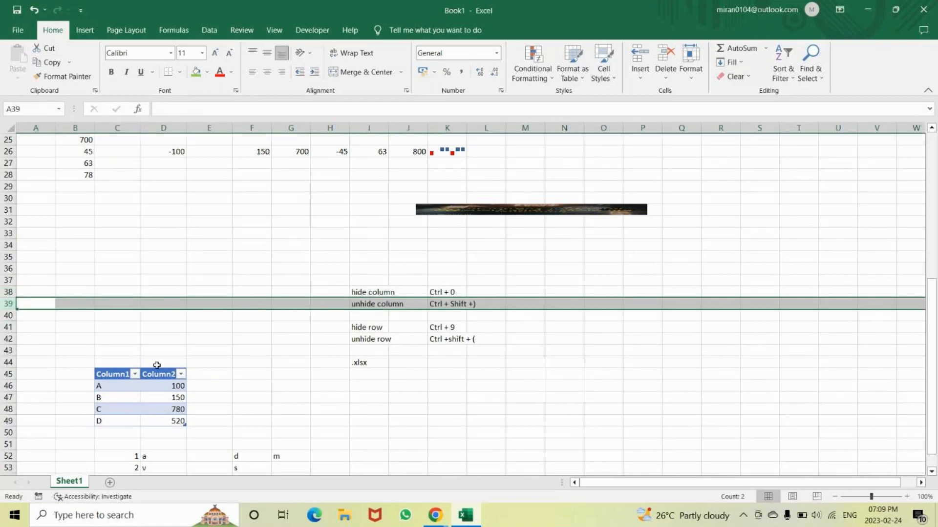
pyautogui.press('Up')
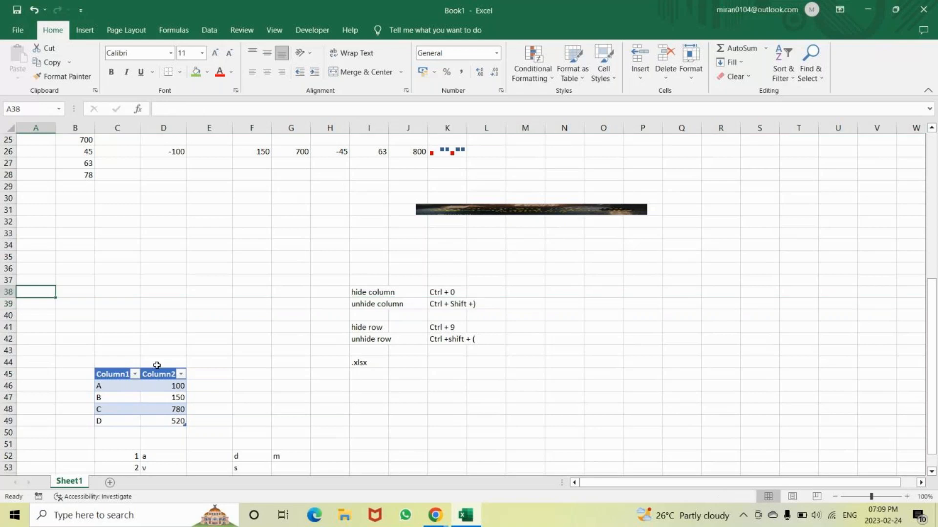
pyautogui.click(10, 292)
pyautogui.click(9, 301)
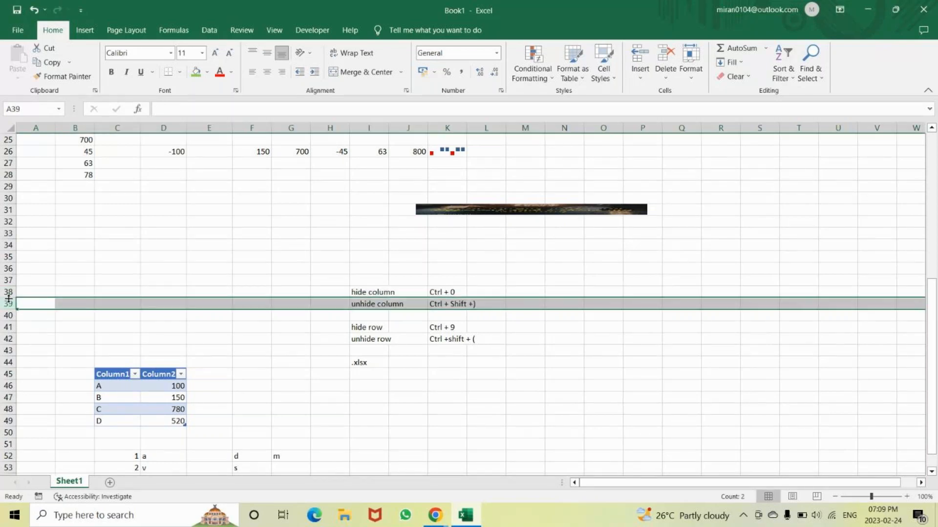
pyautogui.click(7, 292)
pyautogui.moveTo(7, 292); pyautogui.dragTo(3, 304)
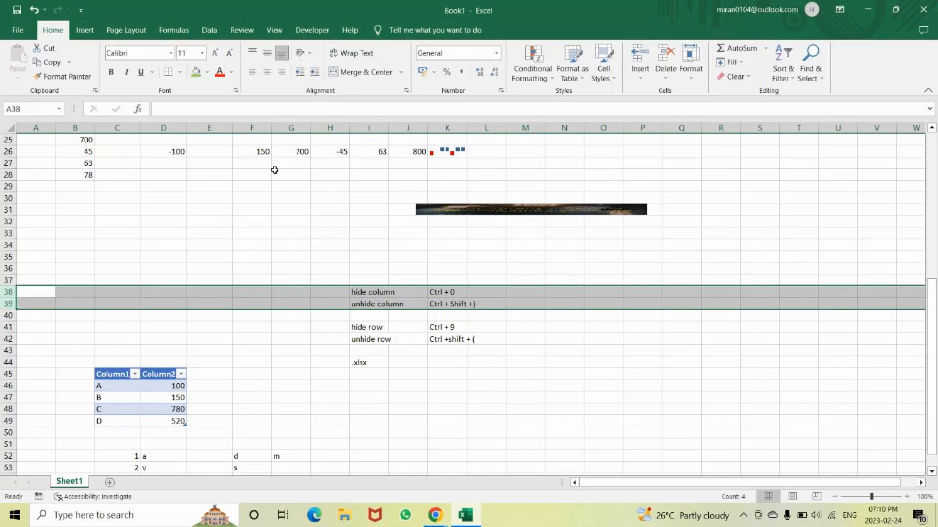
# View the Existing Connections dialog of the Timeline filter from R31 and close it without choosing a connection
pyautogui.click(85, 30)
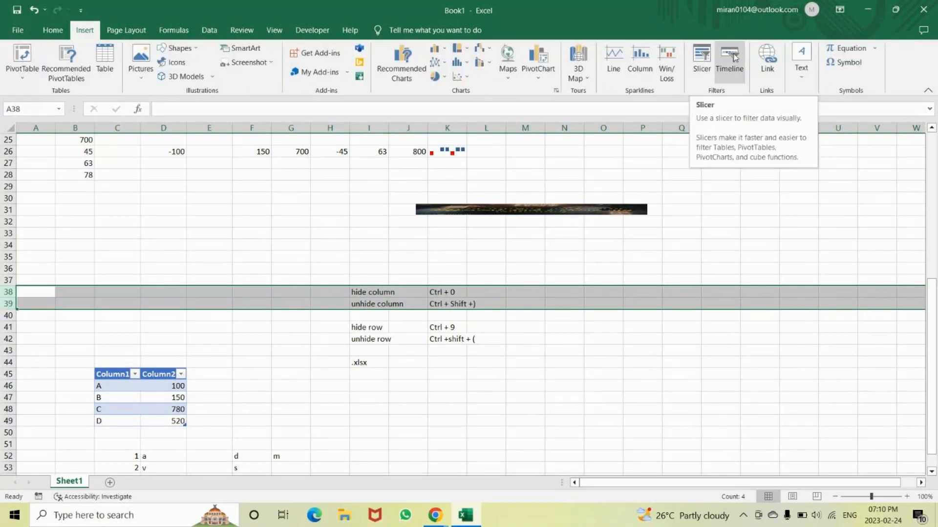
pyautogui.click(737, 205)
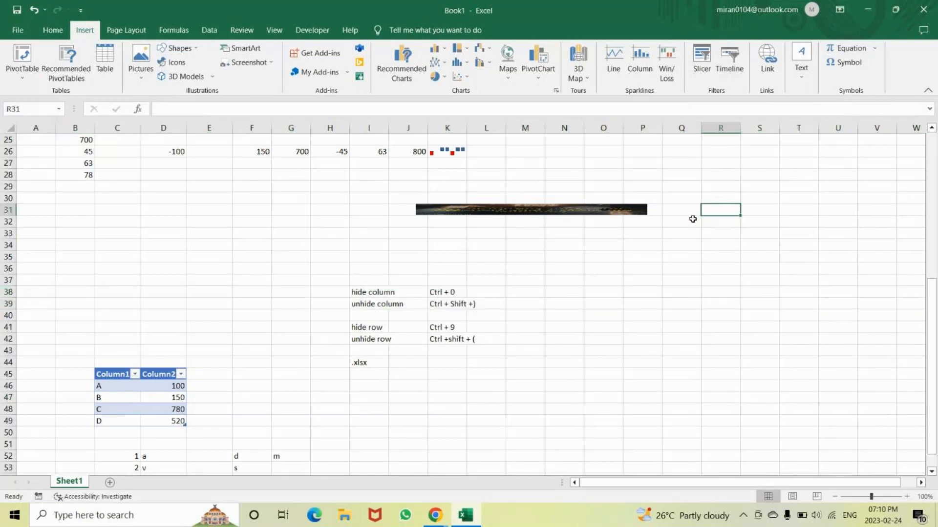
pyautogui.click(729, 51)
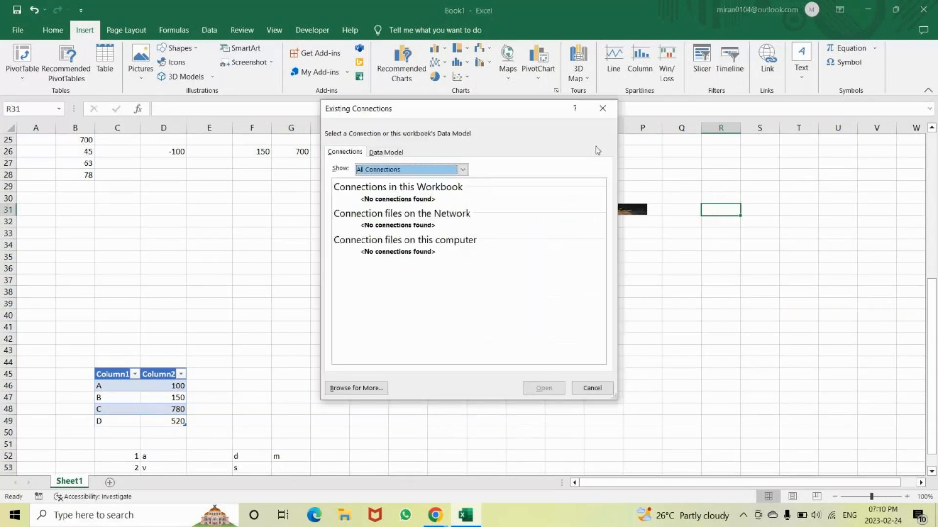
pyautogui.press('Escape')
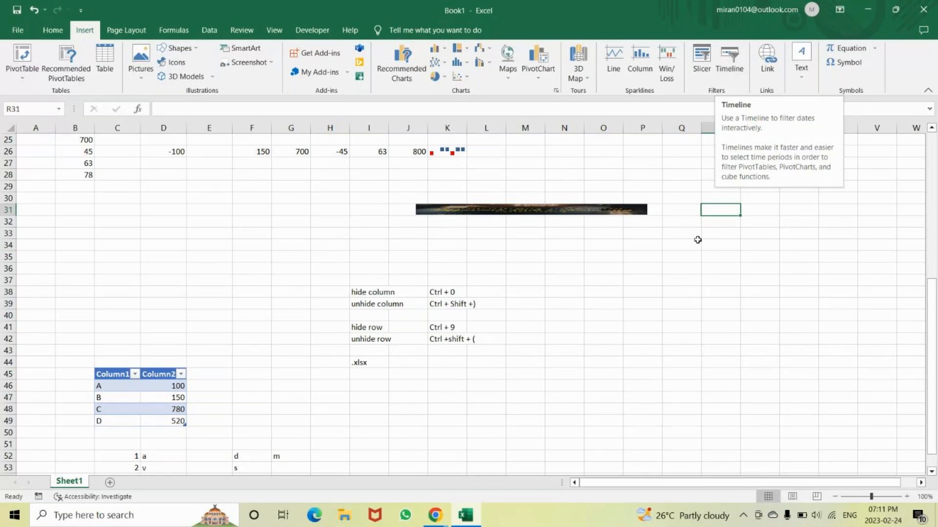
# Try to enter the formula "=IF(and9or" in cell O35
pyautogui.click(609, 255)
pyautogui.write('=')
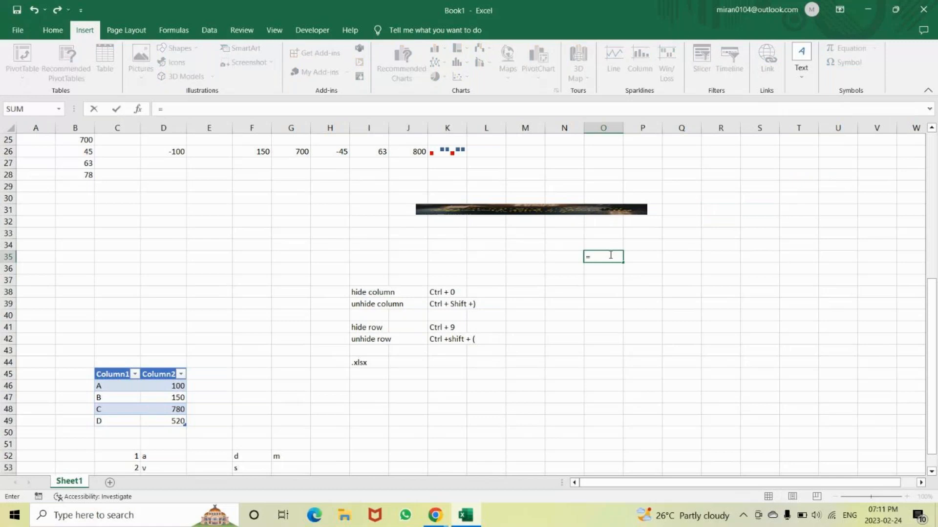
pyautogui.write('IF(')
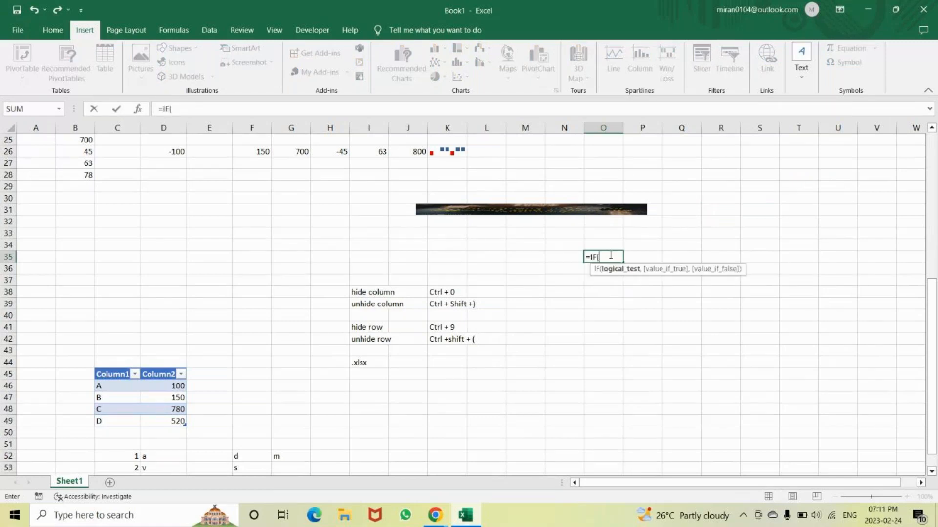
pyautogui.write('an')
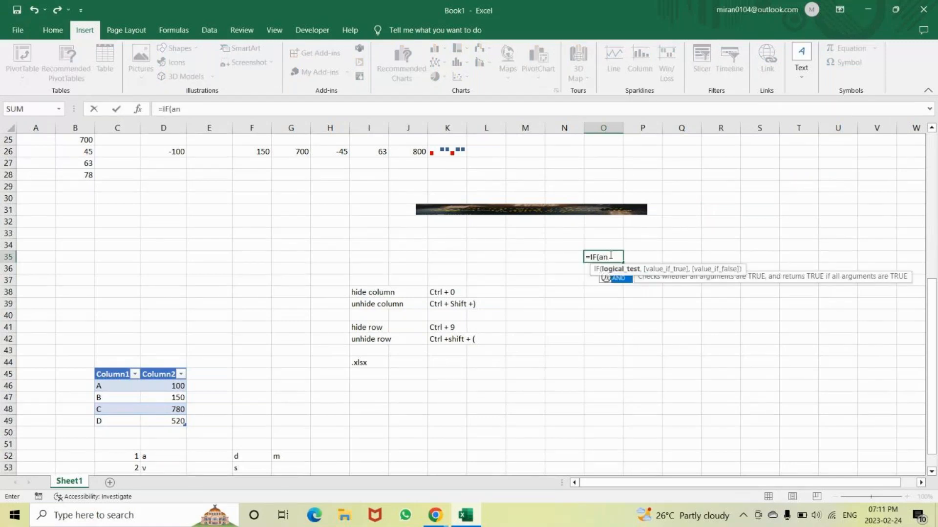
pyautogui.write('d9o')
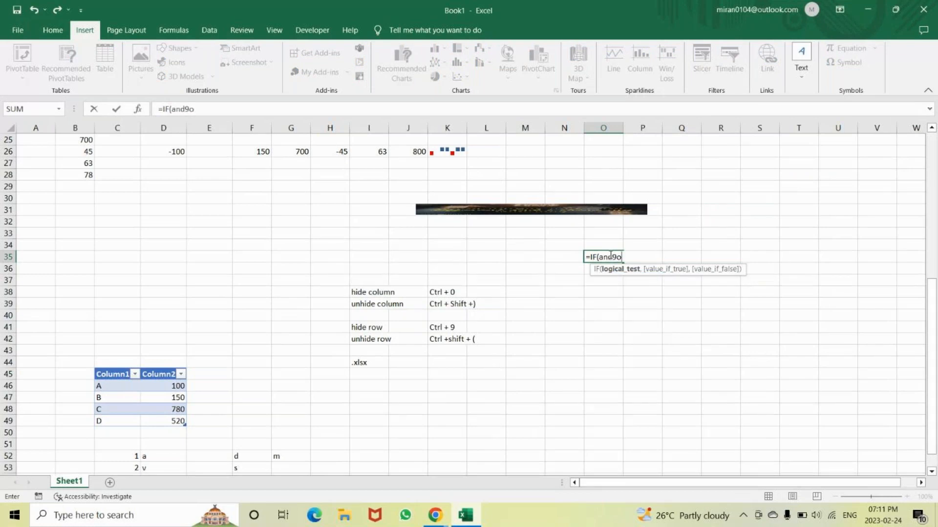
pyautogui.write('r')
pyautogui.press('Return')
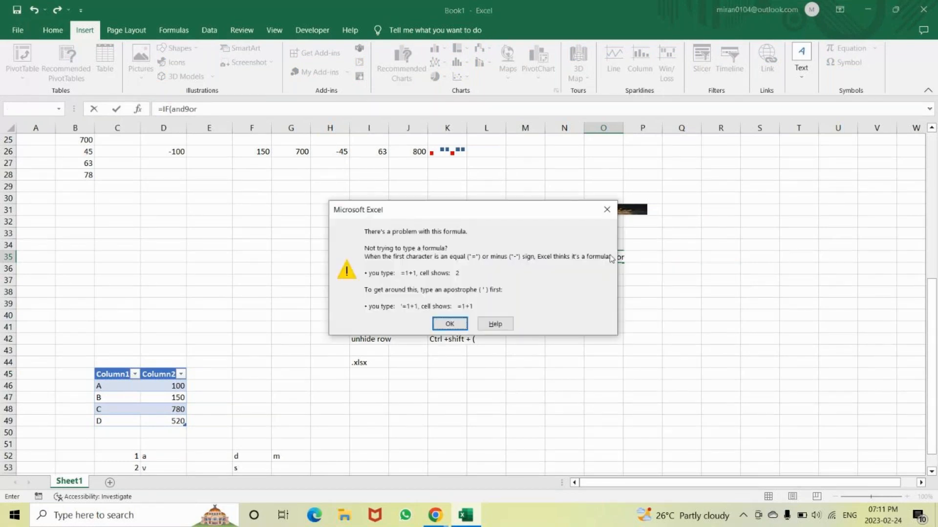
pyautogui.click(607, 210)
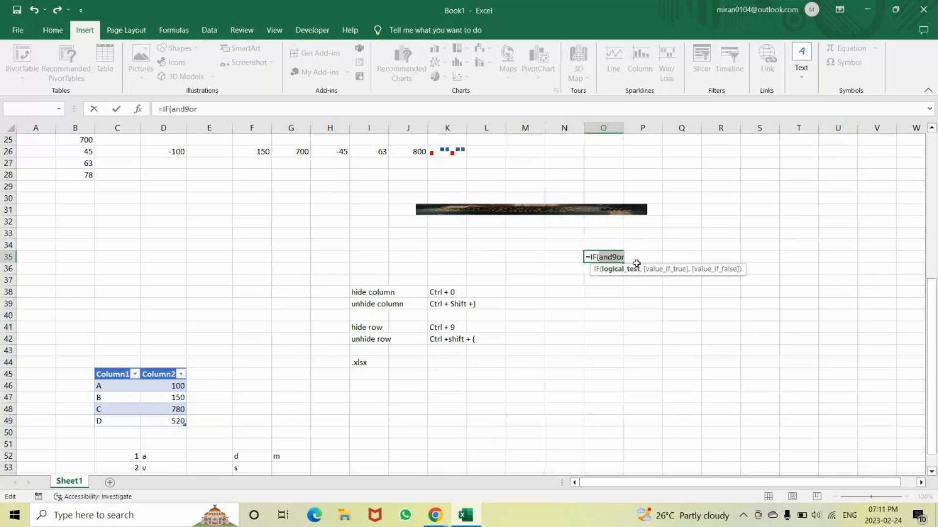
# Rework the O35 formula into the nested function start "=IF(AND(OR(" as an illustration and clear the entry
pyautogui.click(634, 256)
pyautogui.press('BackSpace')
pyautogui.press('BackSpace')
pyautogui.press('BackSpace')
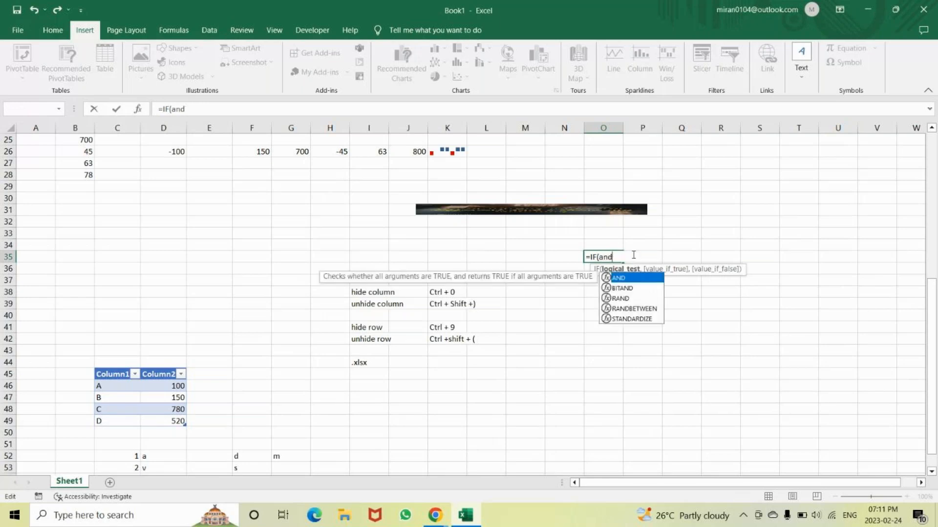
pyautogui.press('Tab')
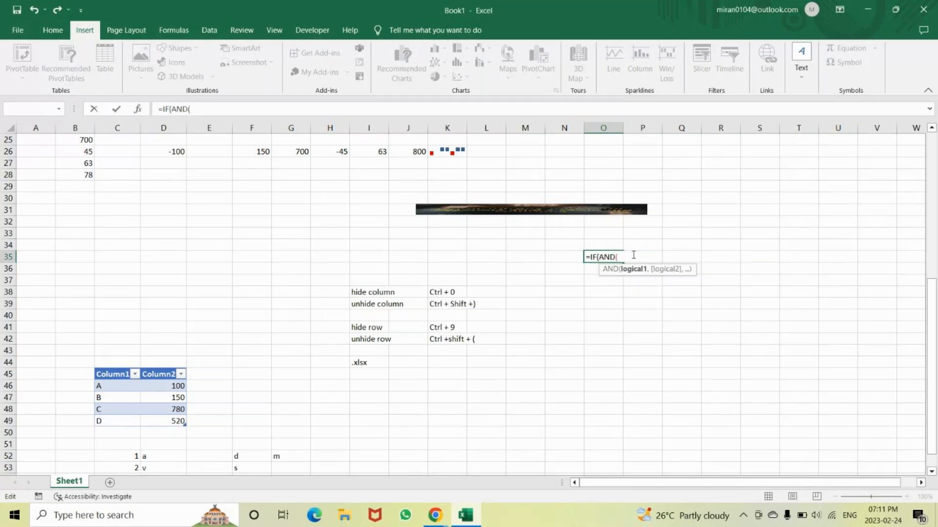
pyautogui.write('or')
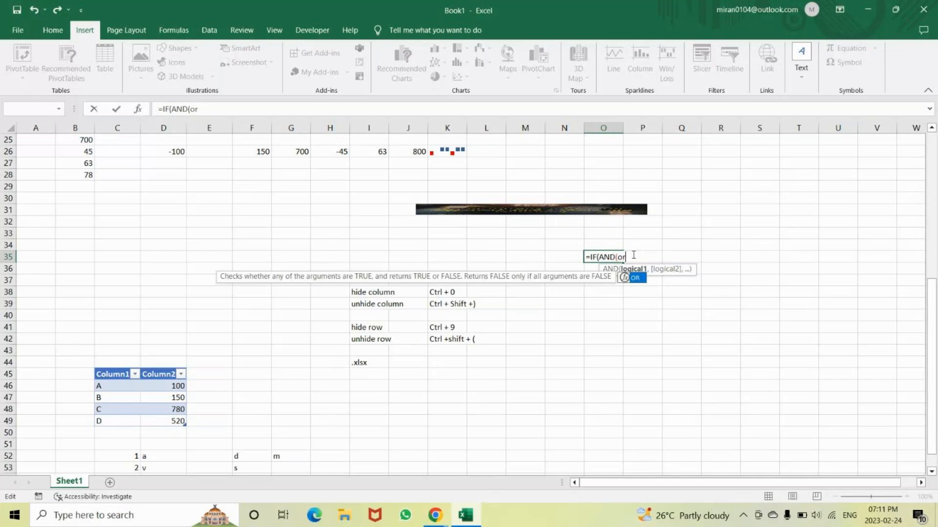
pyautogui.press('Tab')
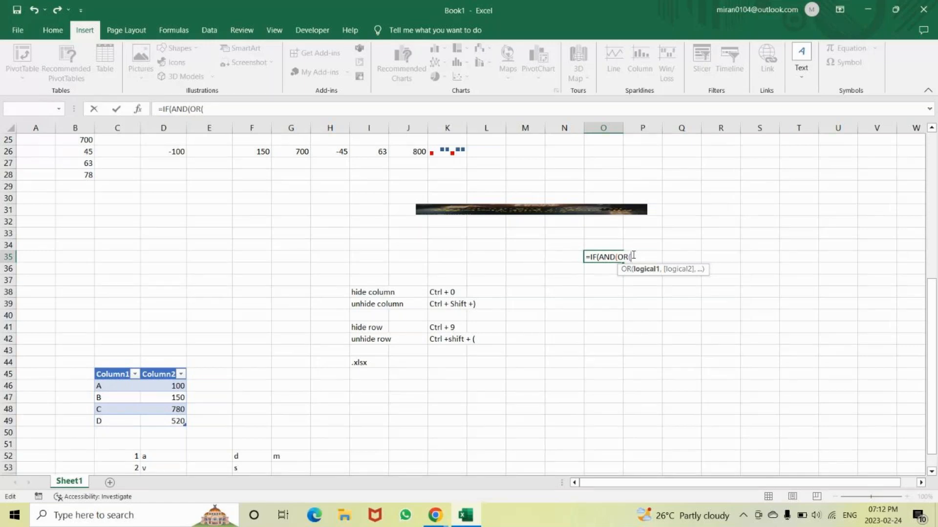
pyautogui.press('BackSpace')
pyautogui.press('BackSpace')
pyautogui.press('BackSpace')
pyautogui.press('BackSpace')
pyautogui.press('BackSpace')
pyautogui.press('BackSpace')
pyautogui.press('BackSpace')
pyautogui.press('BackSpace')
pyautogui.press('BackSpace')
pyautogui.press('BackSpace')
pyautogui.press('BackSpace')
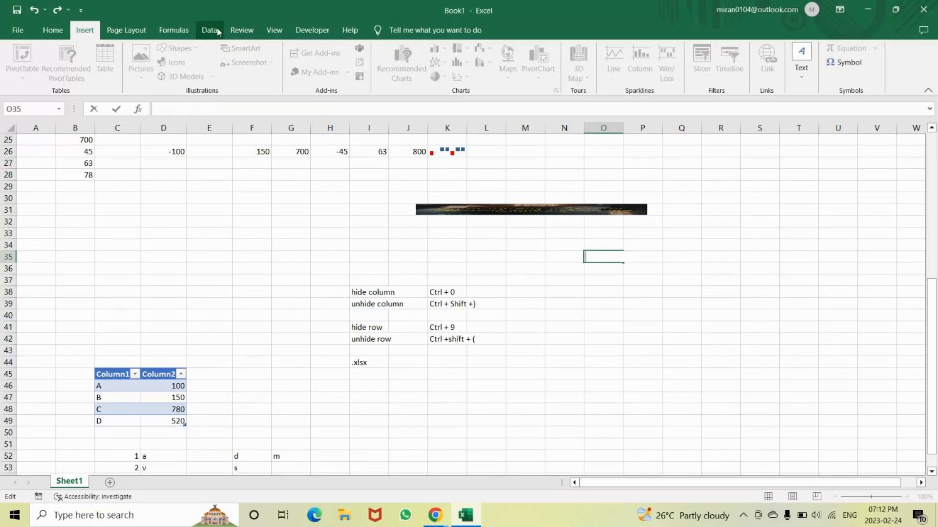
# Add a new worksheet after Sheet1 and return to Sheet1
pyautogui.click(210, 30)
pyautogui.click(273, 255)
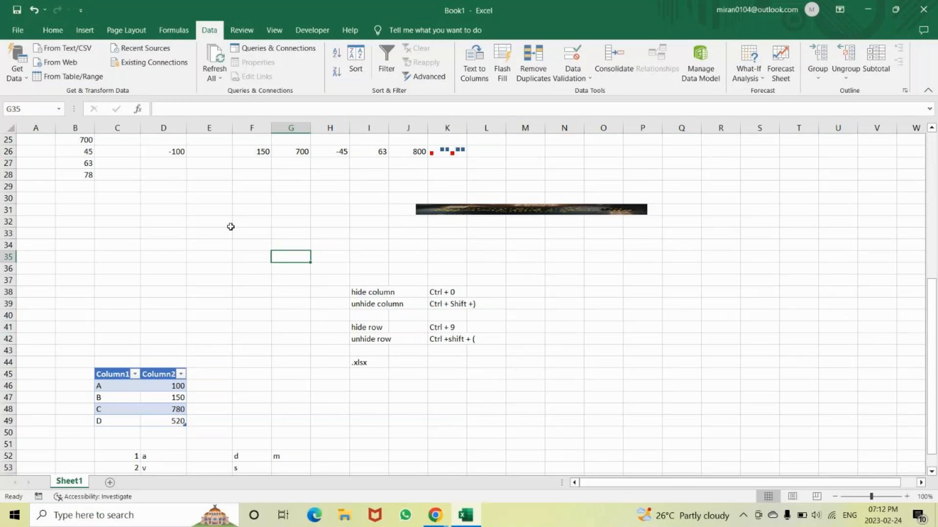
pyautogui.click(109, 483)
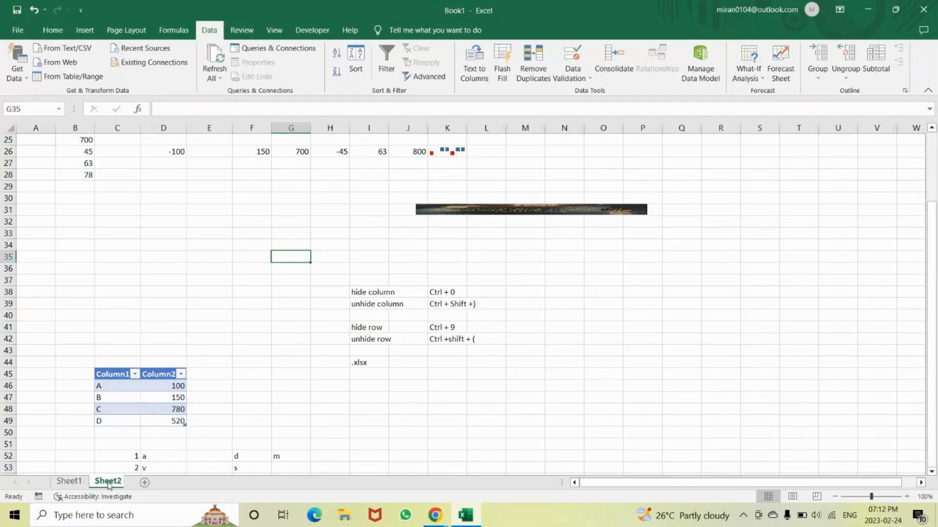
pyautogui.click(68, 482)
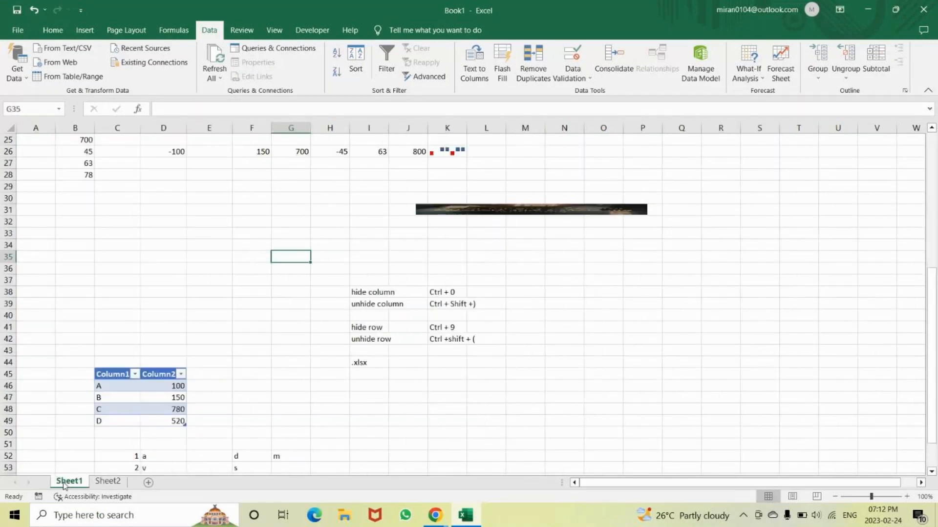
# Total the values in B23:B28 of Sheet1 with AutoSum in cell B29
pyautogui.scroll(4, 435, 172)
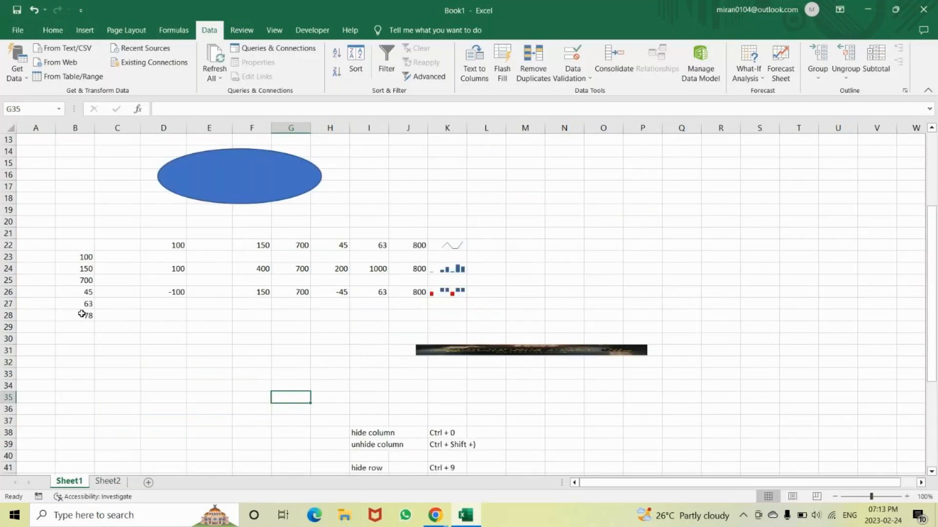
pyautogui.click(79, 332)
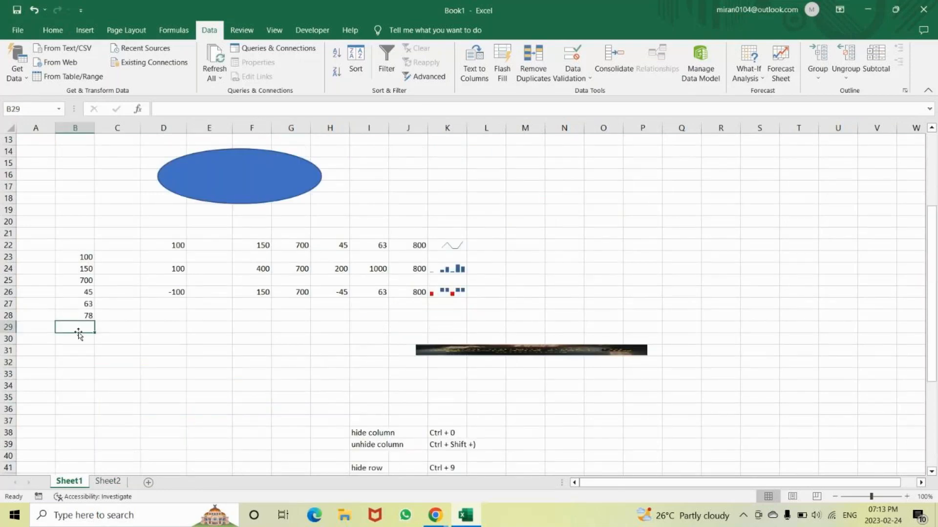
pyautogui.hotkey('alt', '=')
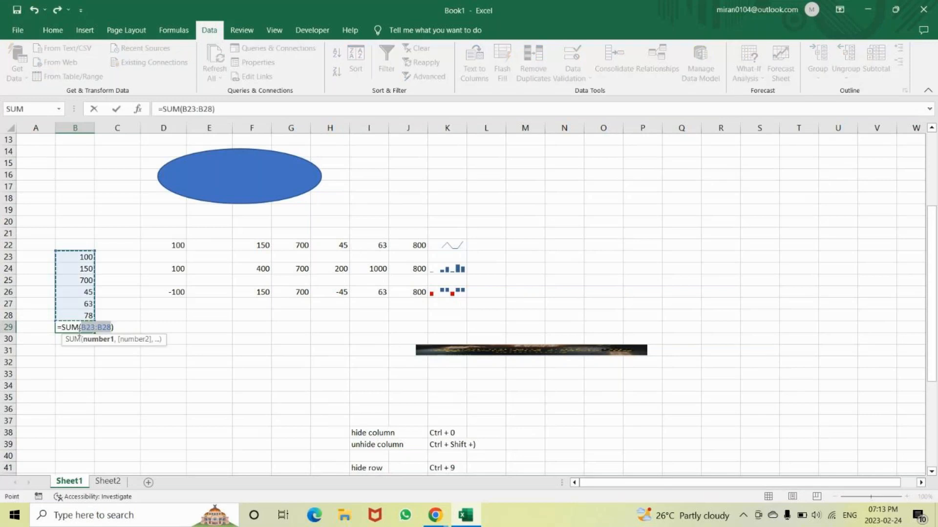
pyautogui.press('Return')
pyautogui.click(79, 331)
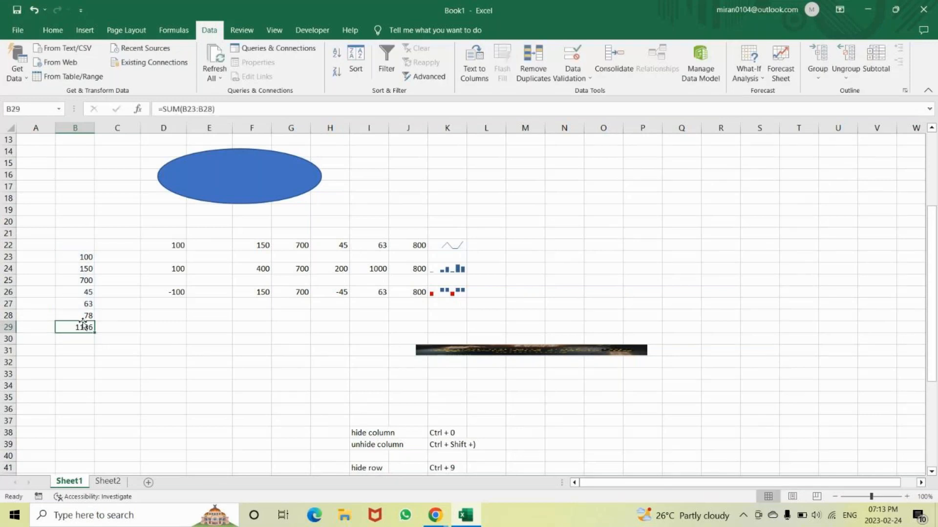
# Link cell B2 of Sheet2 to the total in Sheet1 with the formula =Sheet1!B29 and select B2 to check the reference
pyautogui.click(108, 480)
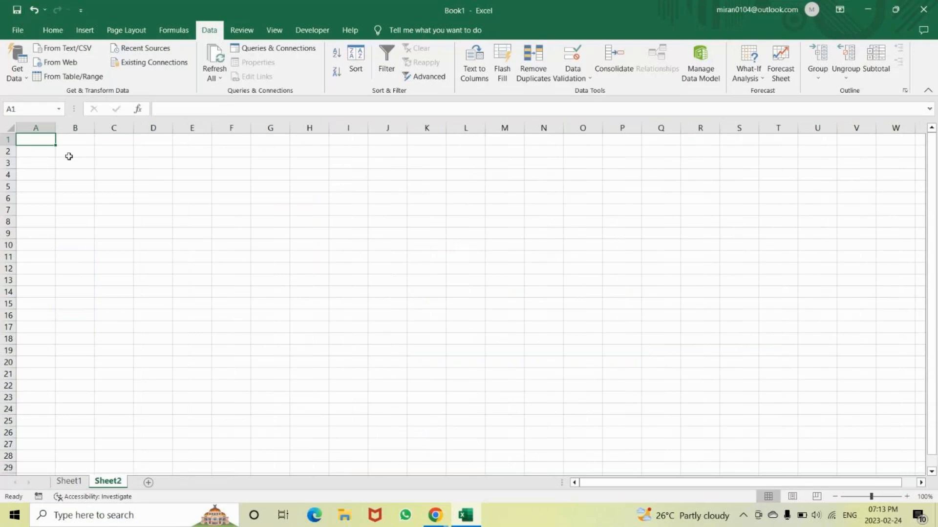
pyautogui.click(72, 153)
pyautogui.write('=')
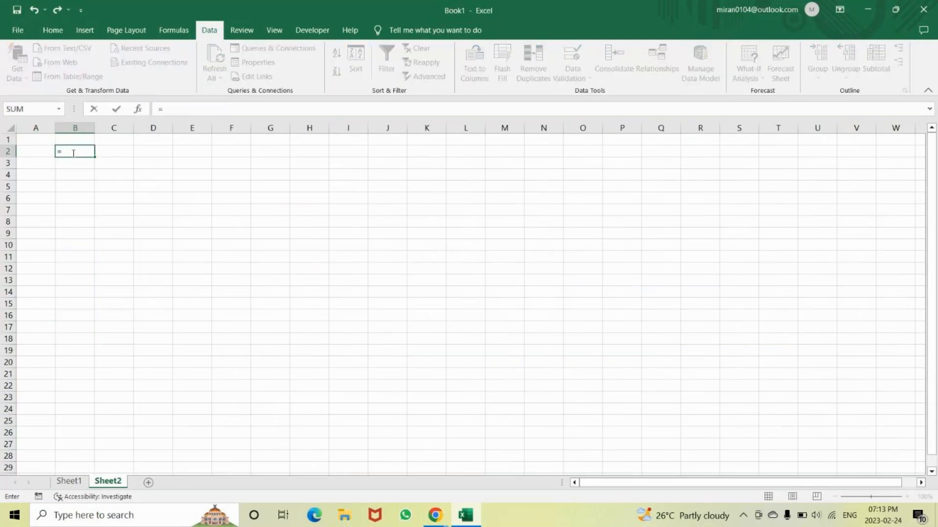
pyautogui.click(55, 480)
pyautogui.click(83, 325)
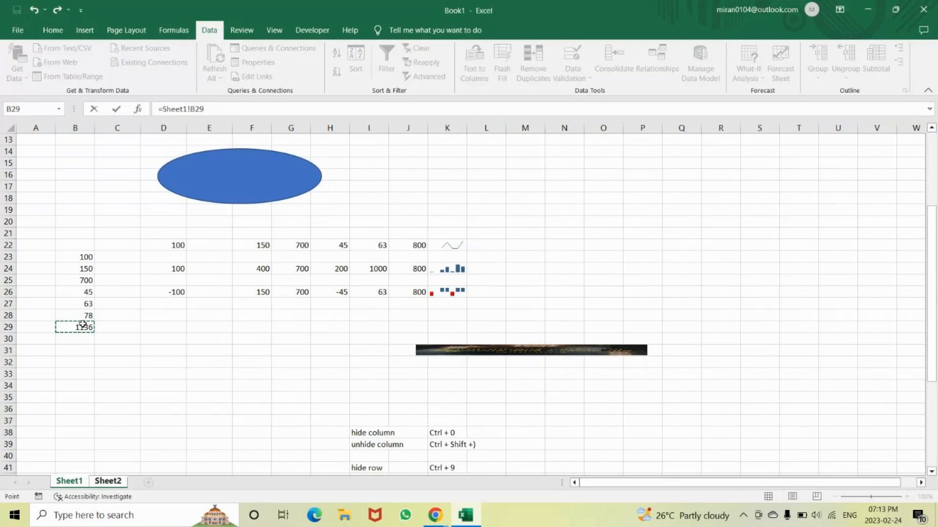
pyautogui.write('\\')
pyautogui.press('Return')
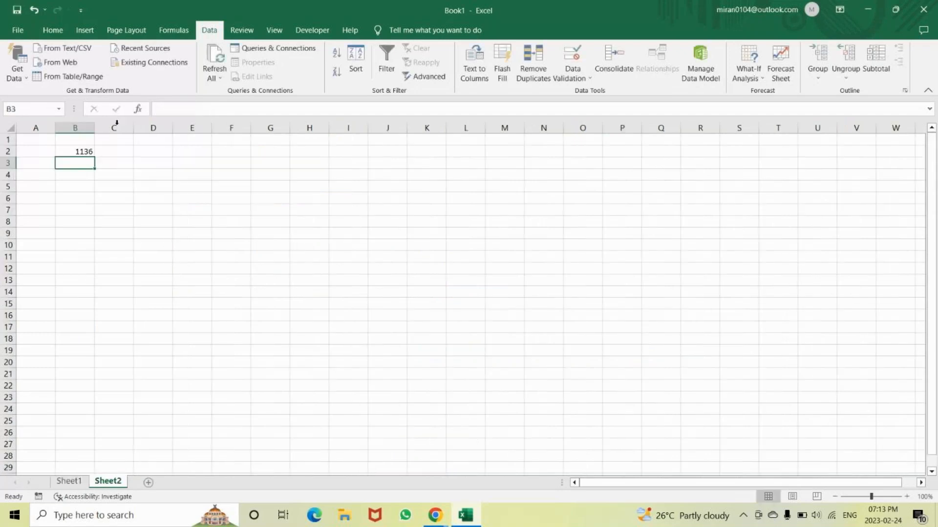
pyautogui.click(75, 151)
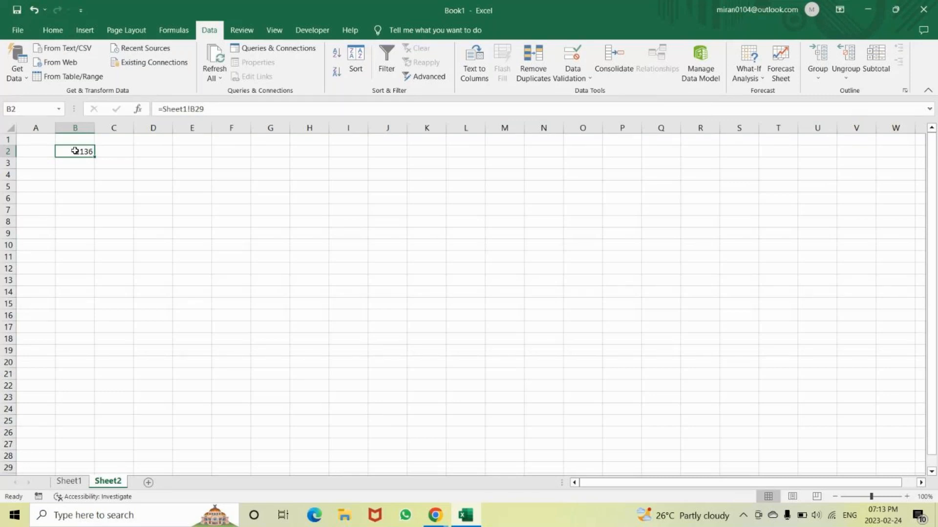
# Highlight rows 1 to 27, columns A to L, column C and row 5 of Sheet2 to point out rows and columns
pyautogui.click(5, 138)
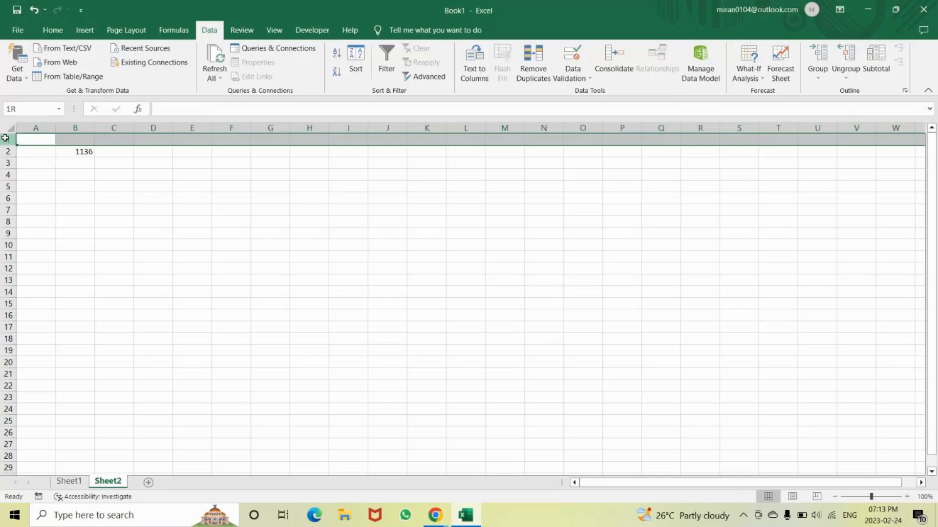
pyautogui.moveTo(5, 138); pyautogui.dragTo(5, 444)
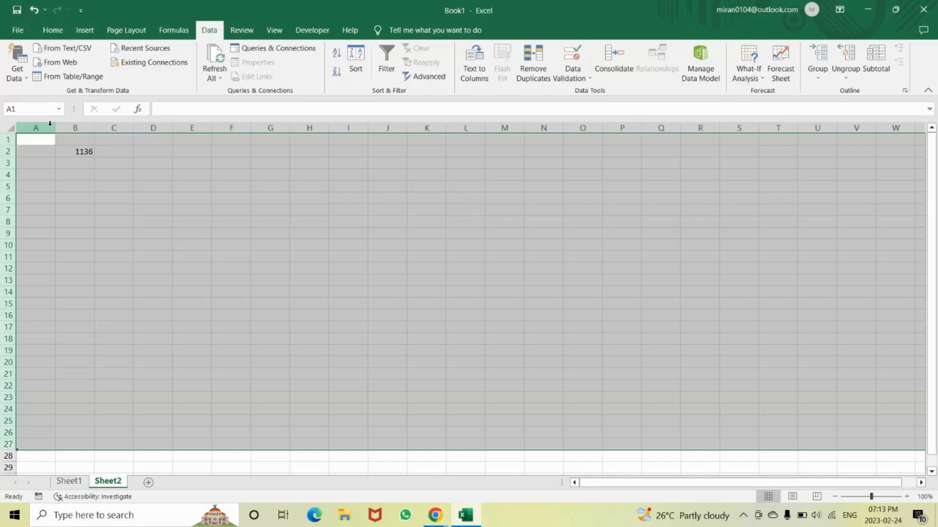
pyautogui.moveTo(50, 123); pyautogui.dragTo(466, 144)
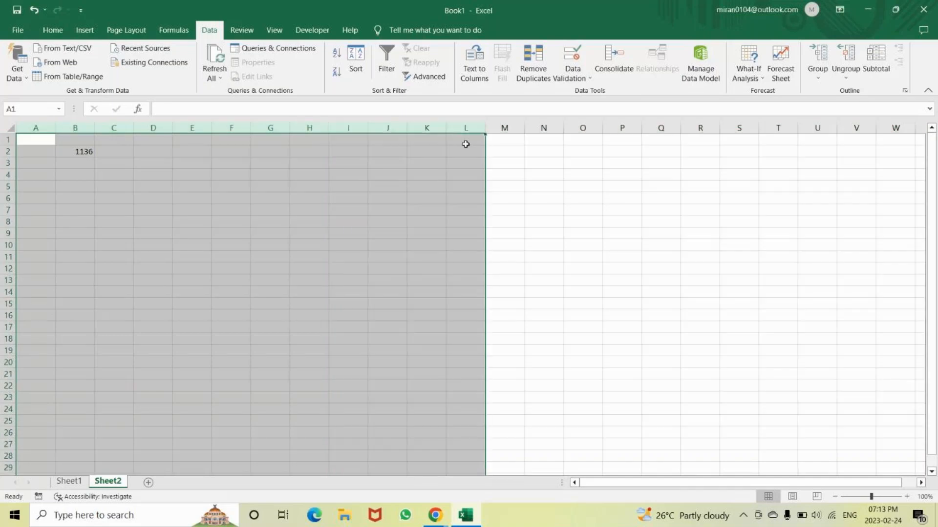
pyautogui.click(503, 165)
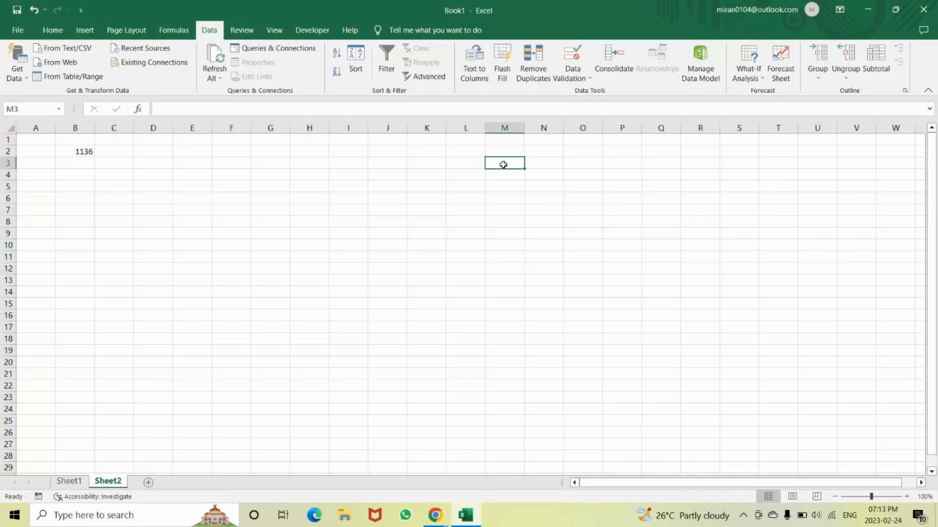
pyautogui.click(201, 199)
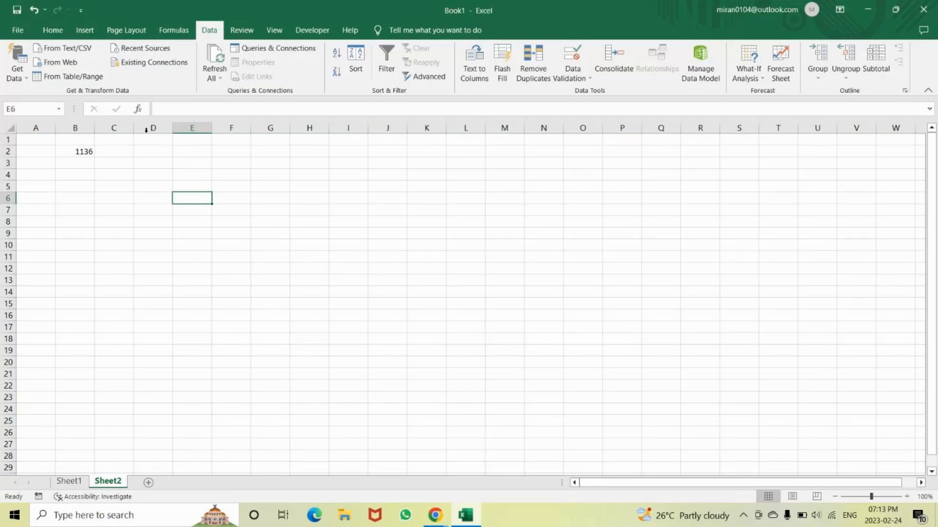
pyautogui.click(120, 128)
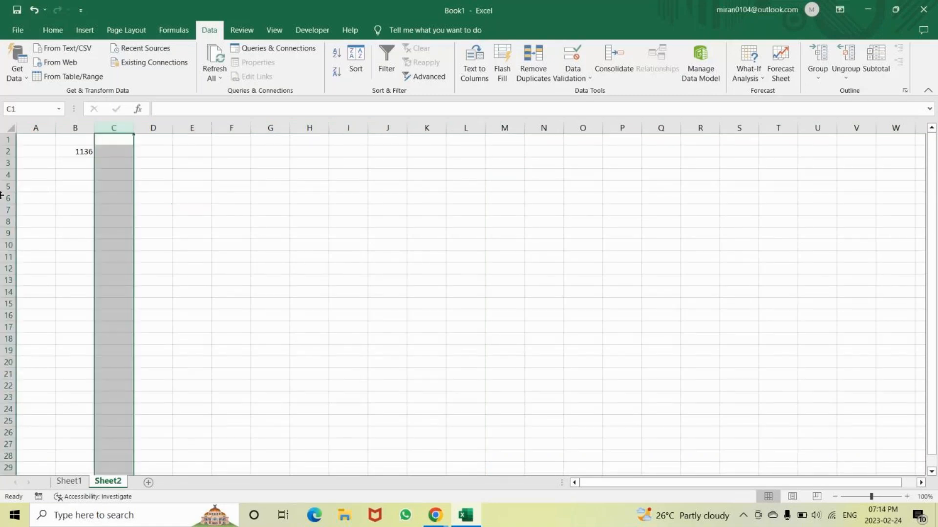
pyautogui.click(6, 187)
pyautogui.click(178, 220)
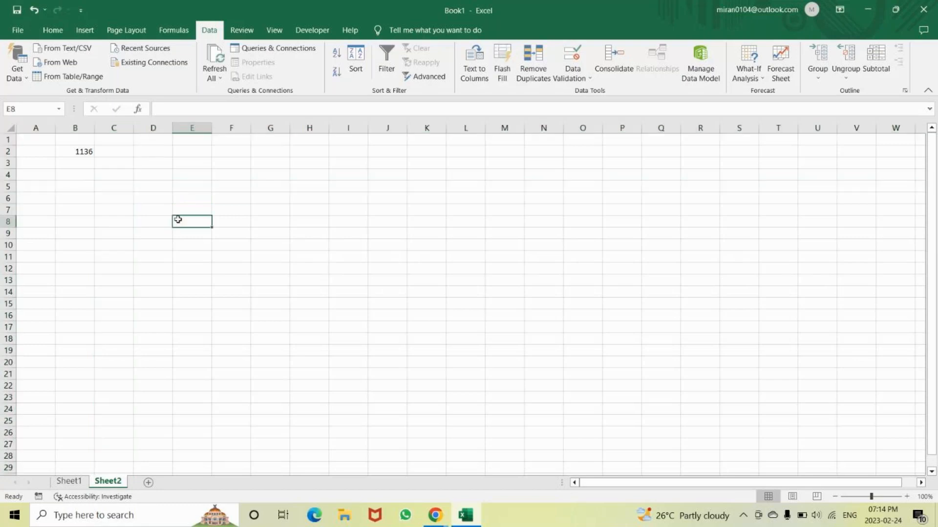
# Enter a short name as a sample text entry in cell E30 of Sheet1
pyautogui.click(69, 481)
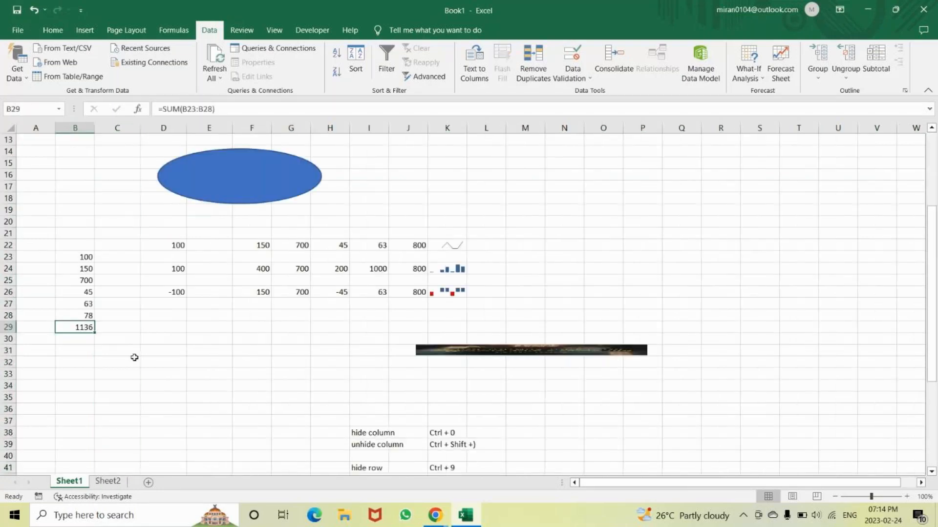
pyautogui.scroll(-3, 311, 386)
pyautogui.scroll(1, 312, 385)
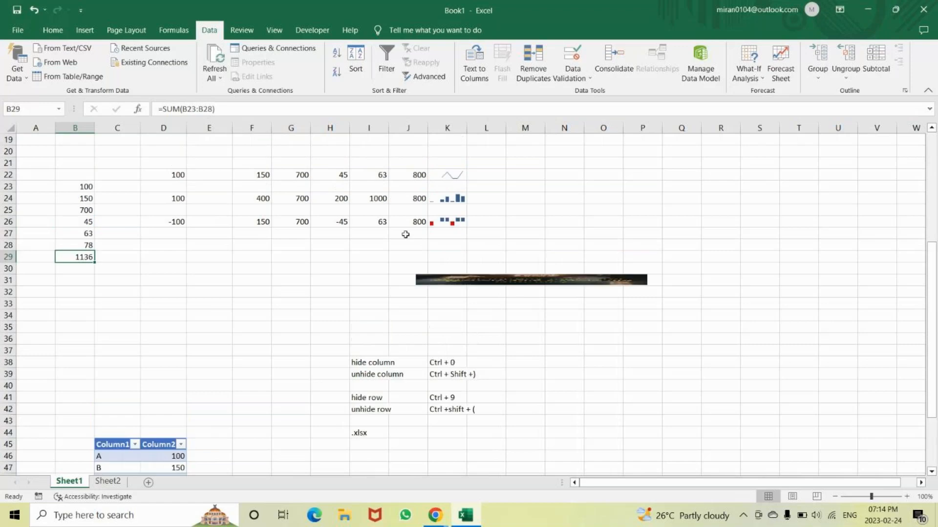
pyautogui.click(193, 270)
pyautogui.write('ba')
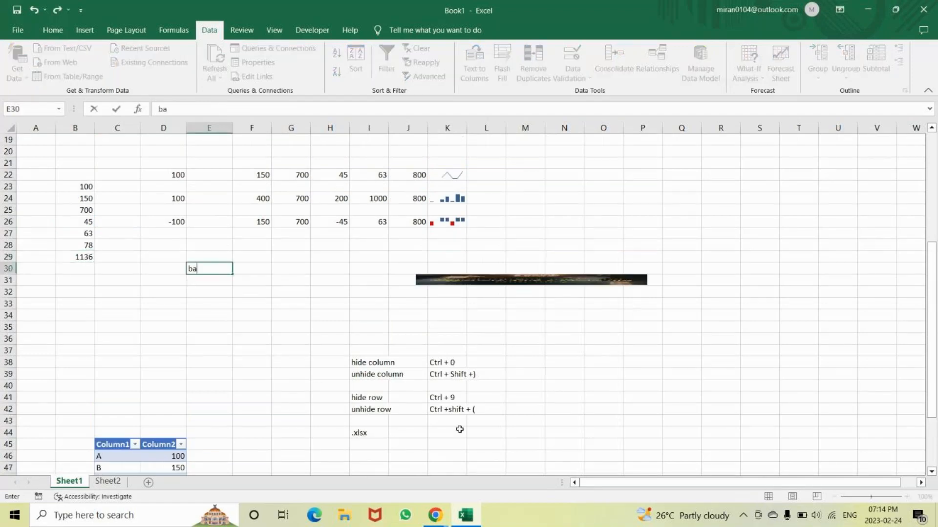
pyautogui.write('la')
pyautogui.press('Return')
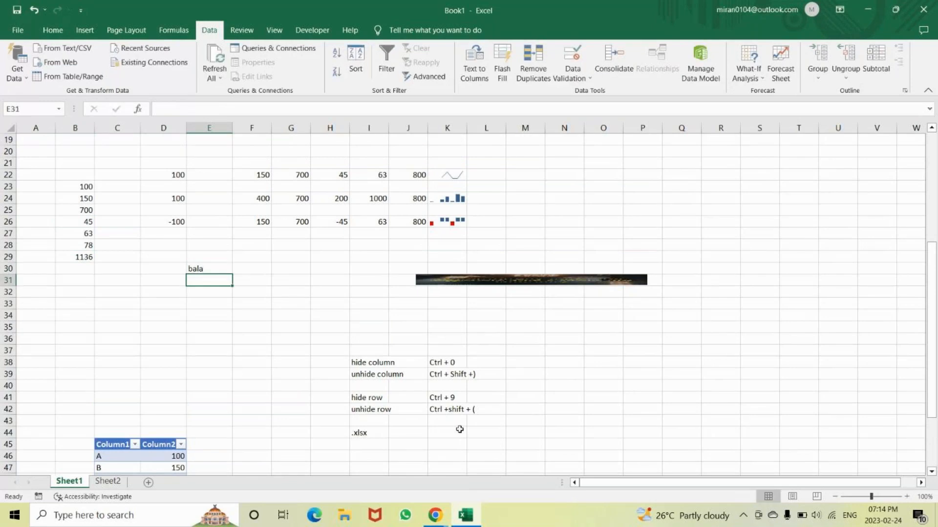
# Enter the number 100 in cell E29, directly above the sample text
pyautogui.click(204, 267)
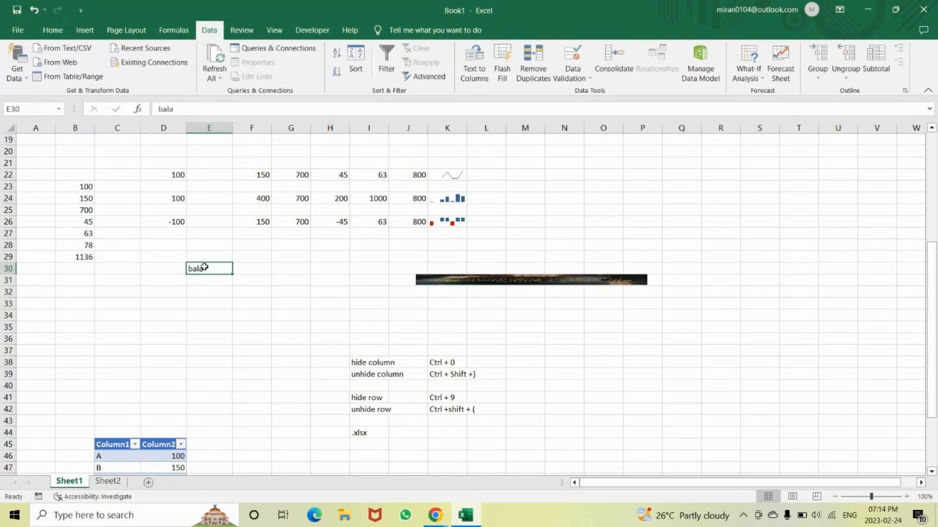
pyautogui.press('Up')
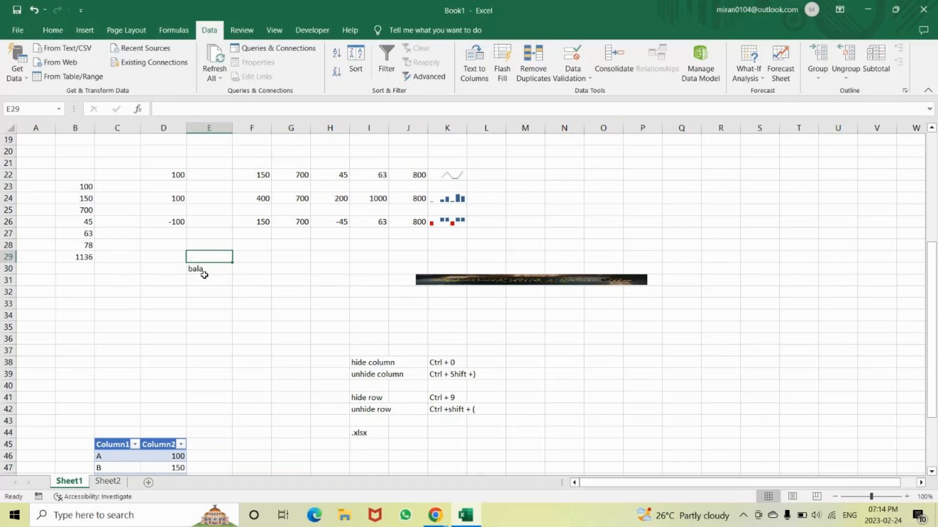
pyautogui.write('100')
pyautogui.press('Return')
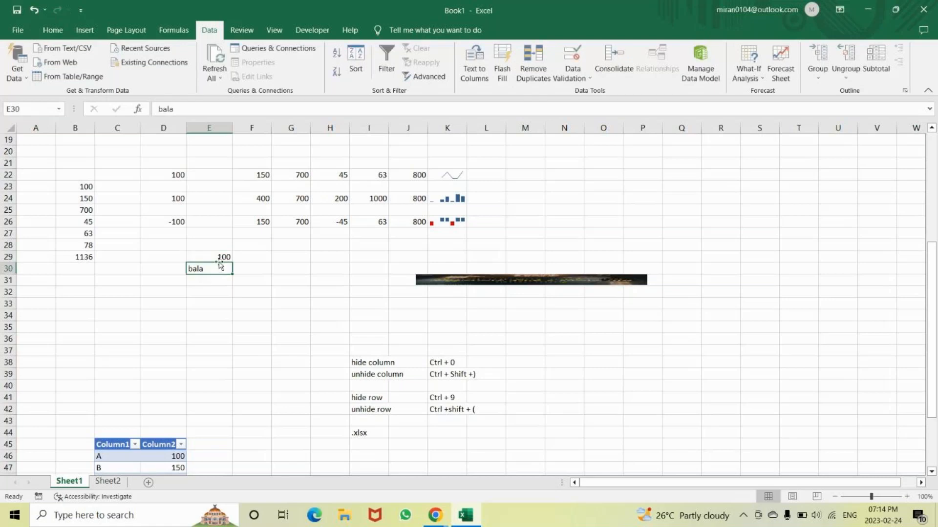
# Compare how the number in E29 and the text in E30 are aligned in their cells
pyautogui.click(210, 258)
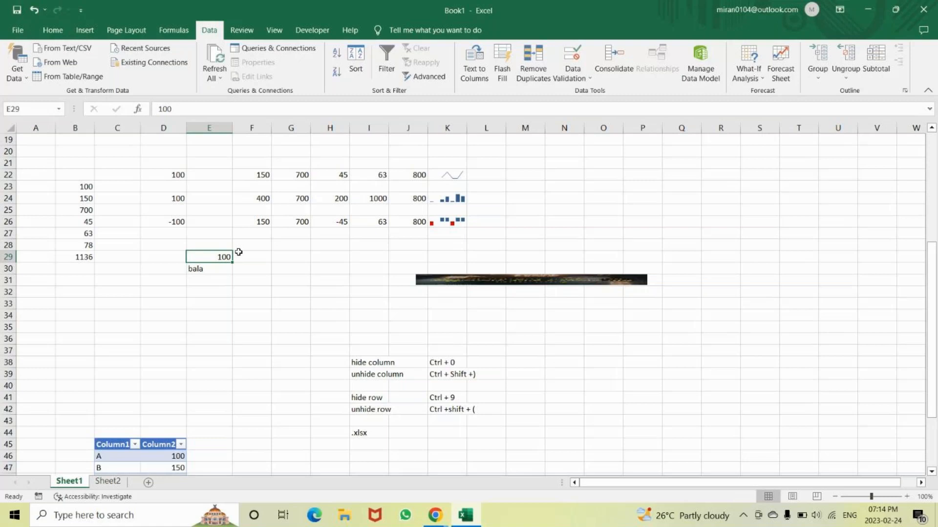
pyautogui.press('Down')
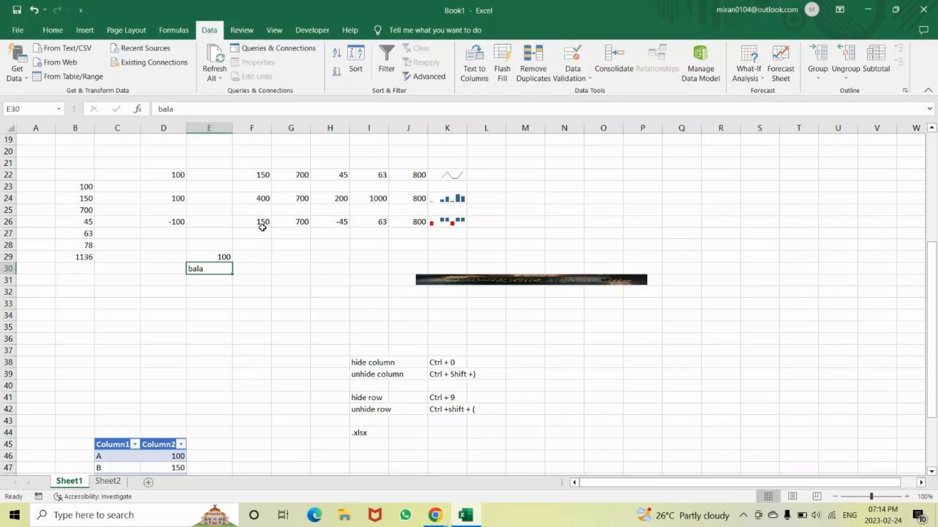
pyautogui.press('Up')
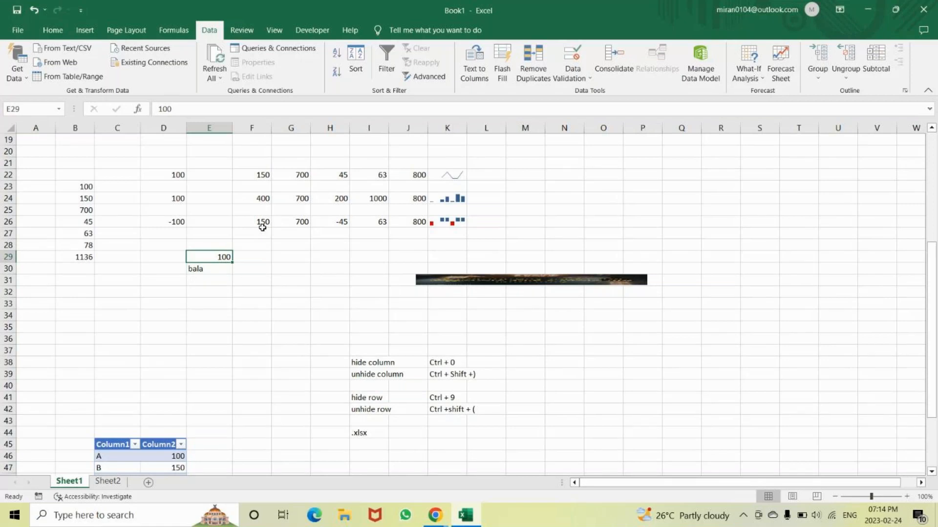
pyautogui.press('Down')
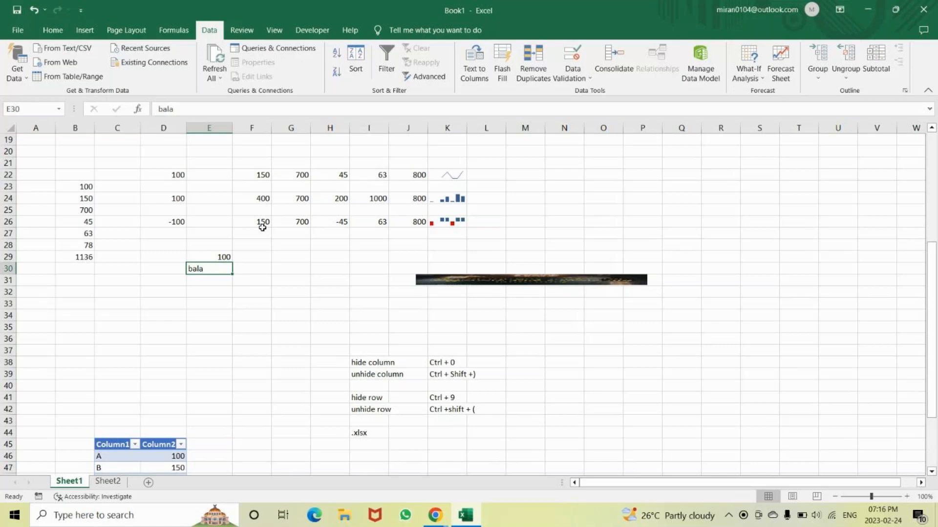
pyautogui.press('Up')
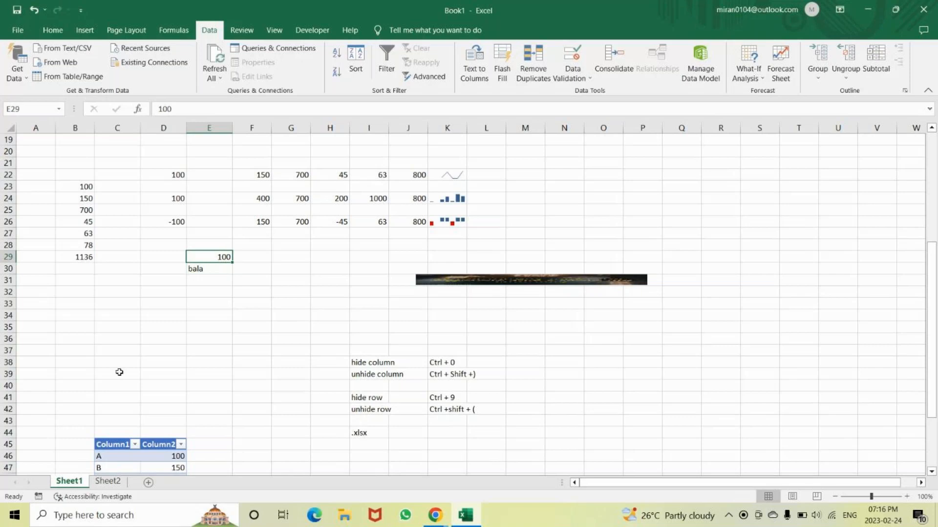
# Begin a =count formula in cell Q25 and review the descriptions of COUNT, COUNTA, COUNTBLANK, COUNTIF and COUNTIFS
pyautogui.click(684, 209)
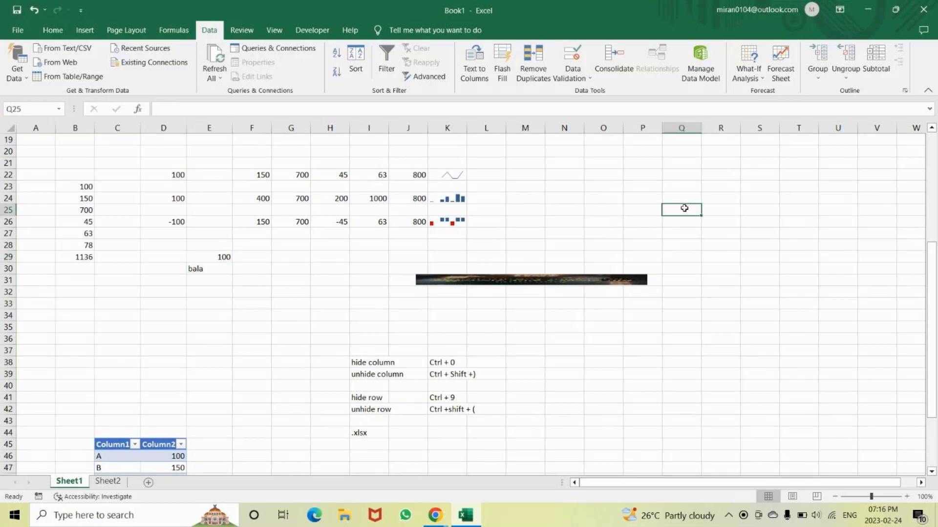
pyautogui.write('=count')
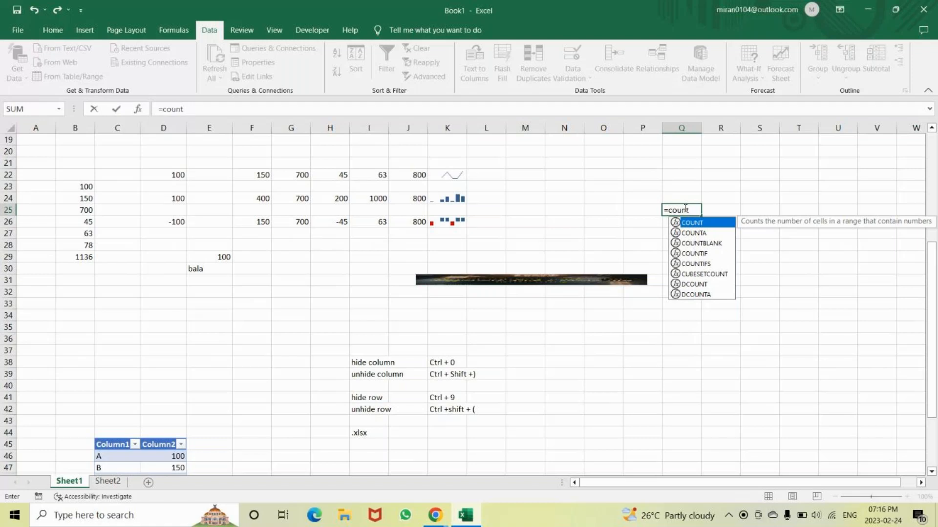
pyautogui.press('Down')
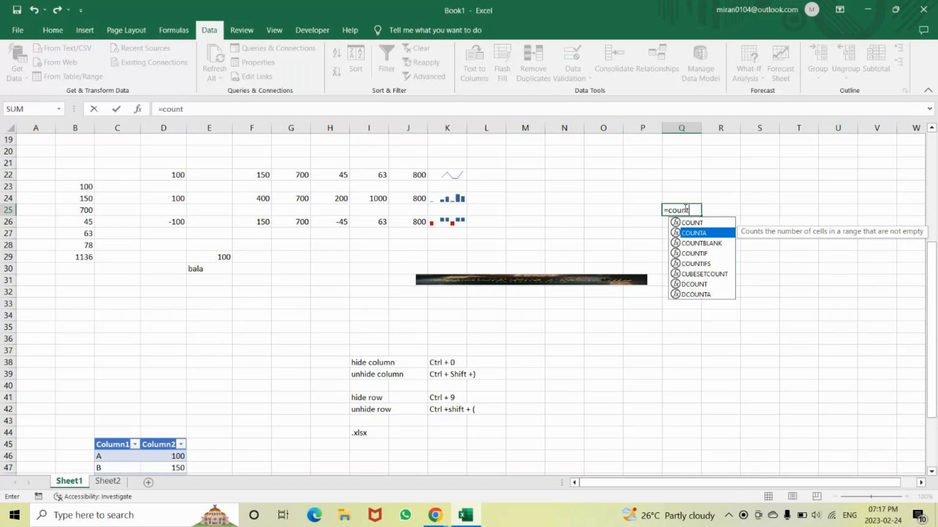
pyautogui.press('Down')
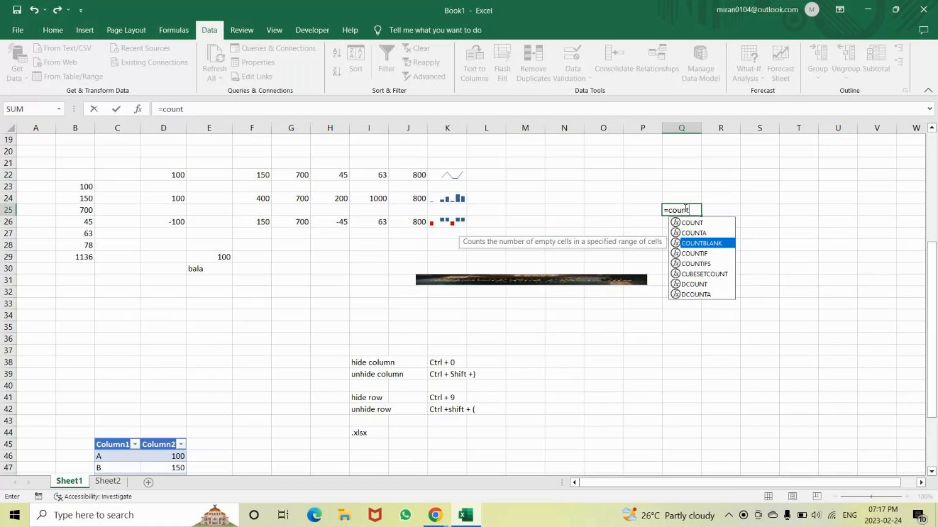
pyautogui.press('Down')
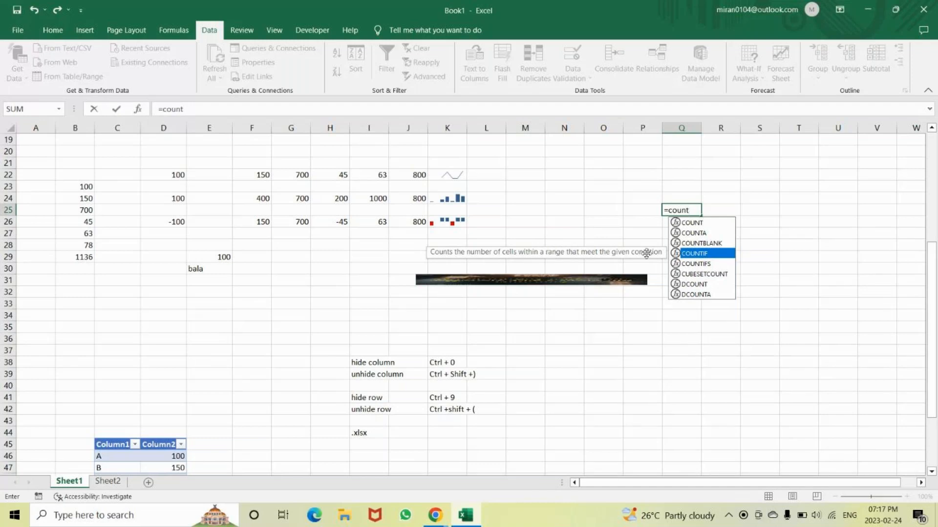
pyautogui.press('Down')
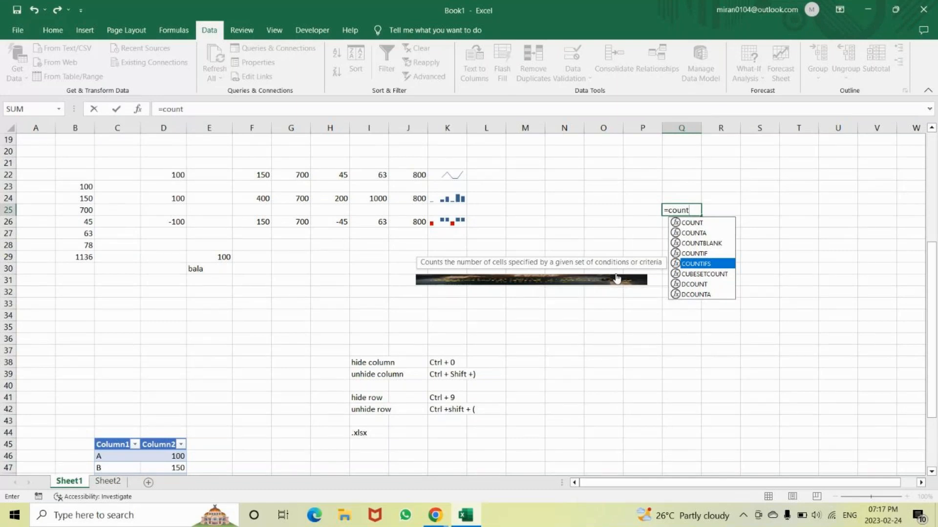
pyautogui.press('Up')
pyautogui.press('Up')
pyautogui.press('Up')
pyautogui.press('Down')
pyautogui.press('Down')
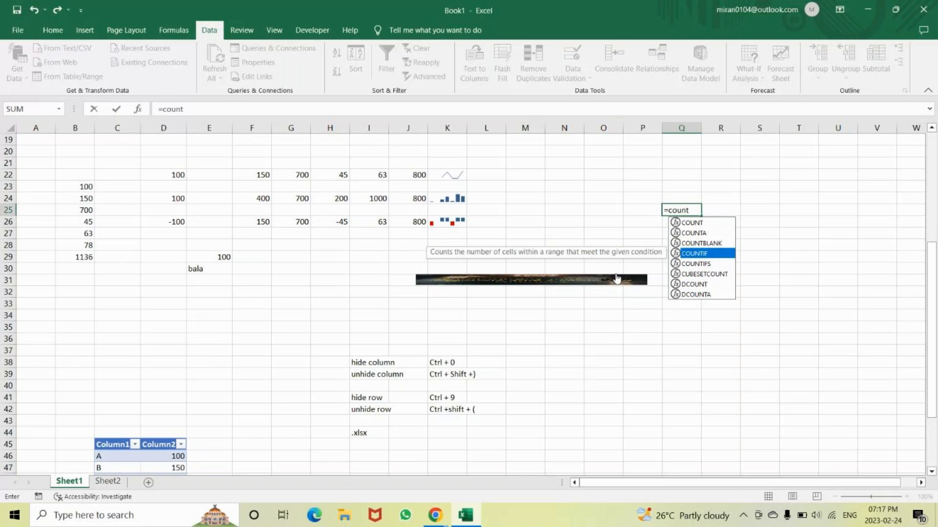
pyautogui.press('Down')
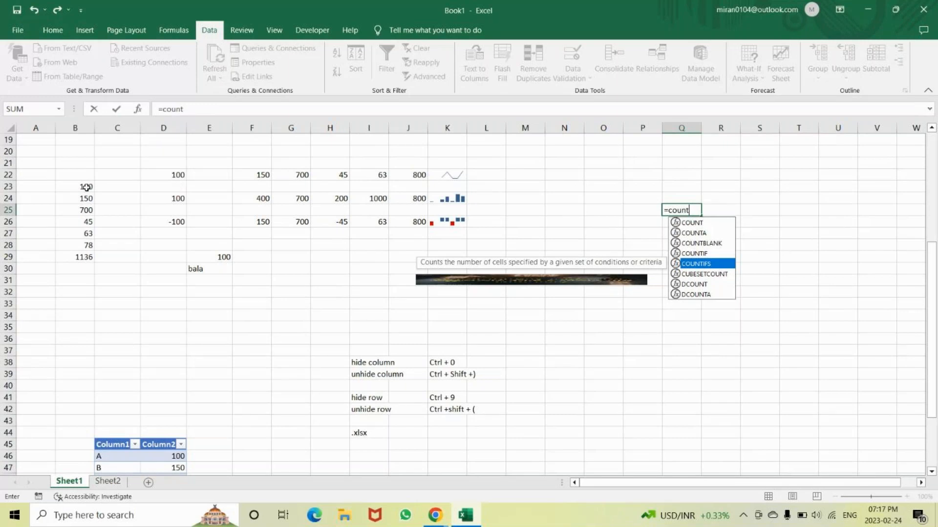
# Create a column chart on its own sheet from cells B23 to B29, and undo the incomplete count entry in Q25
pyautogui.moveTo(86, 187); pyautogui.dragTo(79, 252)
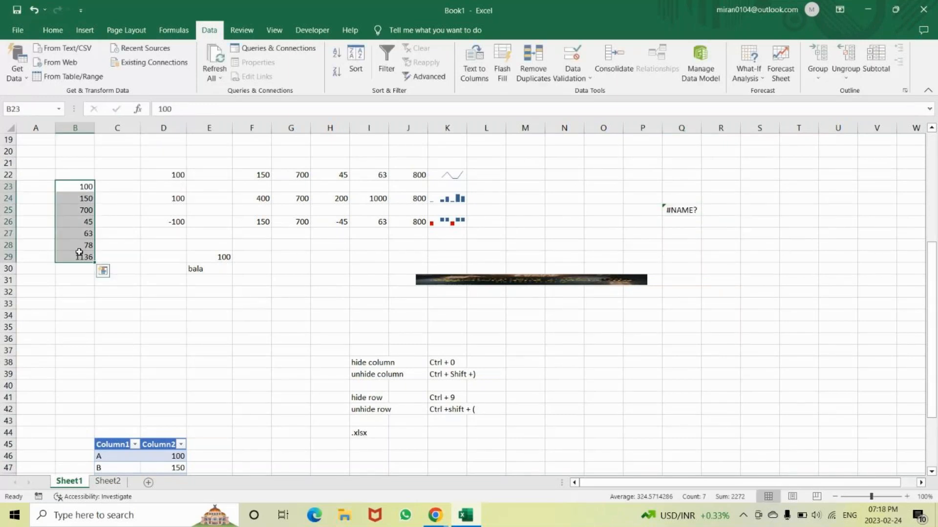
pyautogui.press('F11')
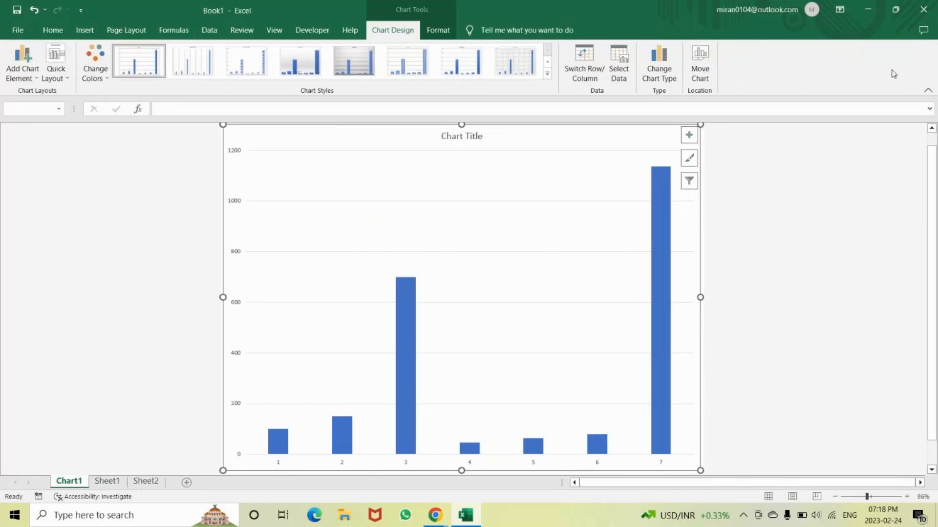
pyautogui.hotkey('ctrl', 'z')
# Rename the first column header of the table in C45 on Sheet1 as names
pyautogui.scroll(-4, 535, 297)
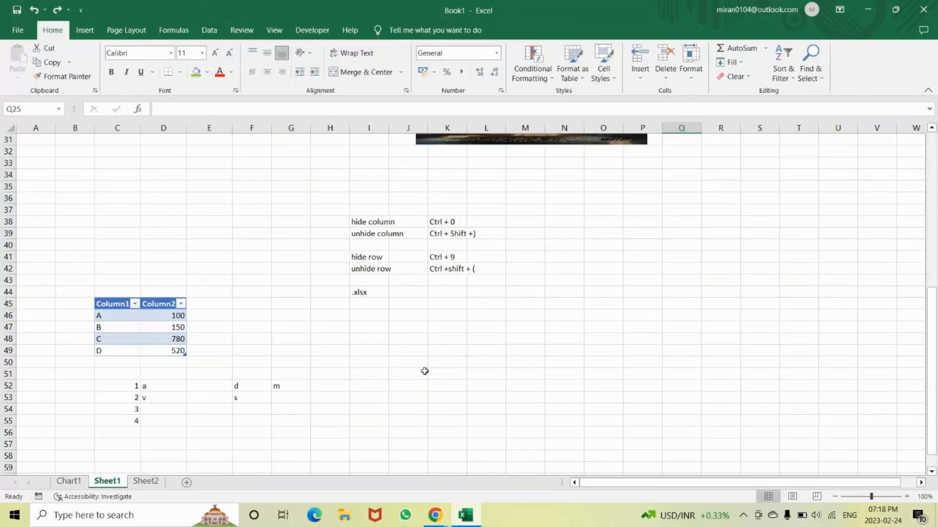
pyautogui.click(120, 306)
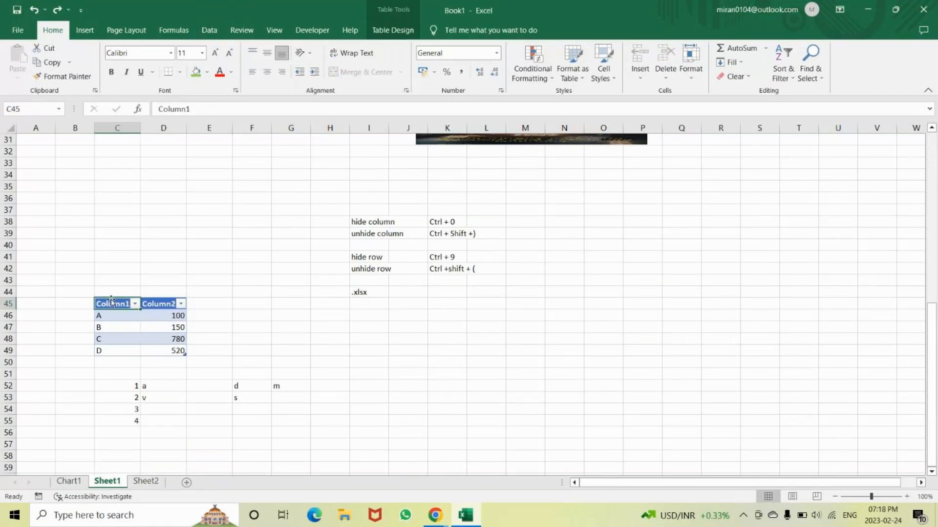
pyautogui.doubleClick(112, 303)
pyautogui.write('name')
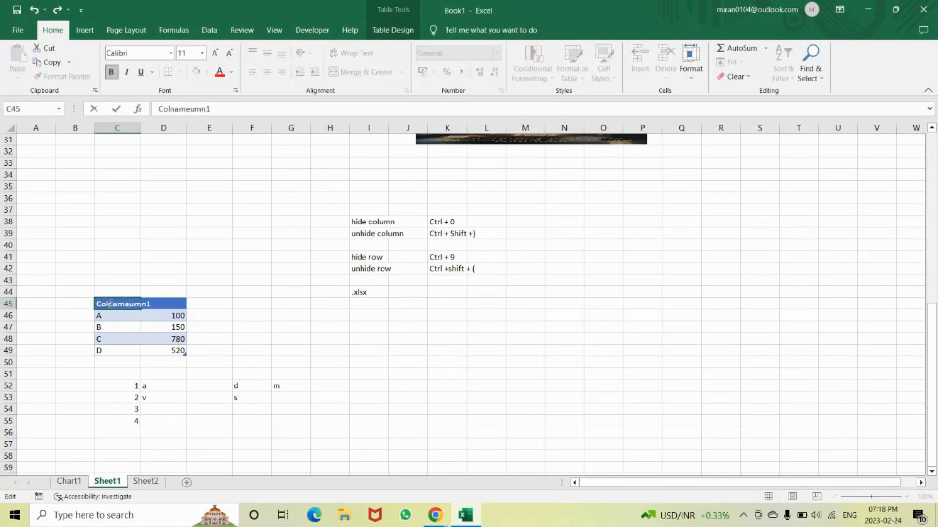
pyautogui.press('BackSpace')
pyautogui.press('BackSpace')
pyautogui.press('BackSpace')
pyautogui.press('BackSpace')
pyautogui.press('BackSpace')
pyautogui.press('BackSpace')
pyautogui.press('BackSpace')
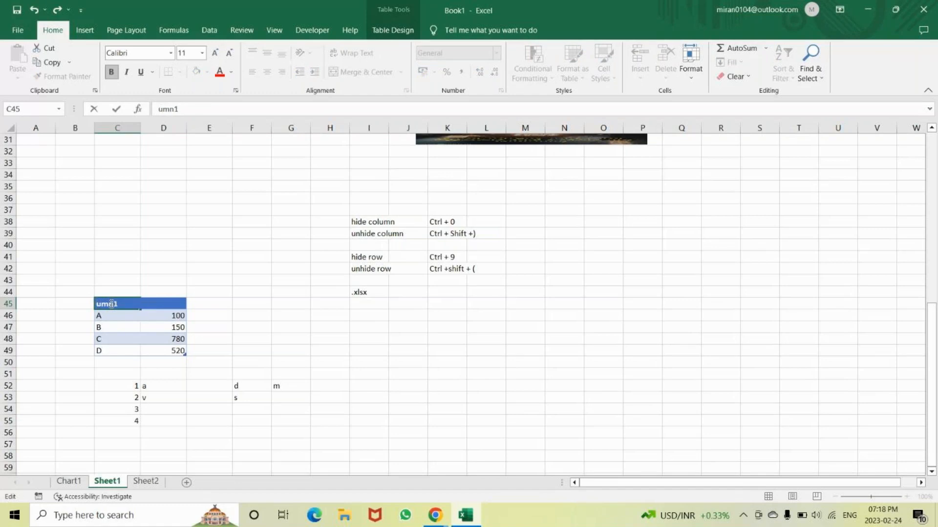
pyautogui.press('BackSpace')
pyautogui.press('BackSpace')
pyautogui.press('BackSpace')
pyautogui.press('BackSpace')
pyautogui.write('names')
pyautogui.press('Return')
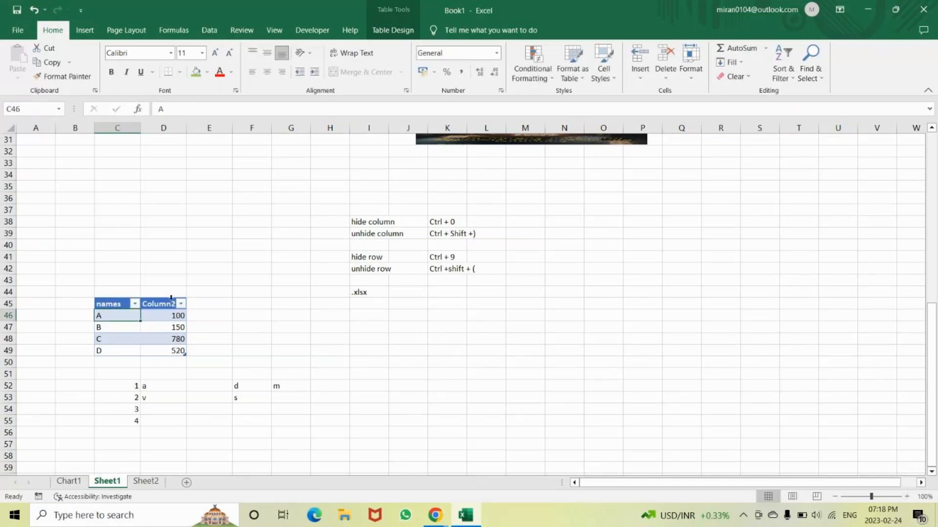
# Rename the second column header of the table, in cell D45, as Score
pyautogui.click(155, 303)
pyautogui.write('Score')
pyautogui.press('Return')
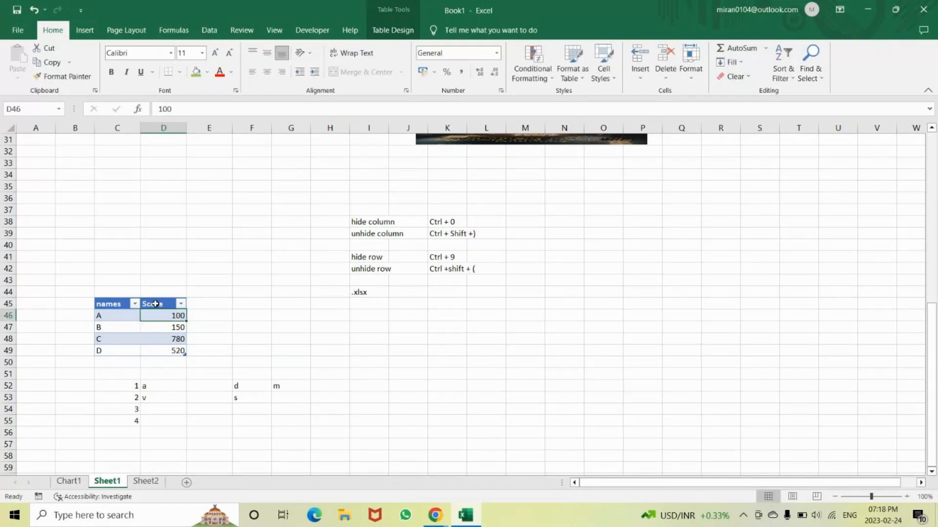
# Insert the recommended pie chart for the names and Score table data, and deselect the chart
pyautogui.moveTo(114, 298); pyautogui.dragTo(150, 305)
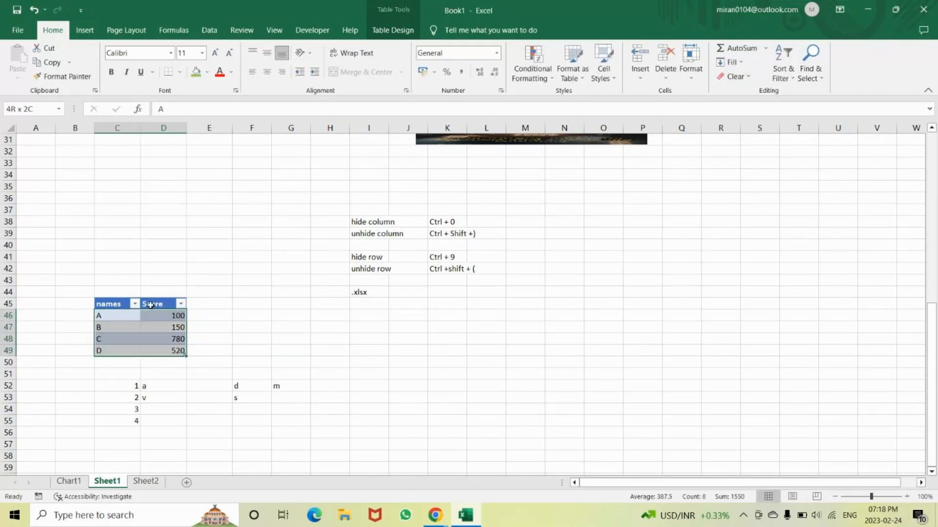
pyautogui.click(85, 31)
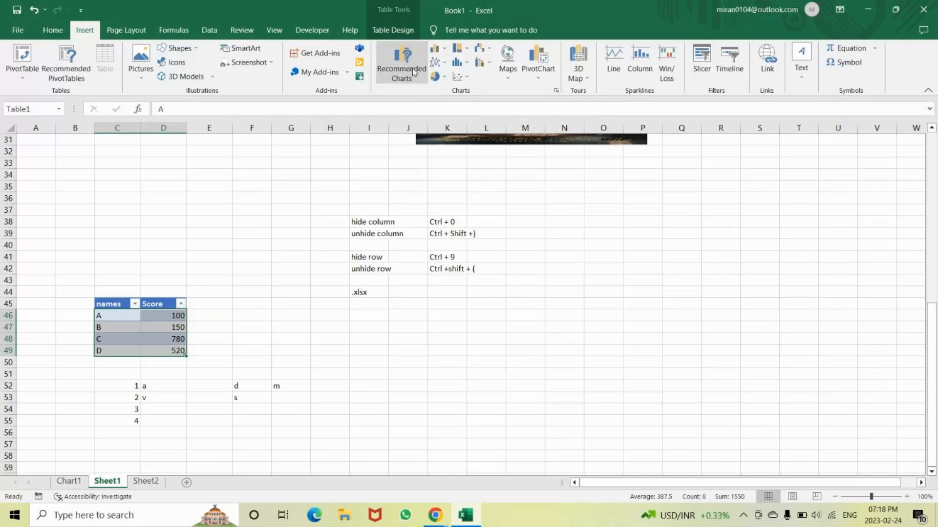
pyautogui.click(404, 55)
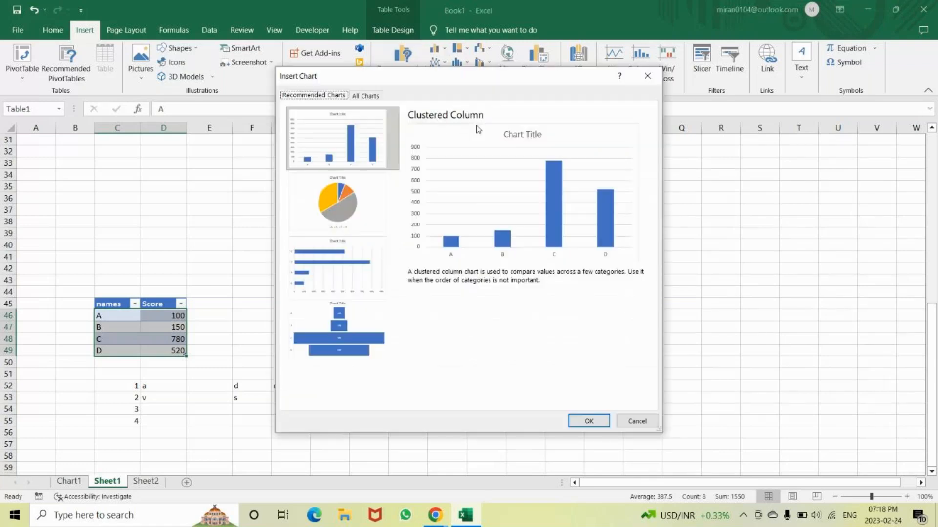
pyautogui.click(325, 197)
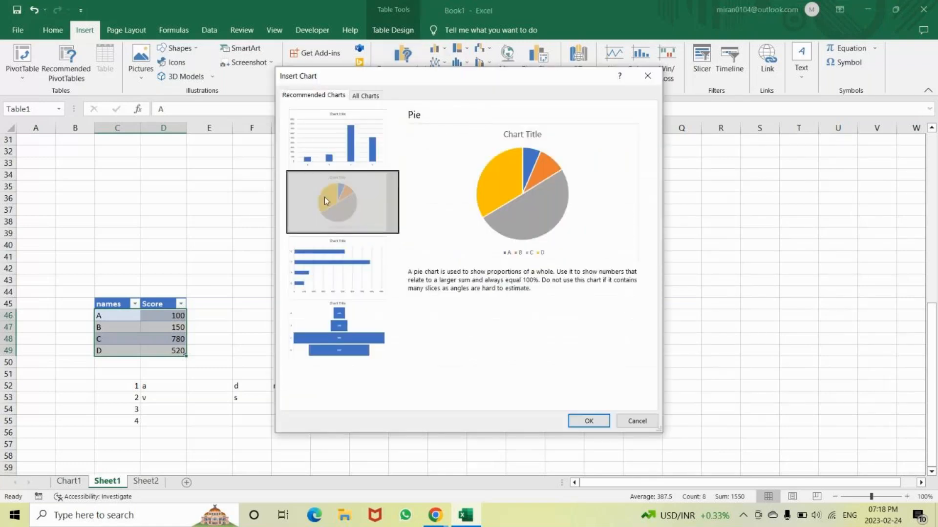
pyautogui.click(589, 422)
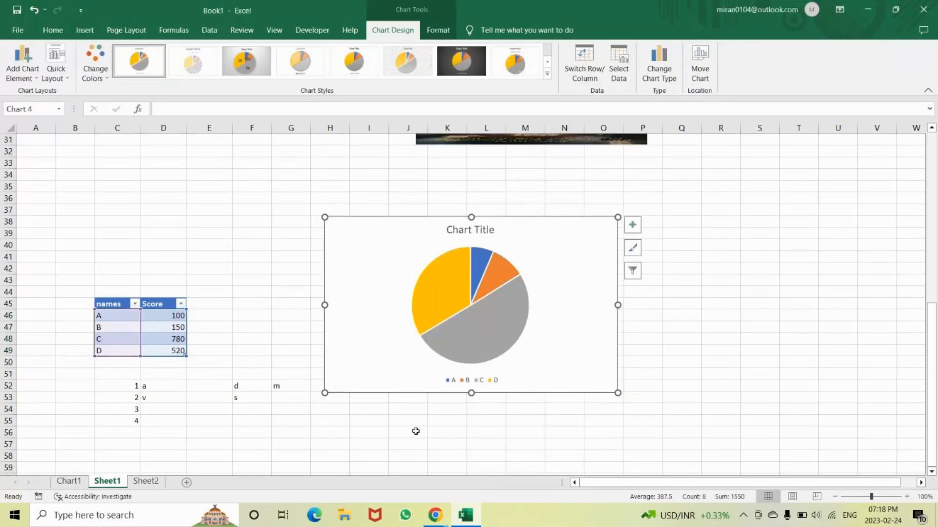
pyautogui.press('Down')
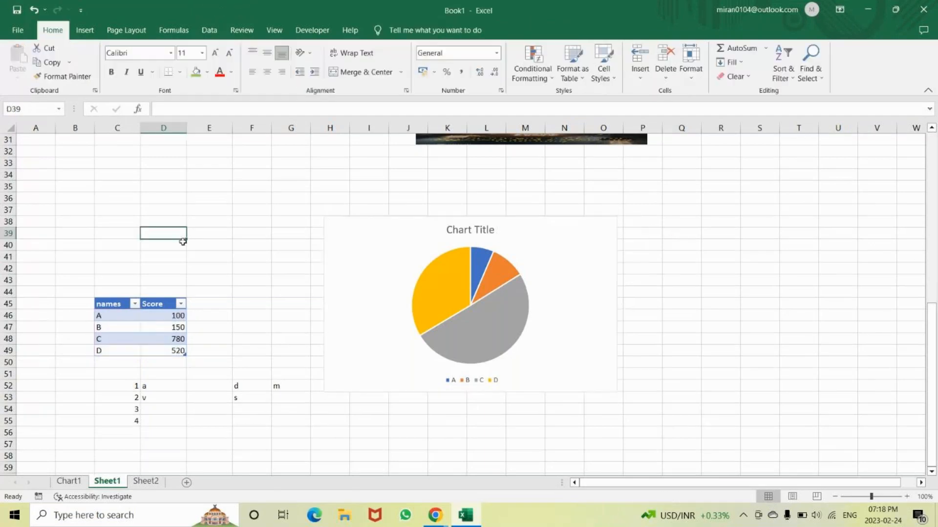
# Create a column chart on a separate sheet from the whole names and Score table, headers included
pyautogui.click(137, 304)
pyautogui.moveTo(150, 305); pyautogui.dragTo(152, 351)
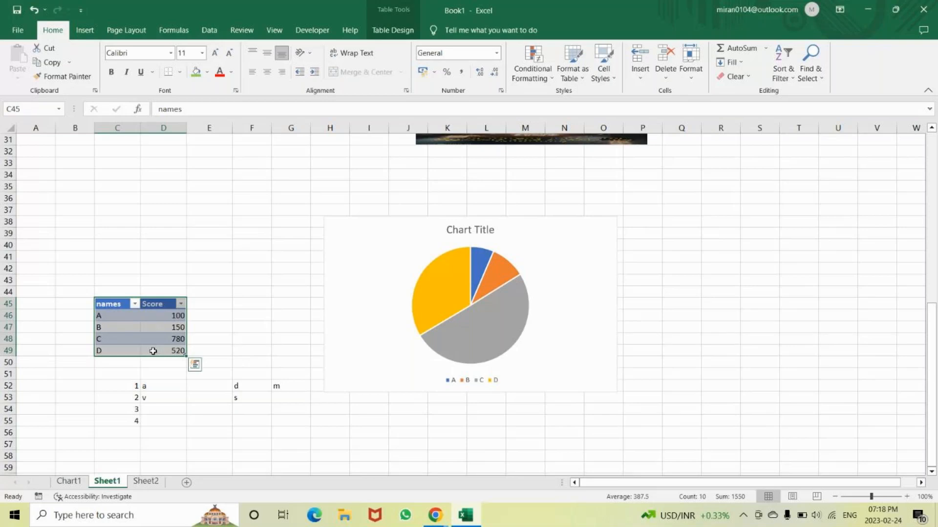
pyautogui.press('F11')
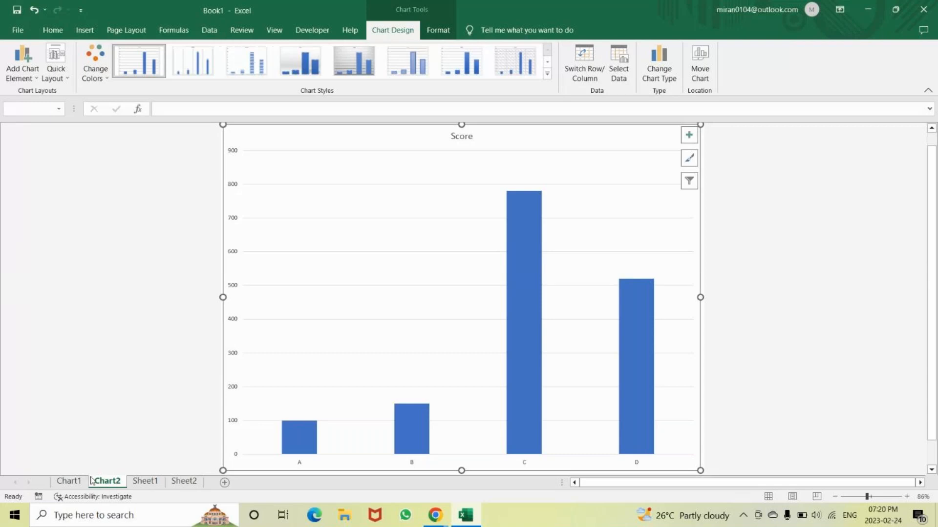
# Return to Sheet1 and view the Data Validation settings with List as the allowed type, without applying them
pyautogui.click(145, 481)
pyautogui.click(209, 30)
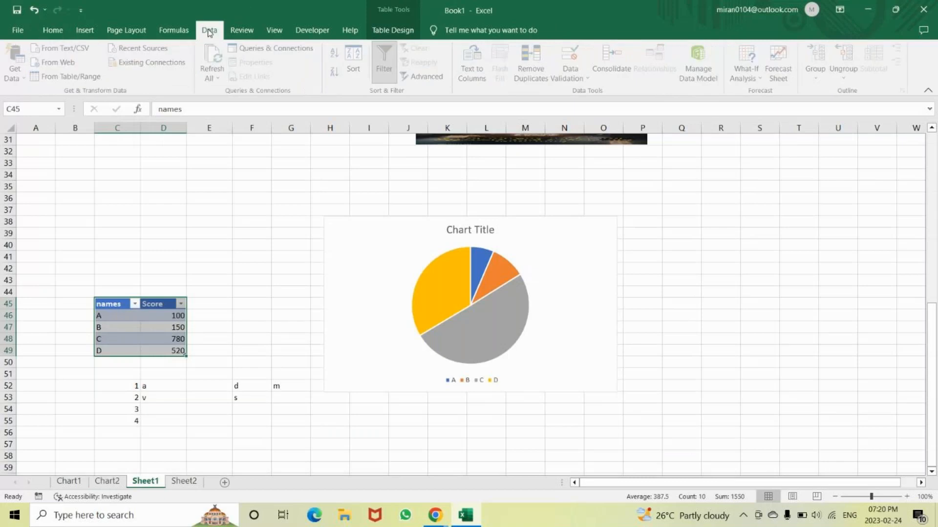
pyautogui.click(572, 78)
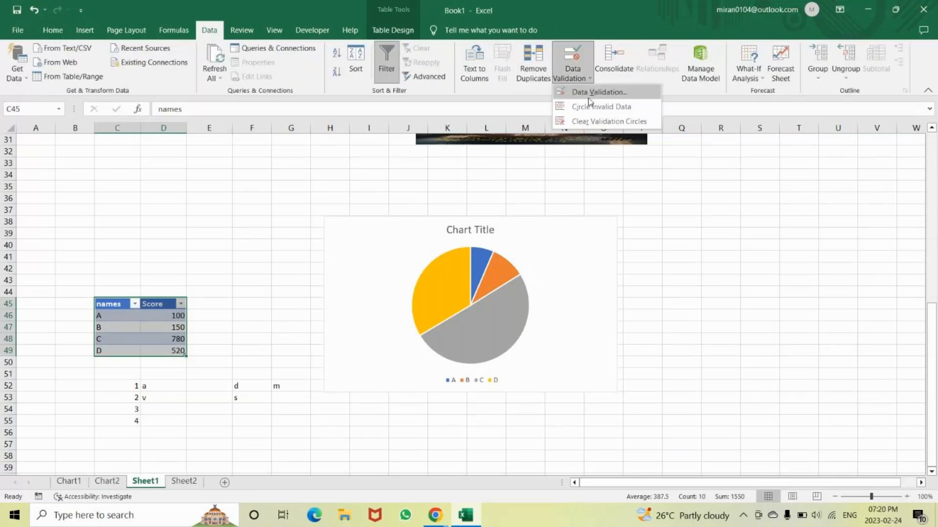
pyautogui.click(587, 97)
pyautogui.click(571, 203)
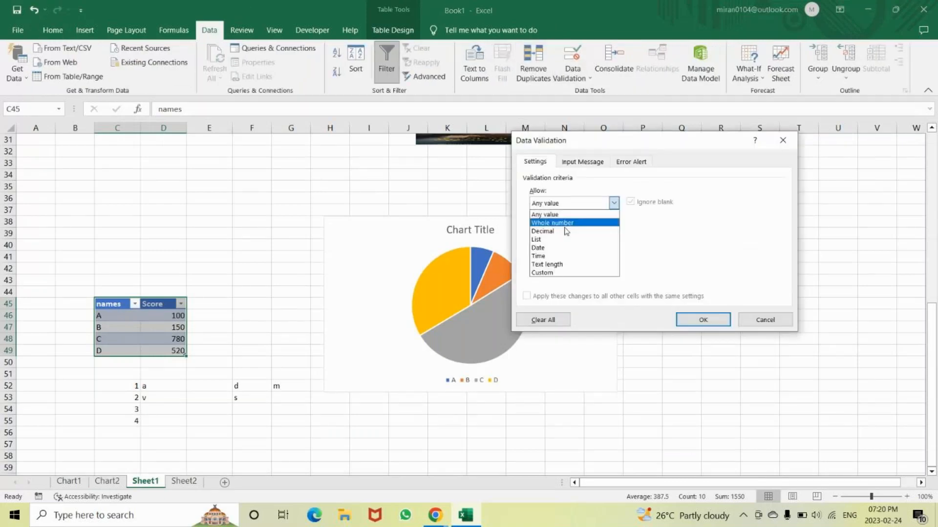
pyautogui.click(542, 239)
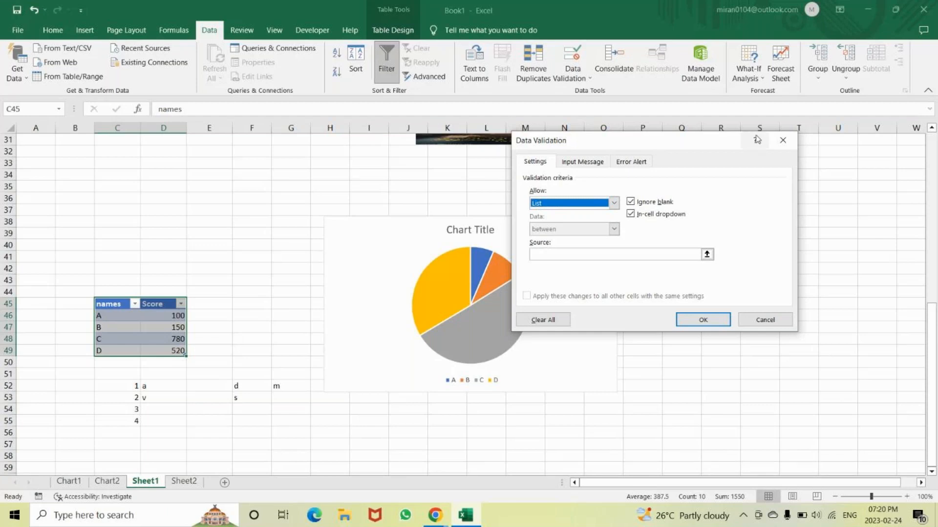
pyautogui.click(776, 138)
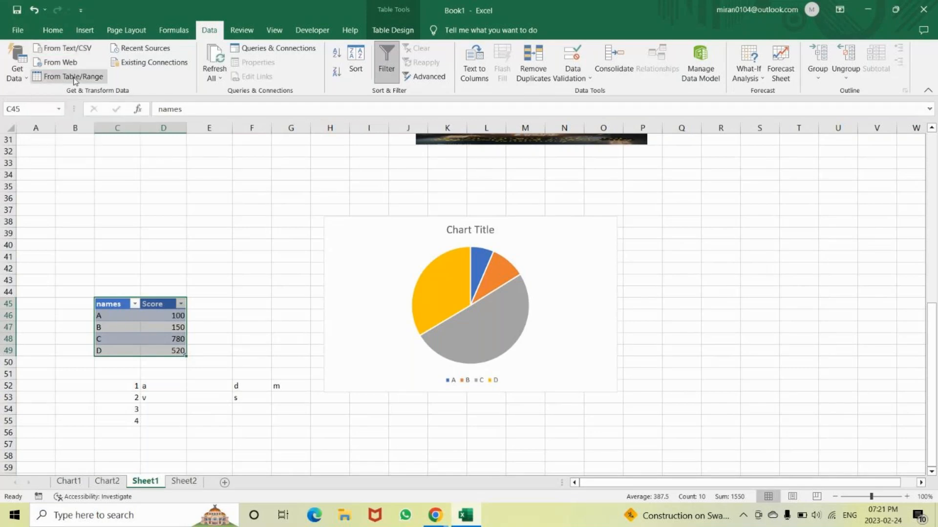
# Examine the Get Data import sources, including files, databases and other sources, without importing anything
pyautogui.click(17, 74)
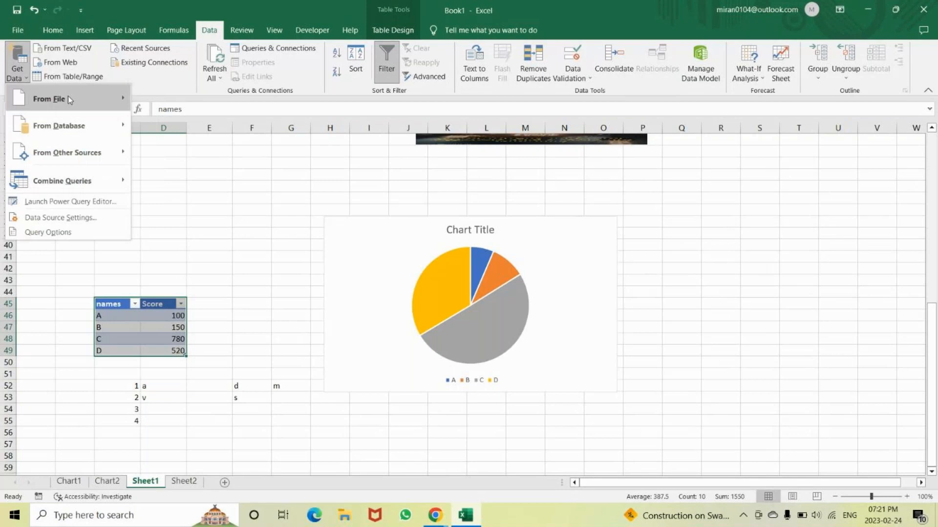
pyautogui.moveTo(69, 97)
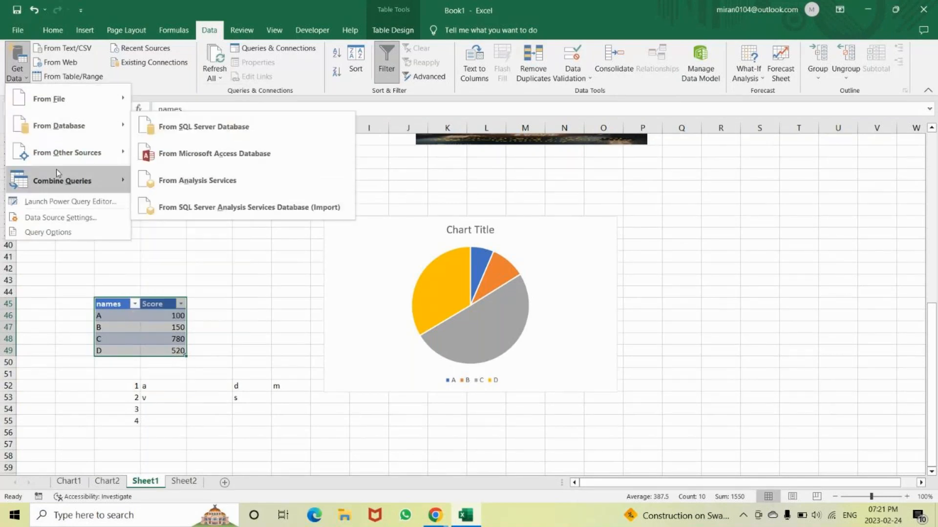
pyautogui.moveTo(73, 153)
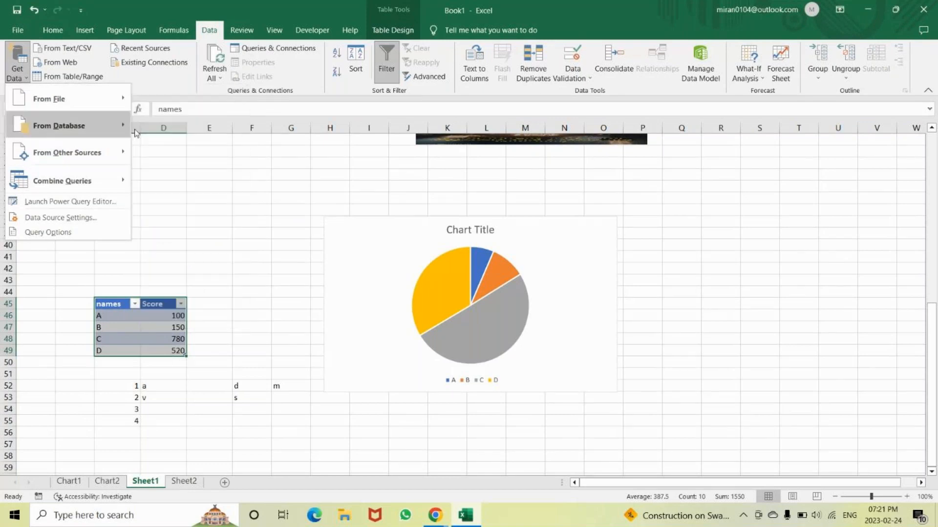
pyautogui.moveTo(73, 126)
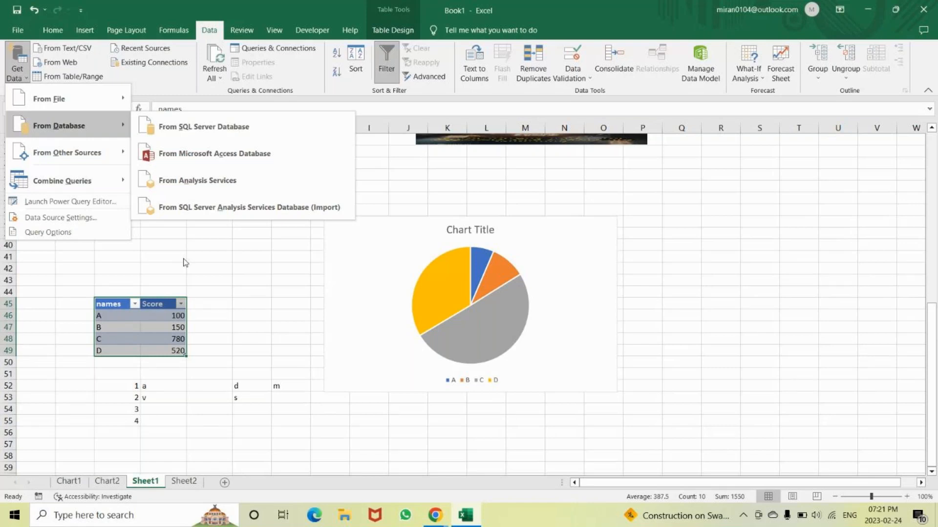
pyautogui.click(710, 212)
# Stretch the flattened picture at row 31 vertically and move it to columns N to T, spanning about rows 21 to 33
pyautogui.scroll(4, 567, 291)
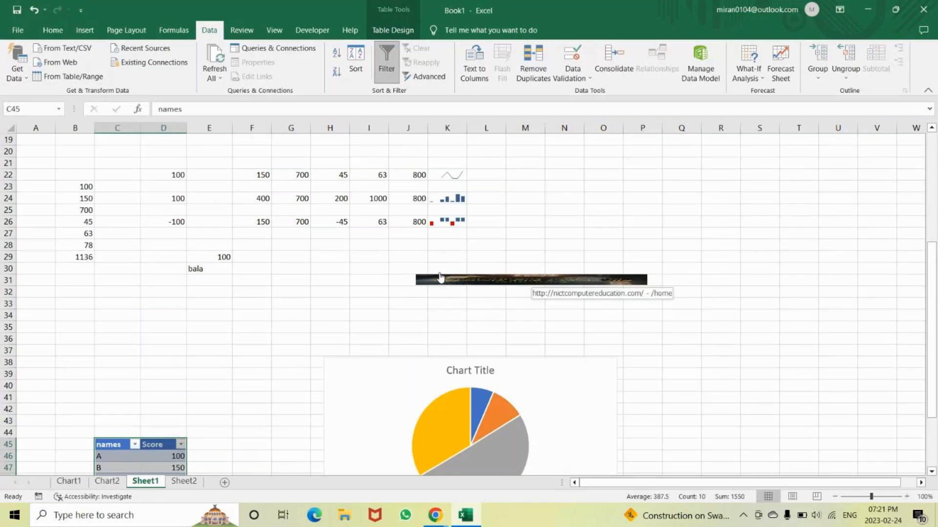
pyautogui.rightClick(429, 271)
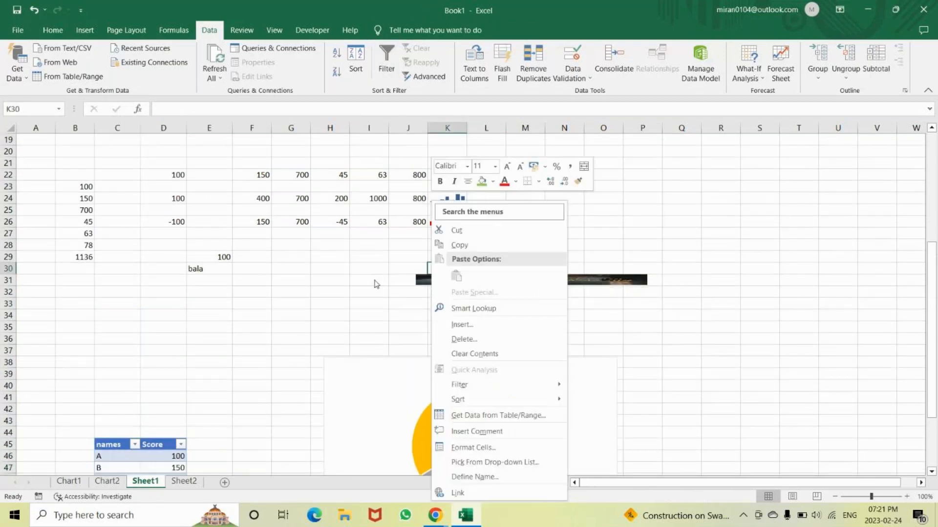
pyautogui.click(424, 282)
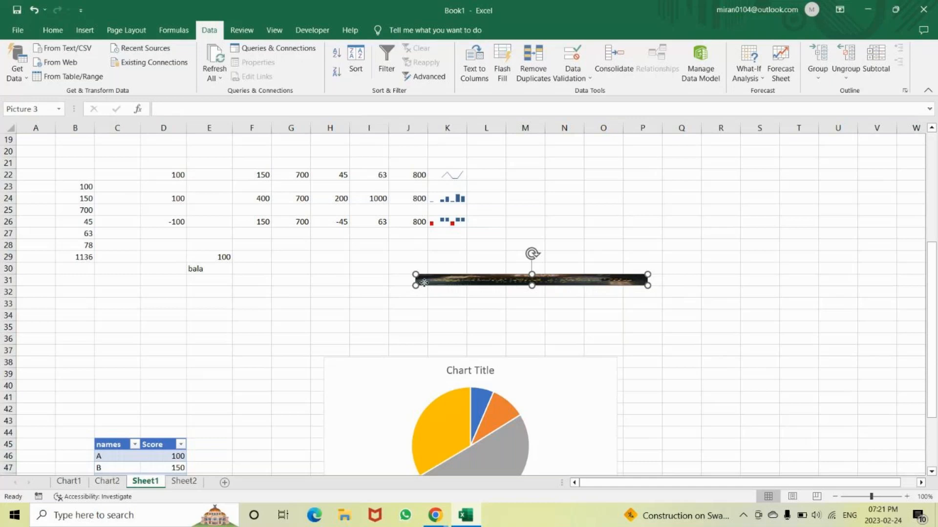
pyautogui.rightClick(424, 282)
pyautogui.click(467, 211)
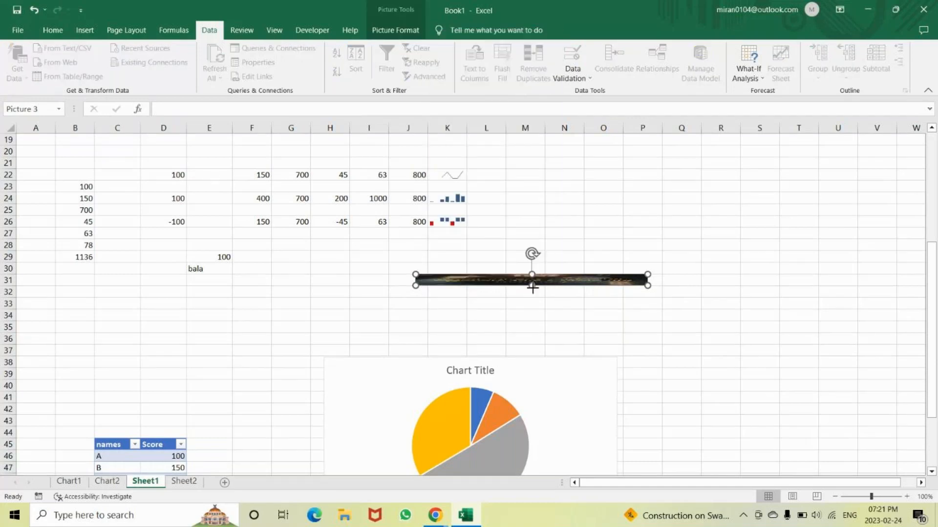
pyautogui.moveTo(532, 286); pyautogui.dragTo(531, 331)
pyautogui.moveTo(524, 292); pyautogui.dragTo(669, 186)
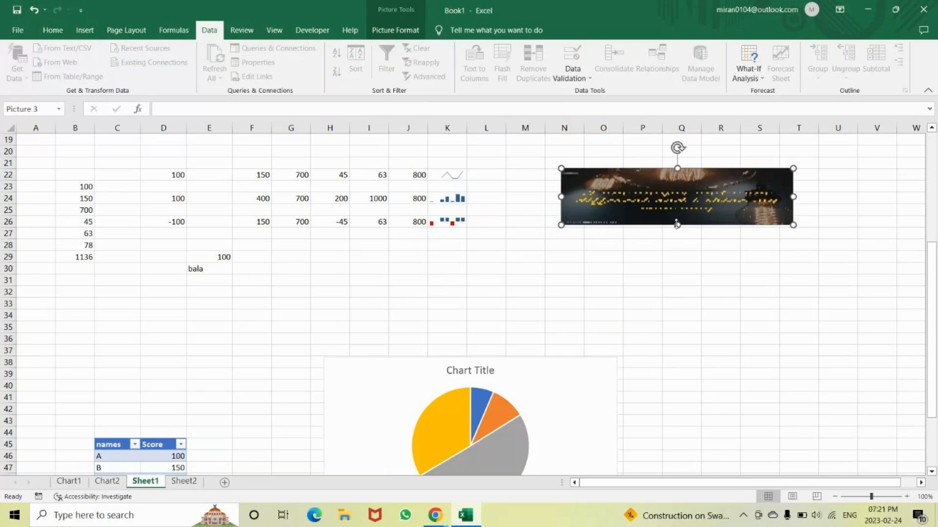
pyautogui.moveTo(677, 224); pyautogui.dragTo(690, 302)
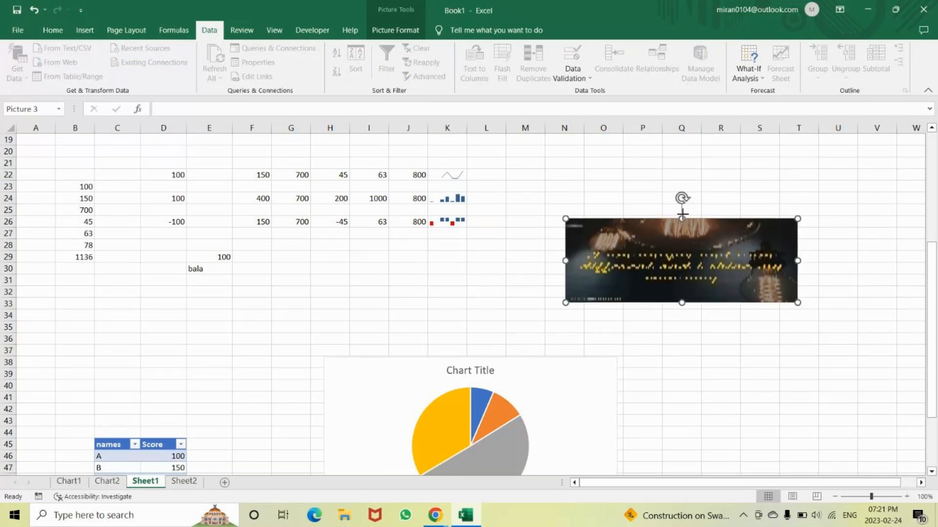
pyautogui.moveTo(682, 213); pyautogui.dragTo(682, 159)
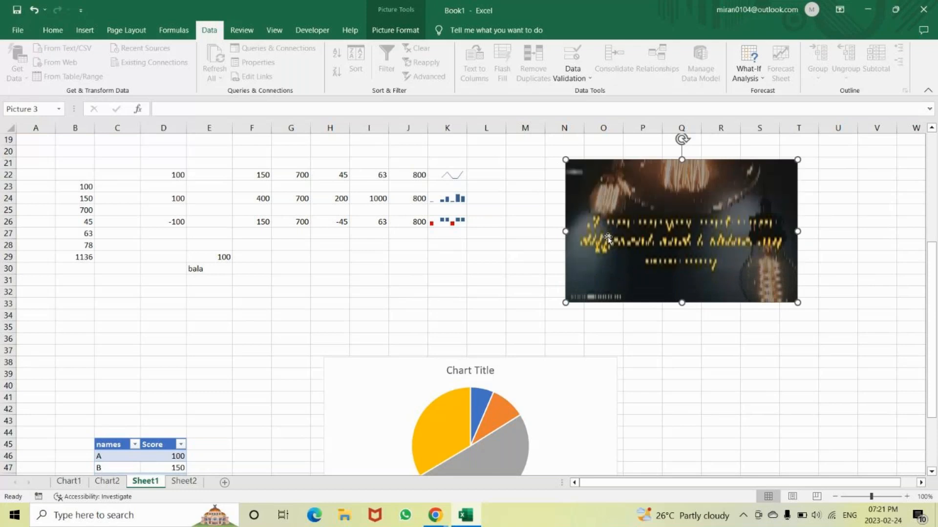
pyautogui.click(369, 256)
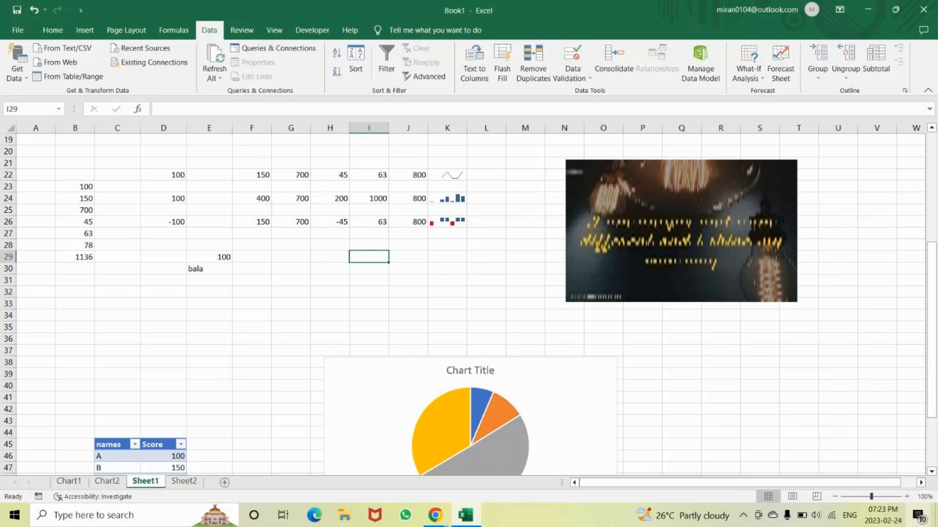
# Look up the VLOOKUP function's description by starting a formula in cell B34, without entering the function
pyautogui.click(329, 256)
pyautogui.click(117, 257)
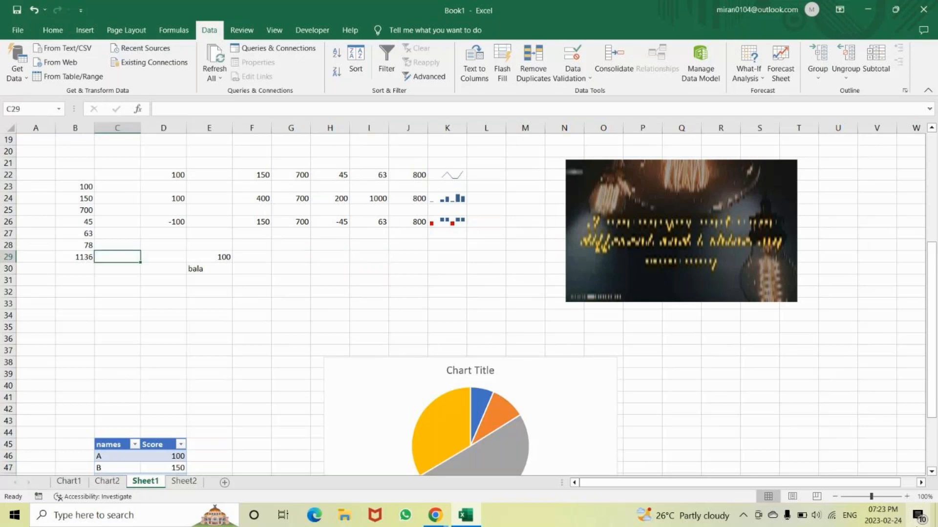
pyautogui.press('Left')
pyautogui.press('Down')
pyautogui.press('Down')
pyautogui.press('Down')
pyautogui.press('Down')
pyautogui.press('Down')
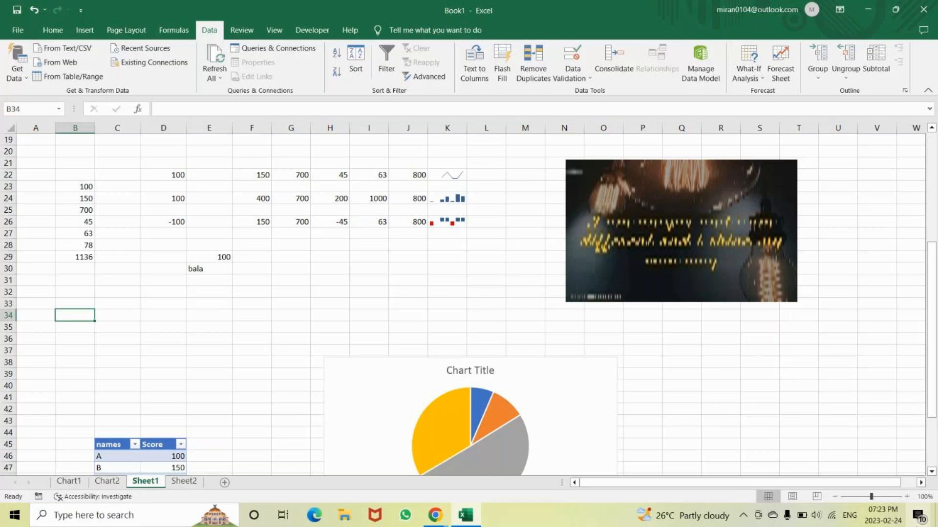
pyautogui.write('=l')
pyautogui.press('BackSpace')
pyautogui.write('v')
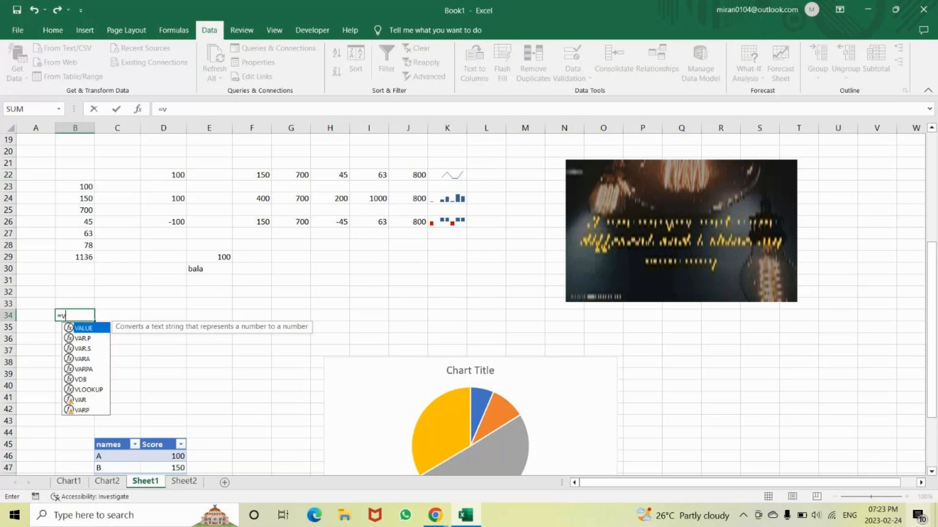
pyautogui.write('loo')
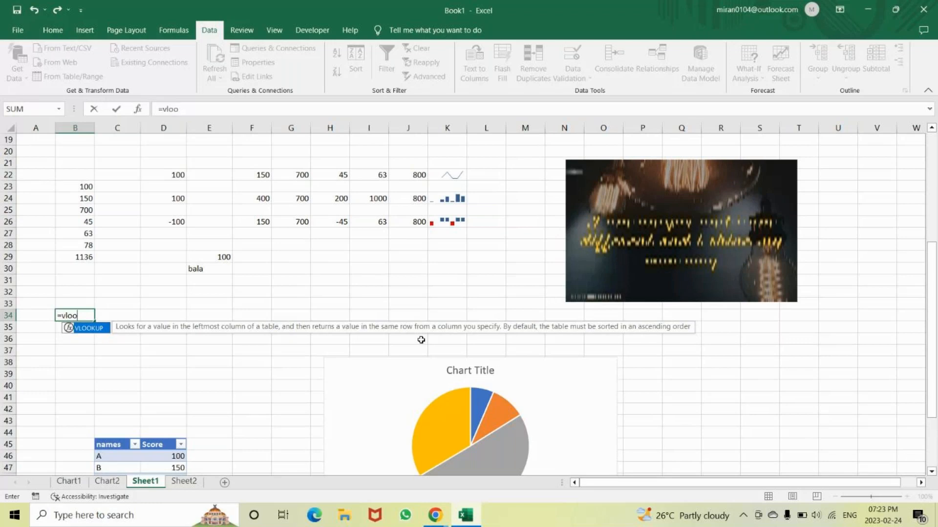
pyautogui.press('BackSpace')
pyautogui.press('BackSpace')
pyautogui.press('BackSpace')
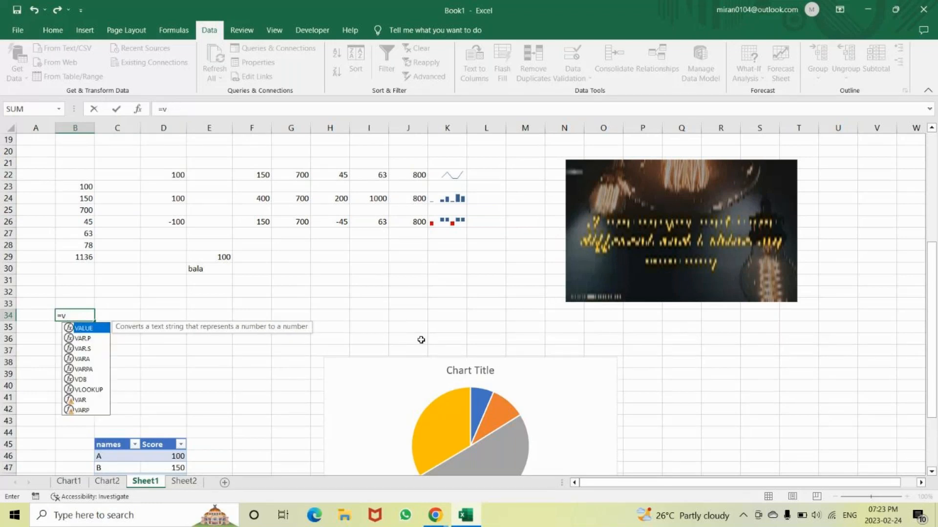
pyautogui.press('BackSpace')
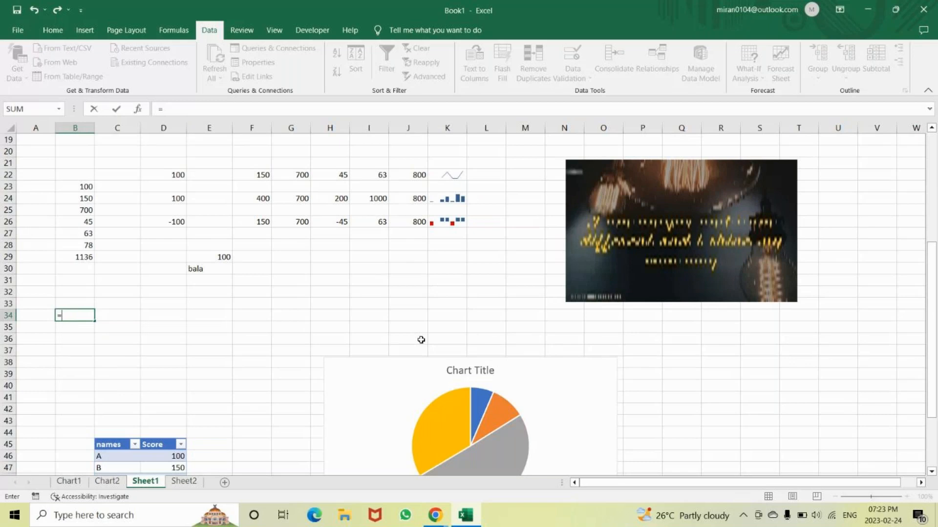
# Look up the HLOOKUP function's description in the B34 formula, and cancel the entry
pyautogui.write('hloo')
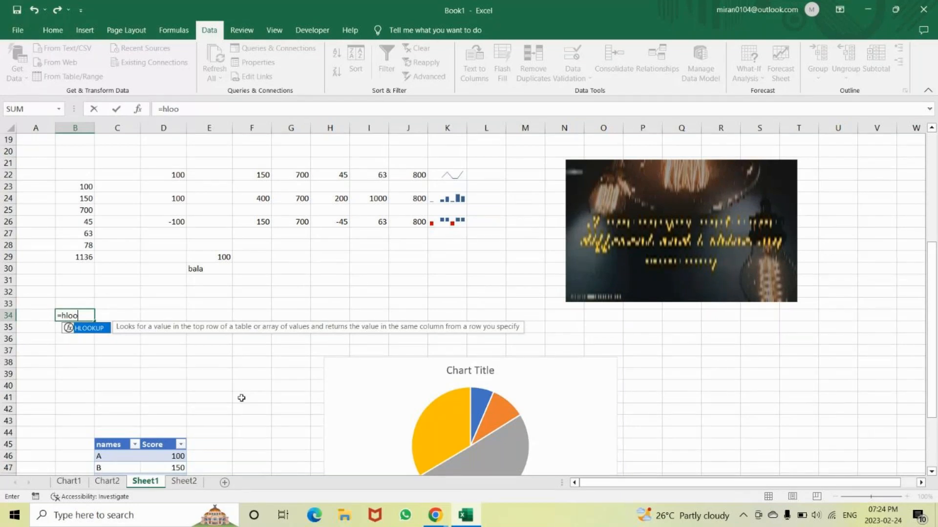
pyautogui.press('BackSpace')
pyautogui.press('BackSpace')
pyautogui.press('BackSpace')
pyautogui.press('Escape')
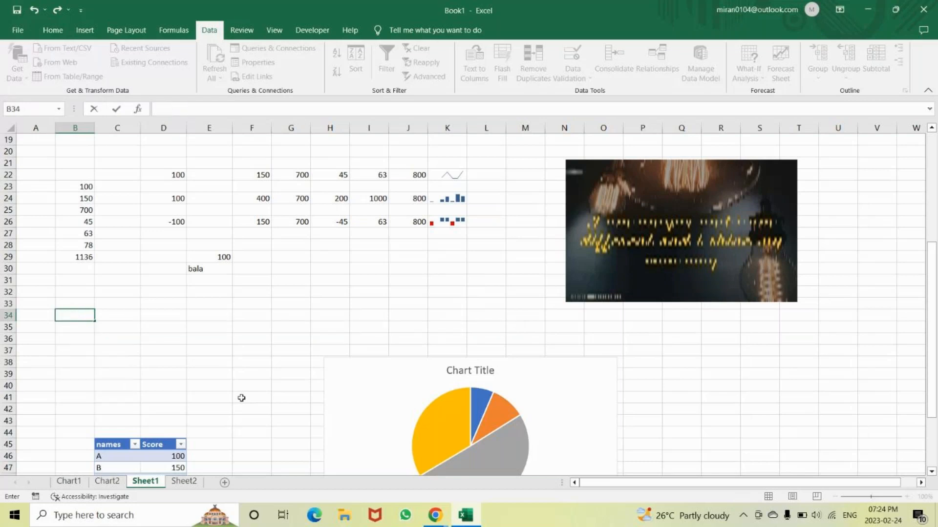
# Enter the sample text "nict" in cell B34
pyautogui.write('nict')
pyautogui.press('Return')
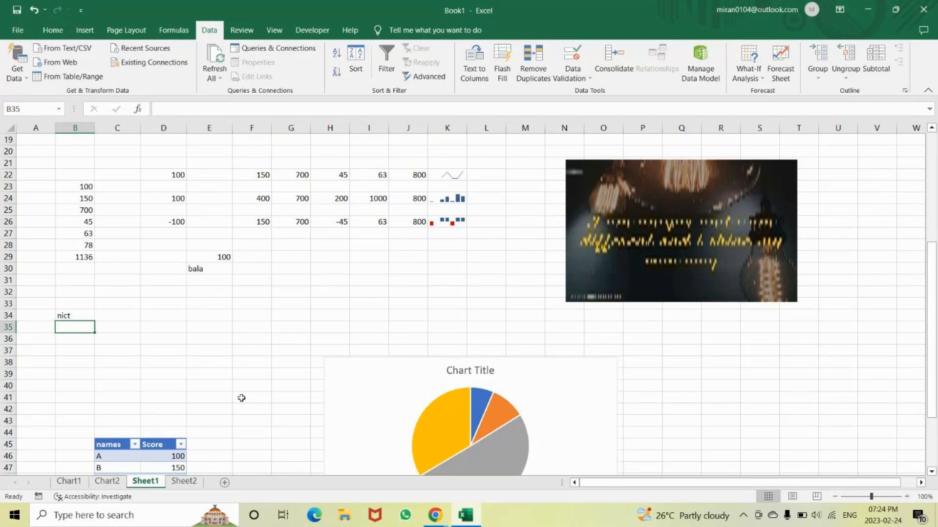
pyautogui.press('Up')
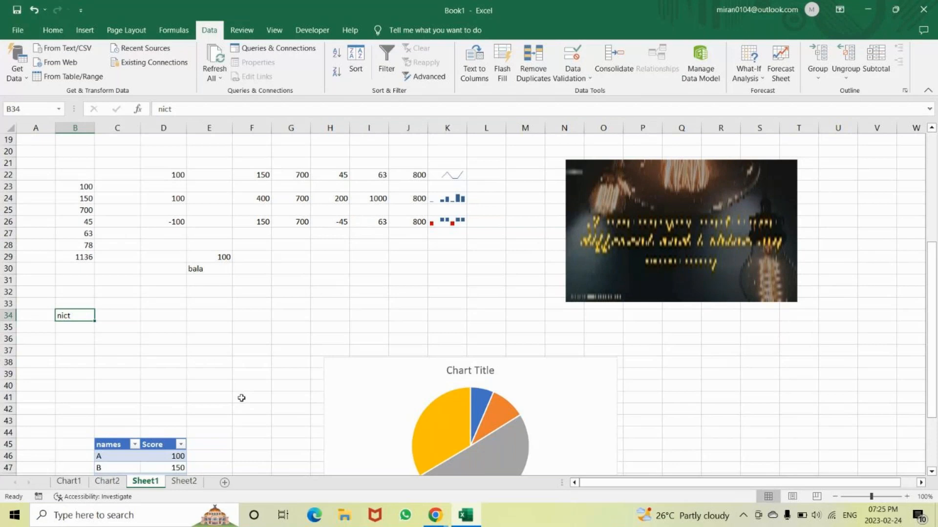
pyautogui.press('Return')
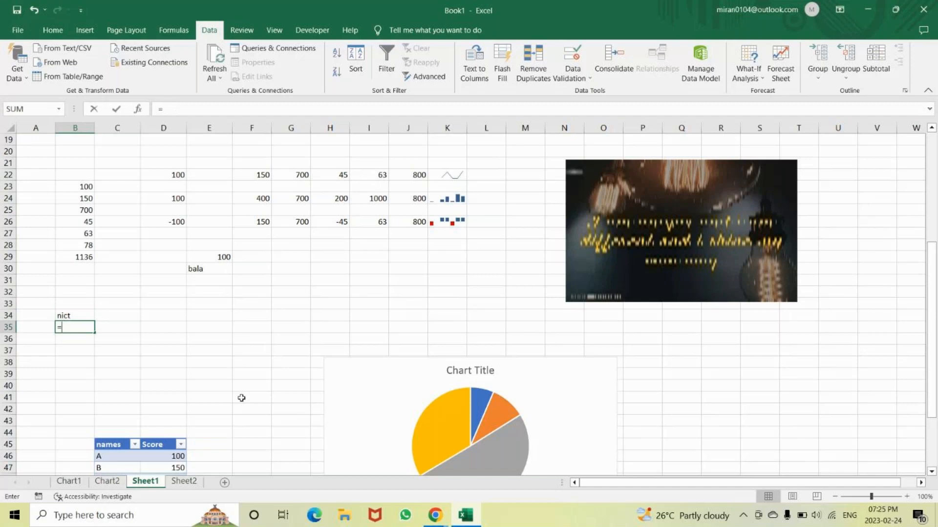
# Extract two characters of B34, starting at the second, with =MID(B34,2,2) in cell B35
pyautogui.write('=mid')
pyautogui.press('Tab')
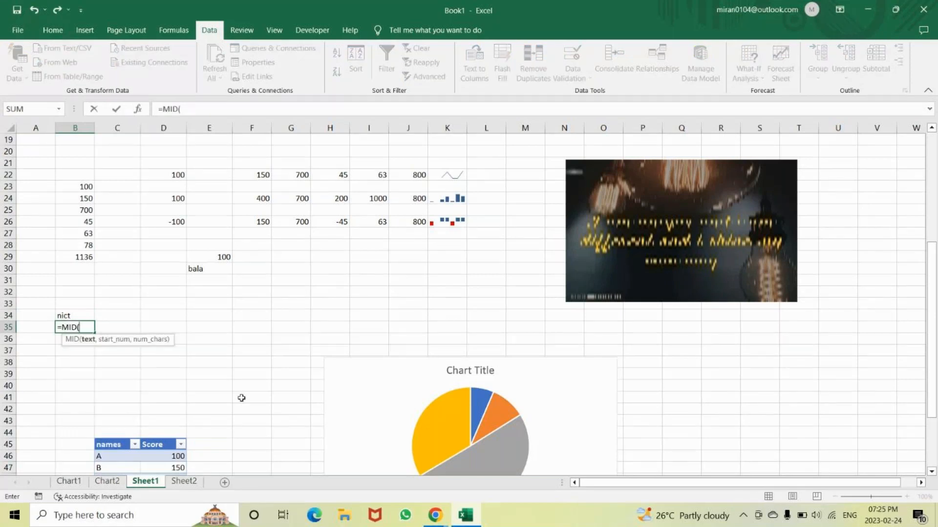
pyautogui.press('Up')
pyautogui.write(',2,2')
pyautogui.press('Return')
pyautogui.write(')')
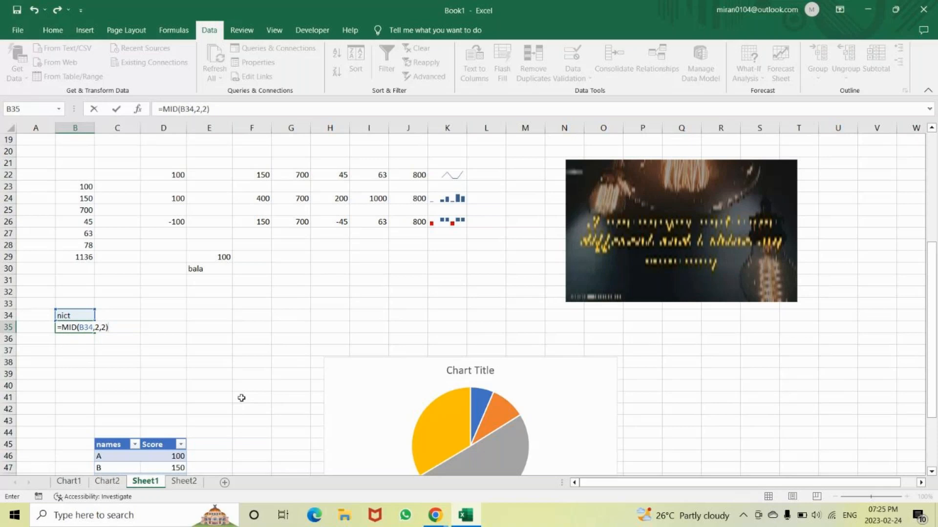
pyautogui.press('Return')
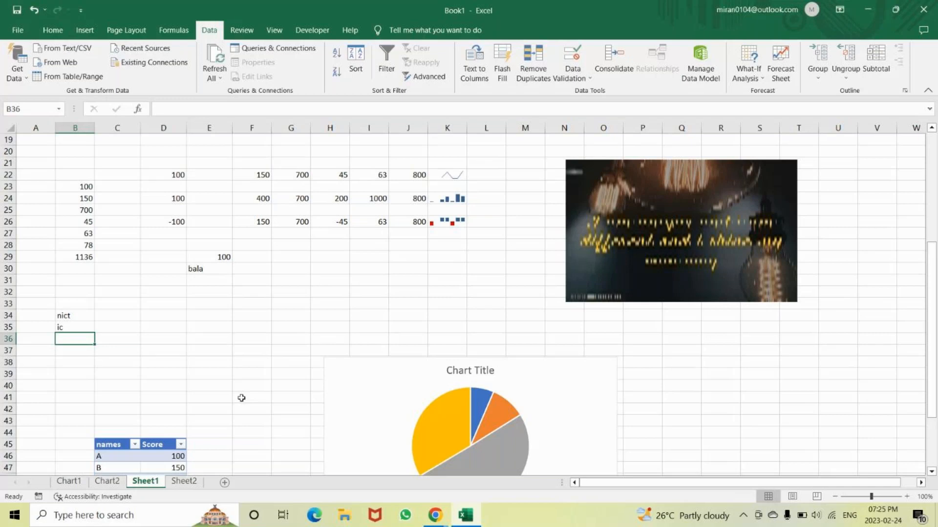
# Enter the sample text "madam" in cell B36 and remove its leading space
pyautogui.write('mad')
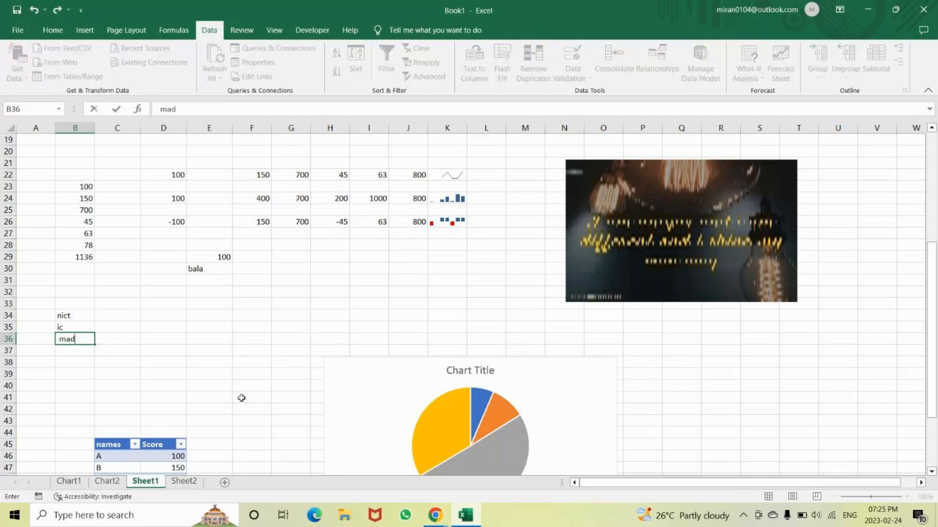
pyautogui.write('am')
pyautogui.press('Return')
pyautogui.press('Up')
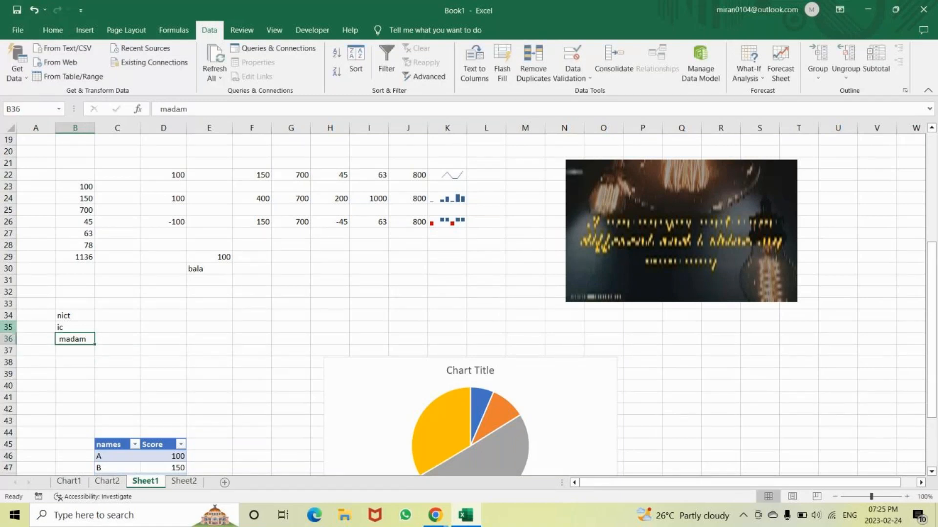
pyautogui.click(161, 110)
pyautogui.press('BackSpace')
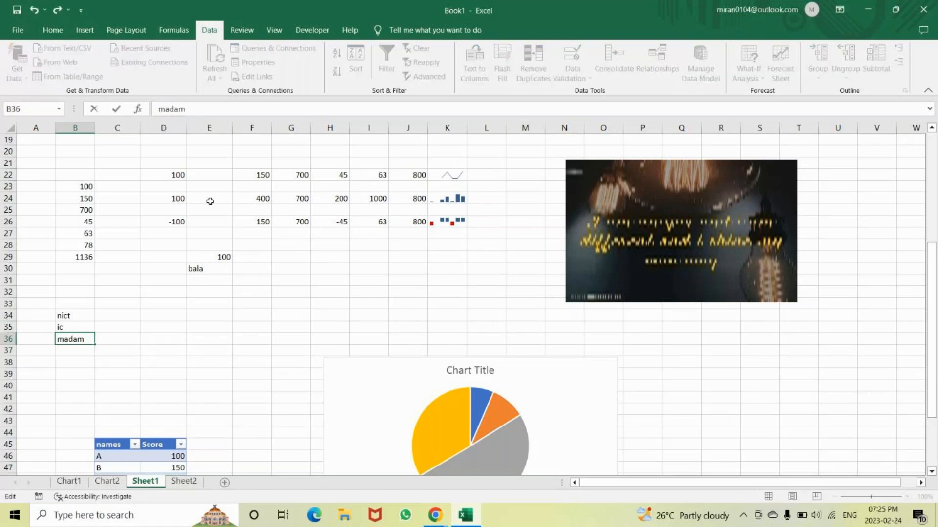
pyautogui.press('Return')
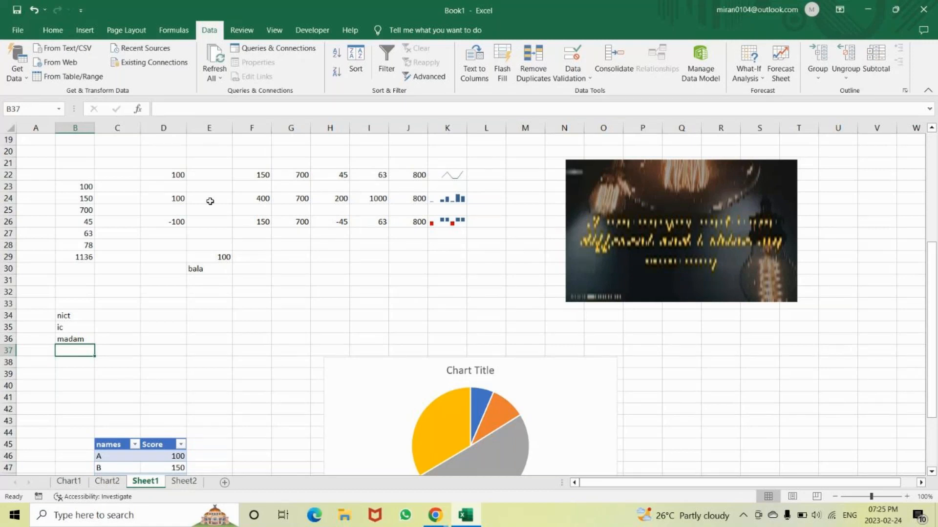
# Extract four characters of B36, starting at the second, with =MID(B36,2,4) in cell B37
pyautogui.write('=')
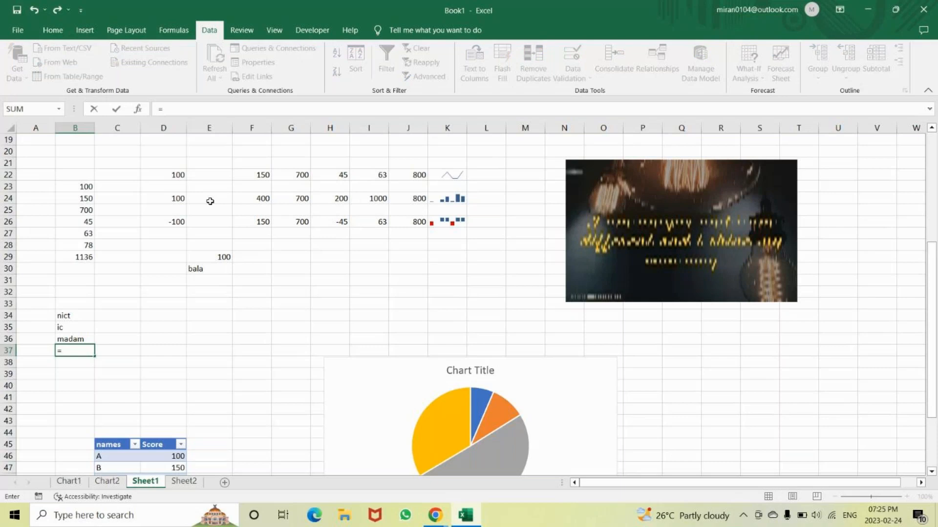
pyautogui.write('Mid')
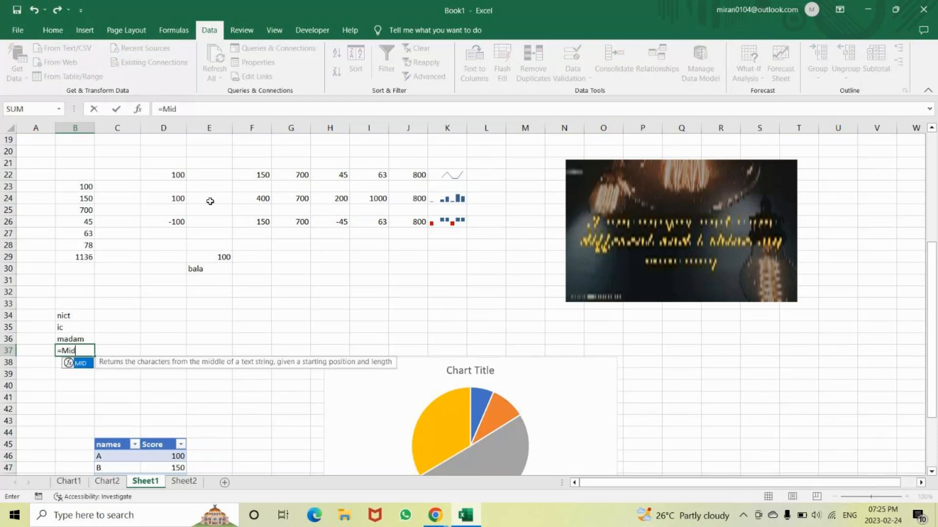
pyautogui.write('(')
pyautogui.press('Up')
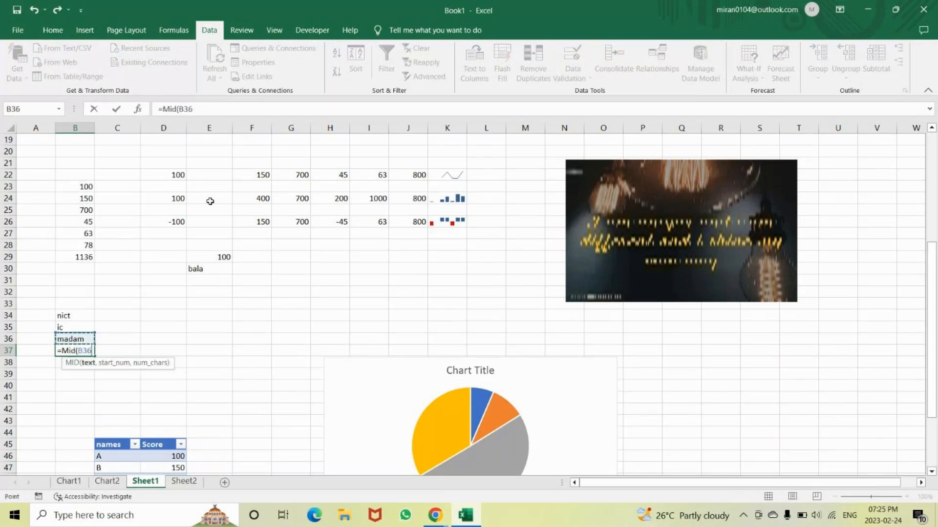
pyautogui.write(',')
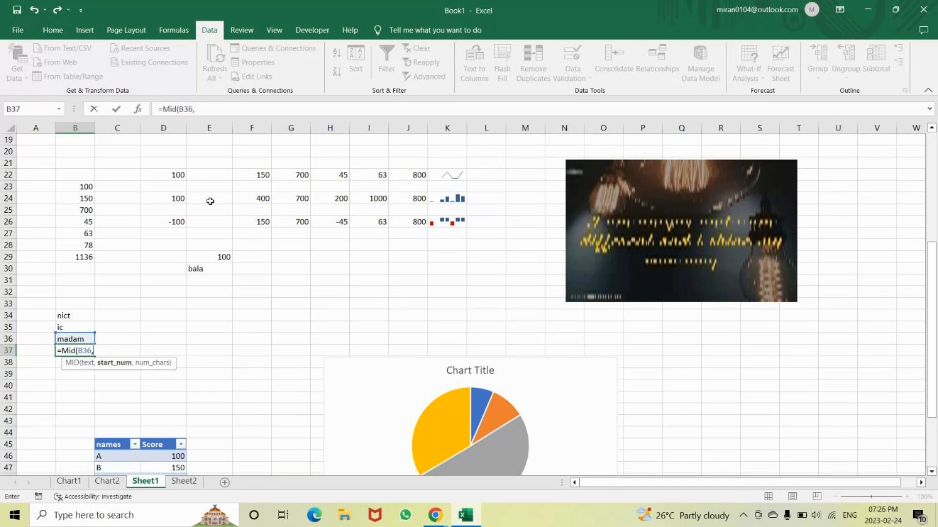
pyautogui.write('2,4')
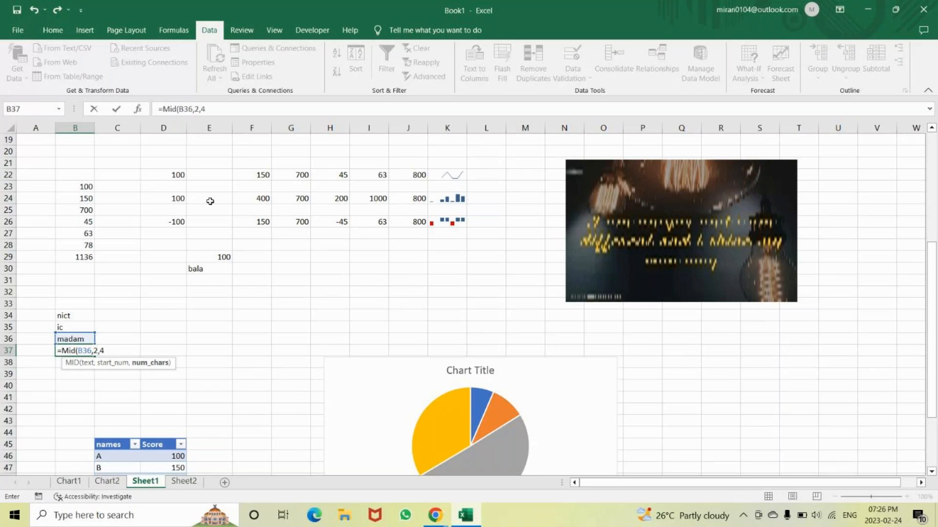
pyautogui.press('Return')
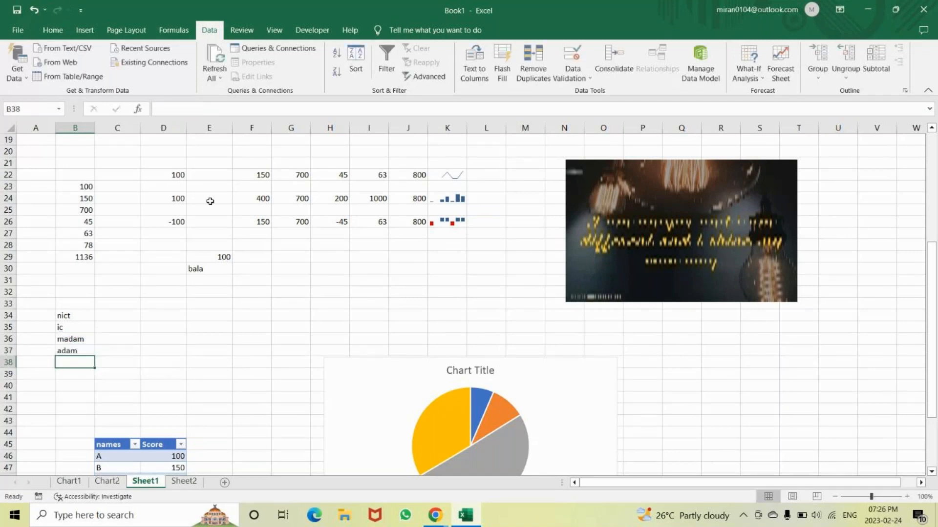
# Wrap the MID formula in cell B37 in the PROPER function, giving =PROPER(MID(B36,2,4))
pyautogui.press('Up')
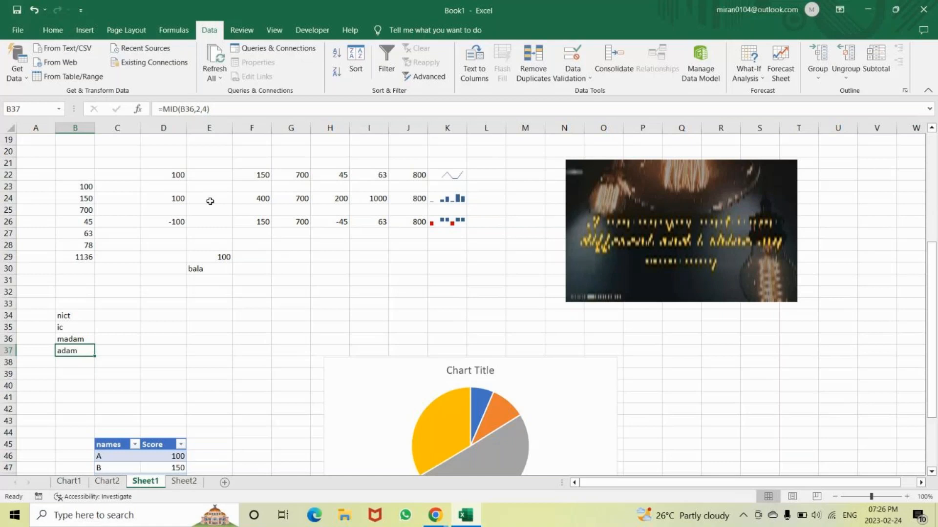
pyautogui.press('F2')
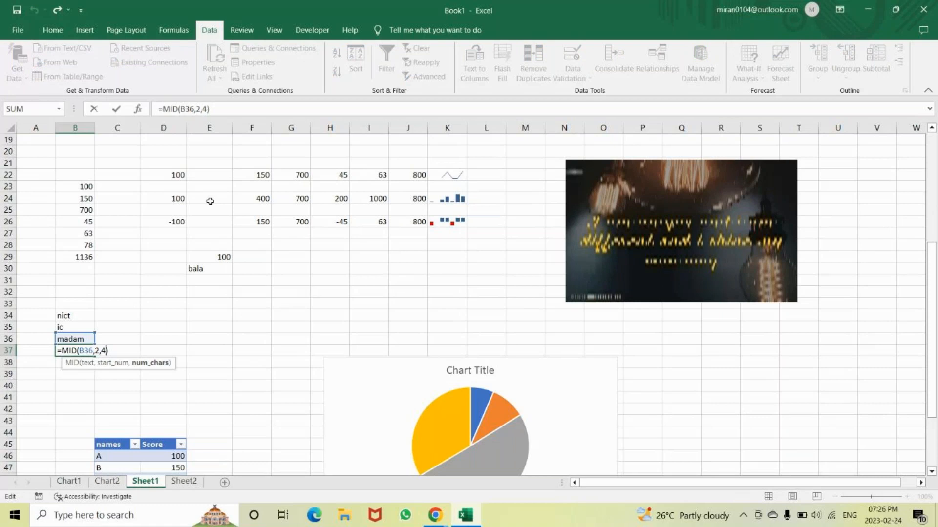
pyautogui.press('Left')
pyautogui.press('Left')
pyautogui.press('Left')
pyautogui.press('Left')
pyautogui.press('Left')
pyautogui.press('Left')
pyautogui.press('Left')
pyautogui.press('Left')
pyautogui.press('Left')
pyautogui.press('Left')
pyautogui.press('Left')
pyautogui.press('Left')
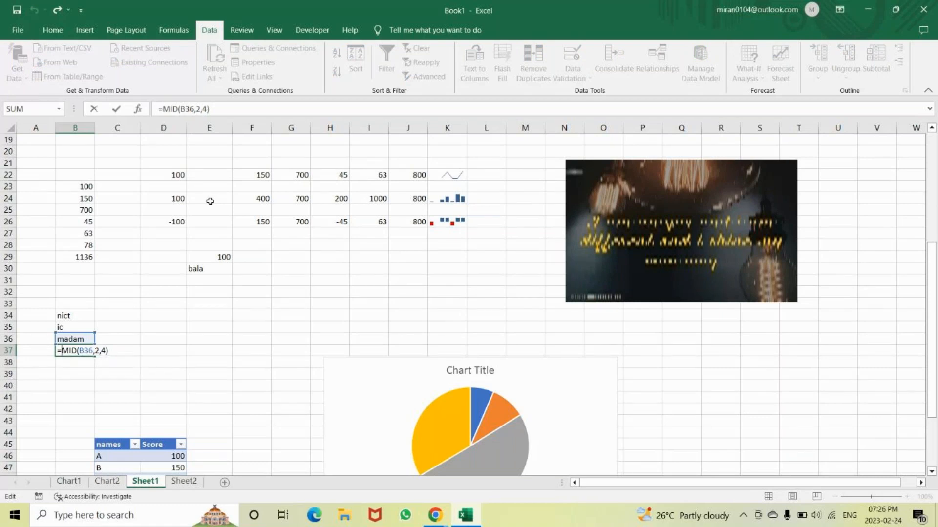
pyautogui.write('P')
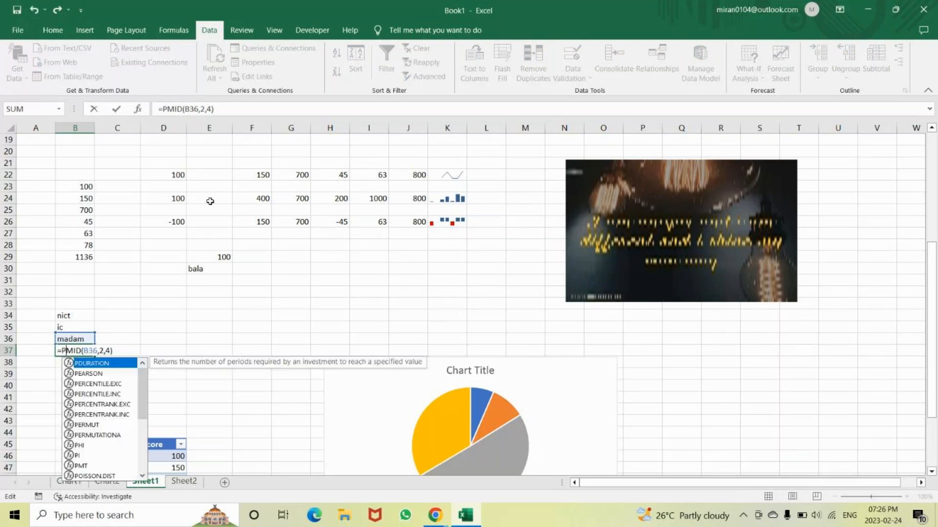
pyautogui.write('roper')
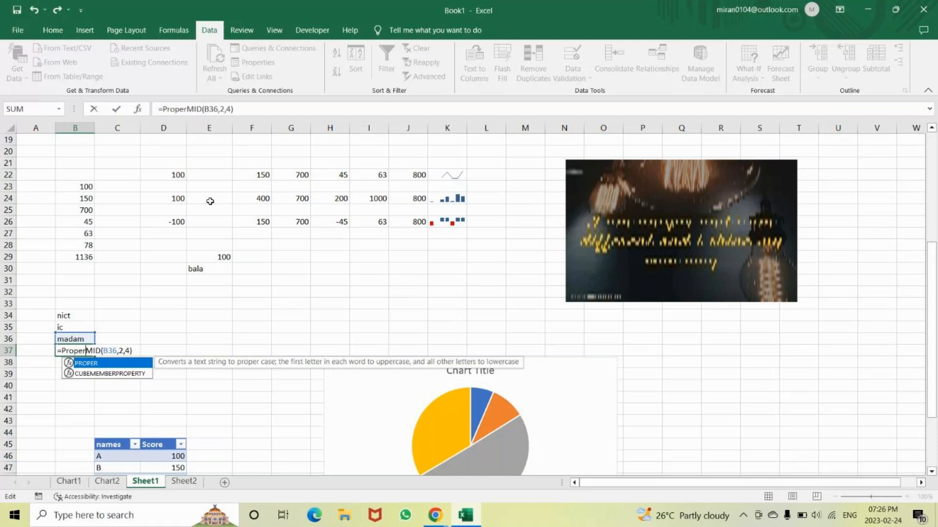
pyautogui.write('(')
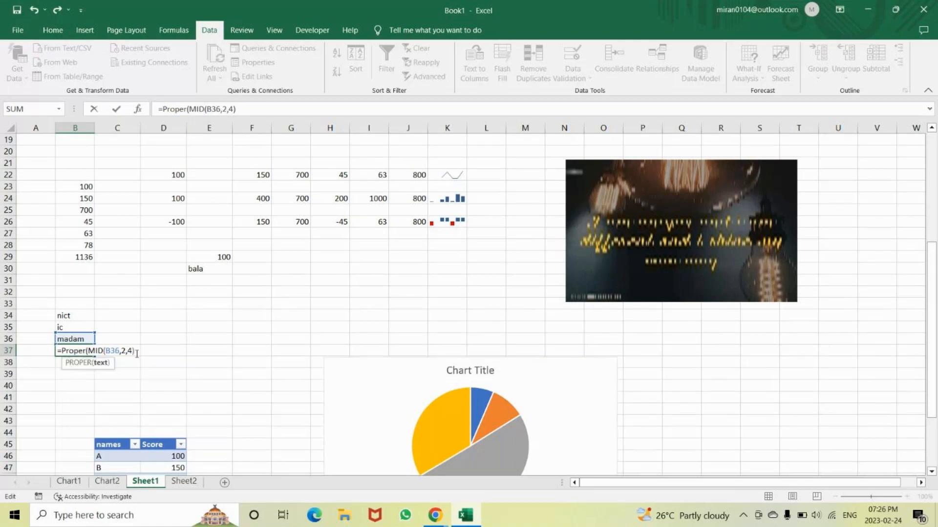
pyautogui.write(')')
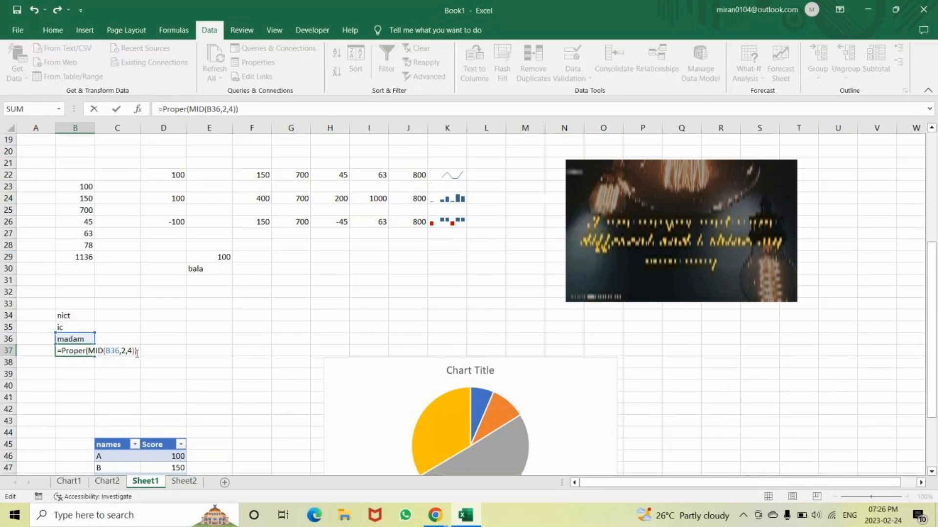
pyautogui.press('Return')
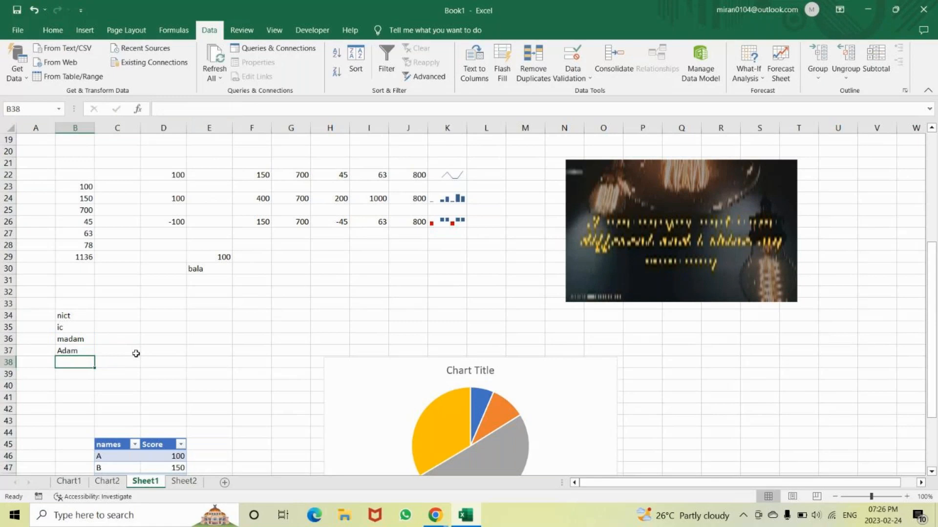
# Preview a conditional format on cell B37 that marks Unique values with Light Red Fill with Dark Red Text, and cancel it
pyautogui.press('Up')
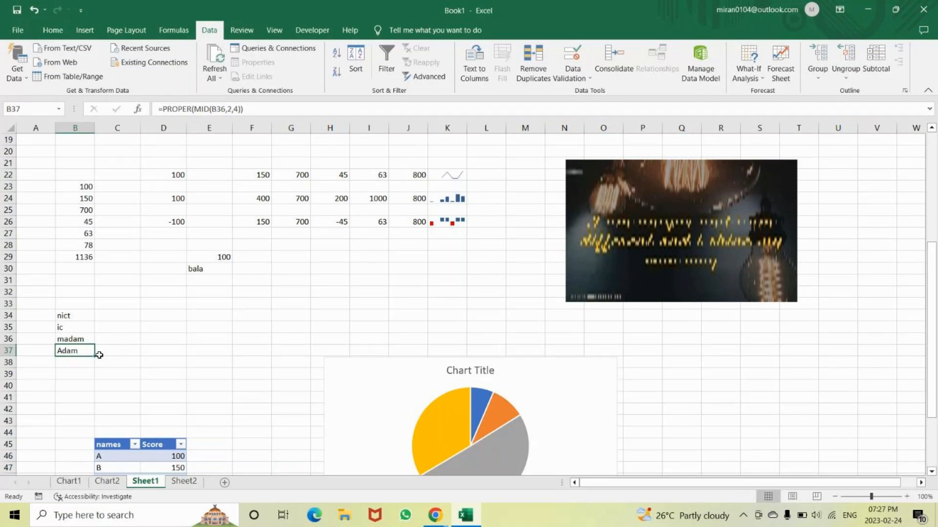
pyautogui.scroll(-1, 100, 355)
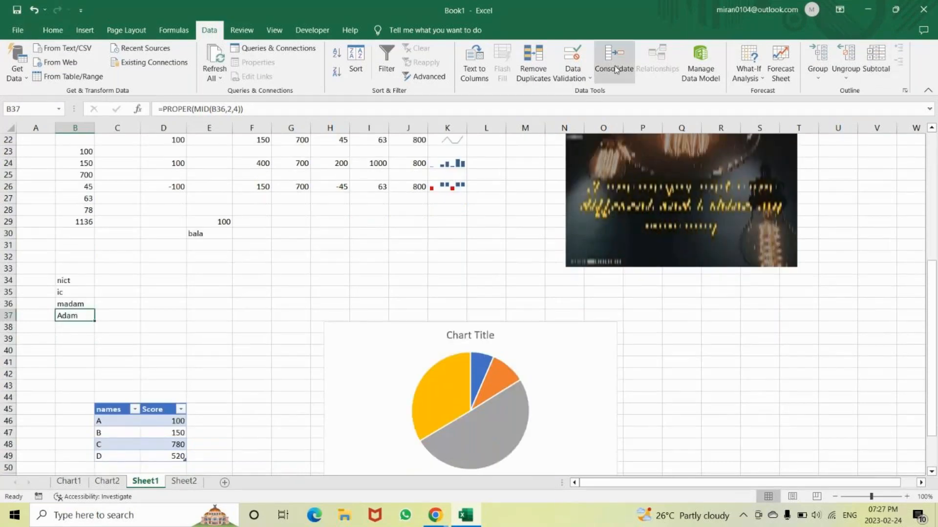
pyautogui.click(49, 31)
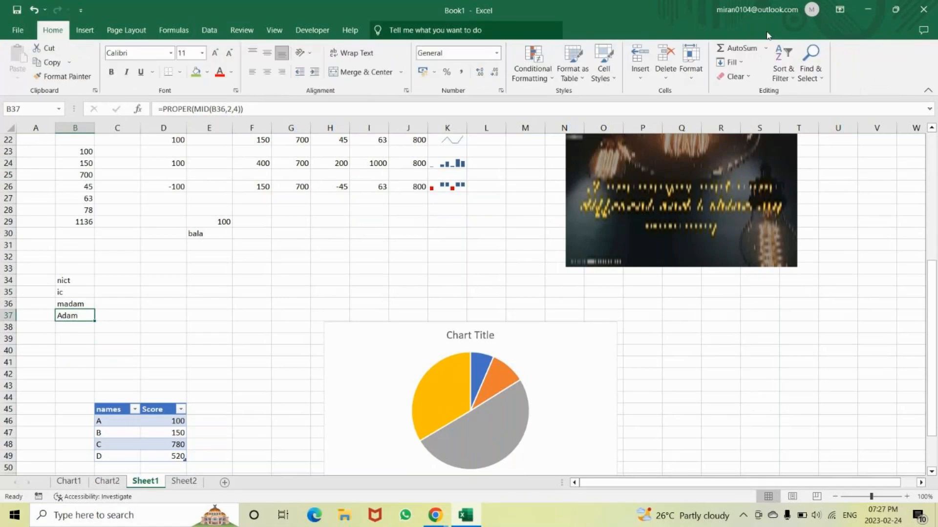
pyautogui.click(534, 58)
pyautogui.moveTo(575, 108)
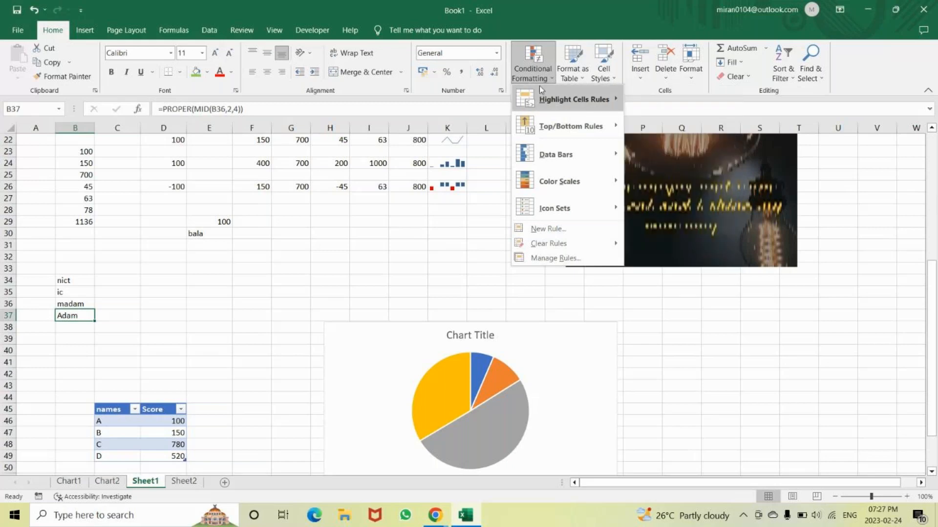
pyautogui.moveTo(540, 86)
pyautogui.click(668, 271)
pyautogui.click(594, 244)
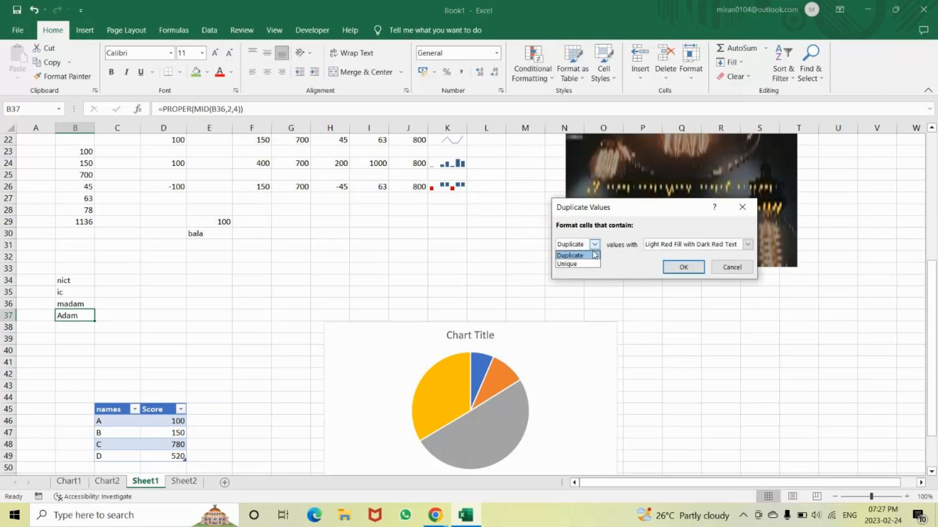
pyautogui.click(588, 264)
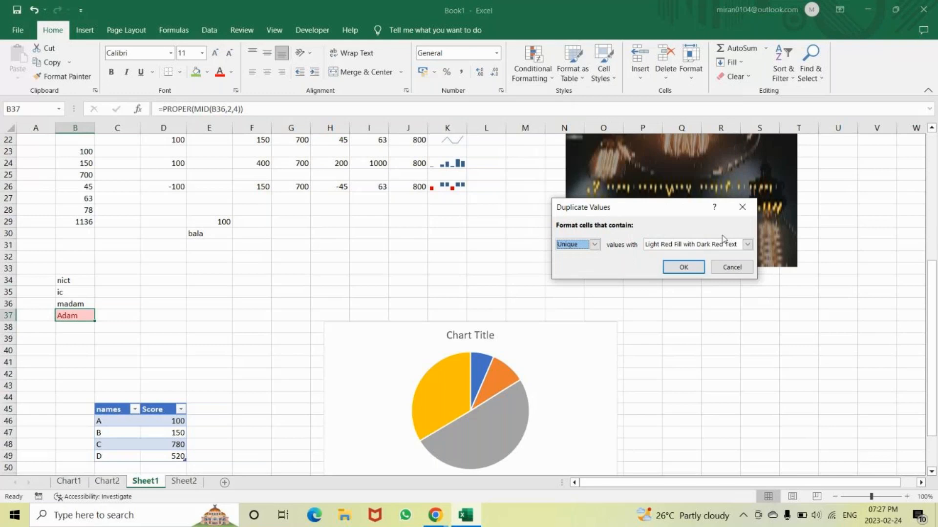
pyautogui.press('Escape')
pyautogui.click(532, 58)
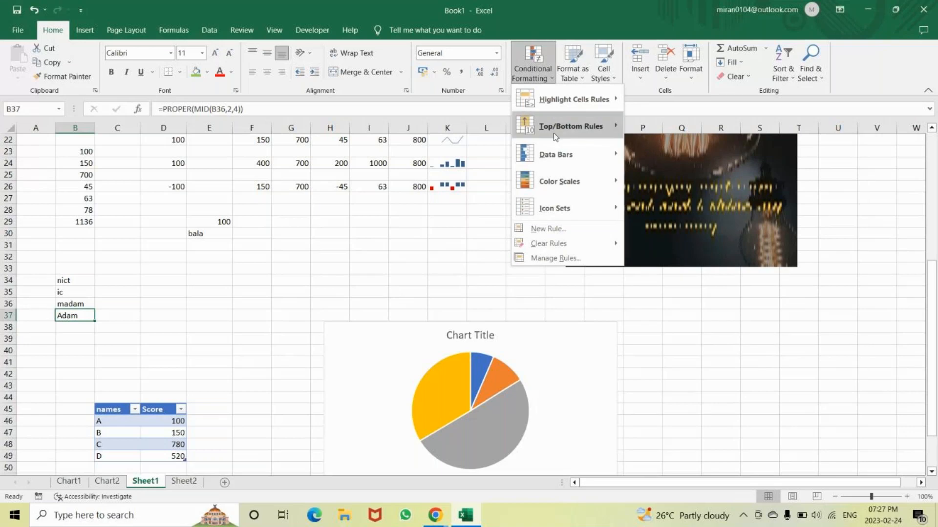
pyautogui.moveTo(581, 187)
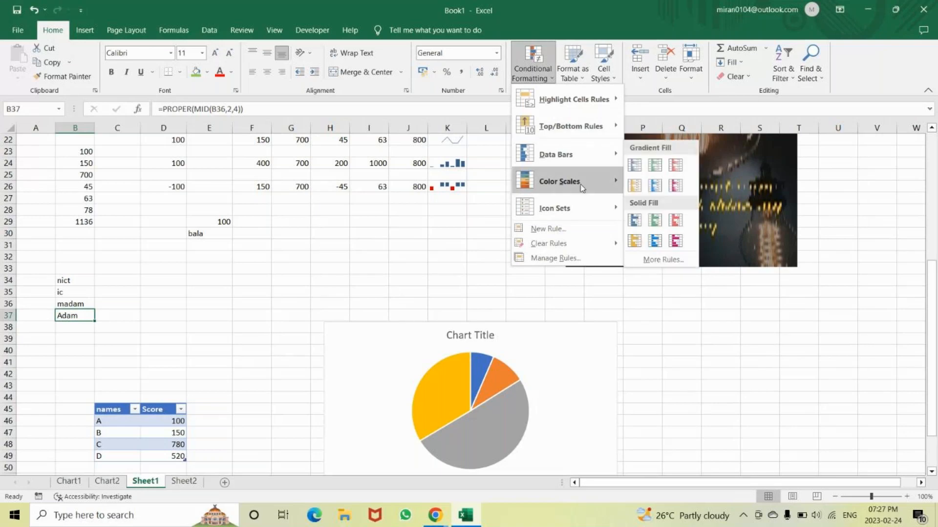
pyautogui.moveTo(586, 209)
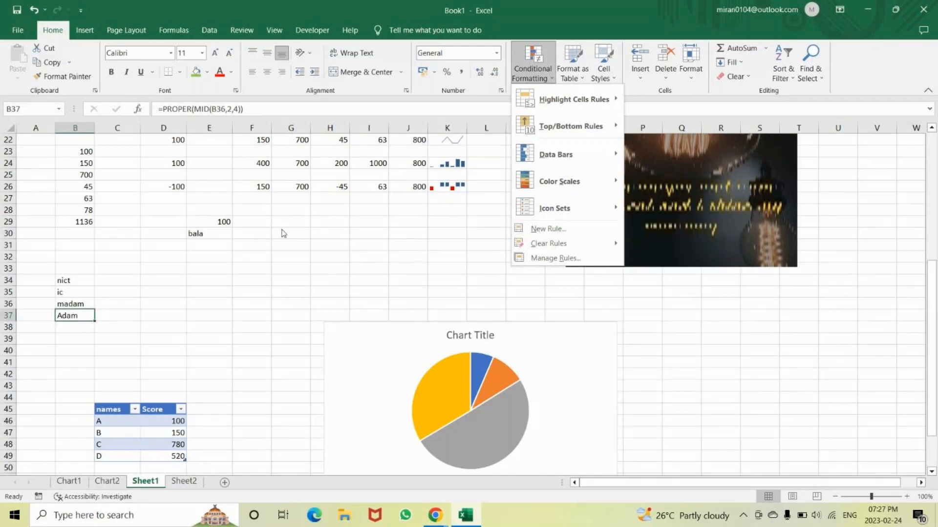
pyautogui.click(522, 244)
pyautogui.click(429, 249)
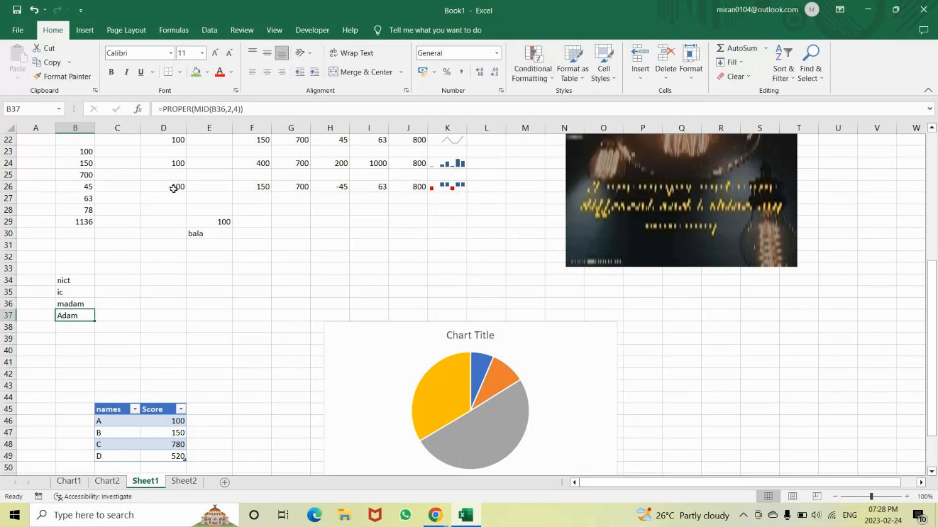
# Select the whole of column B on Sheet1
pyautogui.scroll(7, 173, 189)
pyautogui.click(83, 128)
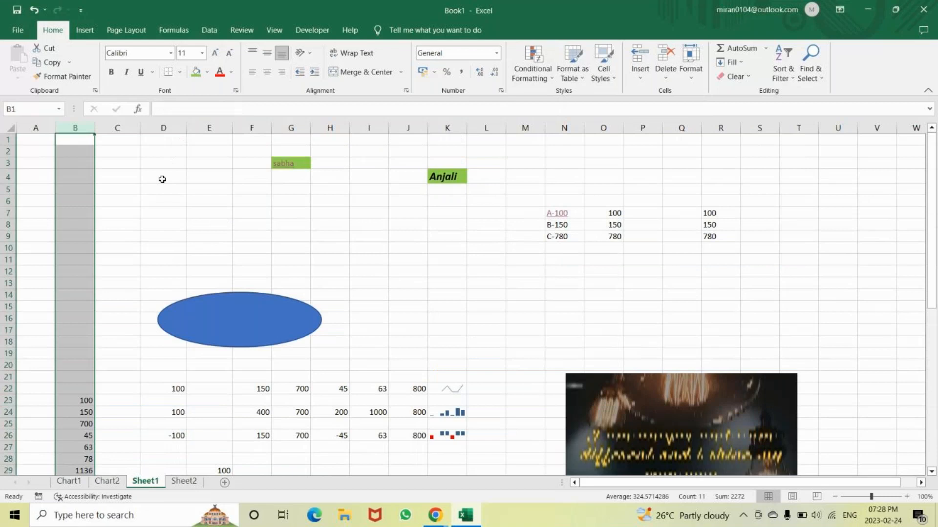
pyautogui.scroll(-3, 162, 179)
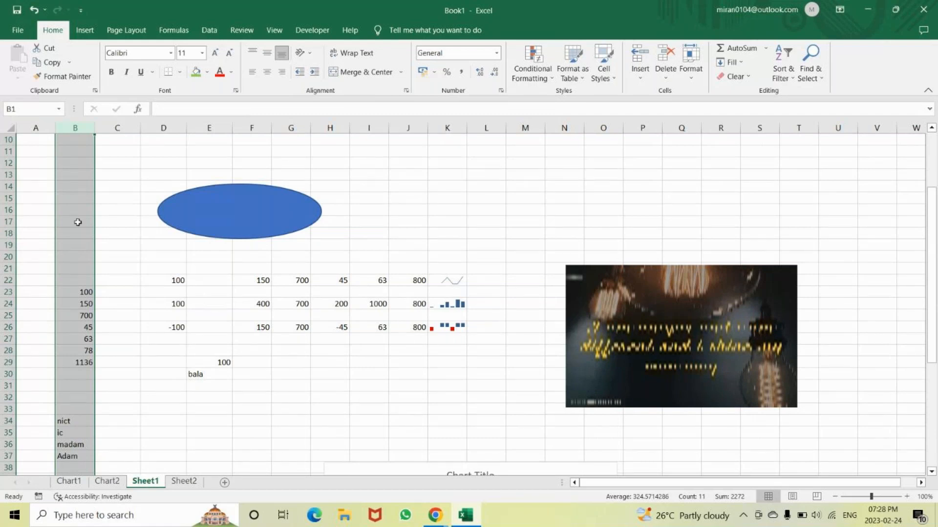
# Check the print preview of the active sheet and return to the worksheet
pyautogui.click(275, 31)
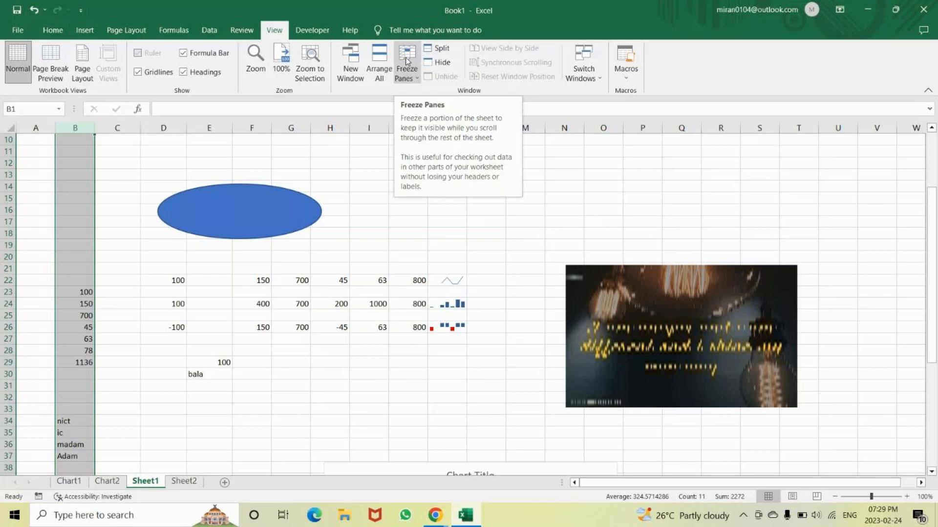
pyautogui.click(17, 30)
pyautogui.click(34, 243)
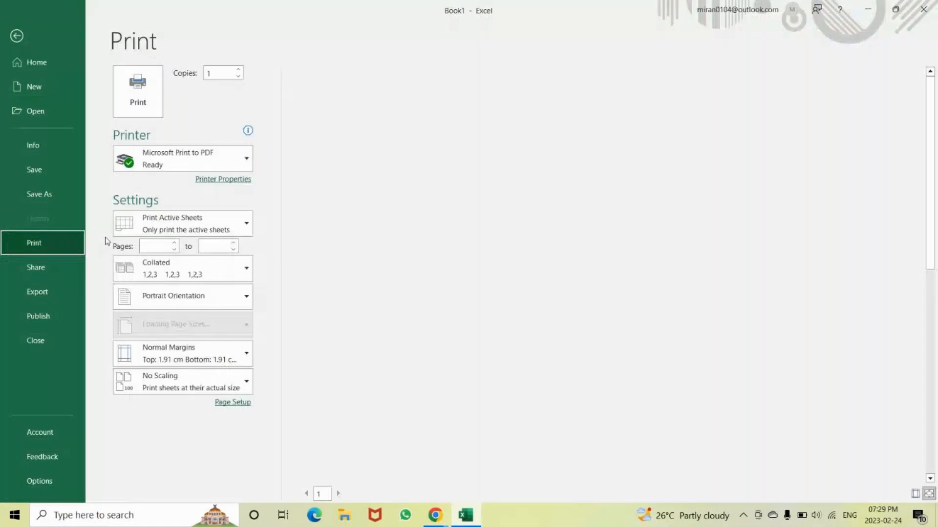
pyautogui.click(19, 36)
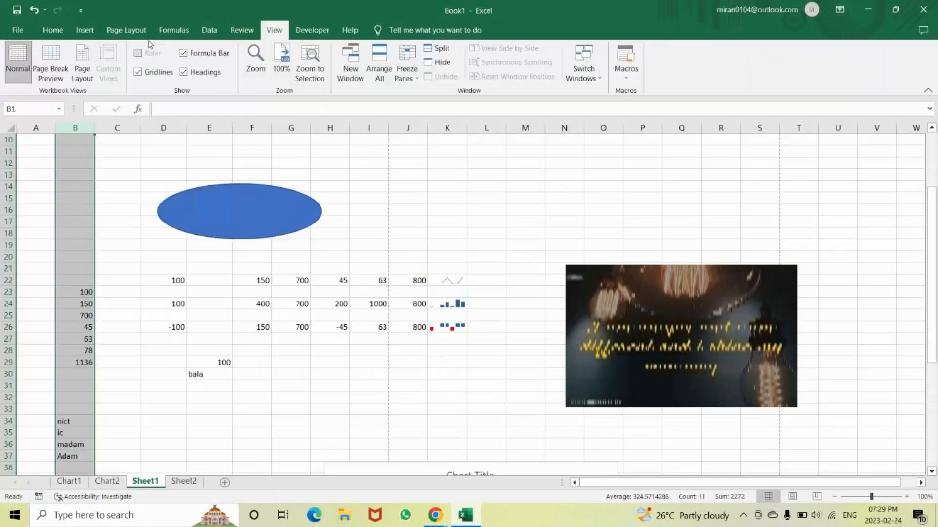
# Insert a page header on Sheet1 with the text "nict" in the center section
pyautogui.click(85, 35)
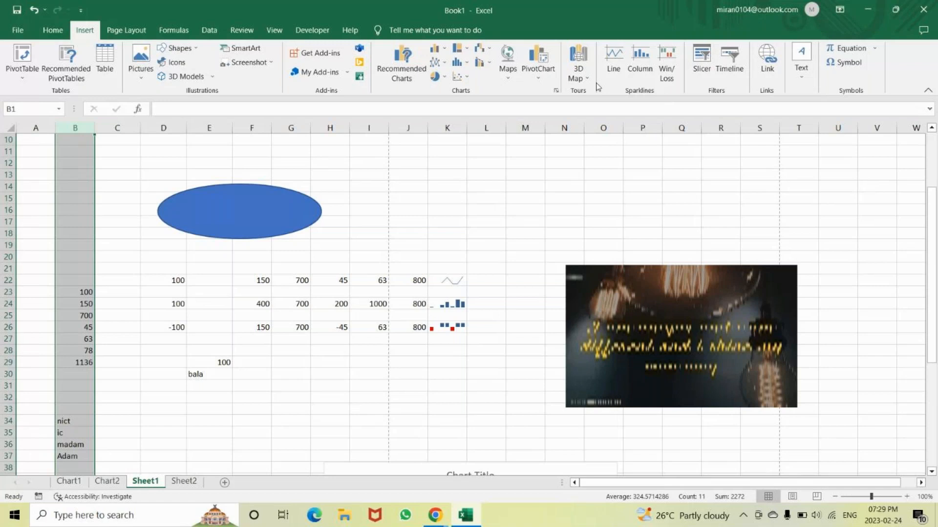
pyautogui.click(800, 77)
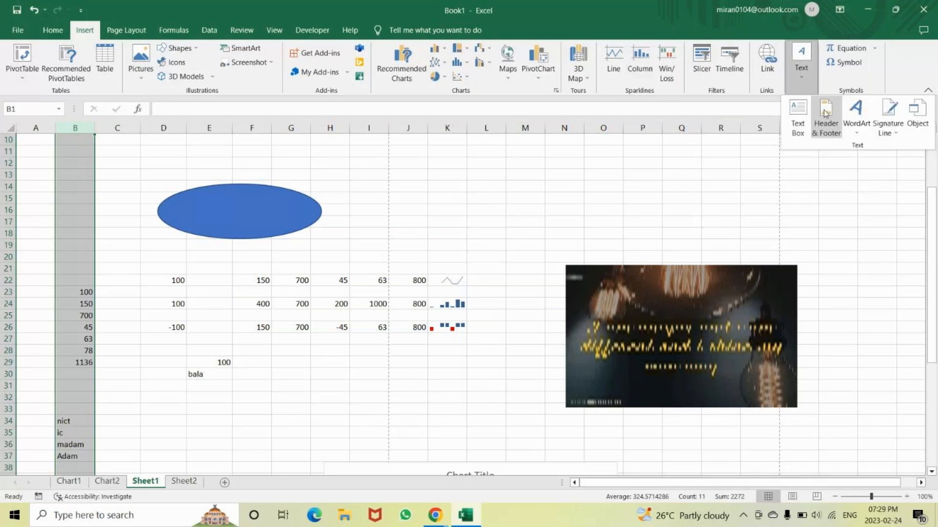
pyautogui.click(825, 117)
pyautogui.write('nict')
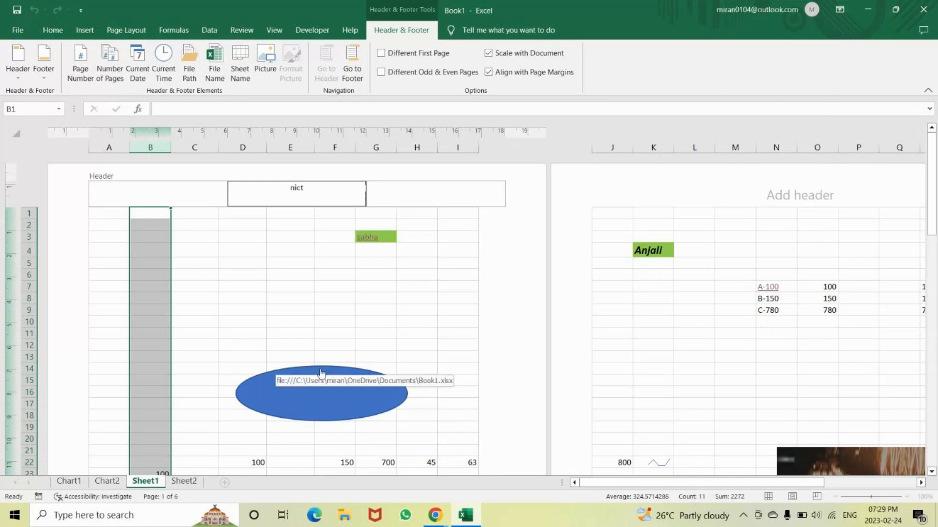
# Add the text "MCC" to the center section of the page footer and finish editing it
pyautogui.click(931, 472)
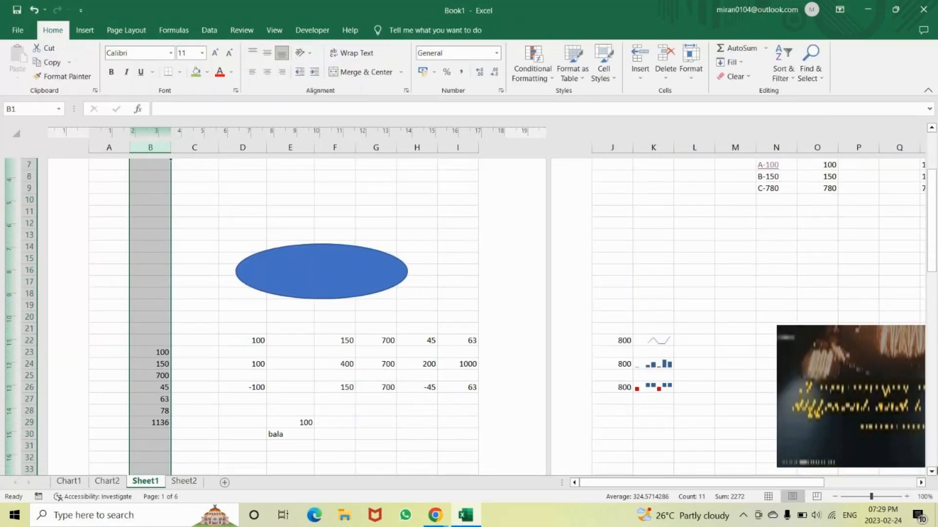
pyautogui.click(932, 471)
pyautogui.click(931, 472)
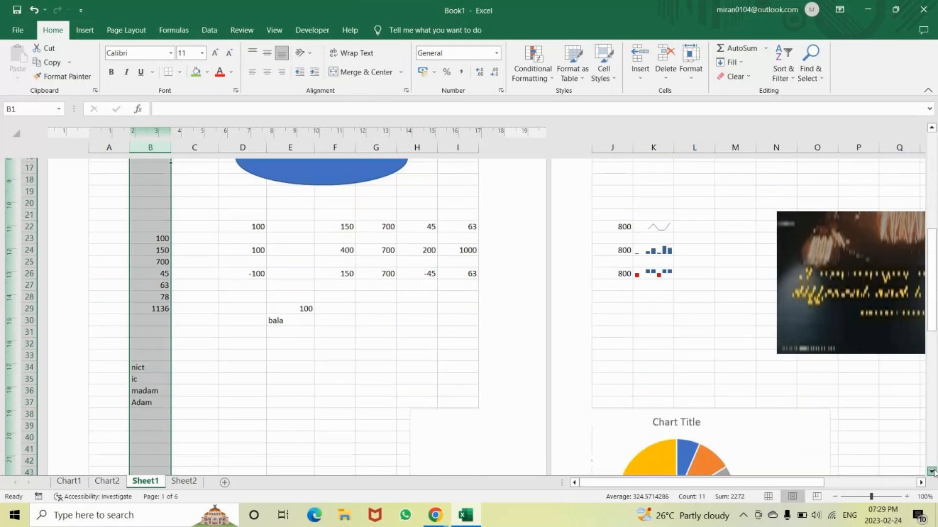
pyautogui.click(932, 472)
pyautogui.click(275, 396)
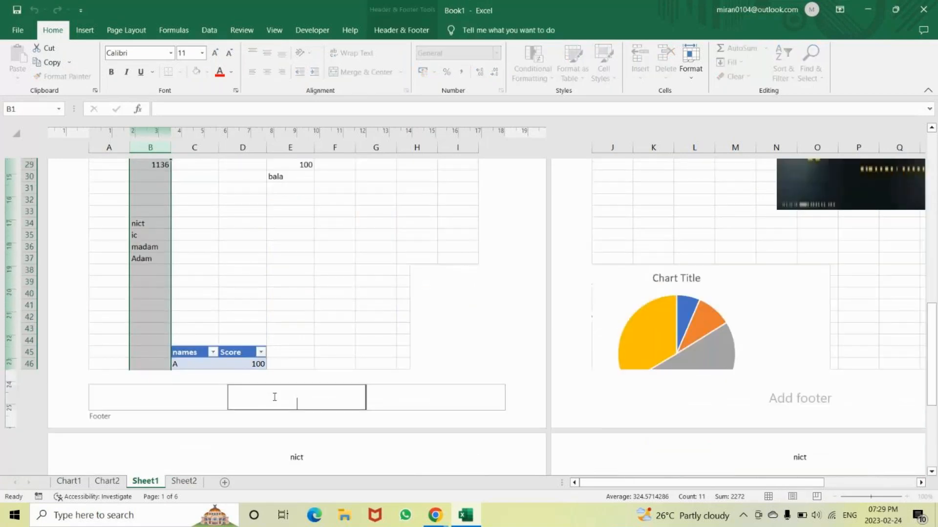
pyautogui.write('MCC')
pyautogui.press('Escape')
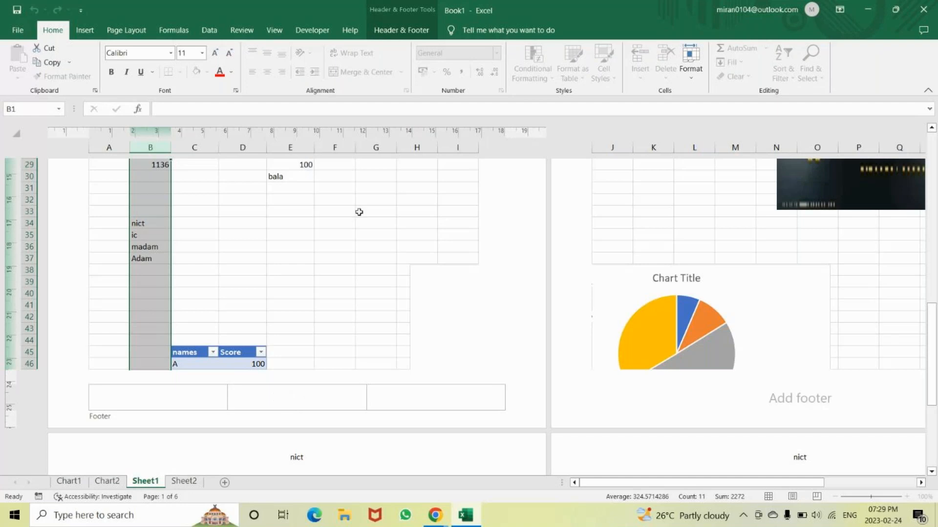
pyautogui.click(359, 212)
# Examine the header and footer on each page in print preview, through to page 5
pyautogui.hotkey('ctrl', 'p')
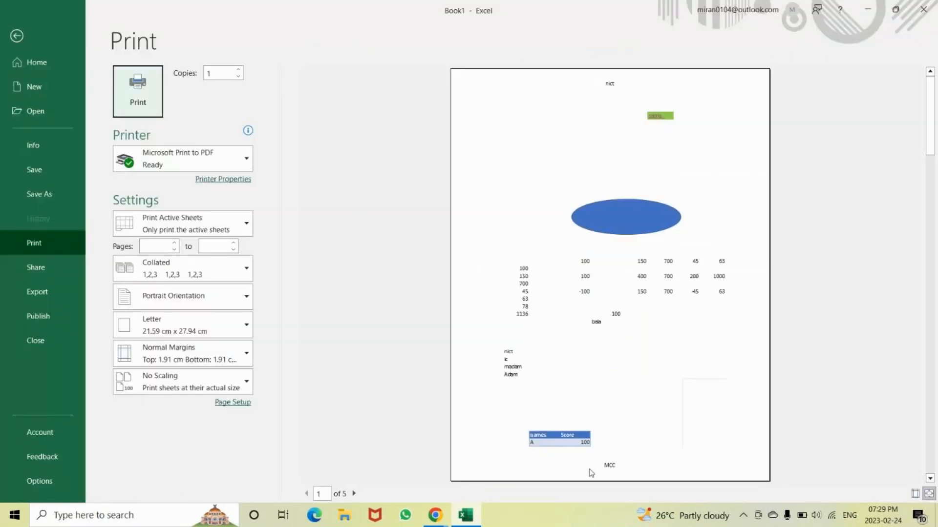
pyautogui.click(354, 494)
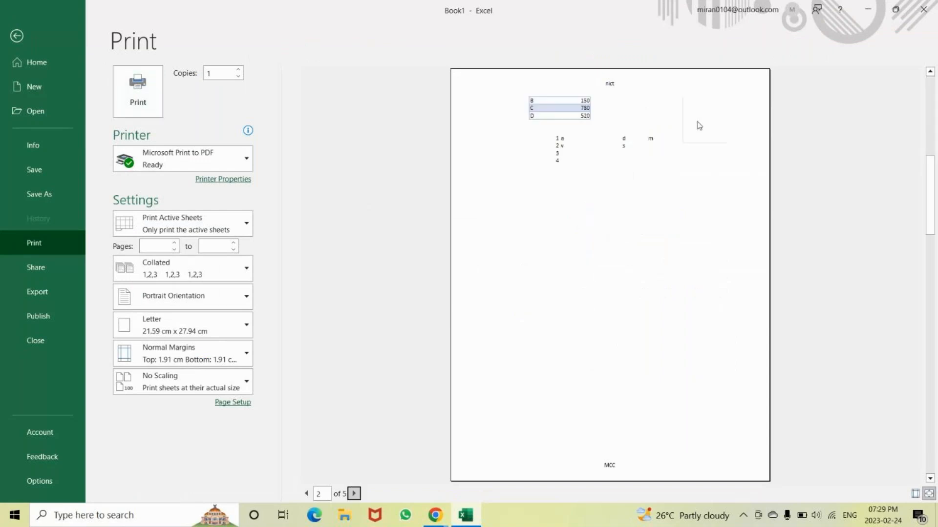
pyautogui.click(353, 494)
pyautogui.click(362, 494)
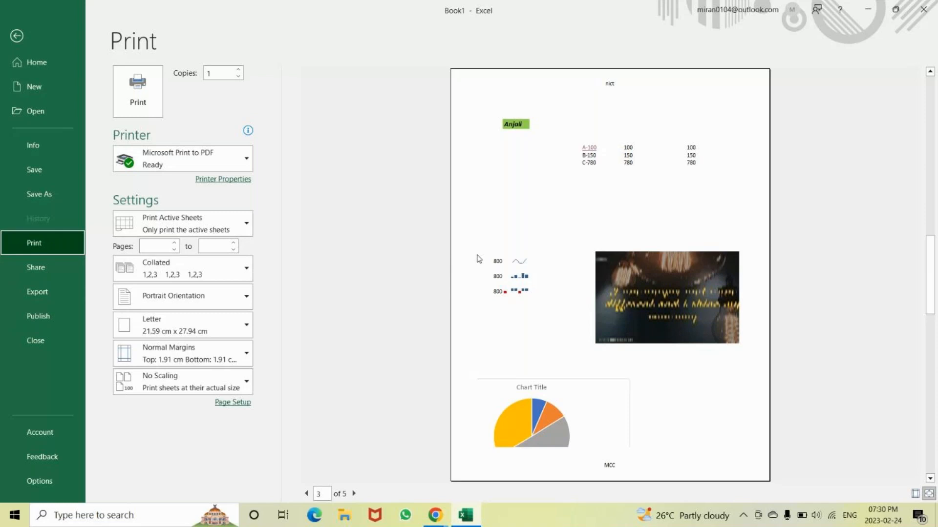
pyautogui.scroll(-2, 617, 443)
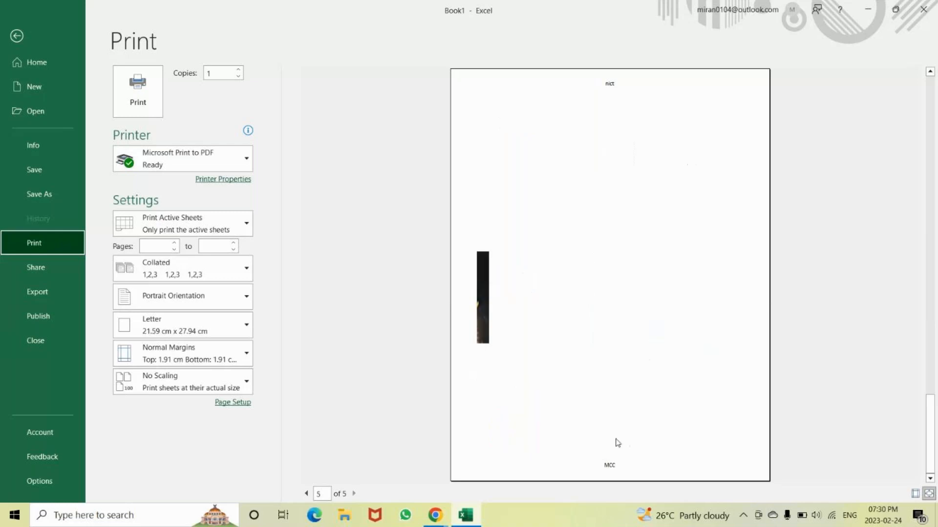
# Return from the print preview to the worksheet and reopen header and footer editing on Sheet1
pyautogui.scroll(2, 617, 443)
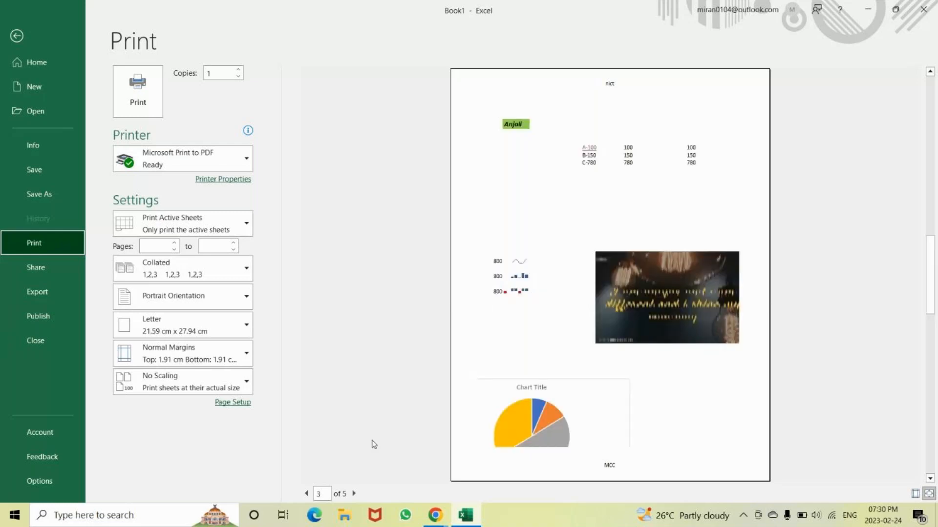
pyautogui.click(17, 37)
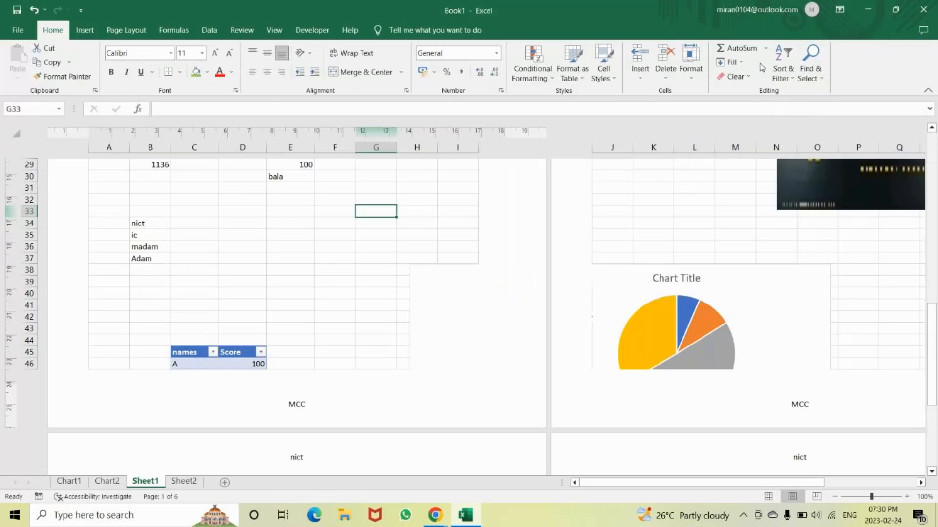
pyautogui.click(83, 31)
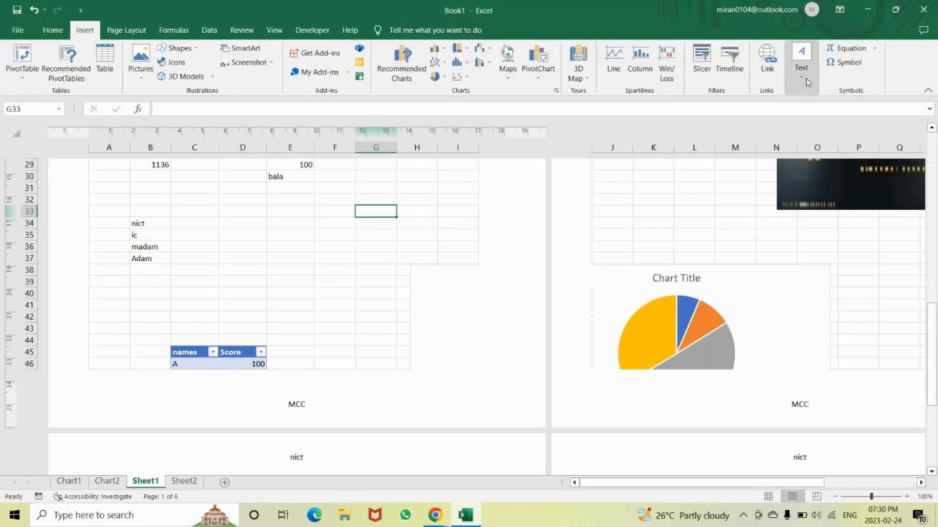
pyautogui.click(806, 78)
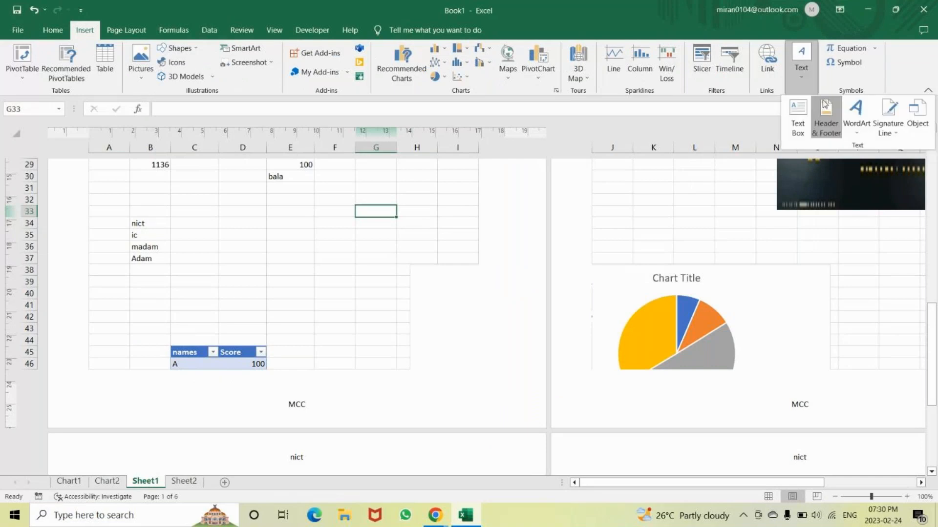
pyautogui.click(825, 105)
# Check the left and right sections of the Sheet1 header and examine the built-in header and footer presets
pyautogui.click(196, 190)
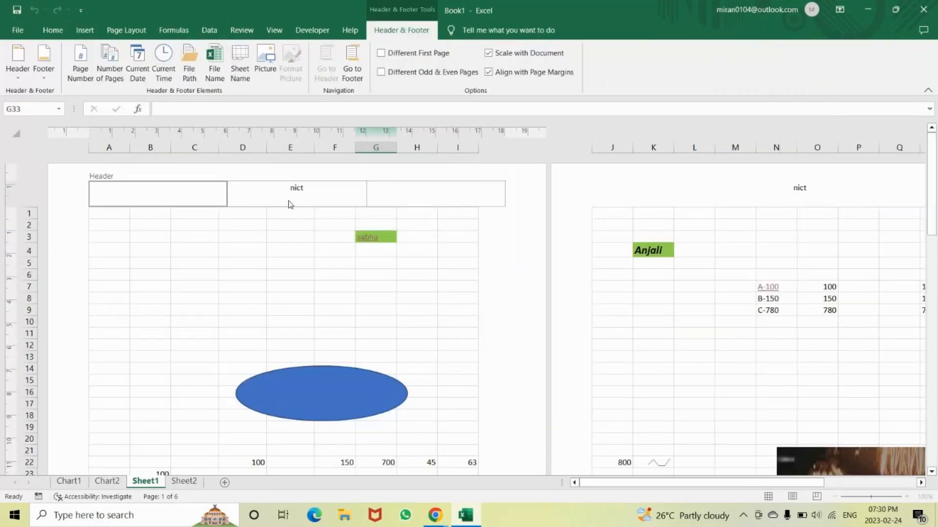
pyautogui.click(427, 197)
pyautogui.press('Delete')
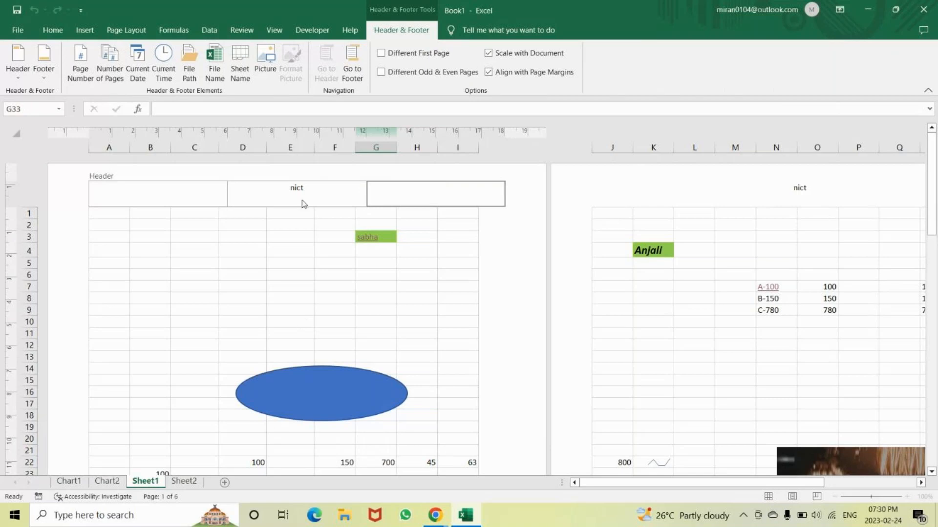
pyautogui.click(18, 78)
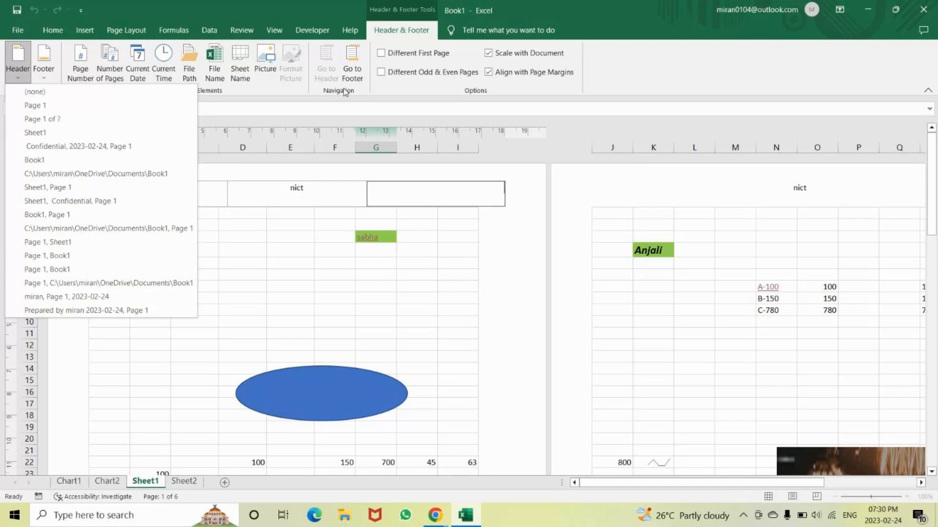
pyautogui.click(44, 67)
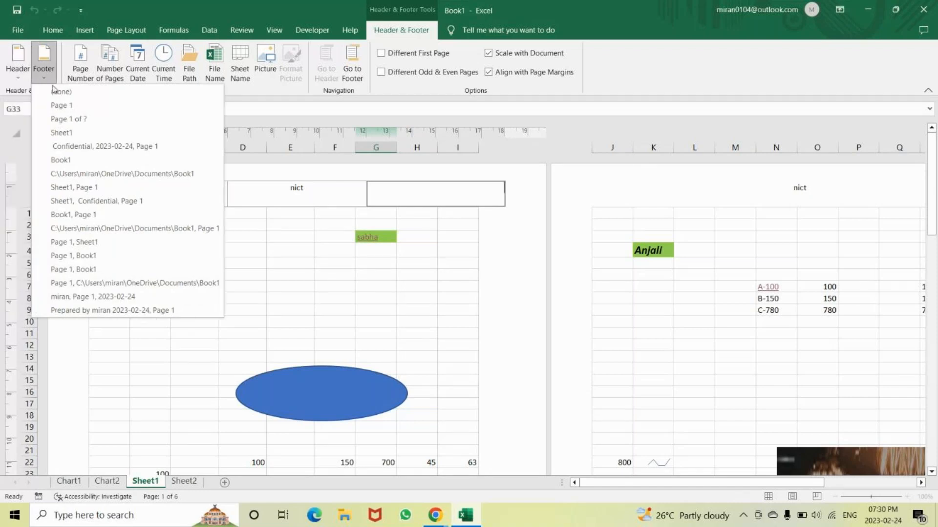
# Leave header and footer editing, keep the workbook open, and switch Sheet1 back to Normal view
pyautogui.click(923, 10)
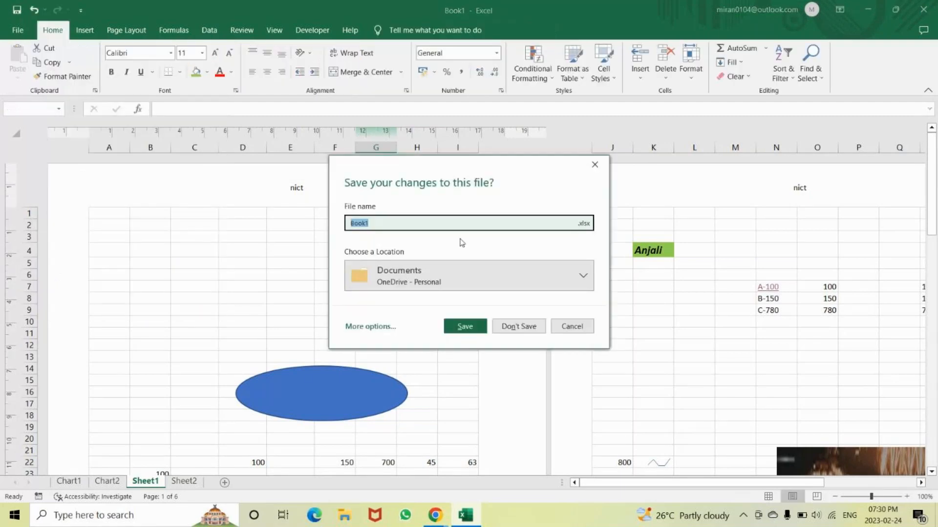
pyautogui.click(595, 164)
pyautogui.click(311, 254)
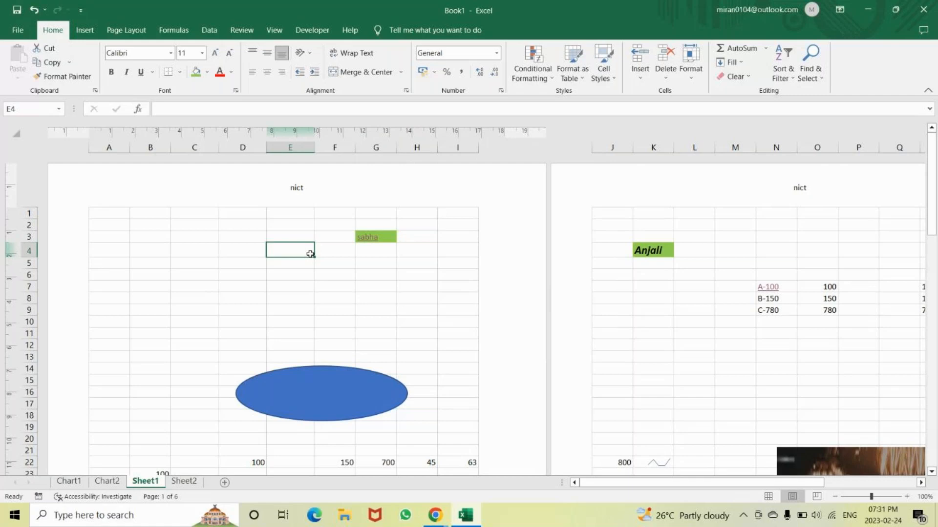
pyautogui.click(768, 497)
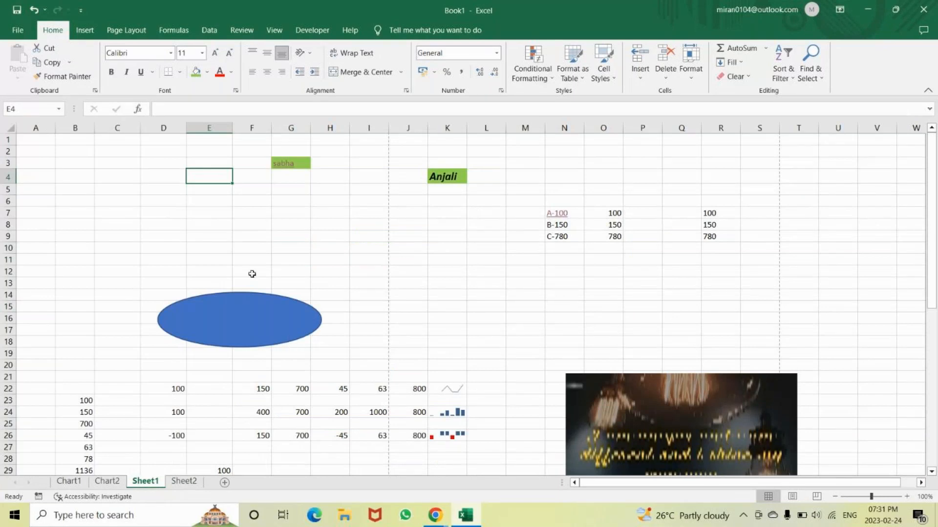
# Open the name in cell K4 for editing directly in the cell and commit the entry
pyautogui.click(458, 183)
pyautogui.click(437, 216)
pyautogui.click(446, 181)
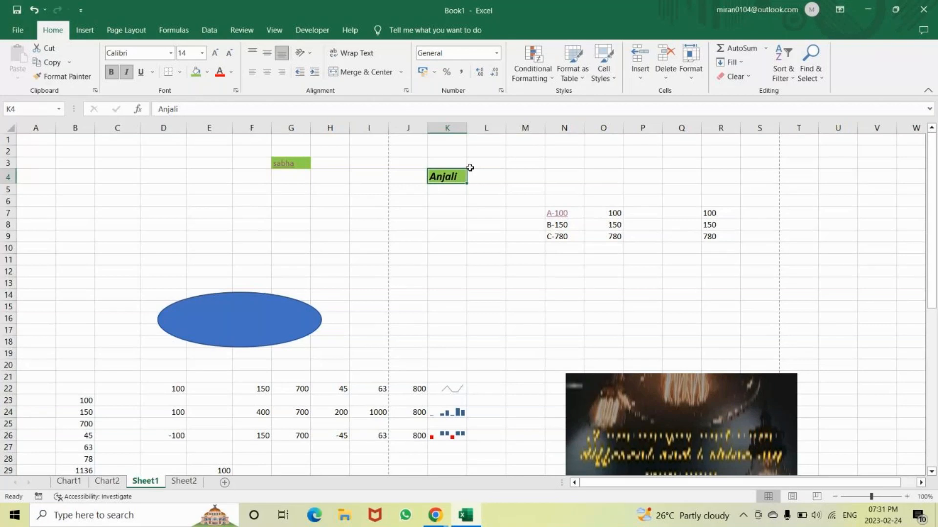
pyautogui.doubleClick(460, 178)
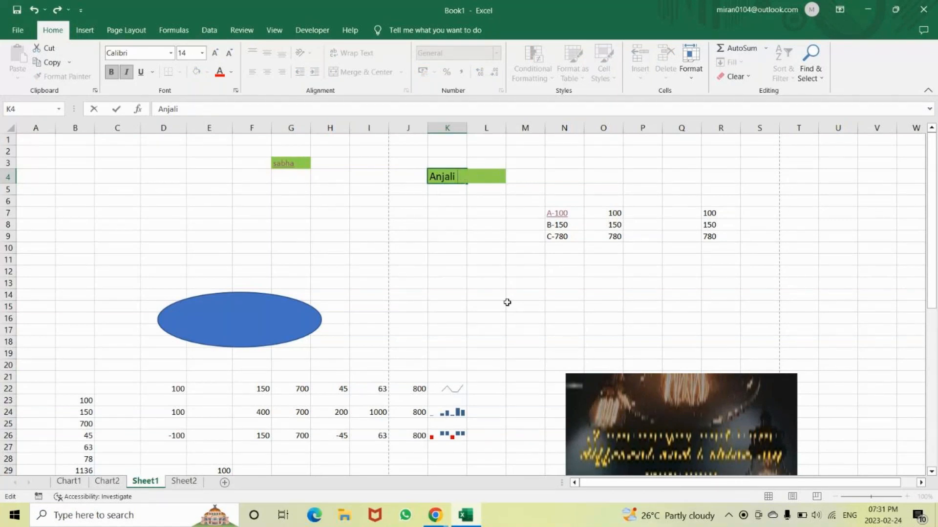
pyautogui.press('Return')
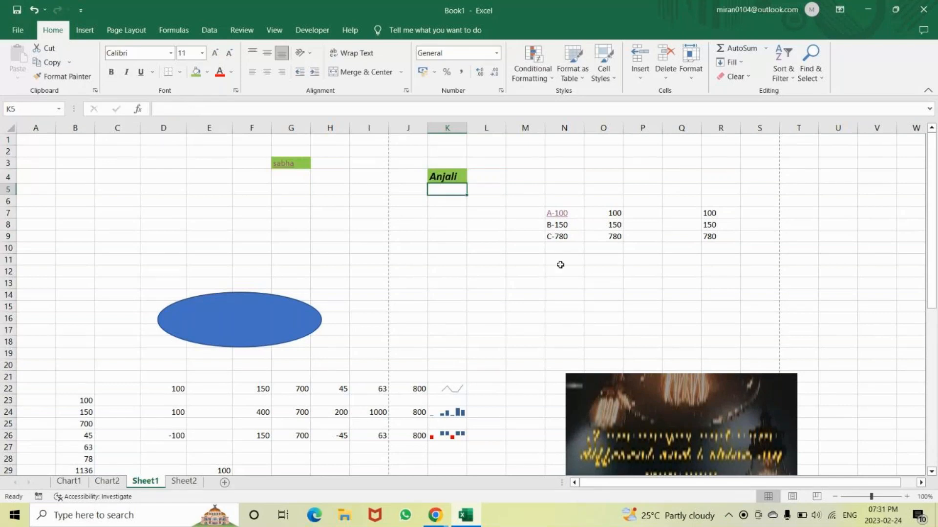
# Append "dfdghjkjhgf" to the name in cell K4 using the formula bar, then remove the added text and commit the entry
pyautogui.click(449, 176)
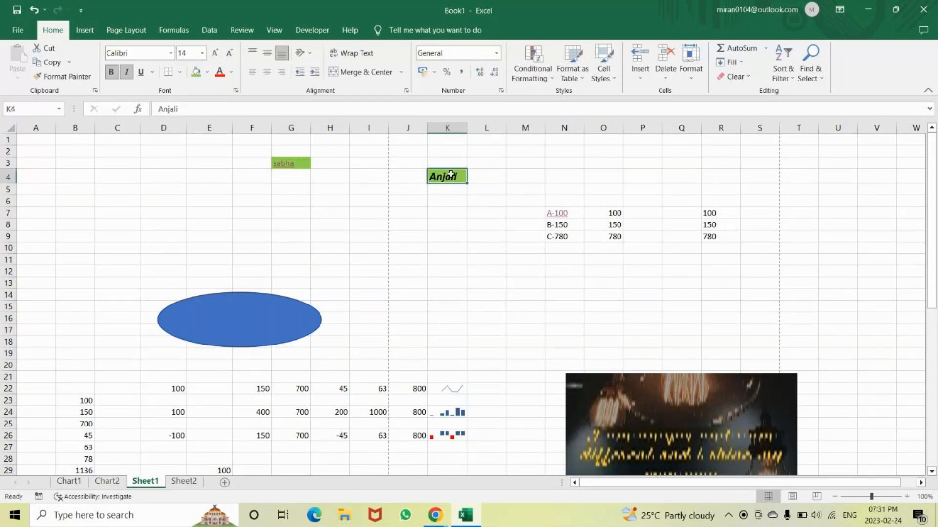
pyautogui.click(190, 109)
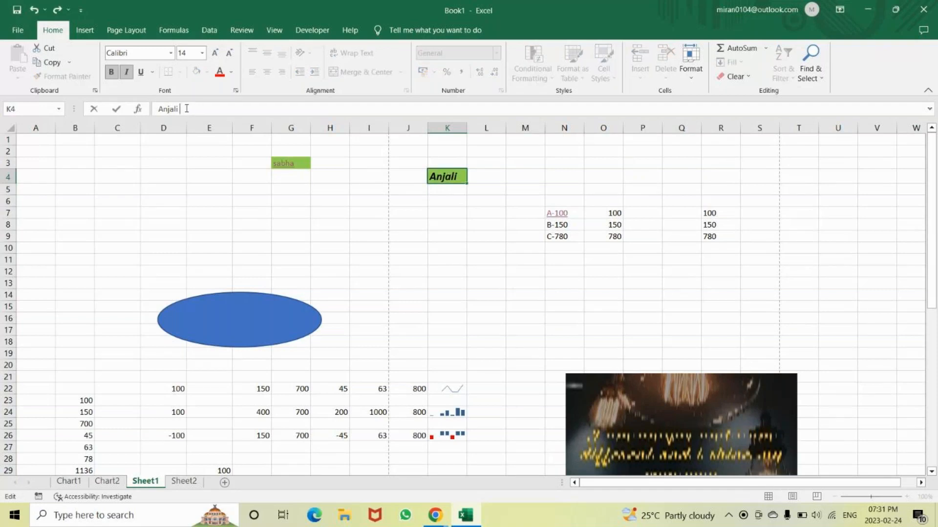
pyautogui.write('dfdghjkjhgf')
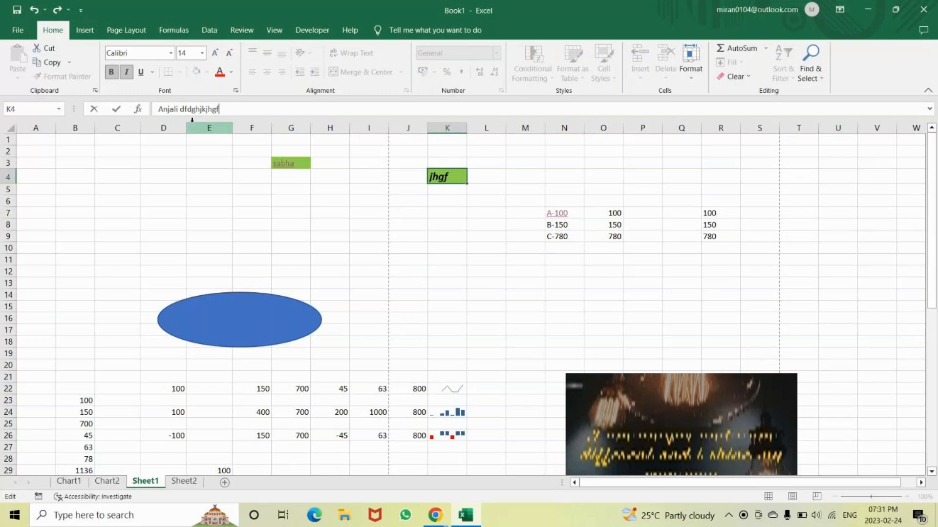
pyautogui.press('BackSpace')
pyautogui.press('BackSpace')
pyautogui.press('BackSpace')
pyautogui.press('BackSpace')
pyautogui.press('BackSpace')
pyautogui.press('BackSpace')
pyautogui.press('BackSpace')
pyautogui.press('BackSpace')
pyautogui.press('BackSpace')
pyautogui.press('BackSpace')
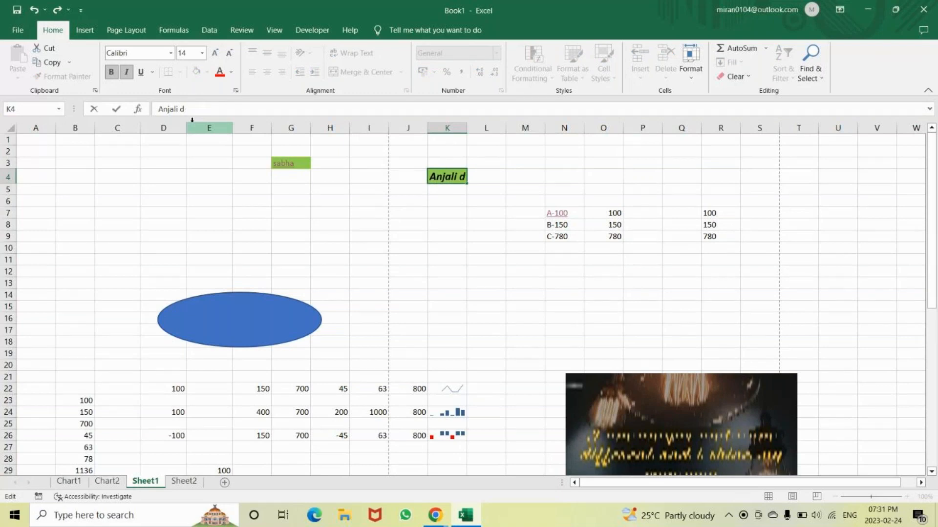
pyautogui.press('BackSpace')
pyautogui.press('Return')
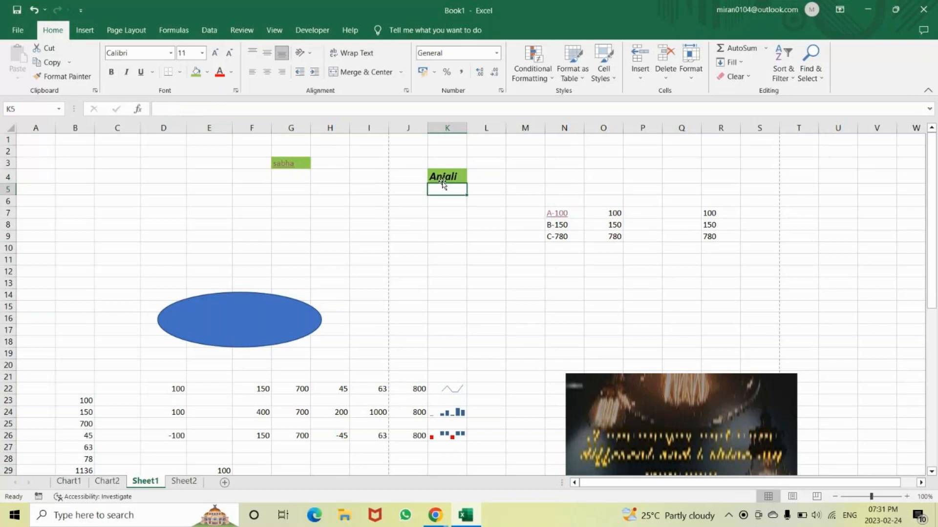
# Put cell K4 back into edit mode and finish the entry again
pyautogui.click(442, 180)
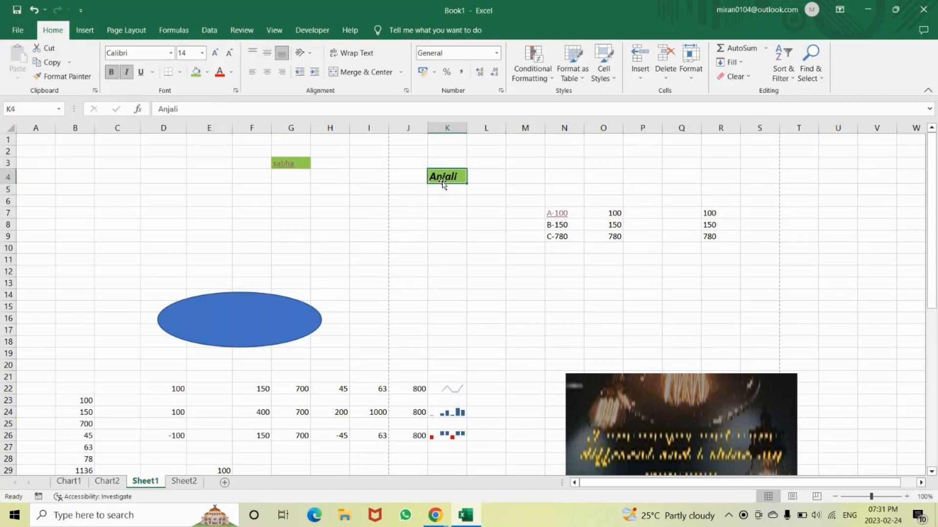
pyautogui.doubleClick(443, 181)
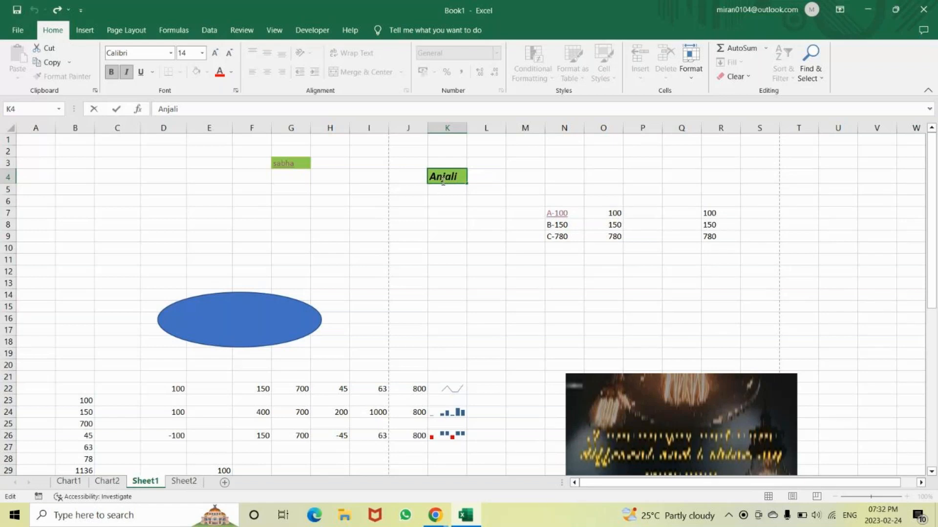
pyautogui.press('Return')
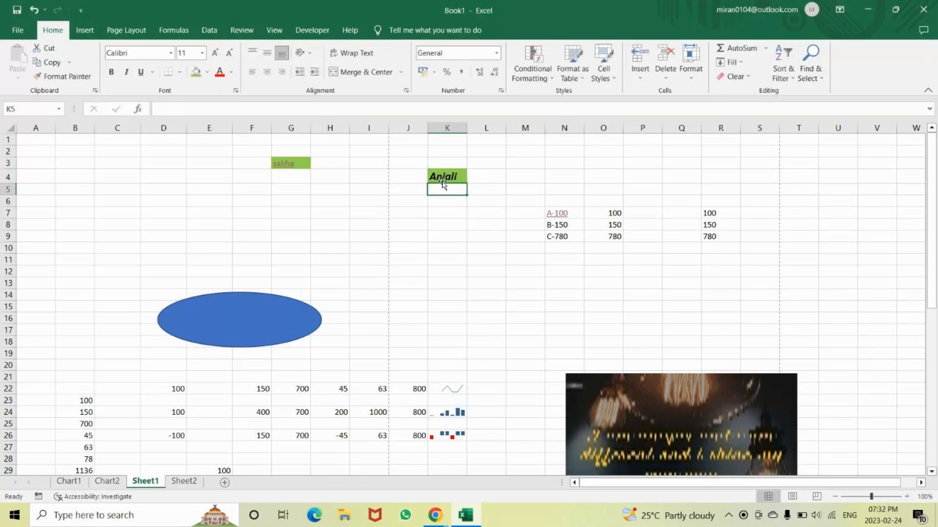
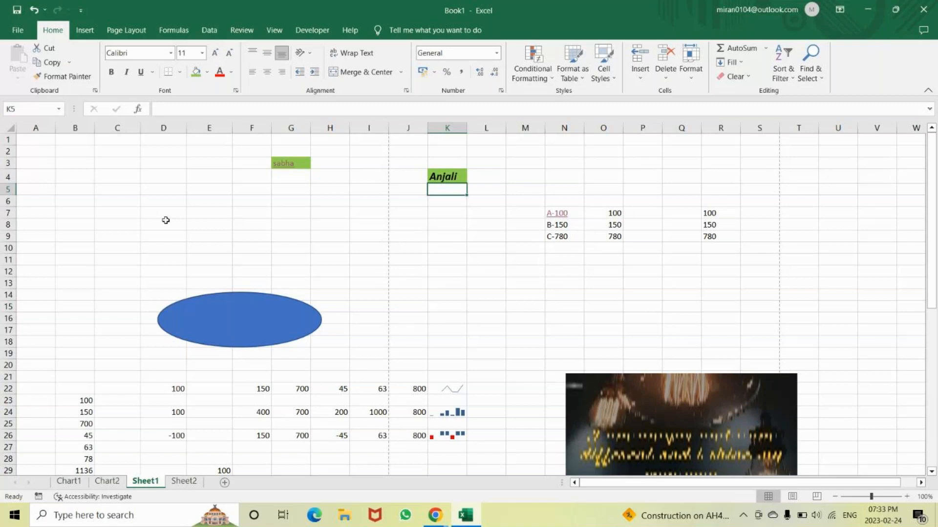
# Open the name in cell K4 for editing again, keep it as it is, and select cell D8
pyautogui.press('Up')
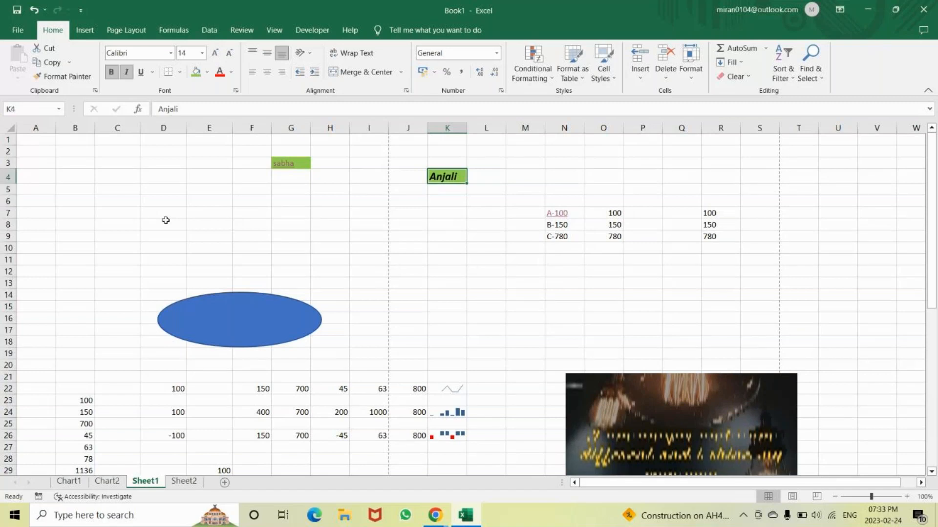
pyautogui.press('F2')
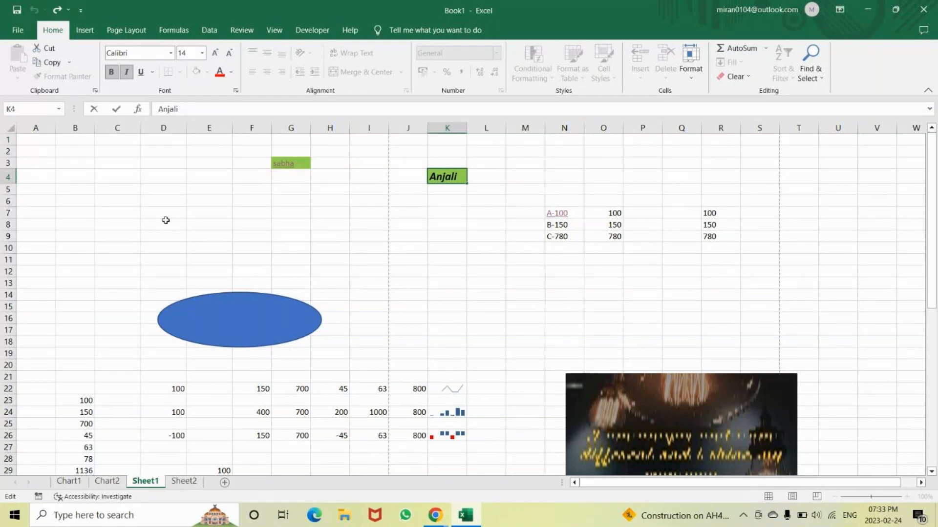
pyautogui.click(165, 221)
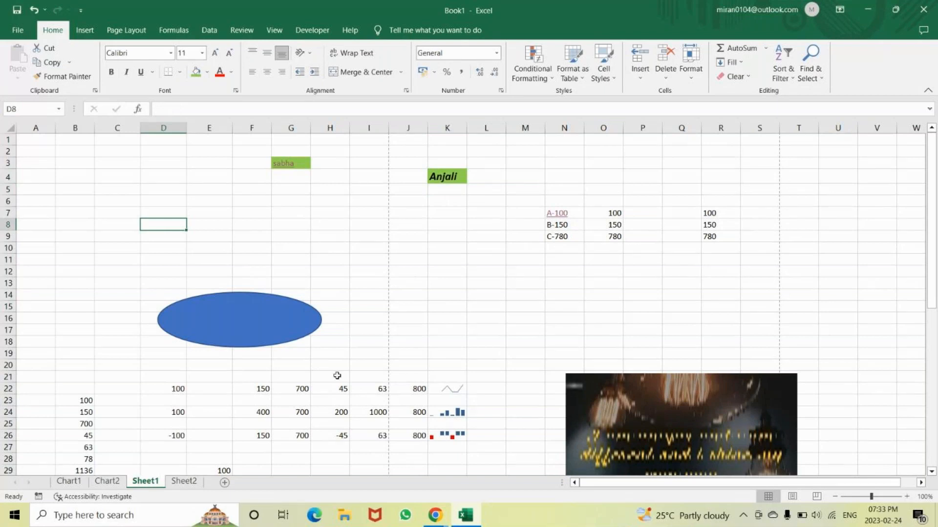
# Open the On-Screen Keyboard, try its F2 function key, and place the keyboard below the worksheet's upper entries
pyautogui.press('super+r')
pyautogui.press('Escape')
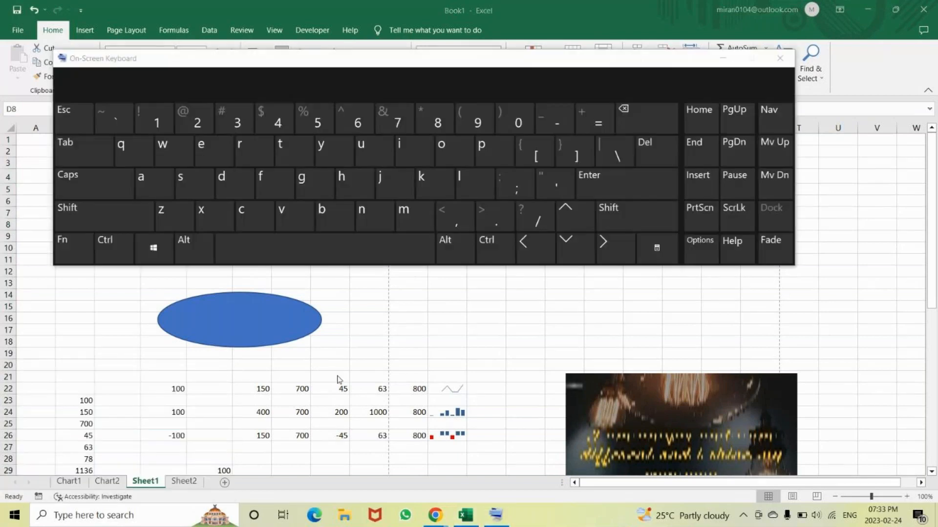
pyautogui.click(63, 248)
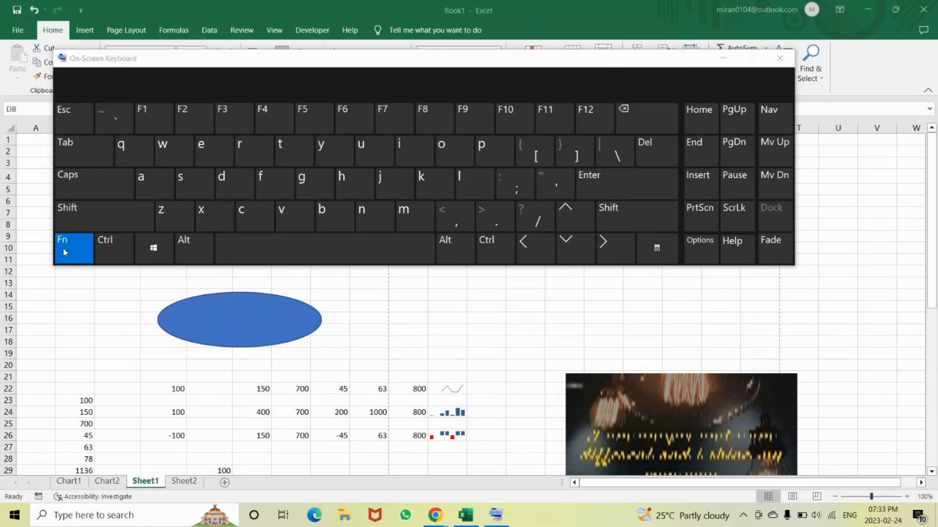
pyautogui.click(188, 114)
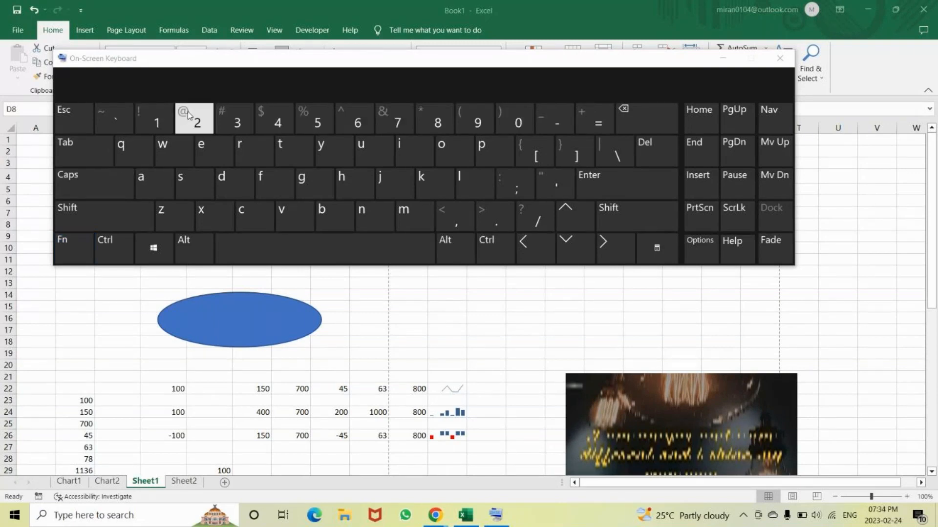
pyautogui.moveTo(652, 70); pyautogui.dragTo(640, 290)
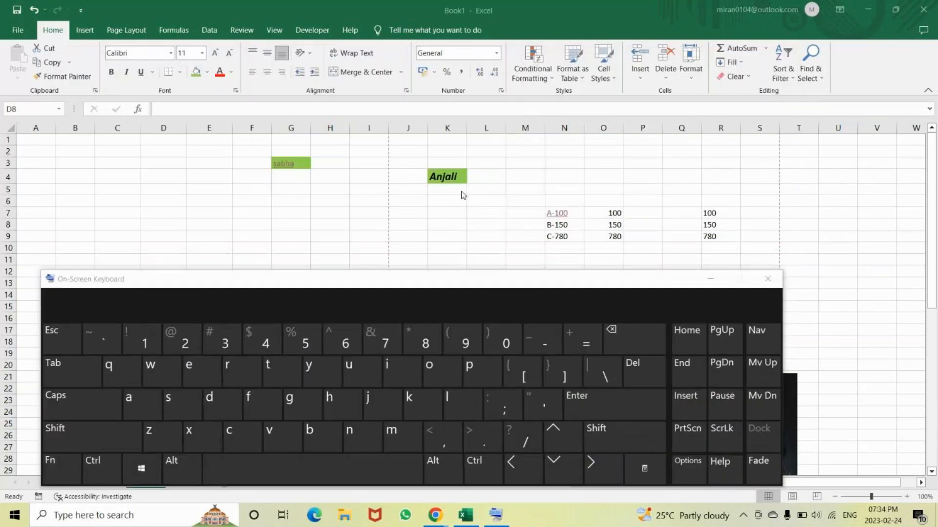
# Put the name in cell K4 into edit mode using the On-Screen Keyboard and commit the entry
pyautogui.click(457, 177)
pyautogui.click(51, 462)
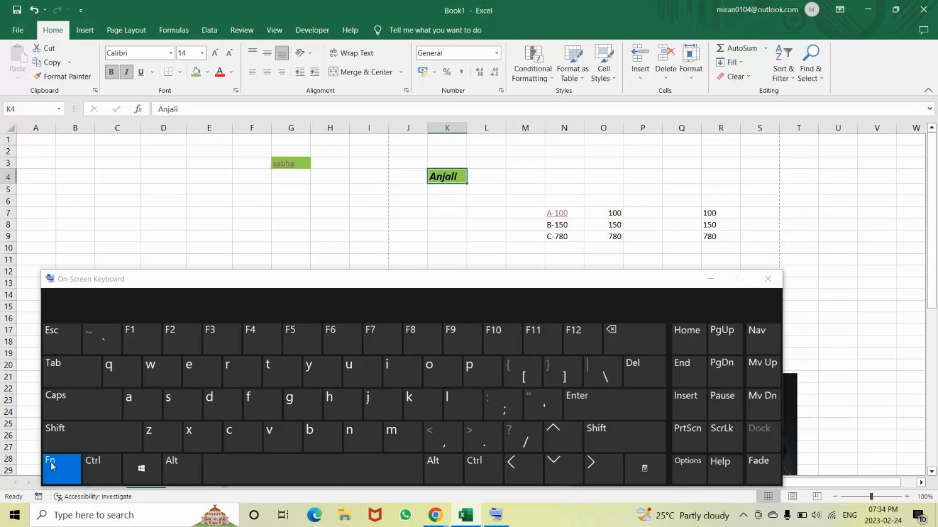
pyautogui.click(174, 346)
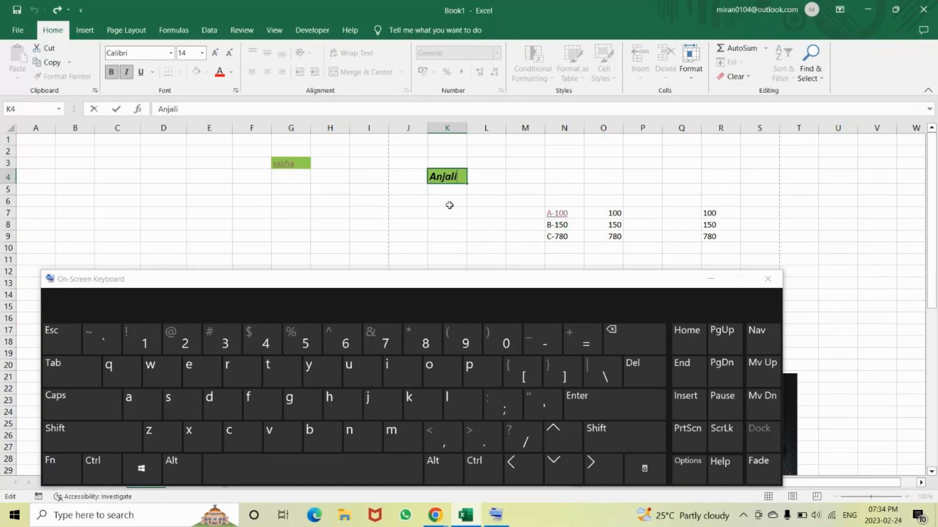
pyautogui.press('Return')
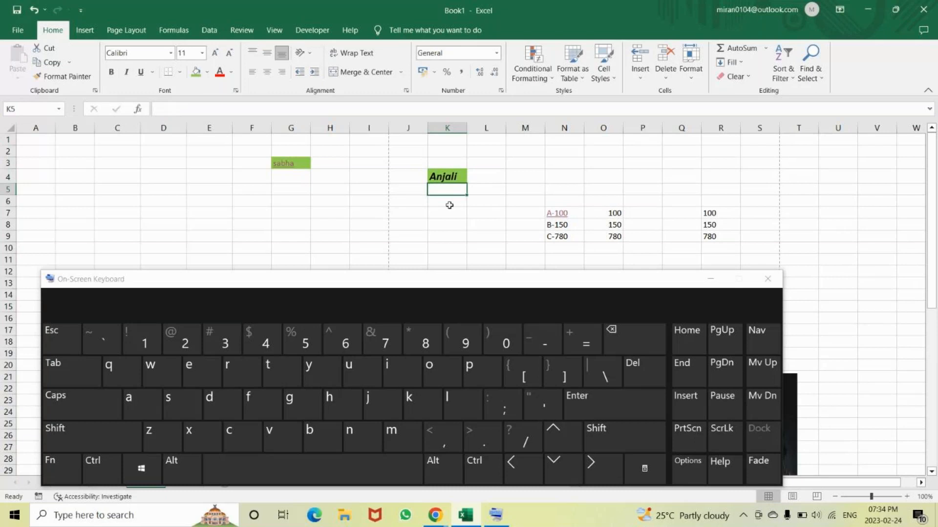
# Put cell O7 into edit mode using the On-Screen Keyboard, close the keyboard, and commit the entry
pyautogui.click(610, 212)
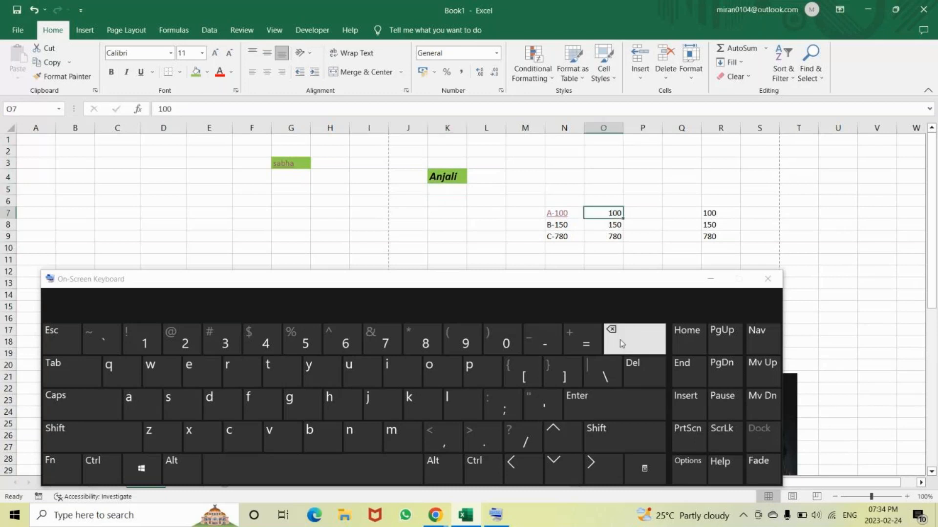
pyautogui.click(68, 471)
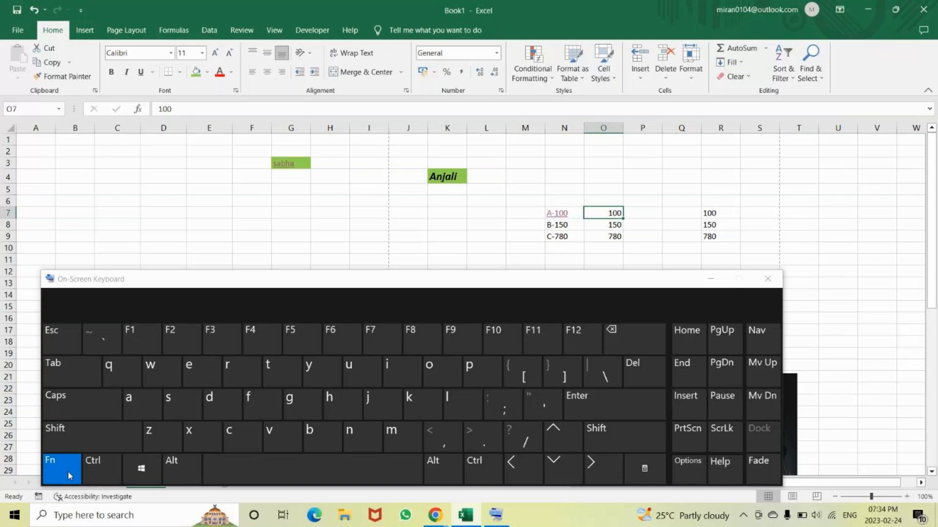
pyautogui.click(181, 339)
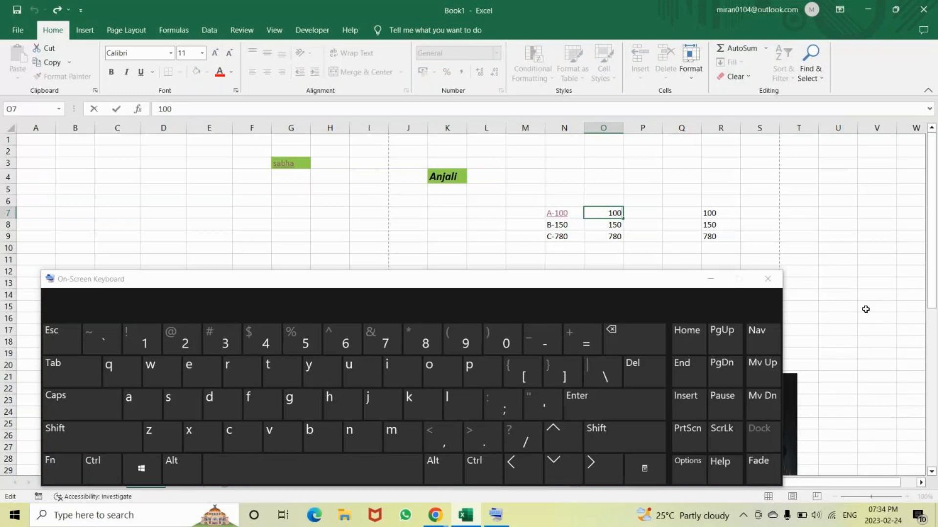
pyautogui.click(767, 279)
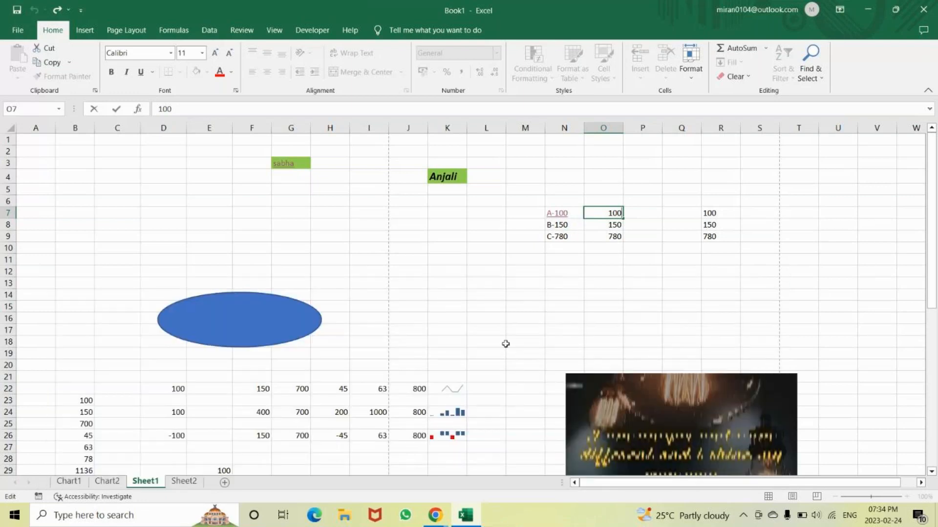
pyautogui.scroll(-2, 505, 344)
pyautogui.scroll(2, 507, 343)
pyautogui.press('Return')
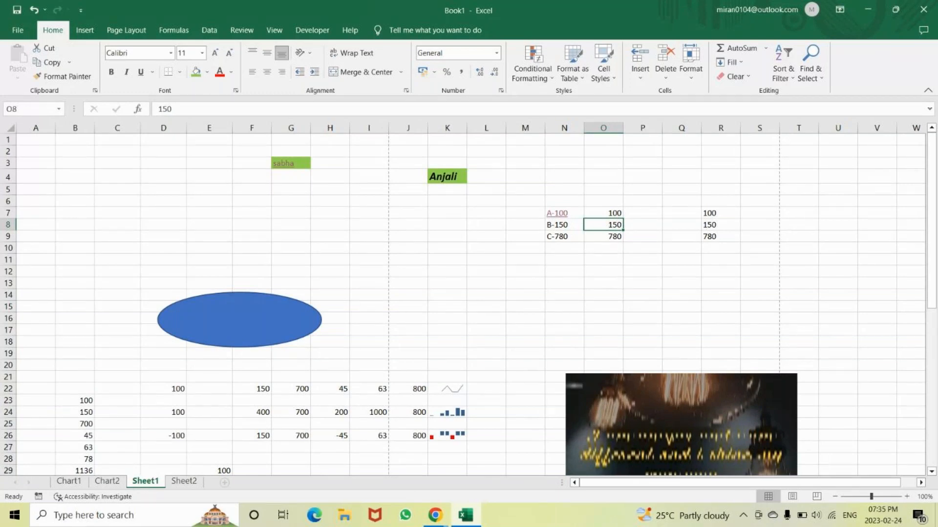
# Switch to the GoTo meeting window in Chrome to check the class, and return to the Excel workbook
pyautogui.click(435, 520)
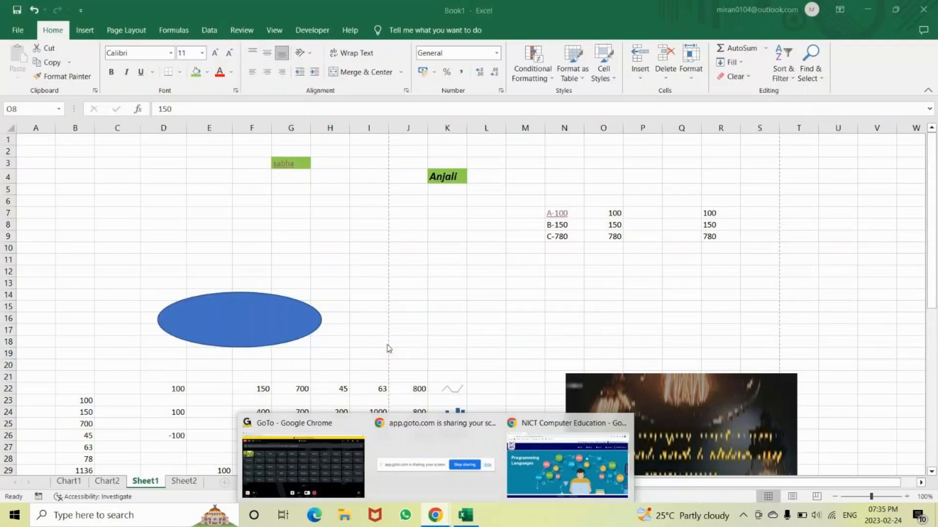
pyautogui.click(393, 329)
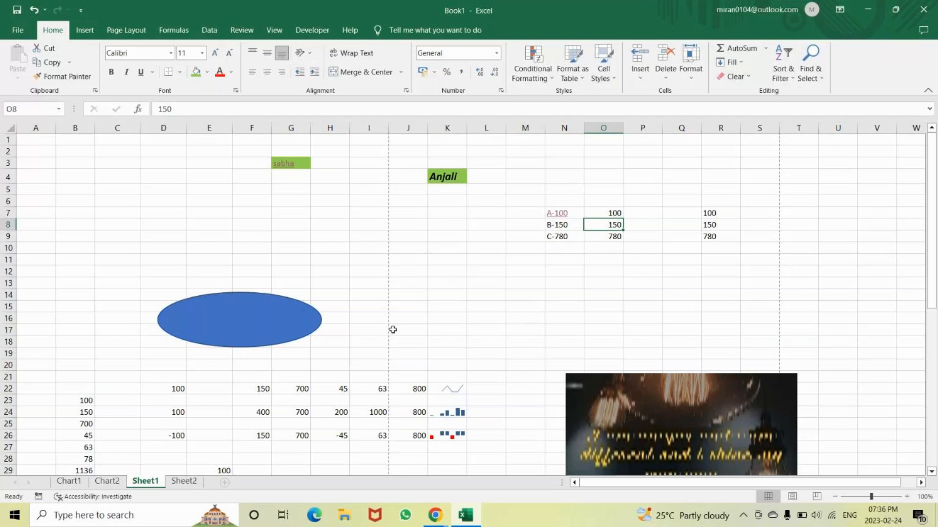
pyautogui.click(435, 517)
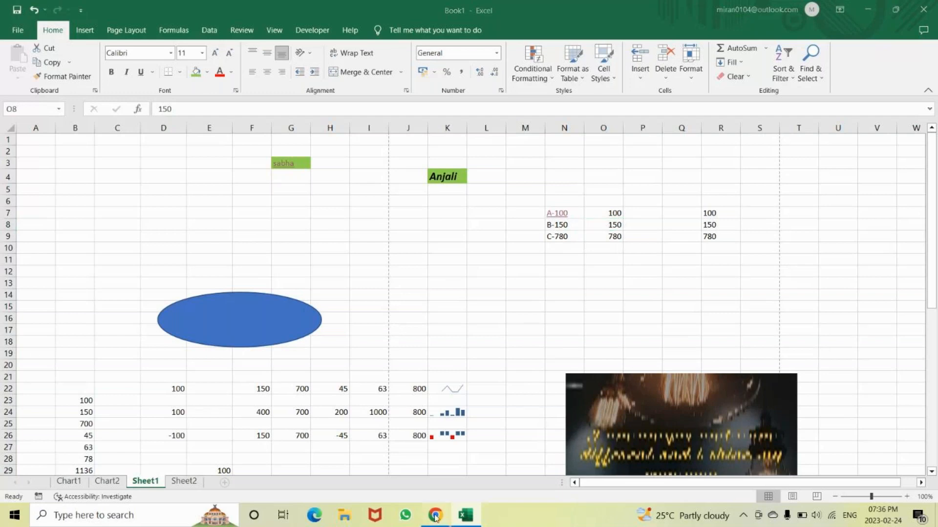
pyautogui.click(319, 428)
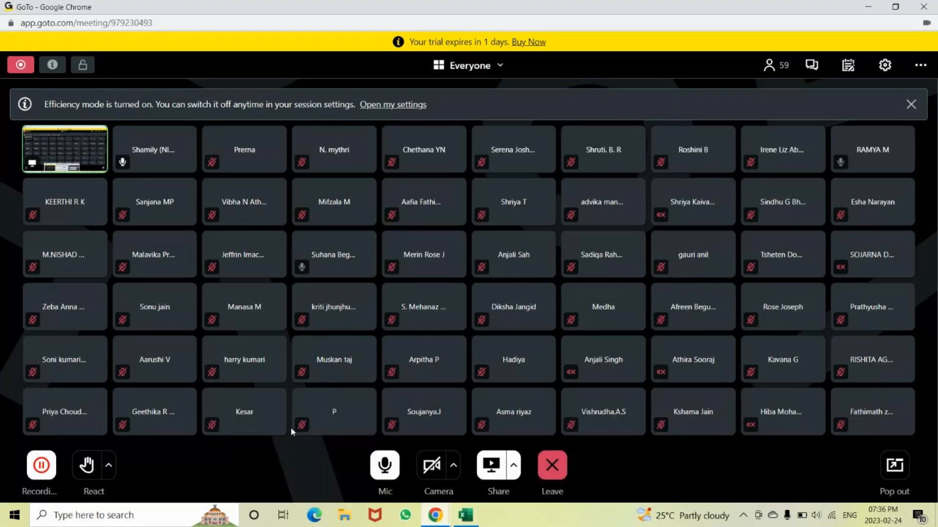
pyautogui.click(868, 6)
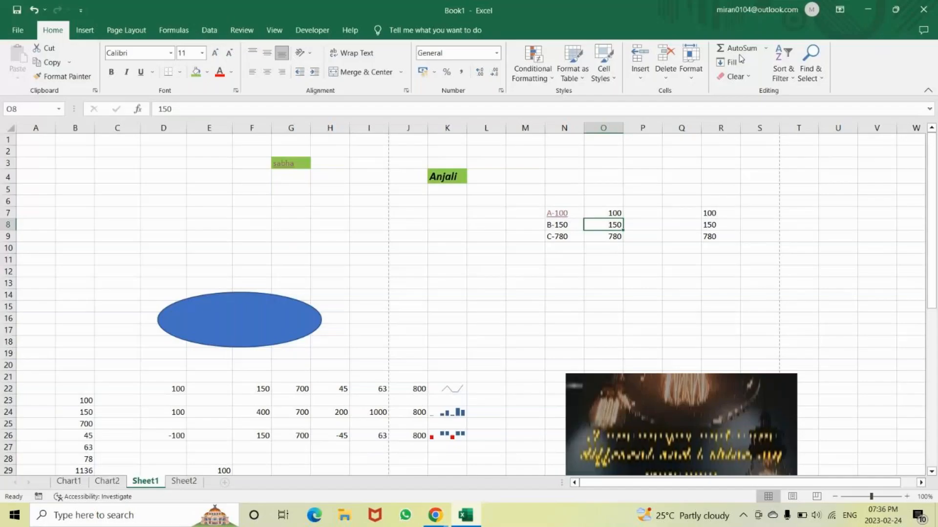
# Select the whole worksheet starting from cell B4, and clear the selection by selecting single cells C6 and D7
pyautogui.click(84, 175)
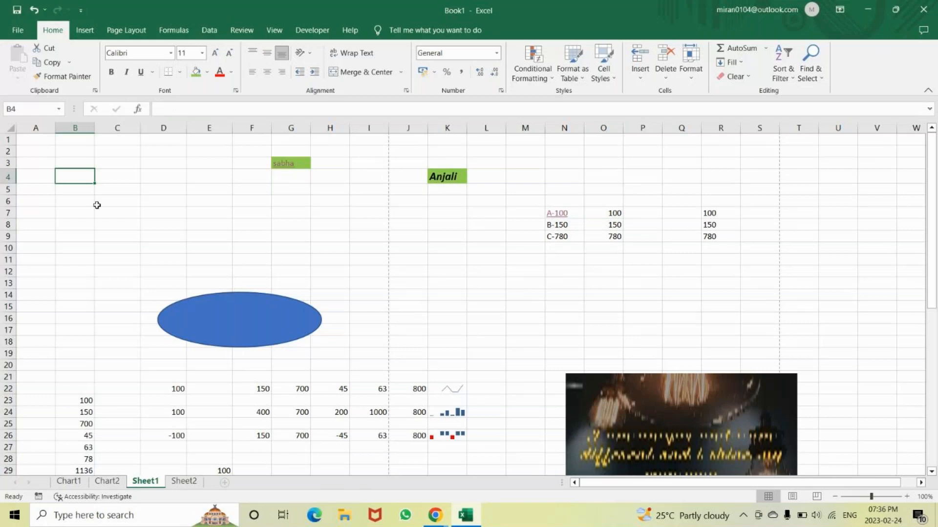
pyautogui.hotkey('ctrl', 'a')
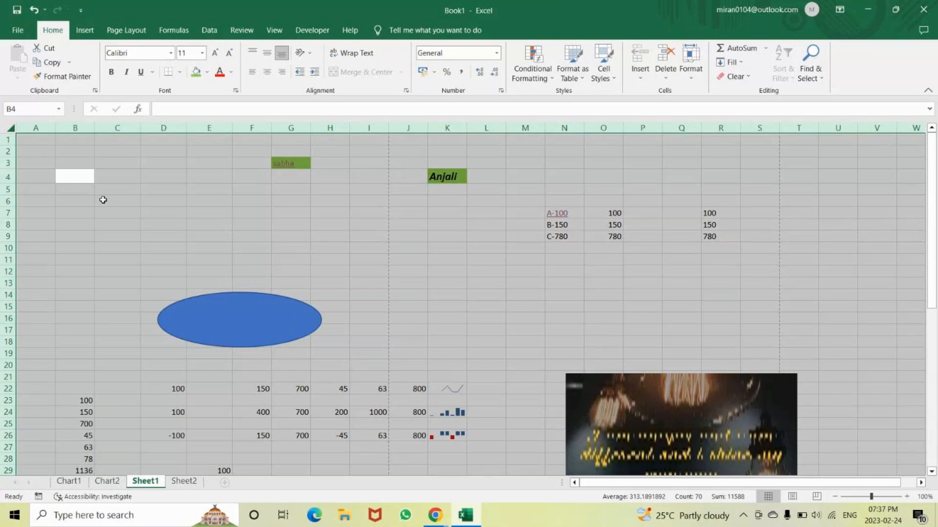
pyautogui.click(103, 200)
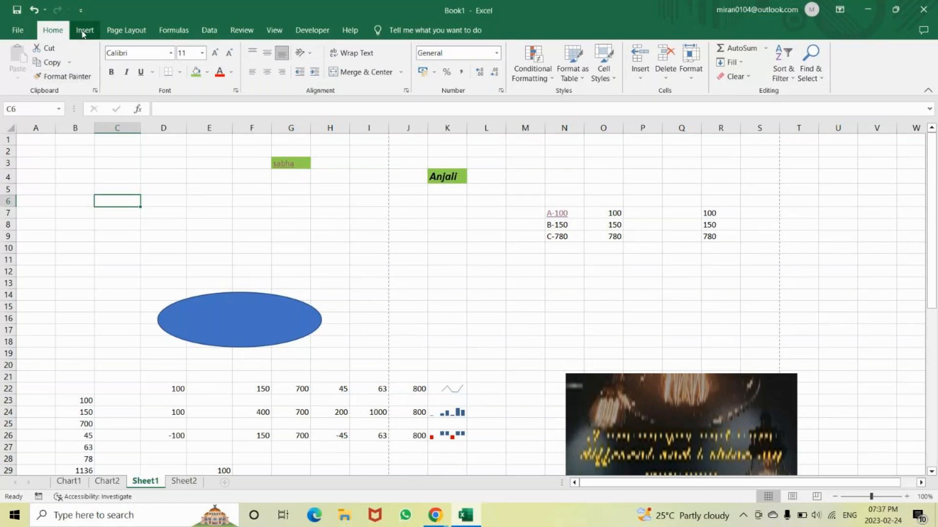
pyautogui.click(177, 210)
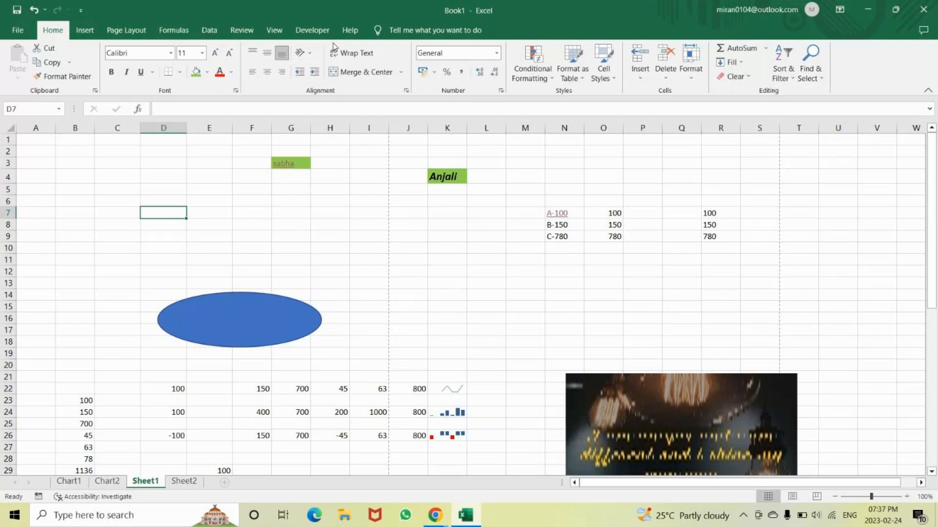
# Display the ribbon's key tips twice and dismiss them, ending with cell C4 selected
pyautogui.press('alt')
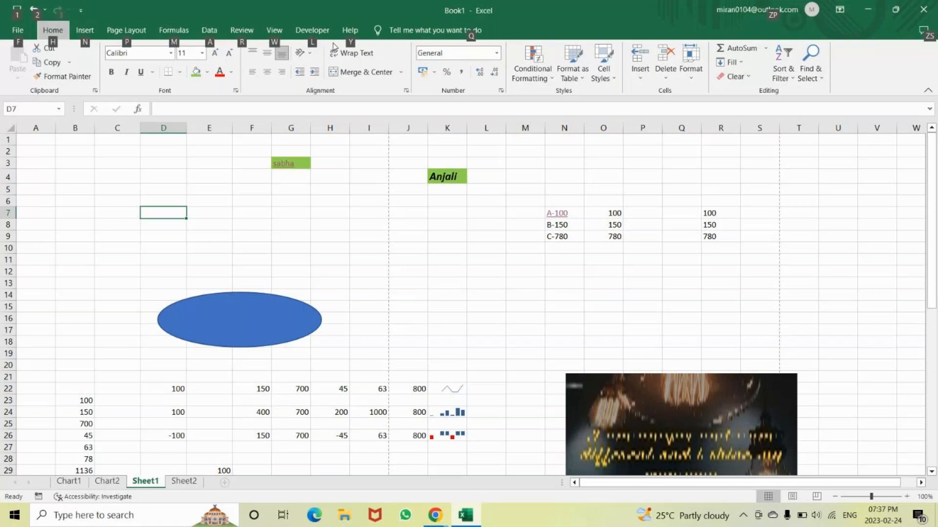
pyautogui.press('Escape')
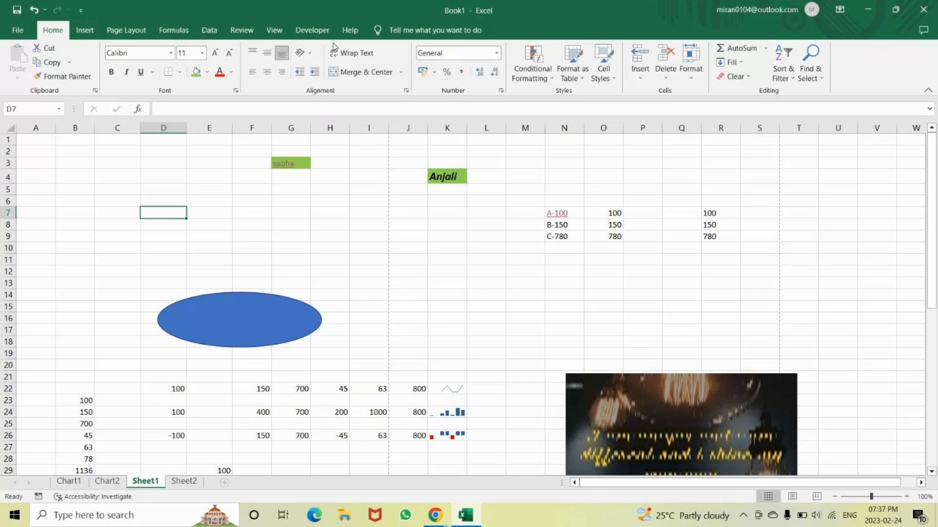
pyautogui.press('alt')
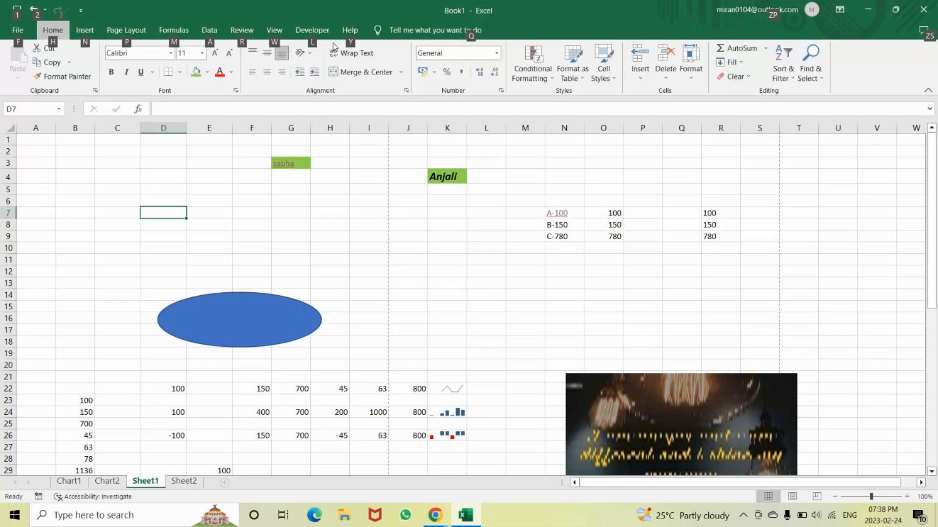
pyautogui.click(111, 181)
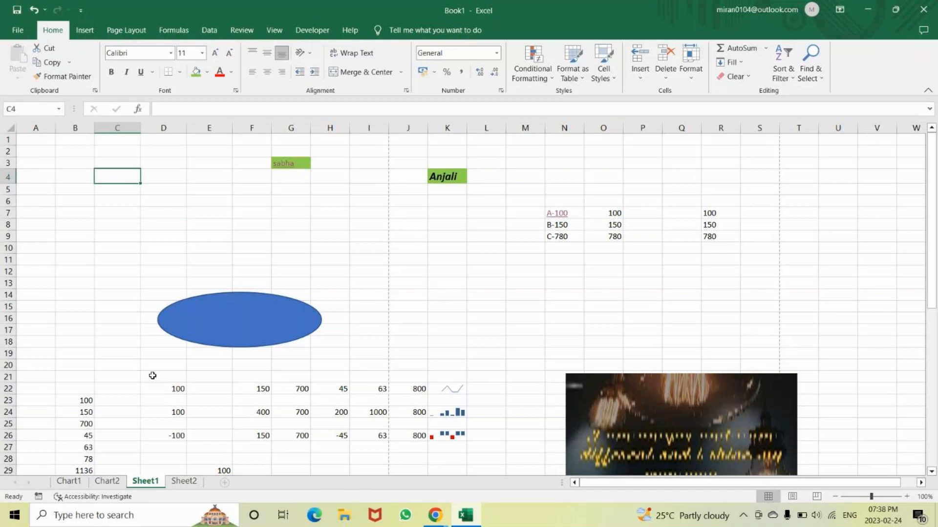
# Review the insert, page layout, formula and data commands, and look over the table and pie chart further down Sheet1
pyautogui.click(78, 35)
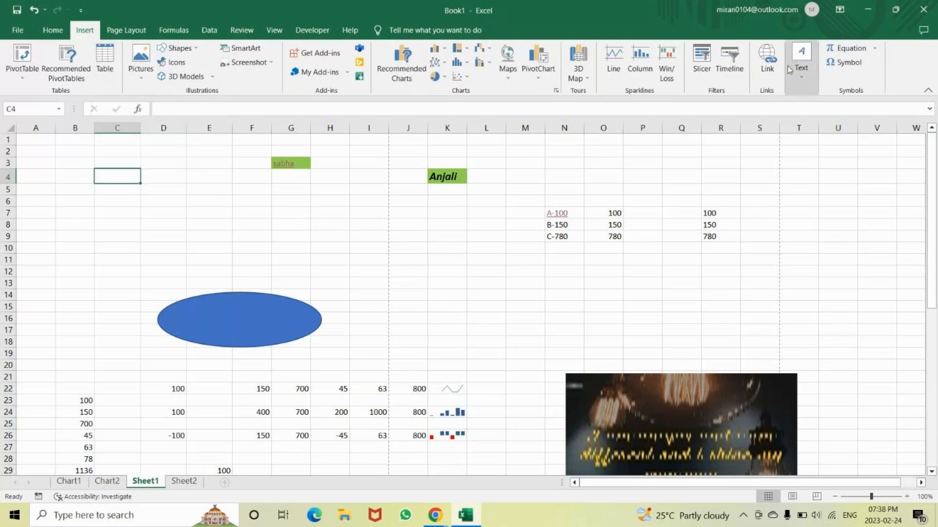
pyautogui.click(126, 31)
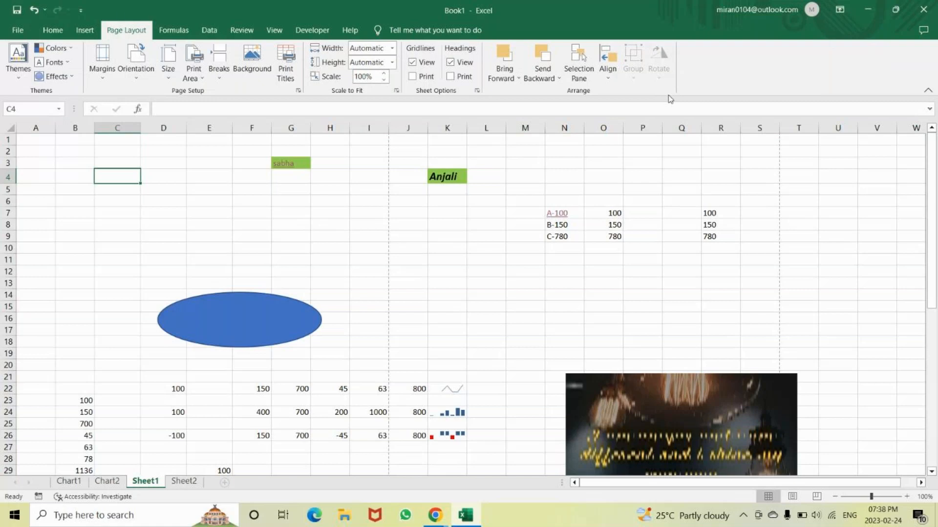
pyautogui.click(173, 31)
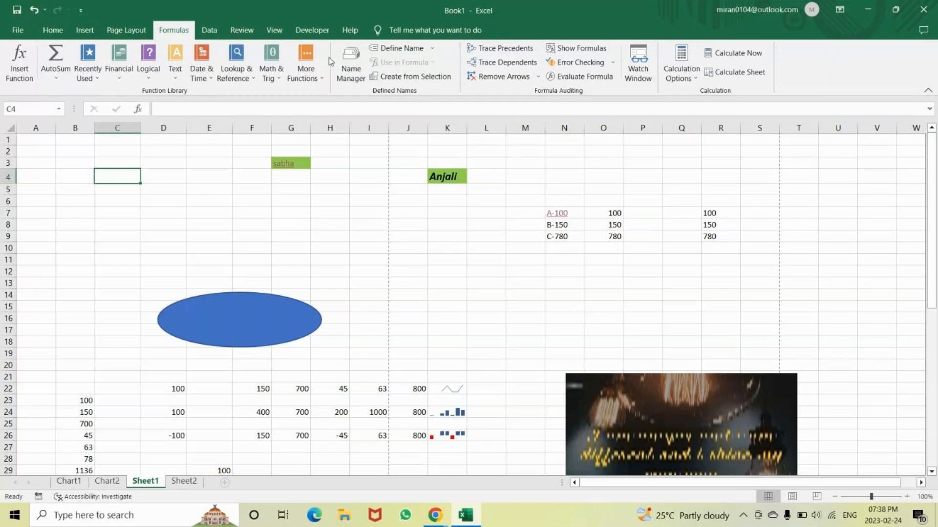
pyautogui.click(217, 32)
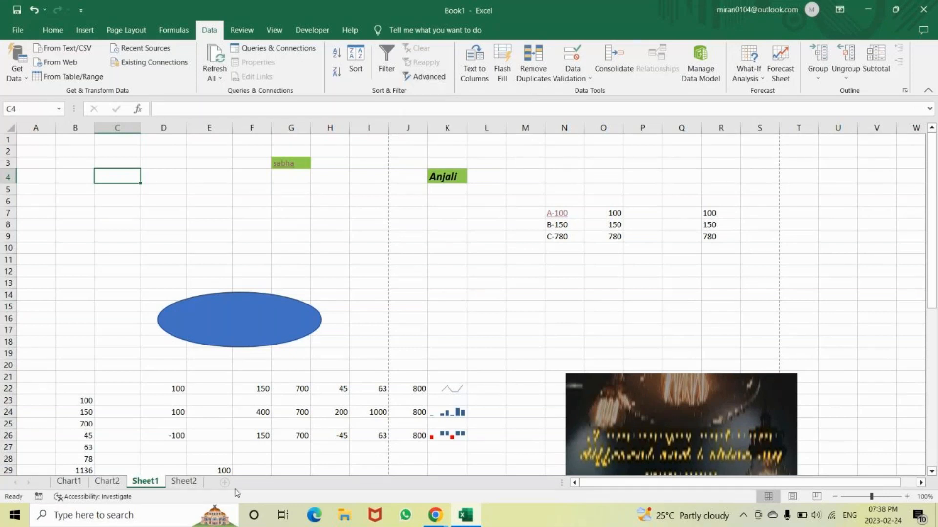
pyautogui.scroll(-2, 237, 320)
pyautogui.scroll(-5, 238, 319)
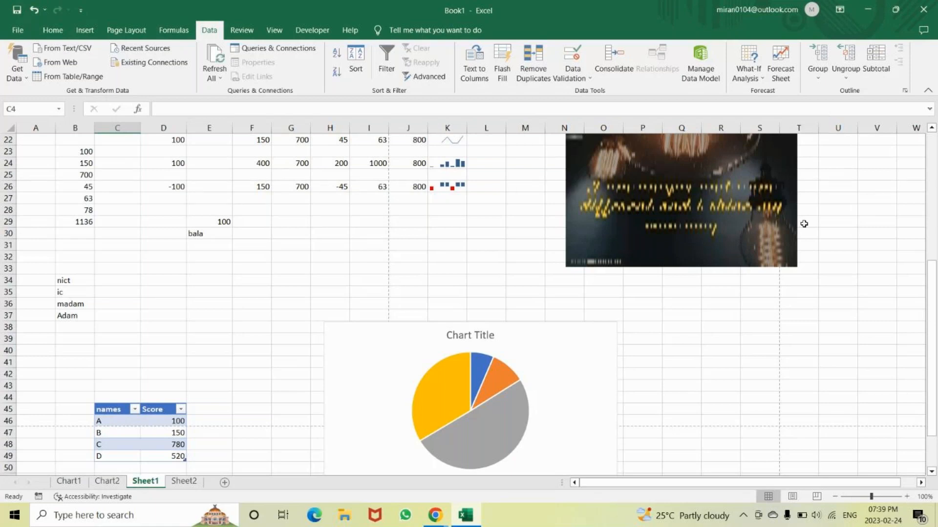
pyautogui.moveTo(504, 371)
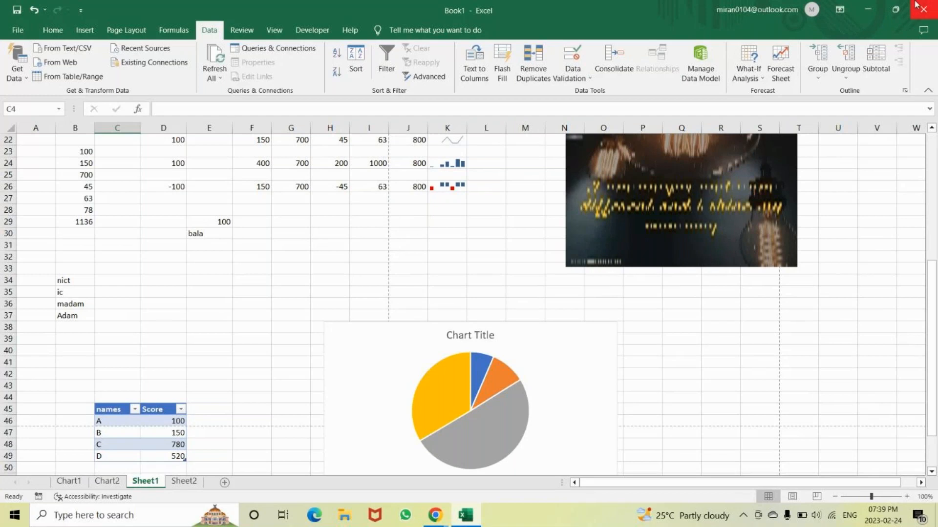
# Close the Book1 workbook and exit Excel
pyautogui.click(916, 5)
pyautogui.click(519, 323)
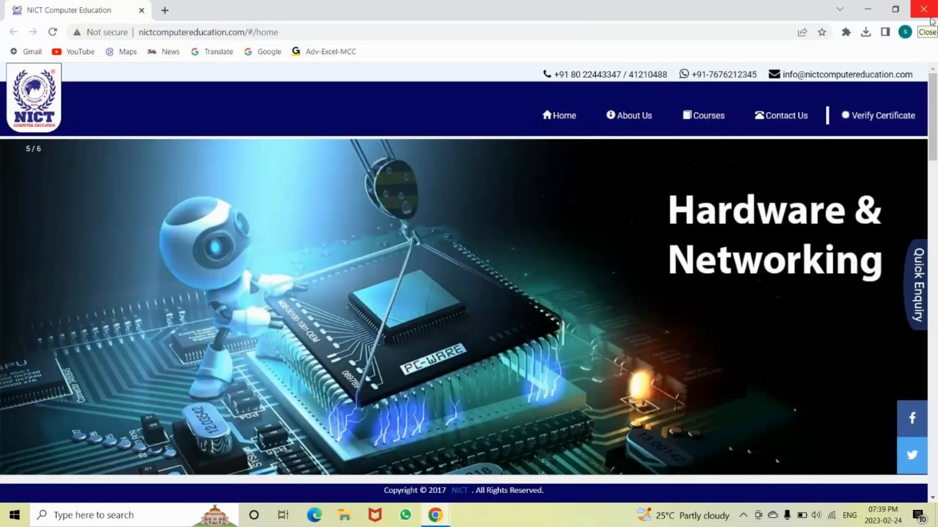
# Close the File Explorer window, and start Excel through the Run dialog with a new blank workbook
pyautogui.click(930, 18)
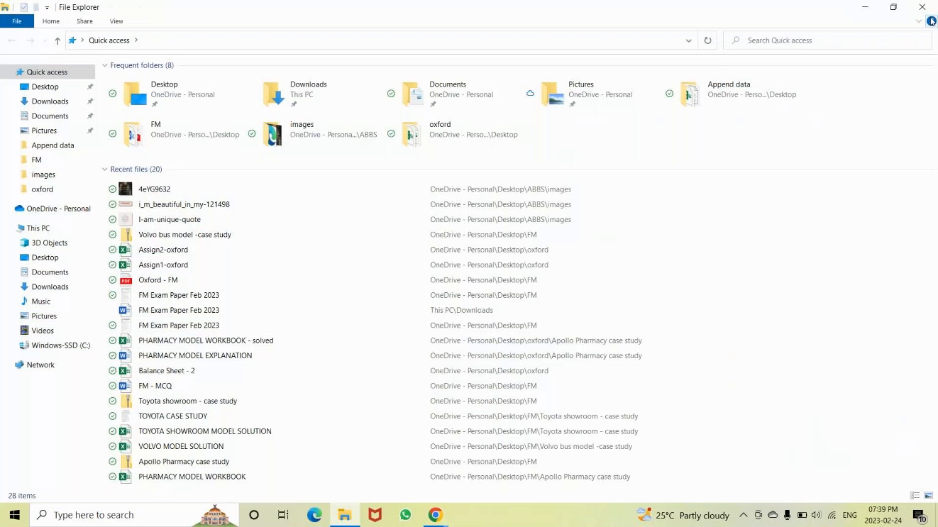
pyautogui.click(925, 6)
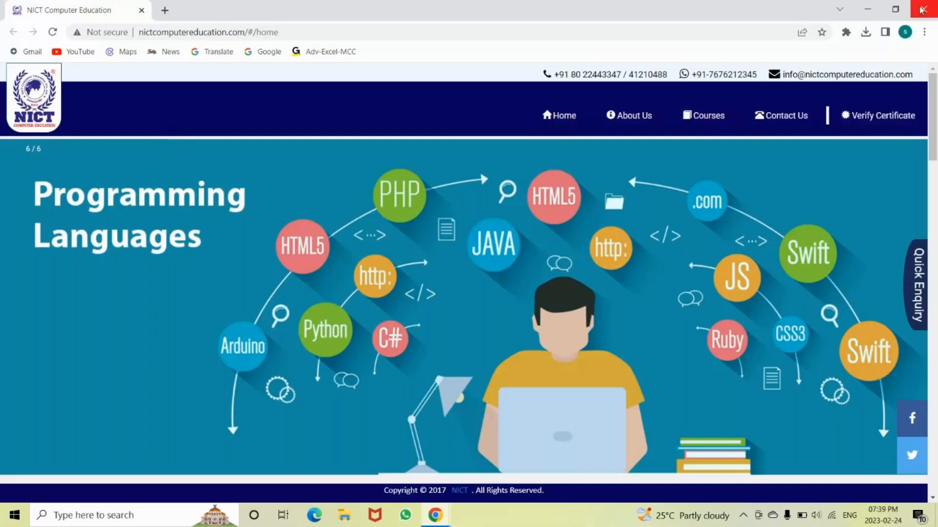
pyautogui.press('super')
pyautogui.press('super+r')
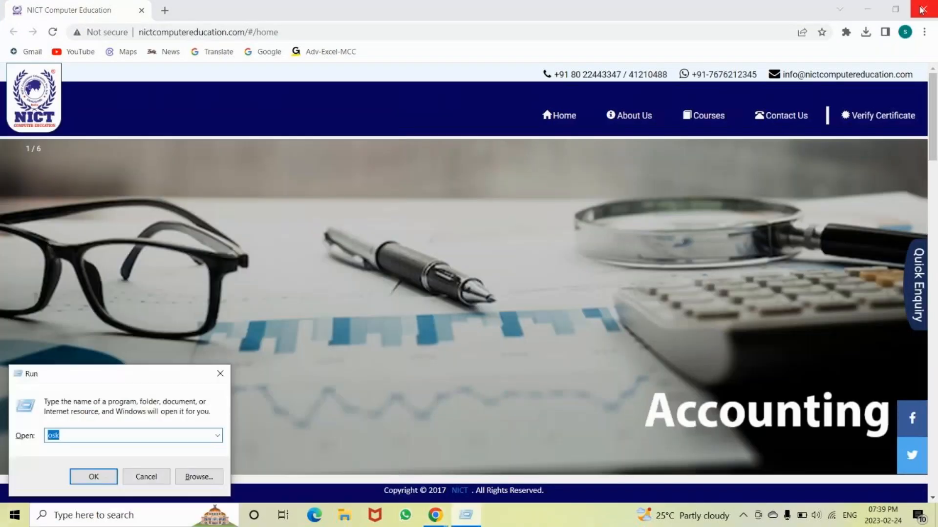
pyautogui.write('excel')
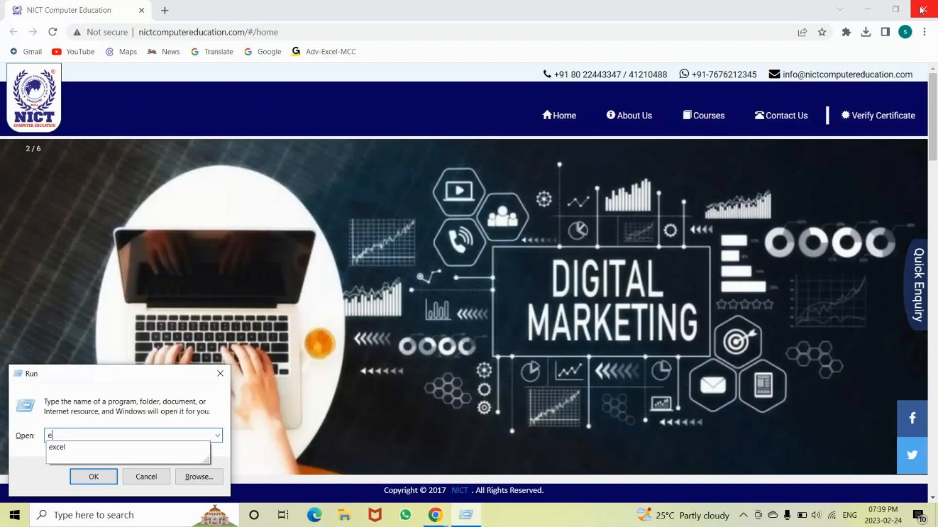
pyautogui.press('Return')
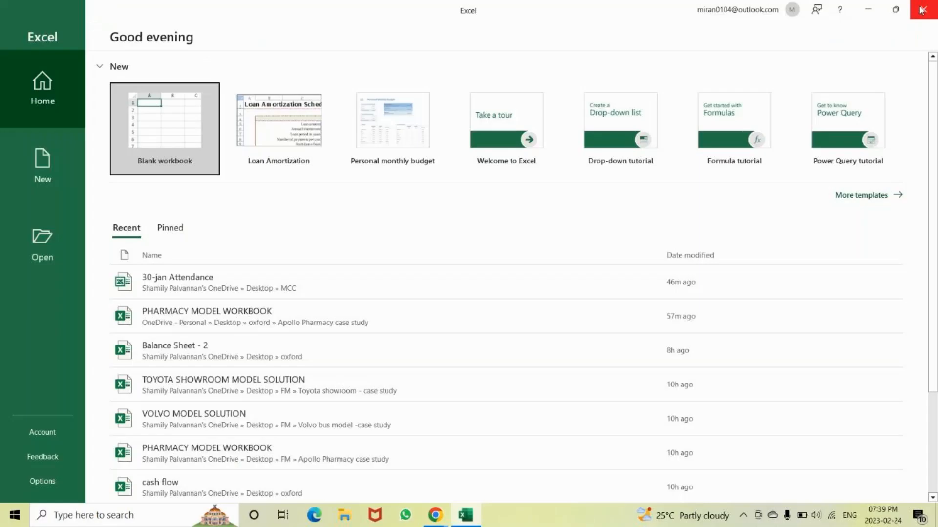
pyautogui.click(922, 9)
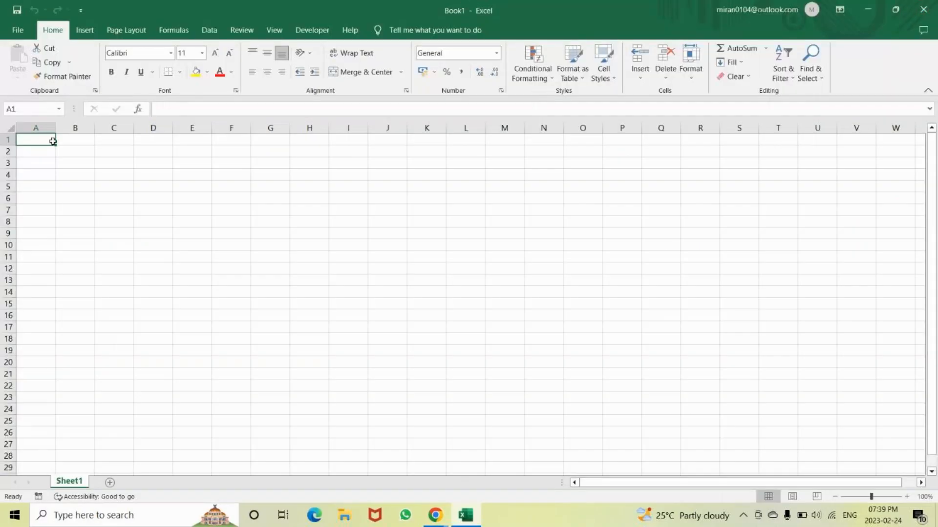
# Add four new worksheets after Sheet1 so the workbook has Sheet1 through Sheet5
pyautogui.press('super')
pyautogui.click(110, 483)
pyautogui.click(146, 484)
pyautogui.click(187, 484)
pyautogui.click(226, 483)
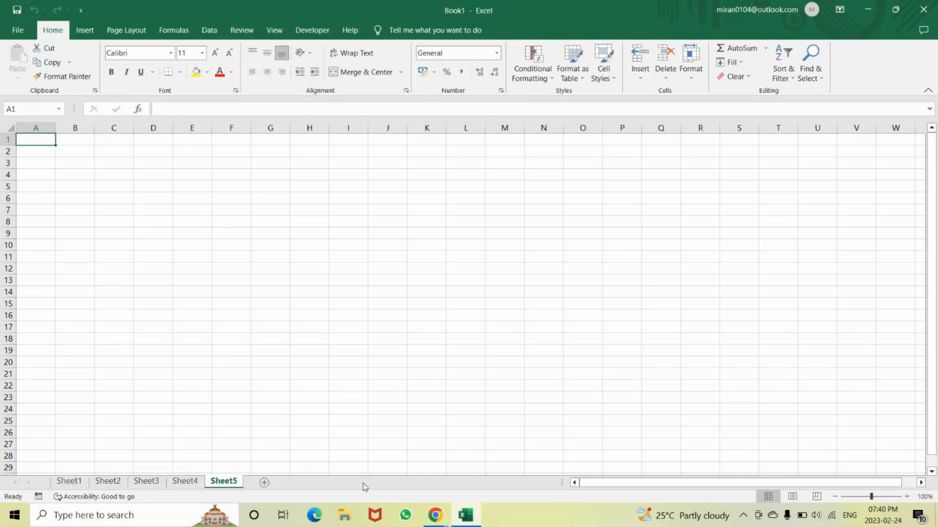
# Rename Sheet1 as B.com
pyautogui.rightClick(66, 484)
pyautogui.press('r')
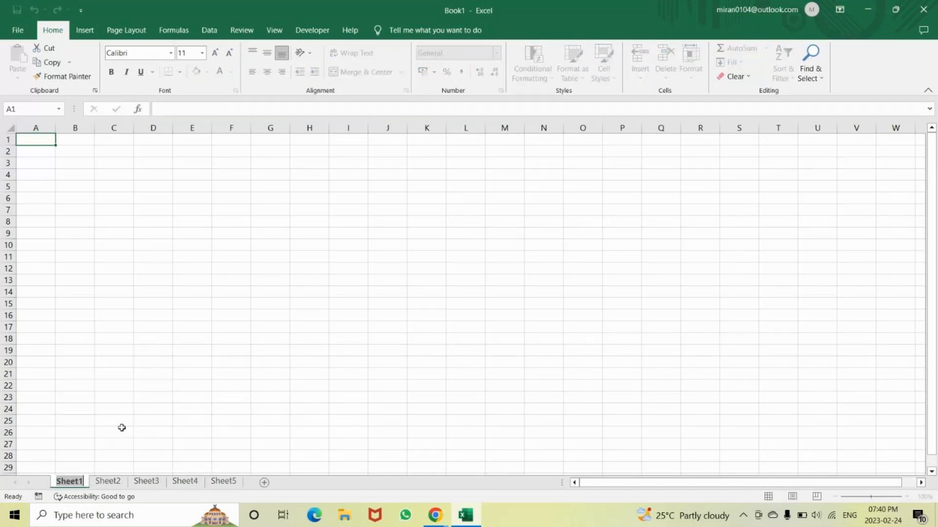
pyautogui.write('B.c')
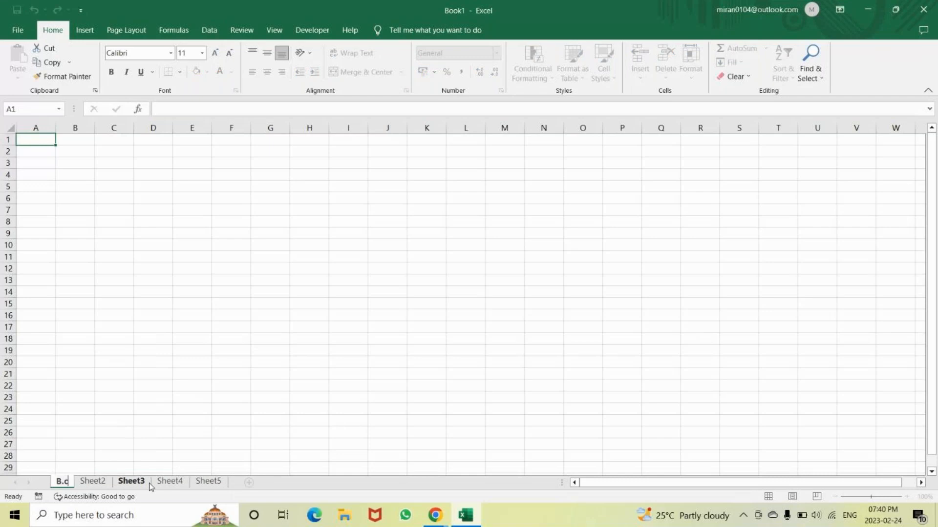
pyautogui.write('om')
pyautogui.press('Return')
# Rename Sheet2 as BBM
pyautogui.rightClick(106, 482)
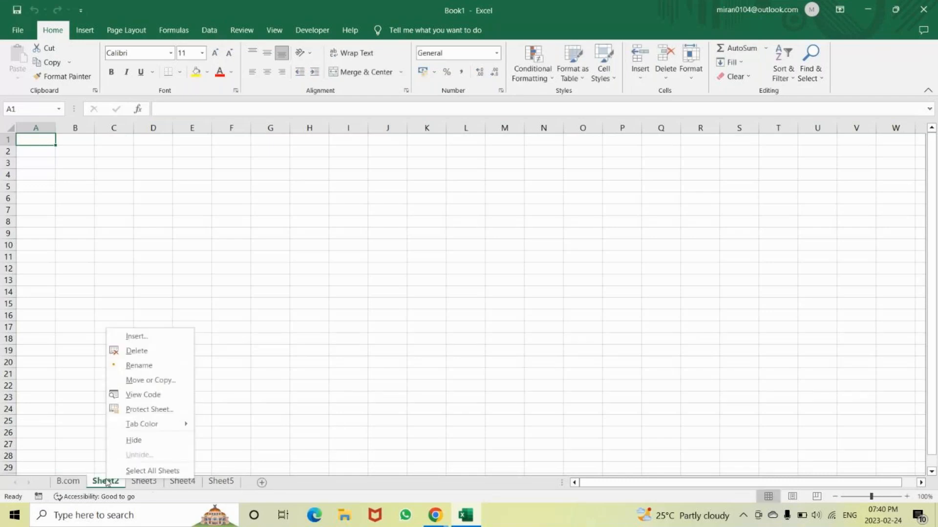
pyautogui.click(139, 366)
pyautogui.write('BBM')
# Rename Sheet3 as BCA
pyautogui.rightClick(143, 483)
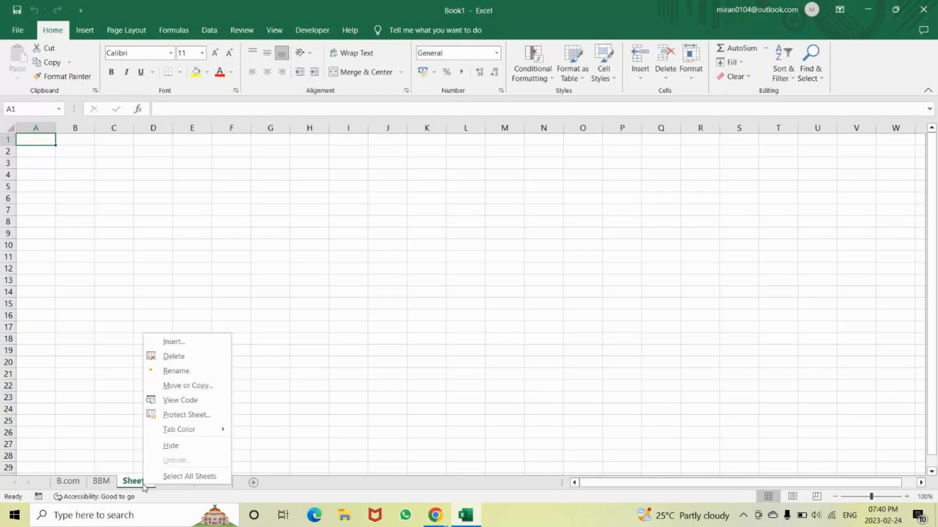
pyautogui.click(177, 371)
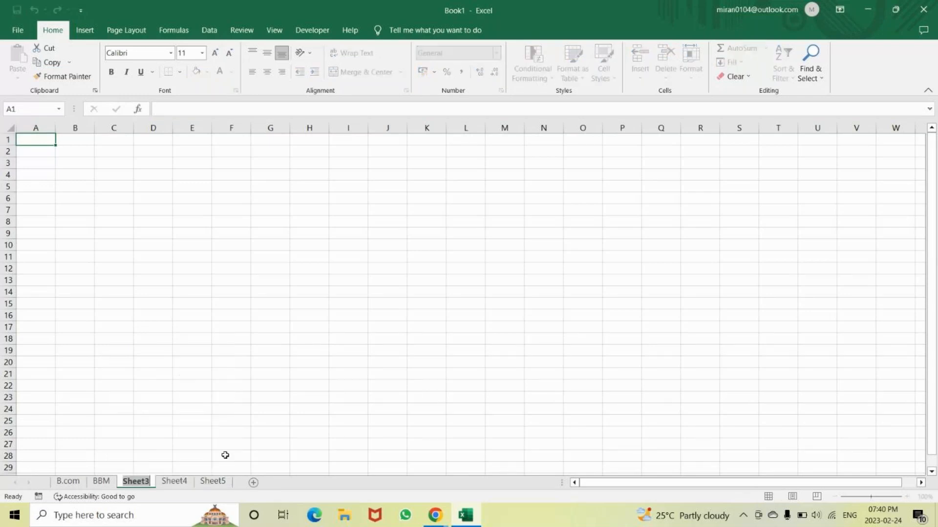
pyautogui.write('BCA')
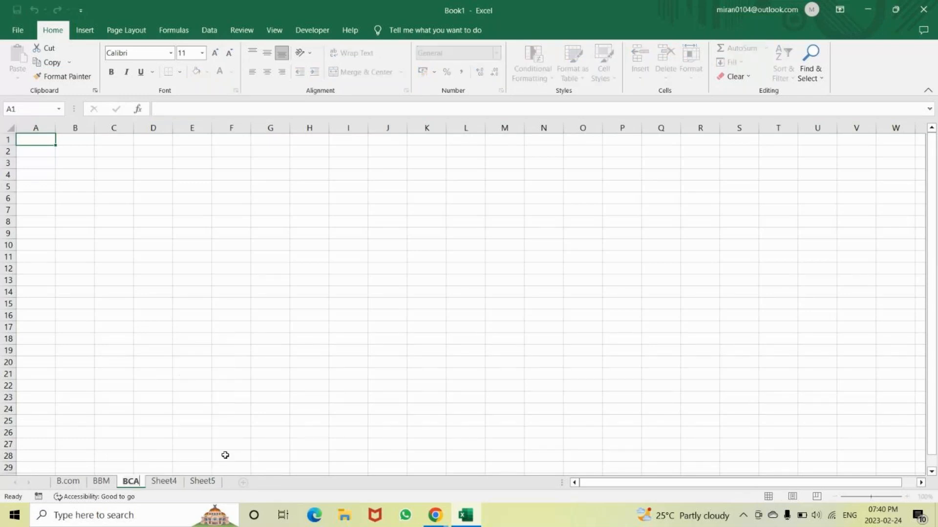
pyautogui.press('Return')
# Rename Sheet4 as BA and Sheet5 as BBA
pyautogui.rightClick(166, 481)
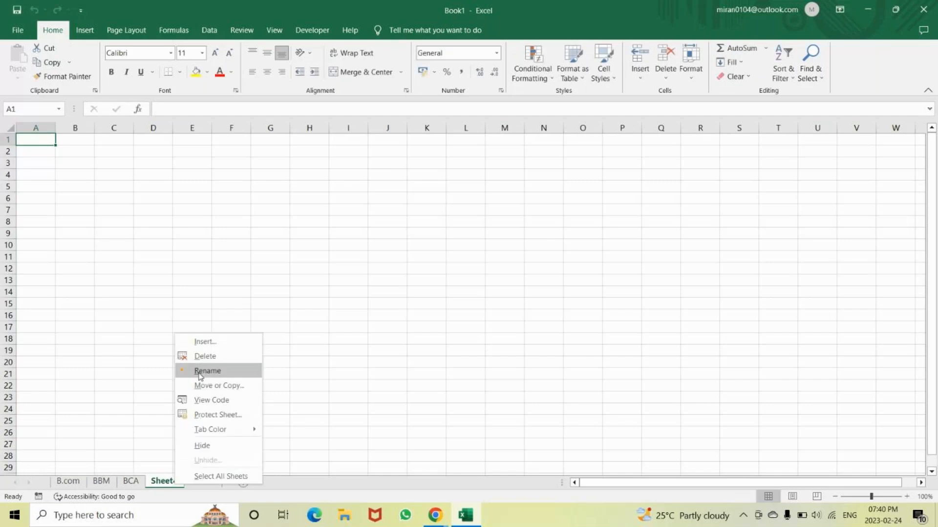
pyautogui.click(207, 371)
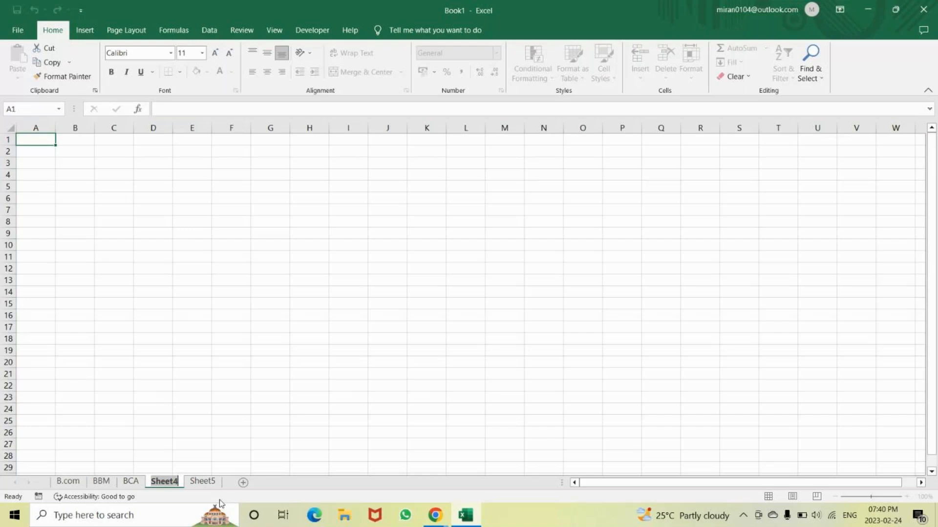
pyautogui.write('BA')
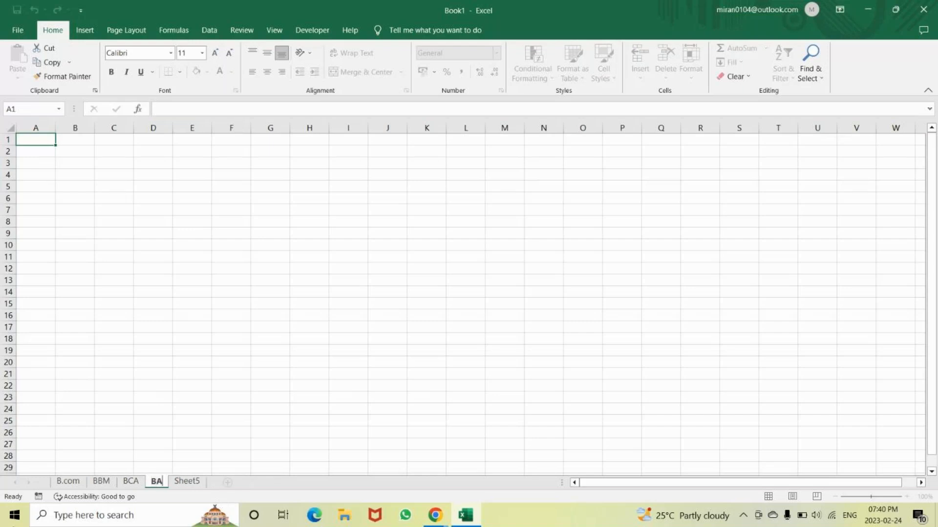
pyautogui.rightClick(187, 488)
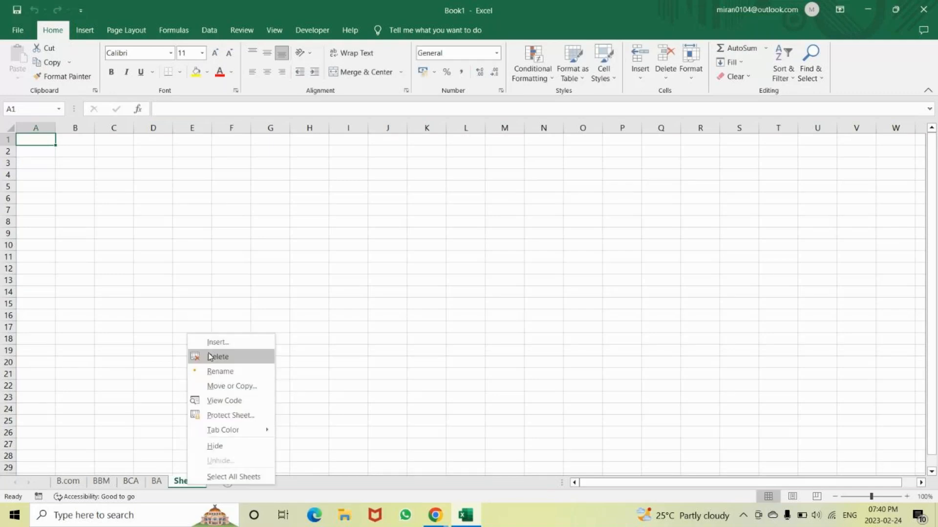
pyautogui.click(225, 373)
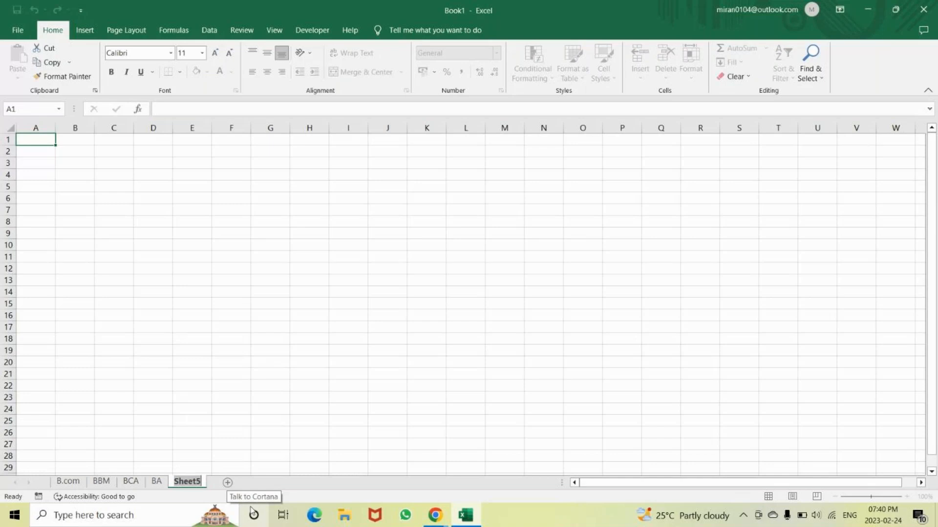
pyautogui.write('BBA')
pyautogui.press('Return')
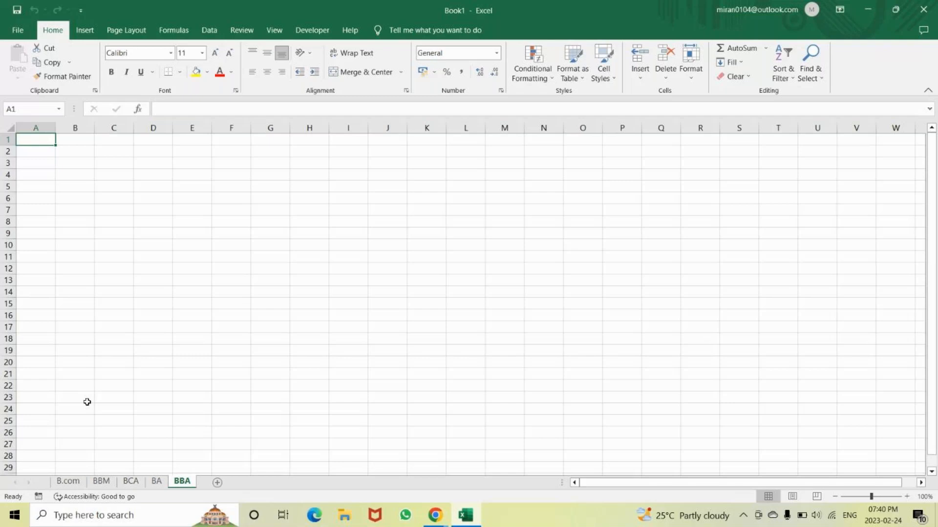
# Look through the B.com, BCA and BBA sheets in turn
pyautogui.click(69, 481)
pyautogui.click(131, 481)
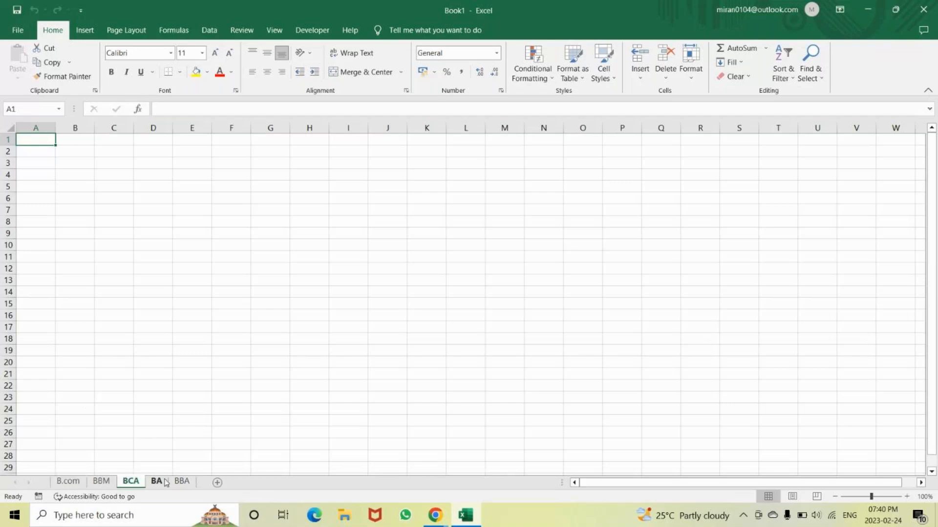
pyautogui.click(181, 482)
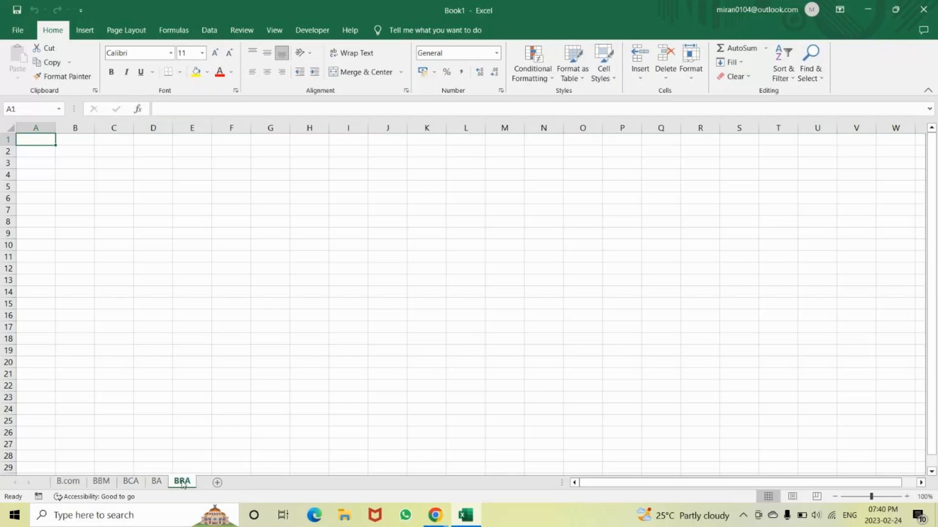
# Group all five sheets from B.com to BBA as a demonstration, and ungroup them again
pyautogui.click(68, 485)
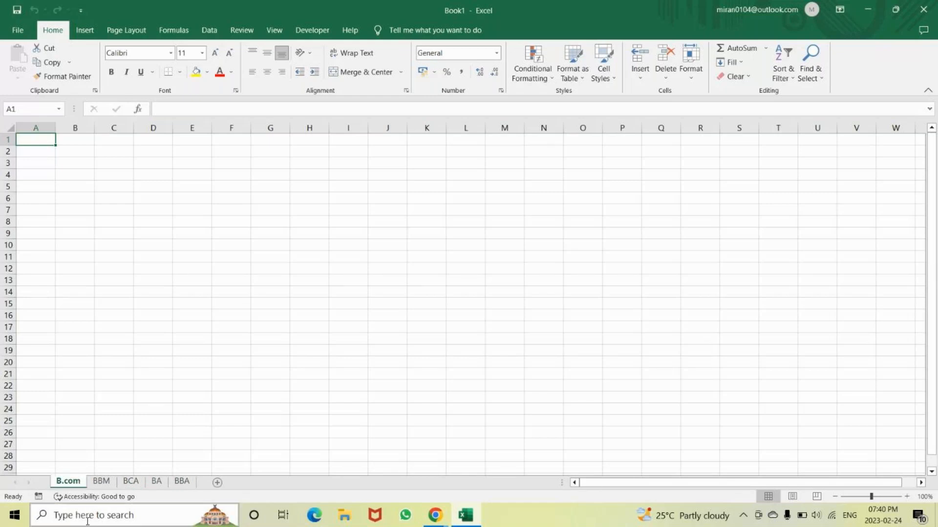
pyautogui.keyDown('ctrl'); pyautogui.click(104, 483); pyautogui.keyUp('ctrl')
pyautogui.keyDown('ctrl'); pyautogui.click(131, 482); pyautogui.keyUp('ctrl')
pyautogui.keyDown('ctrl'); pyautogui.click(173, 484); pyautogui.keyUp('ctrl')
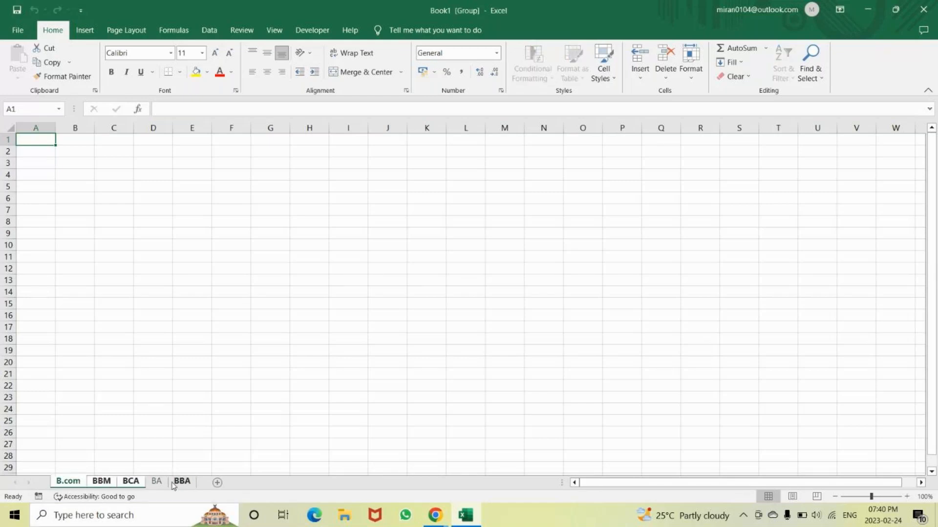
pyautogui.keyDown('shift'); pyautogui.click(182, 483); pyautogui.keyUp('shift')
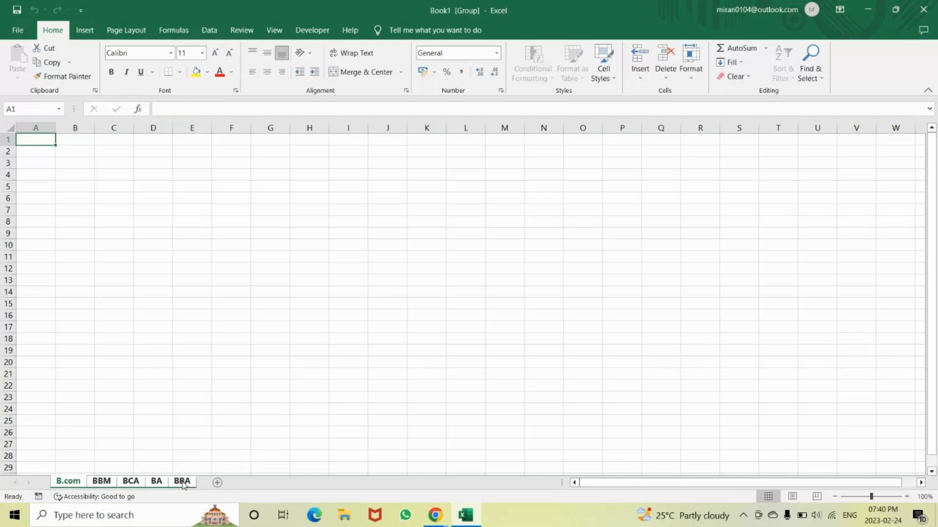
pyautogui.keyDown('shift'); pyautogui.click(132, 487); pyautogui.keyUp('shift')
pyautogui.keyDown('ctrl'); pyautogui.click(133, 486); pyautogui.keyUp('ctrl')
# Group the sheets B.com, BBM, BCA, BA and BBA, keeping B.com as the active sheet
pyautogui.keyDown('ctrl'); pyautogui.click(102, 485); pyautogui.keyUp('ctrl')
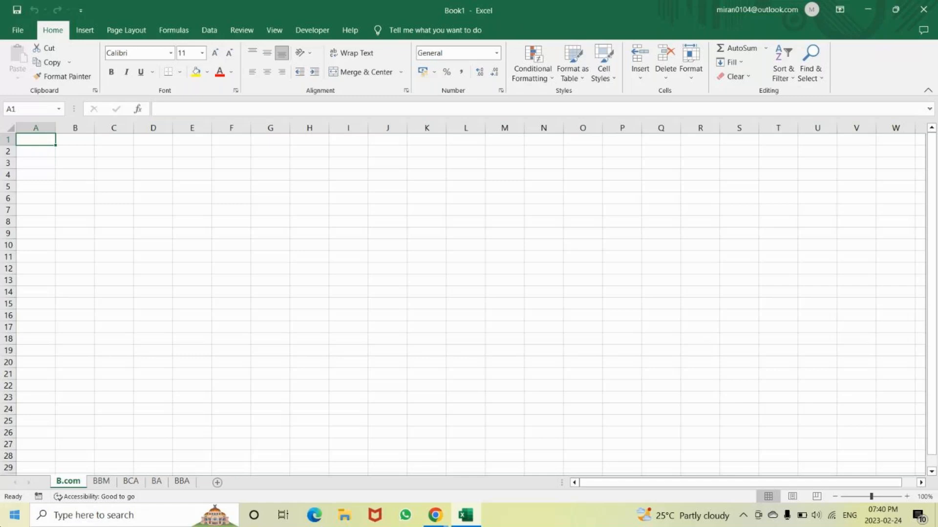
pyautogui.keyDown('shift'); pyautogui.click(140, 485); pyautogui.keyUp('shift')
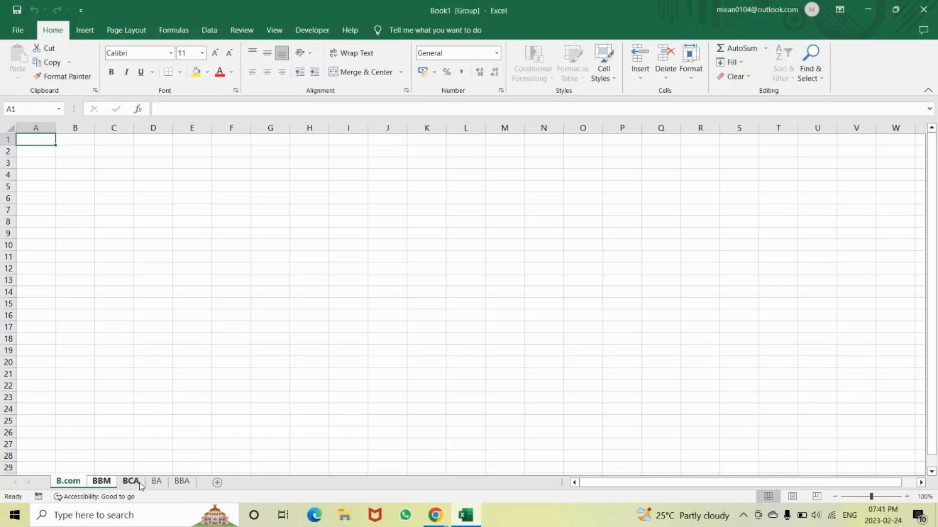
pyautogui.keyDown('shift'); pyautogui.click(171, 483); pyautogui.keyUp('shift')
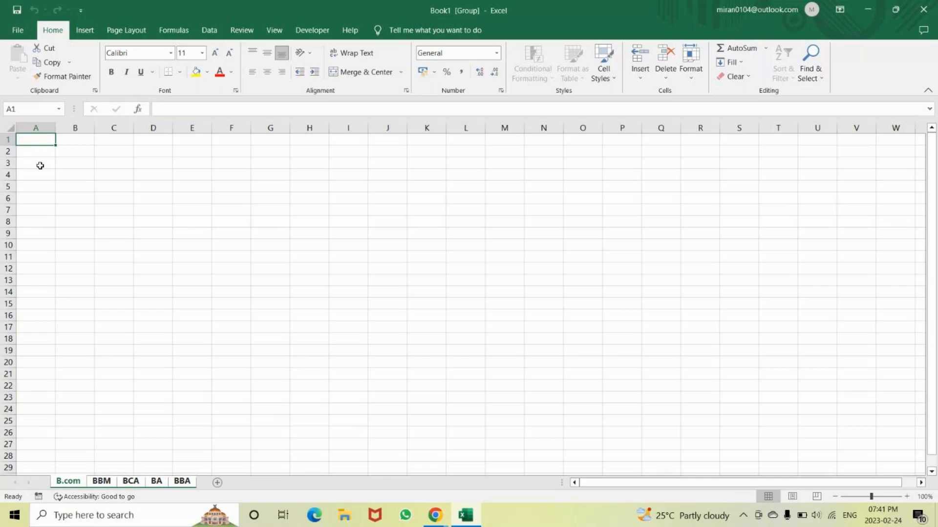
# In the grouped sheets, enter the title Assignment report in cell A1 and the heading Names in cell A2
pyautogui.write('Assignment report')
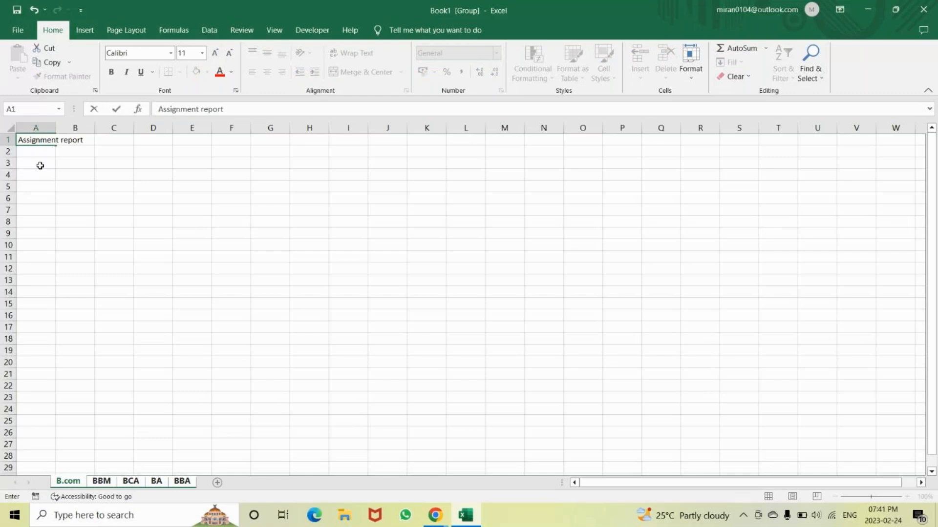
pyautogui.press('Return')
pyautogui.write('Names')
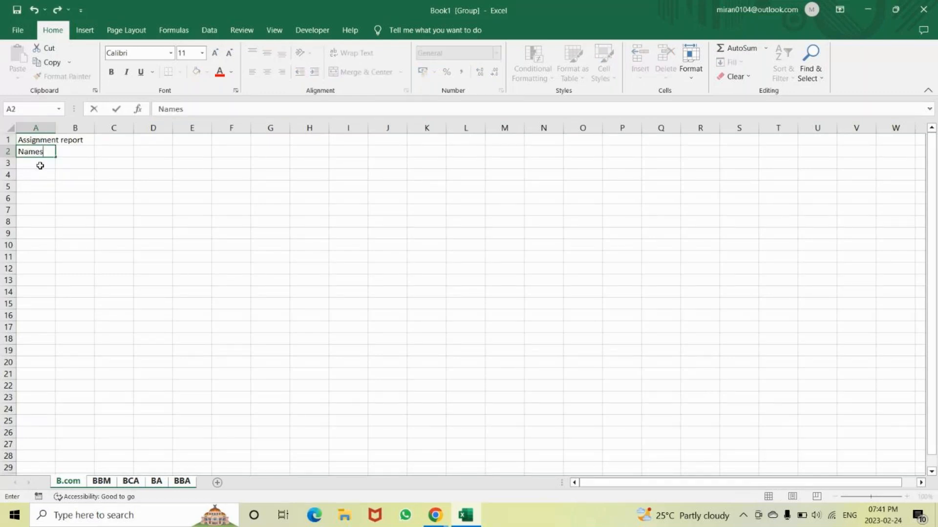
# Insert a blank column before column A in the grouped sheets
pyautogui.click(44, 124)
pyautogui.rightClick(44, 125)
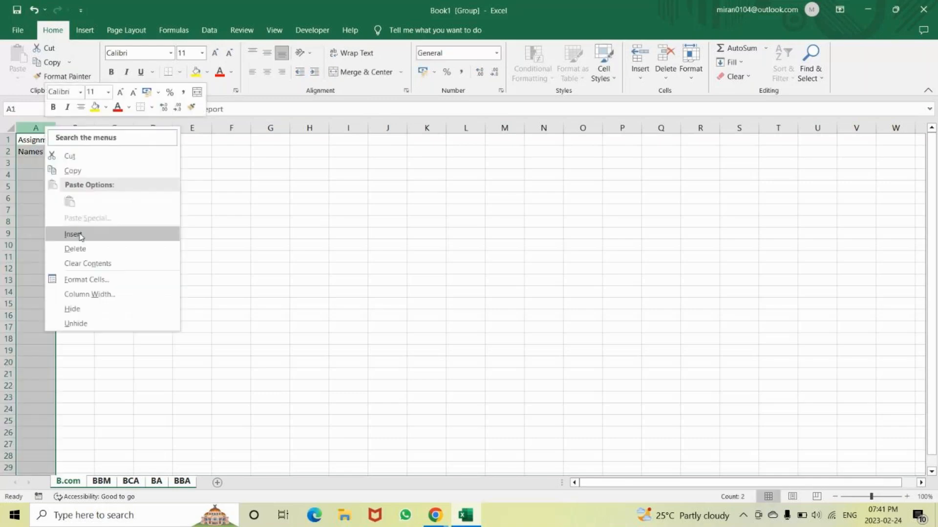
pyautogui.click(80, 235)
# Enter the heading Sl.no in cell A2, in front of Names
pyautogui.click(33, 152)
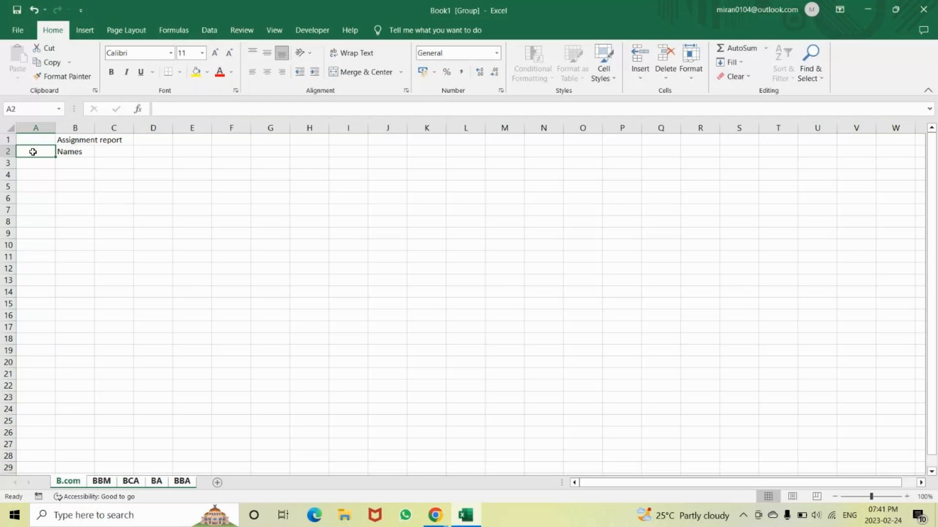
pyautogui.write('Sl')
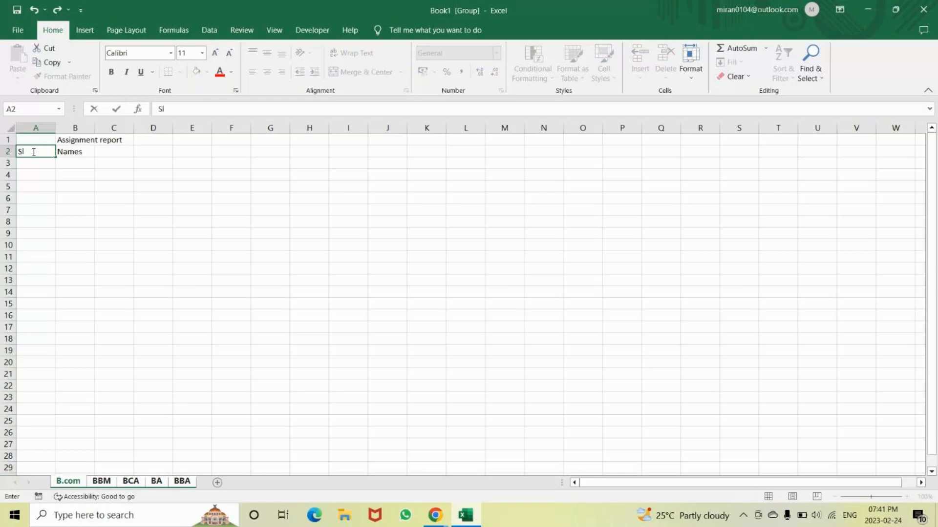
pyautogui.write('.n')
pyautogui.press('Tab')
pyautogui.press('Tab')
# Enter the heading Assign 1 in cell C2, next to Names
pyautogui.write('Assin')
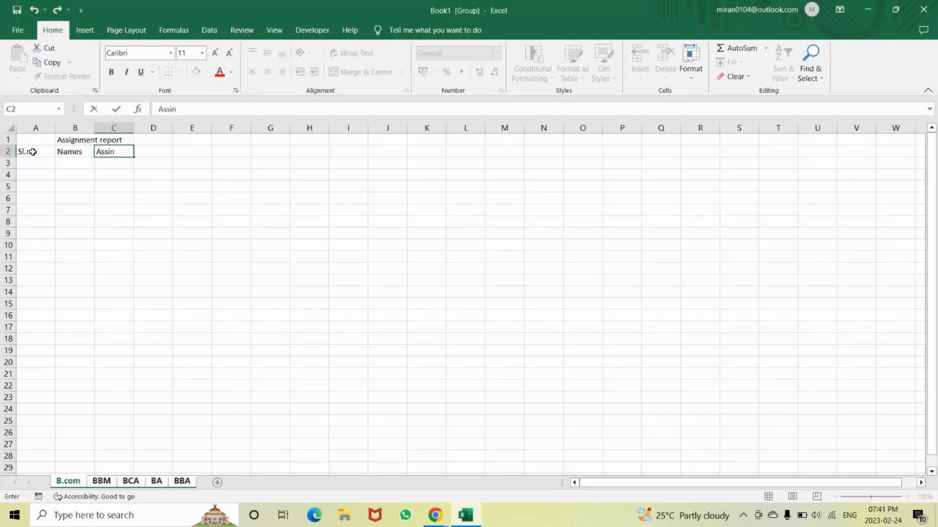
pyautogui.press('BackSpace')
pyautogui.write('gn 1')
pyautogui.press('Tab')
# Enter the heading Assign 2 in cell D2, and select cell C2
pyautogui.write('Assing')
pyautogui.press('BackSpace')
pyautogui.press('BackSpace')
pyautogui.write('gn 2')
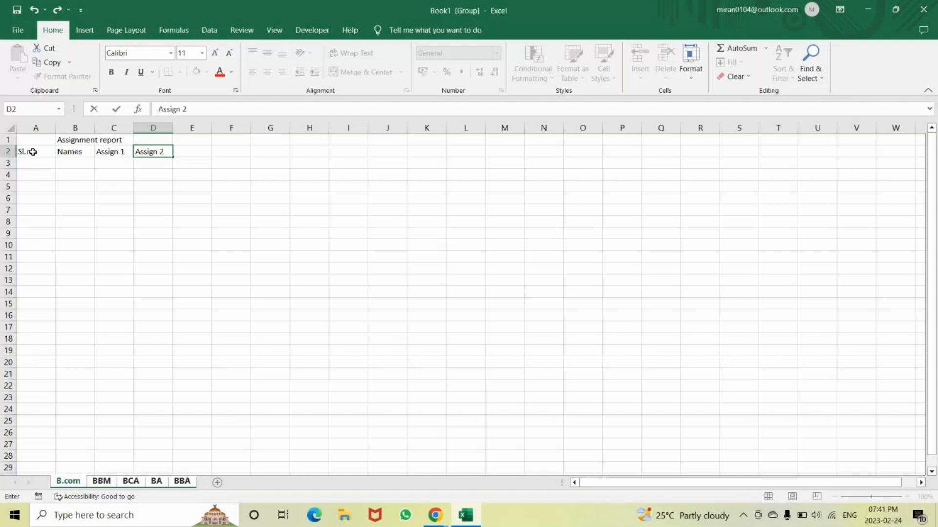
pyautogui.click(33, 152)
pyautogui.click(110, 153)
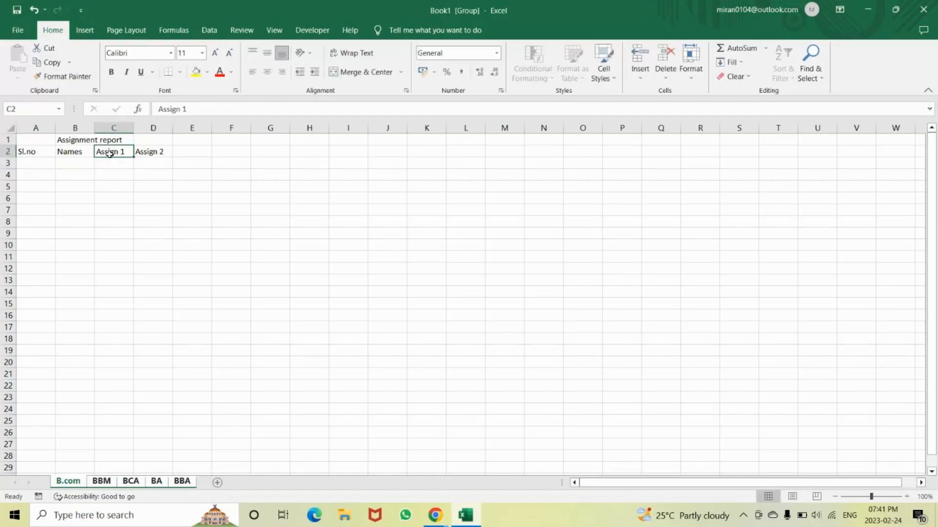
# Fill the Assign headings across to Assign 5 in G2, and merge and center the Assignment report title over A1:G1
pyautogui.moveTo(117, 152); pyautogui.dragTo(266, 166)
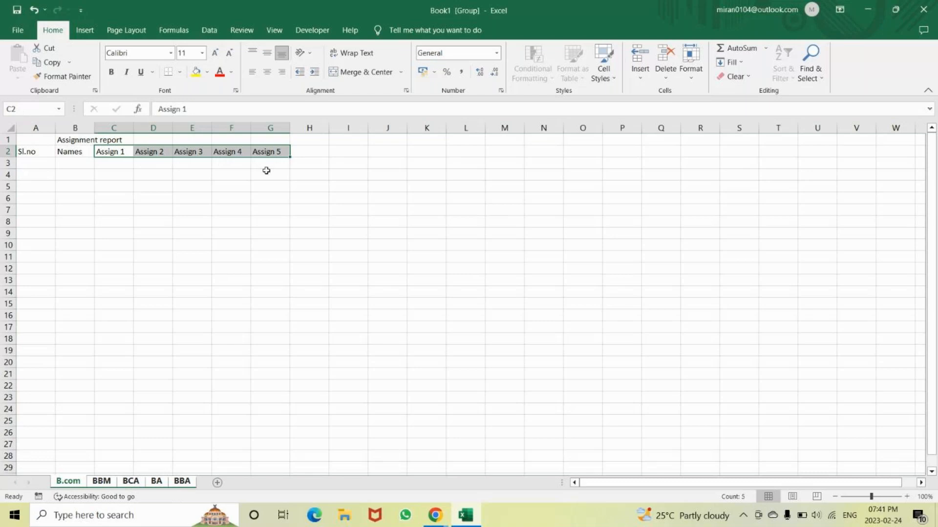
pyautogui.moveTo(33, 139); pyautogui.dragTo(270, 140)
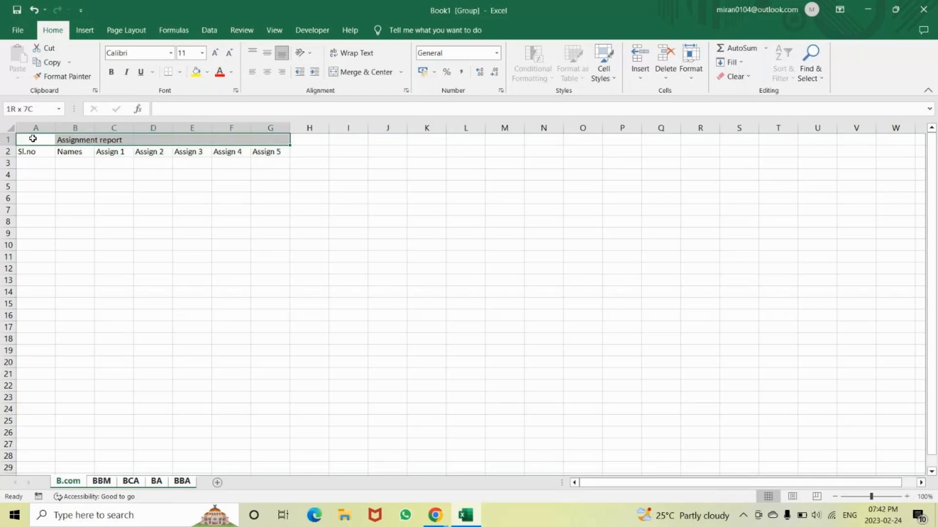
pyautogui.click(360, 72)
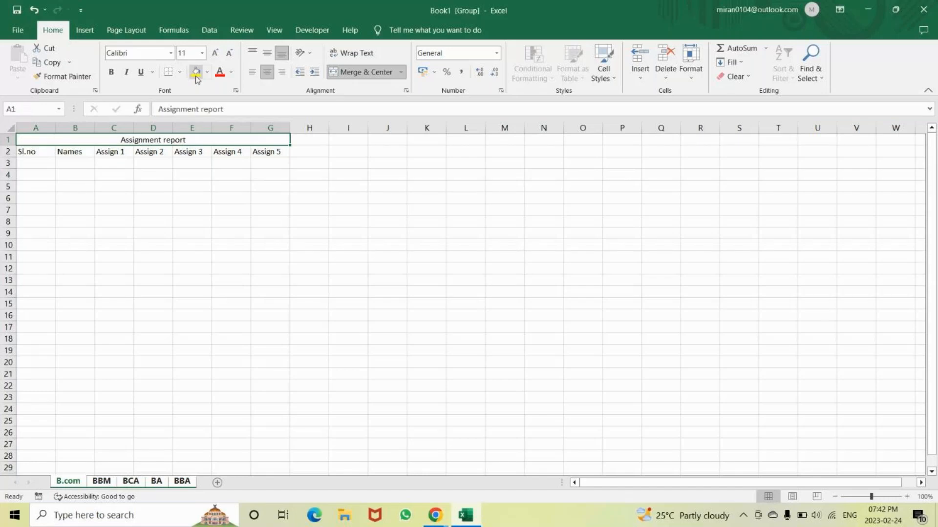
# Format the Assignment report title with yellow fill, red bold text and font size 26
pyautogui.click(196, 73)
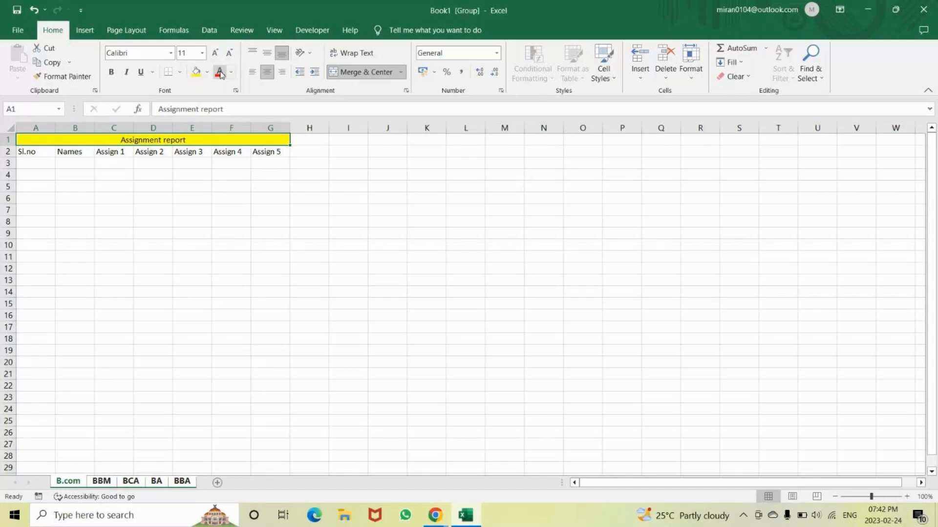
pyautogui.click(220, 74)
pyautogui.click(111, 73)
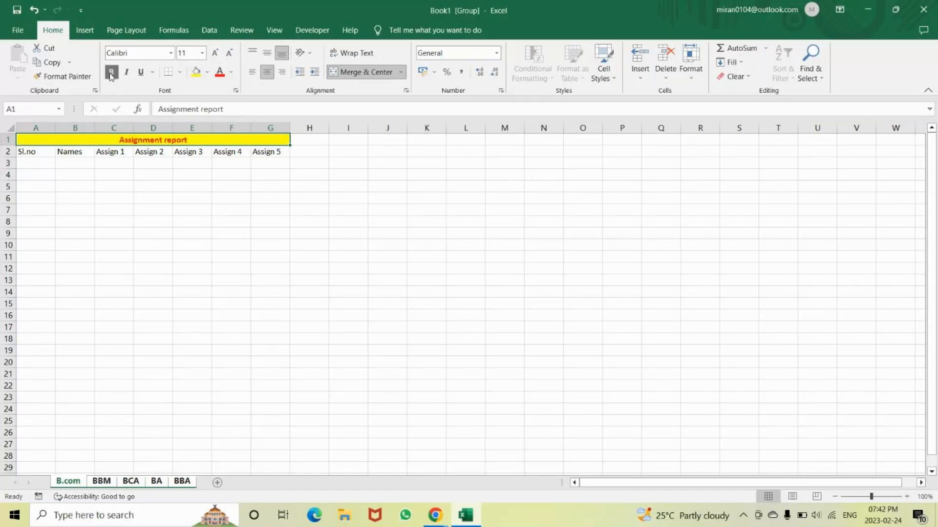
pyautogui.click(215, 54)
pyautogui.click(215, 55)
pyautogui.click(215, 55)
pyautogui.click(215, 55)
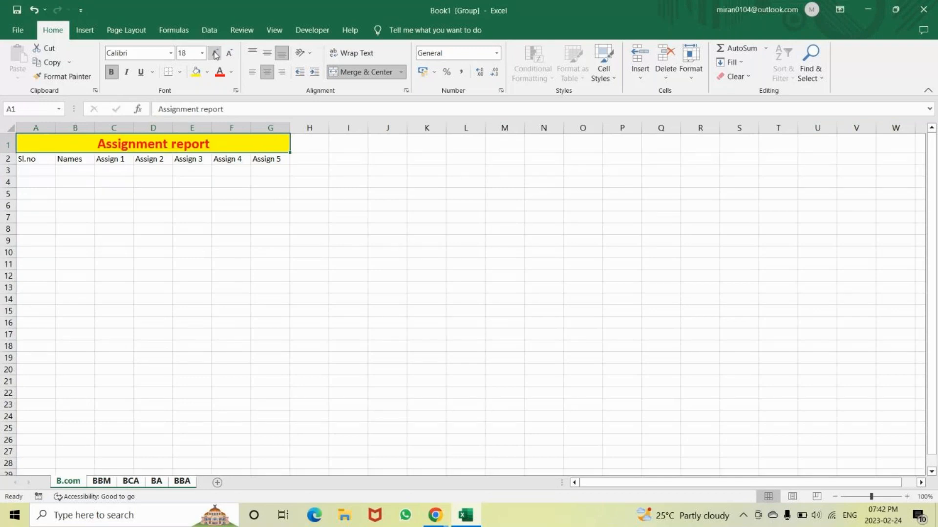
pyautogui.click(216, 54)
pyautogui.click(215, 55)
pyautogui.click(215, 54)
pyautogui.click(216, 55)
# Fill the Sl.no column with serial numbers 1 to 20 in A3:A22
pyautogui.click(35, 190)
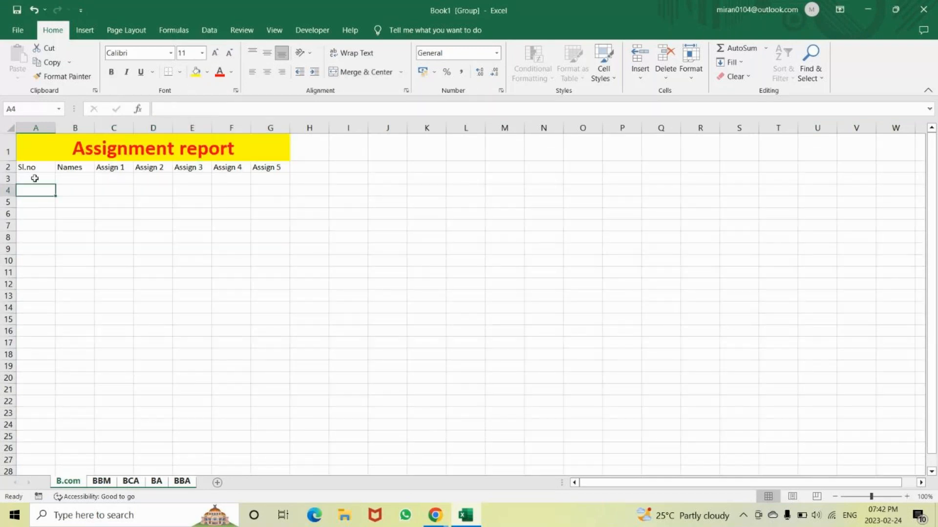
pyautogui.click(35, 178)
pyautogui.write('1')
pyautogui.press('Return')
pyautogui.write('2')
pyautogui.press('Return')
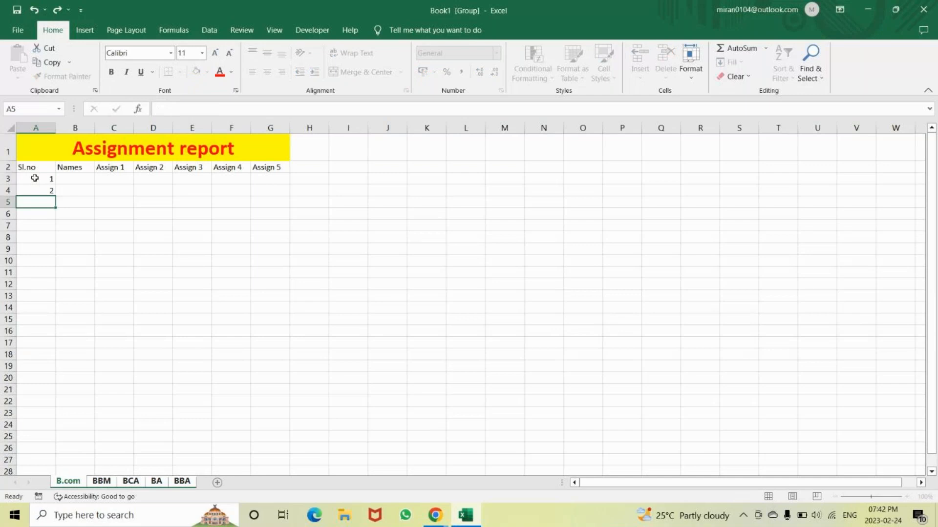
pyautogui.click(47, 179)
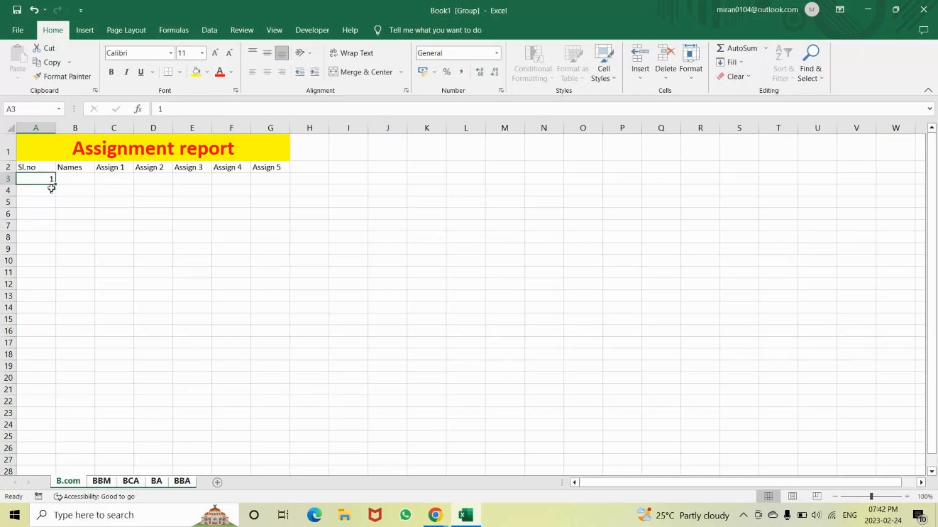
pyautogui.moveTo(51, 183); pyautogui.dragTo(41, 400)
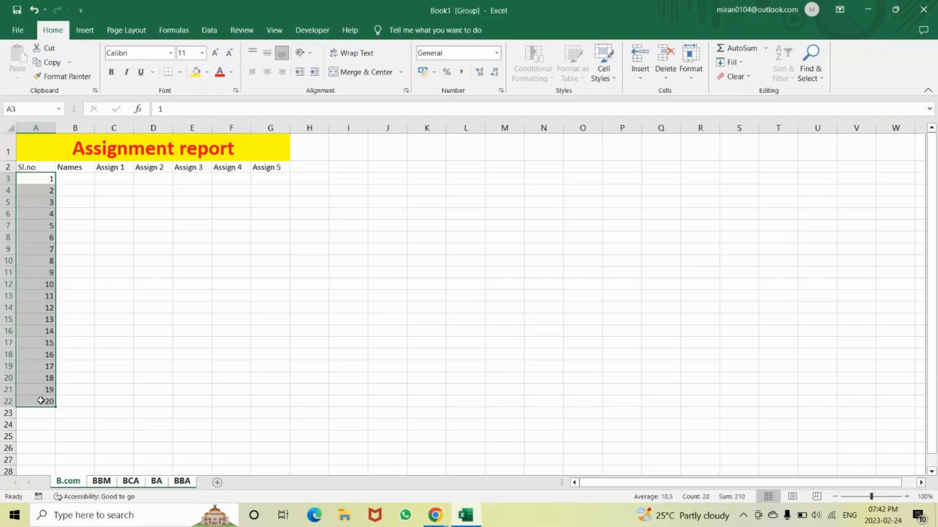
# Apply all borders and a thick outside border to the table range A2:G22
pyautogui.moveTo(29, 167); pyautogui.dragTo(276, 401)
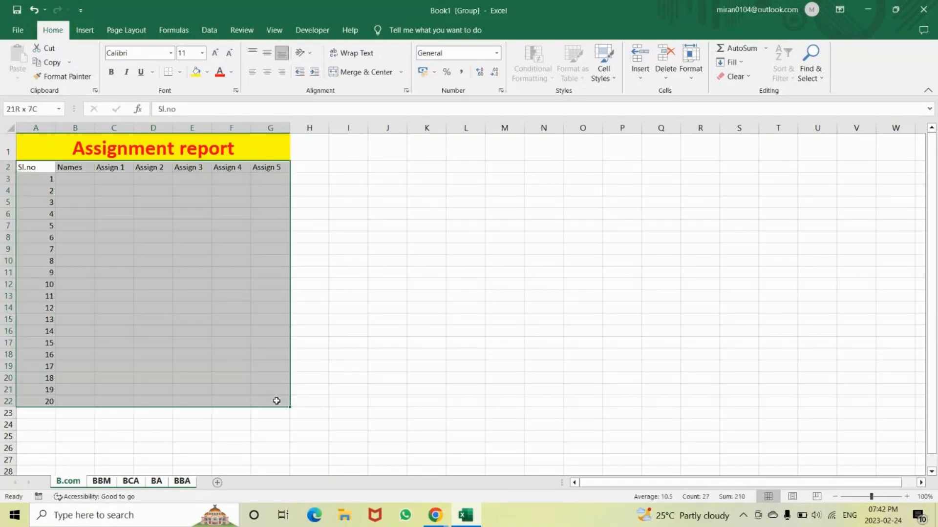
pyautogui.click(179, 72)
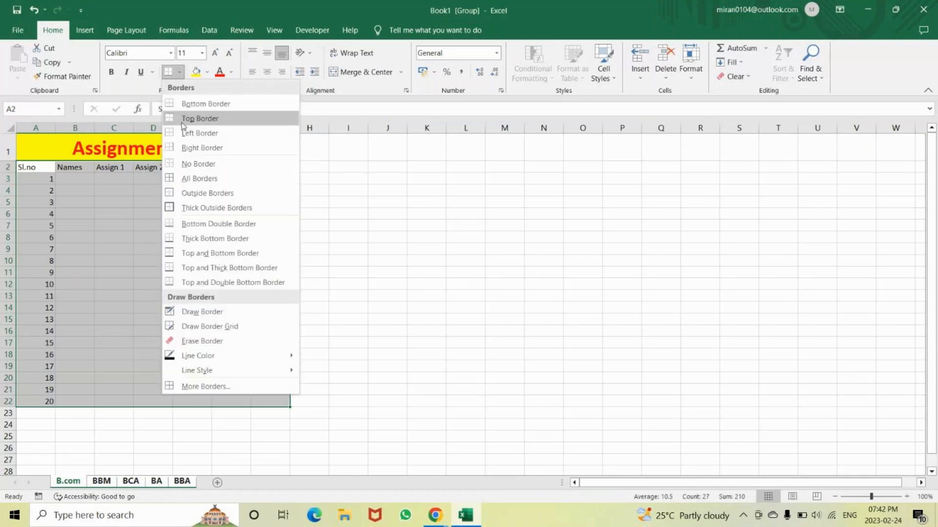
pyautogui.click(199, 178)
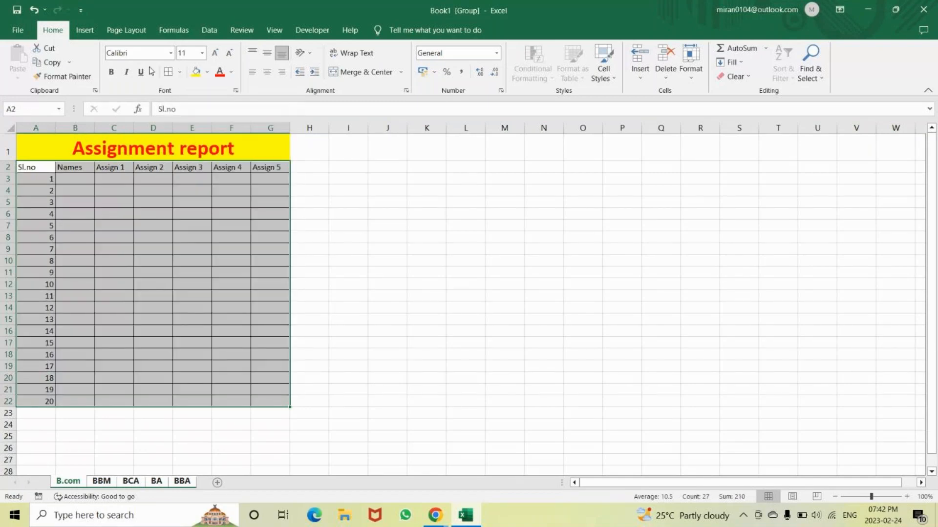
pyautogui.click(180, 73)
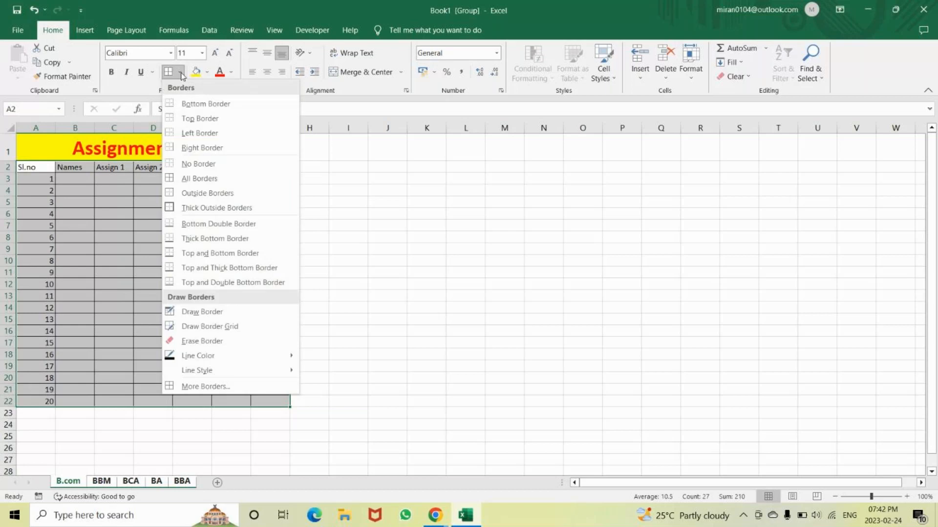
pyautogui.click(175, 207)
# Apply a thick outside border to the heading row A2:G2 and to the merged title
pyautogui.moveTo(35, 168); pyautogui.dragTo(269, 168)
pyautogui.click(169, 70)
pyautogui.click(117, 148)
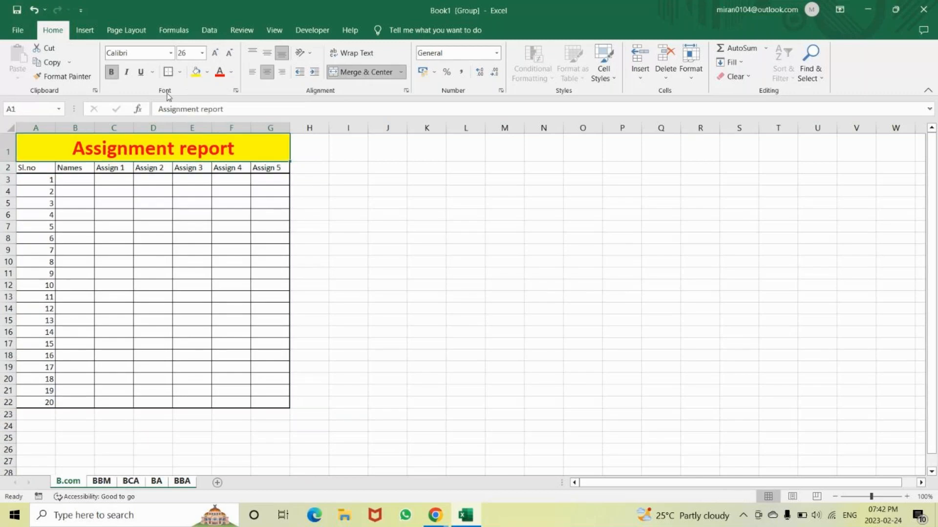
pyautogui.click(337, 204)
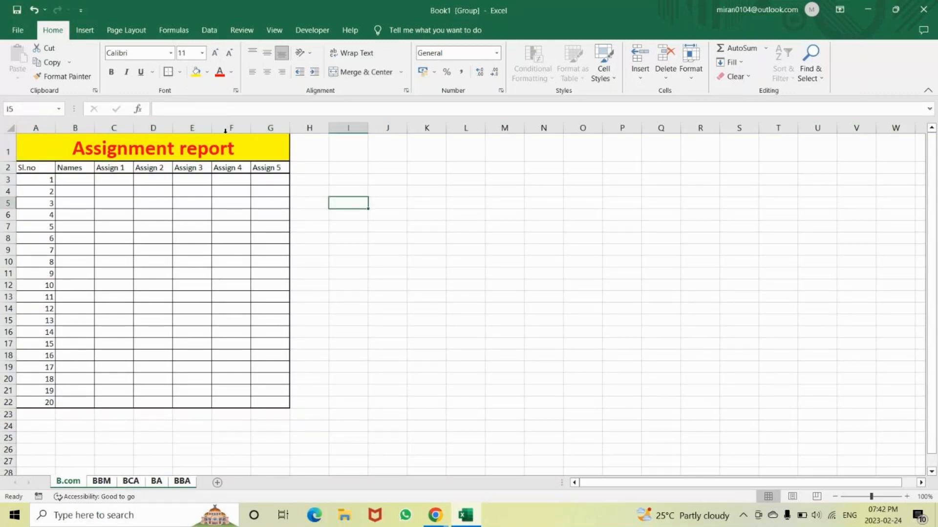
# Make the headings in A2:G2 bold and set their font size to 14
pyautogui.moveTo(22, 172); pyautogui.dragTo(270, 168)
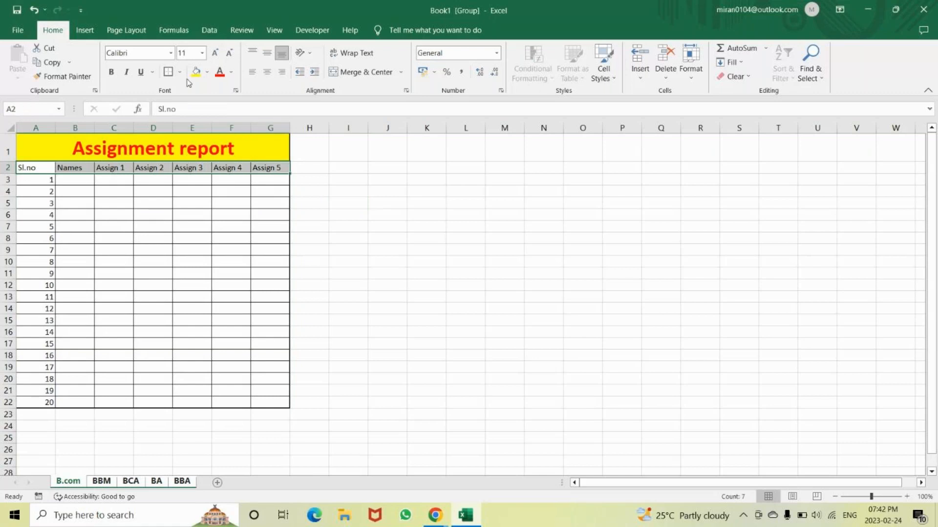
pyautogui.hotkey('ctrl', 'b')
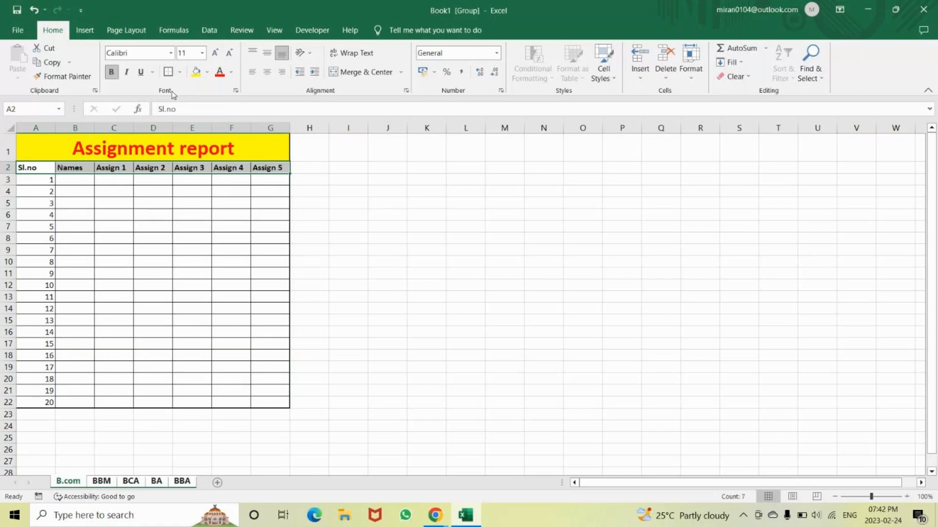
pyautogui.click(215, 53)
pyautogui.click(214, 53)
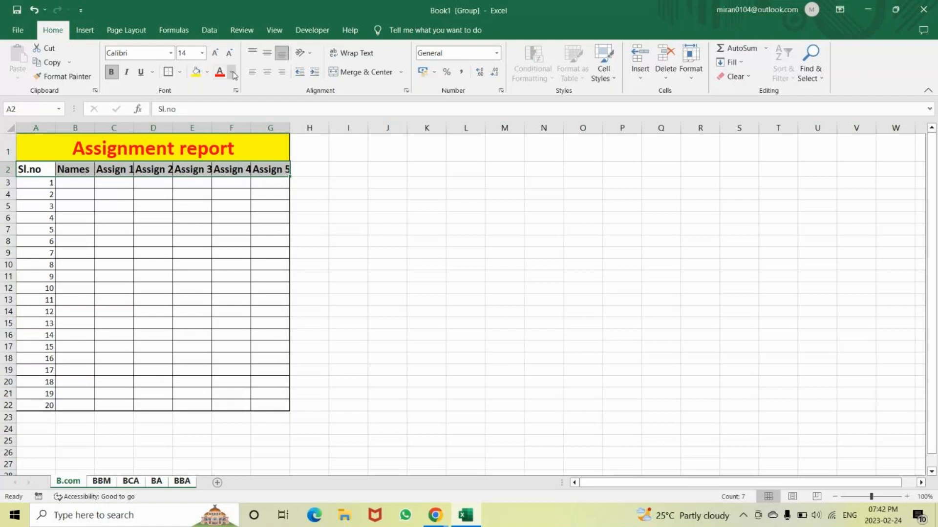
# Give the heading row A2:G2 a black fill and white text
pyautogui.click(208, 72)
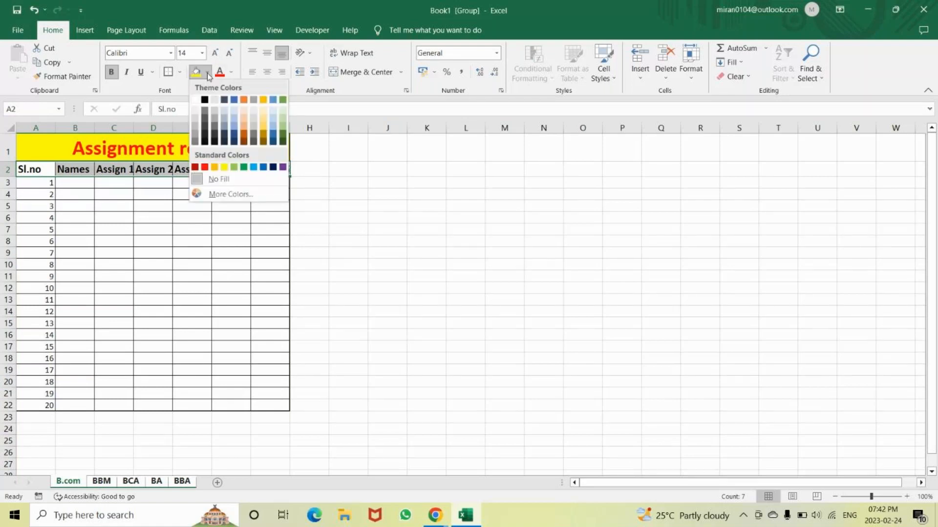
pyautogui.click(204, 101)
pyautogui.click(231, 72)
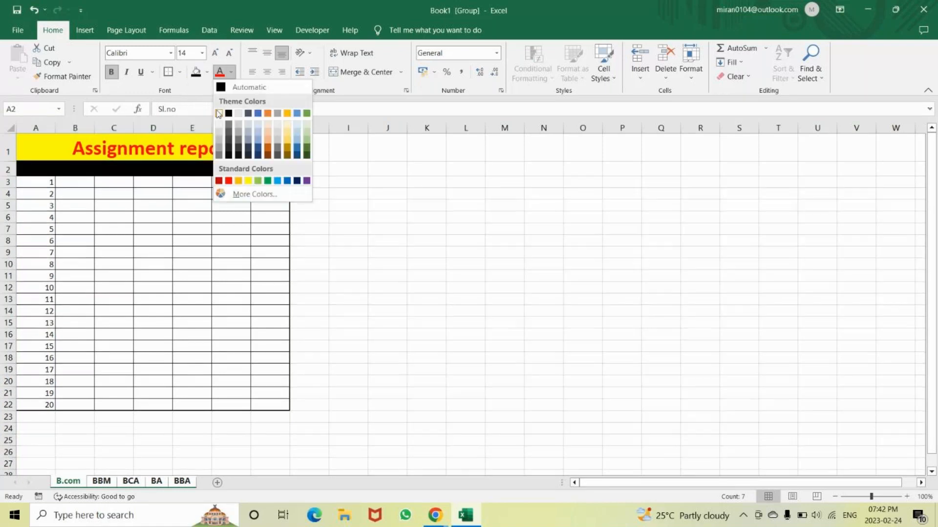
pyautogui.click(218, 113)
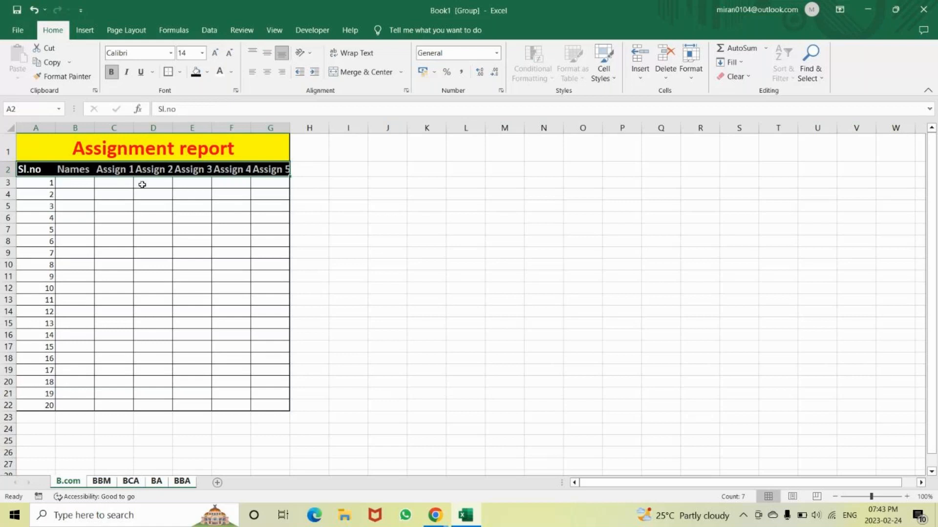
# AutoFit the column widths of the whole report table, A1:G22
pyautogui.moveTo(49, 149); pyautogui.dragTo(49, 405)
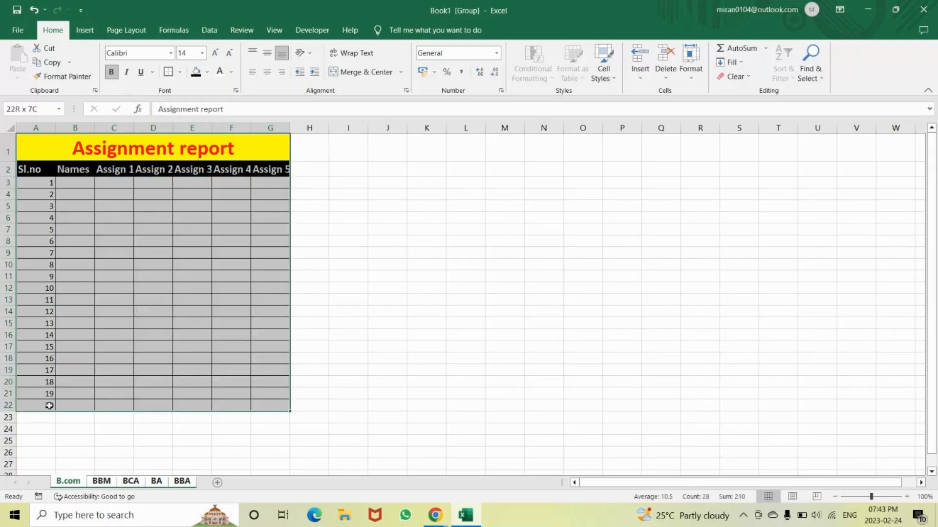
pyautogui.click(693, 86)
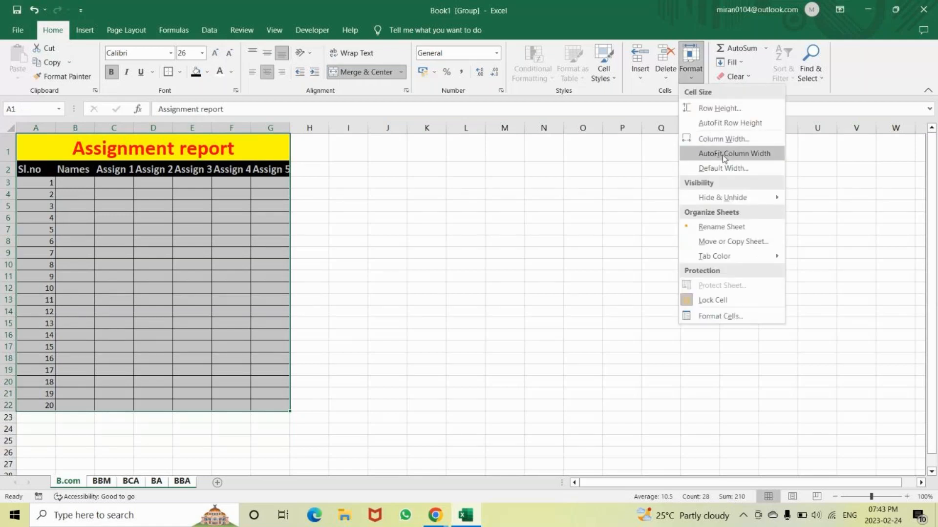
pyautogui.click(722, 154)
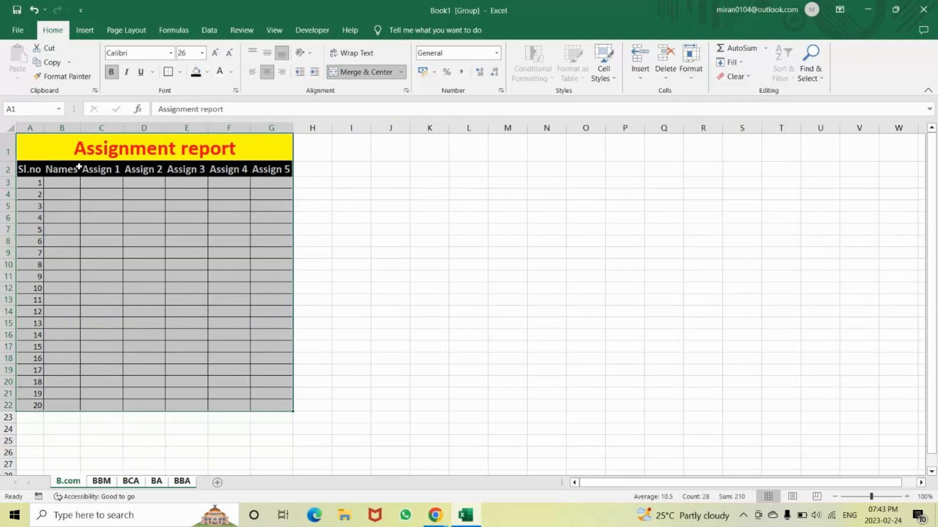
pyautogui.click(380, 255)
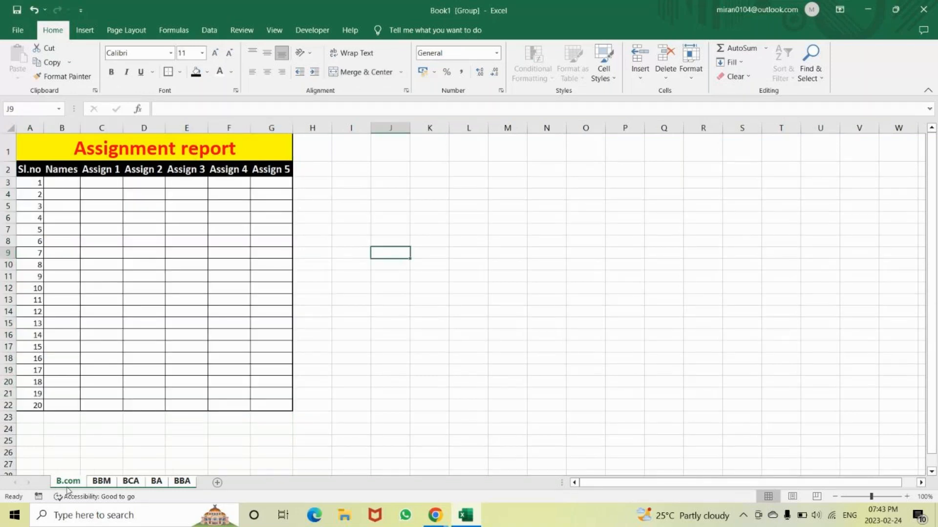
# Enter the heading Submitted in cell H2, next to Assign 5
pyautogui.scroll(-1, 68, 490)
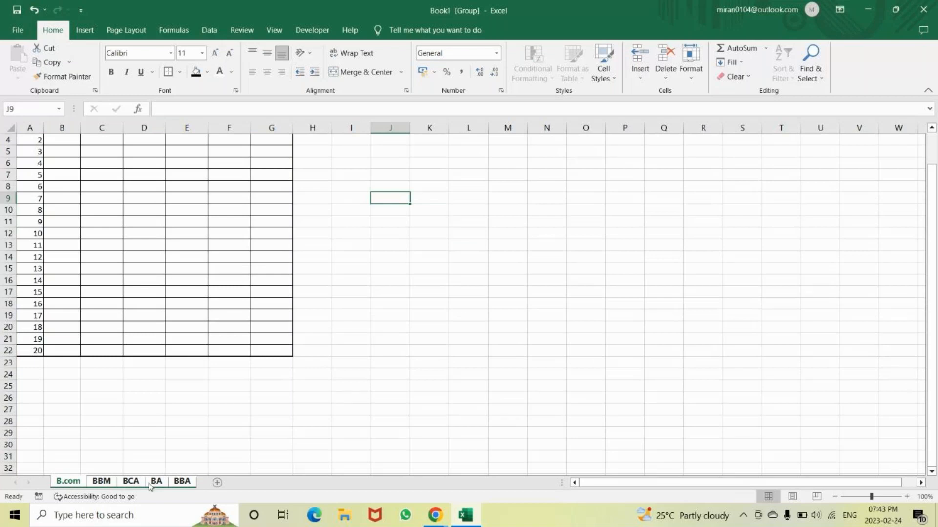
pyautogui.scroll(1, 171, 405)
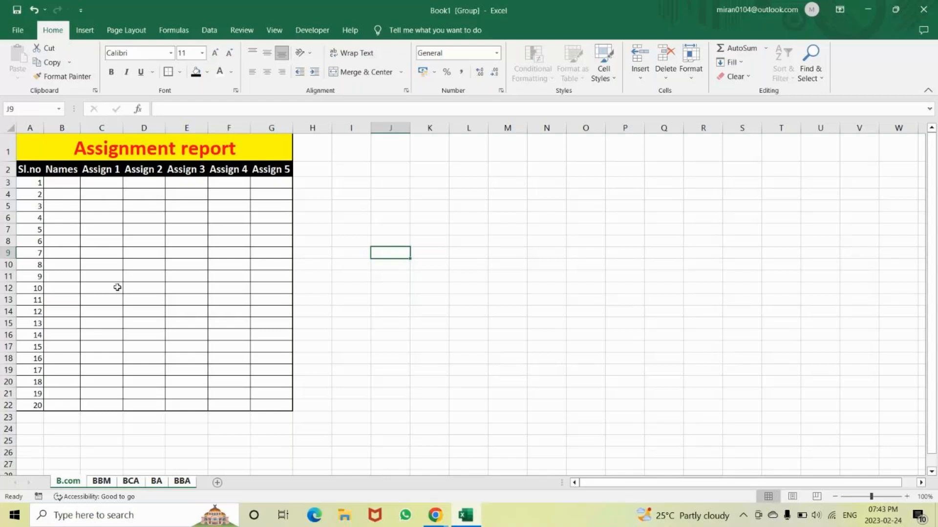
pyautogui.click(312, 170)
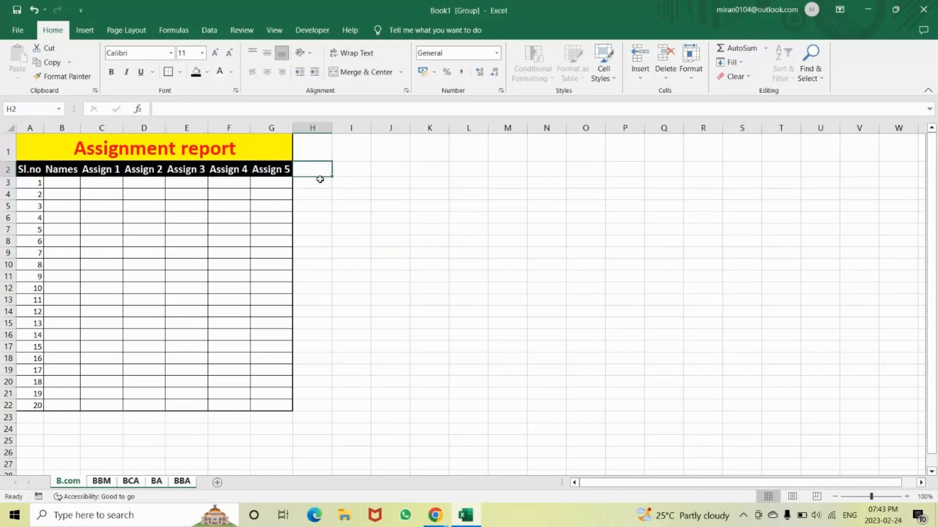
pyautogui.write('count')
pyautogui.press('BackSpace')
pyautogui.press('BackSpace')
pyautogui.press('BackSpace')
pyautogui.press('BackSpace')
pyautogui.press('BackSpace')
pyautogui.write('N')
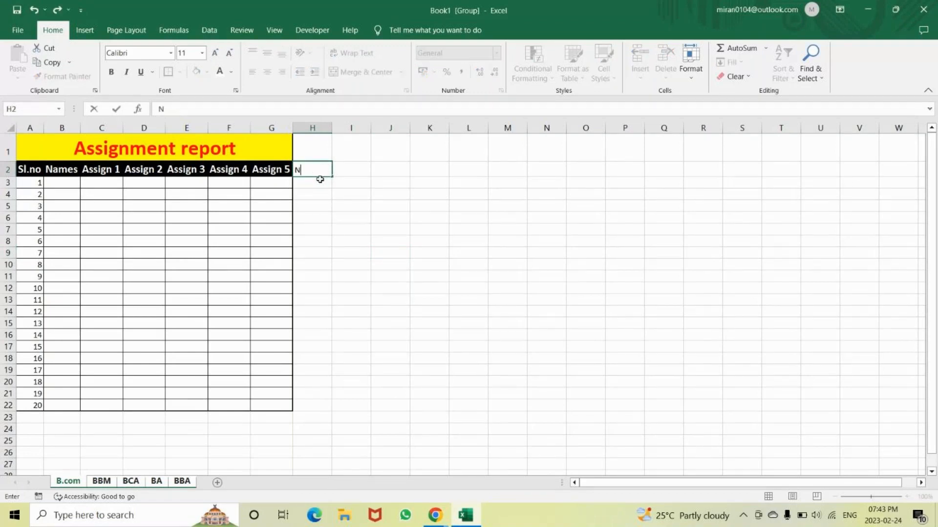
pyautogui.press('BackSpace')
pyautogui.write('S')
pyautogui.write('umm')
pyautogui.press('BackSpace')
pyautogui.press('BackSpace')
pyautogui.write('bmitte')
pyautogui.press('BackSpace')
pyautogui.press('BackSpace')
pyautogui.write('e')
pyautogui.press('BackSpace')
pyautogui.write('ted')
pyautogui.press('Return')
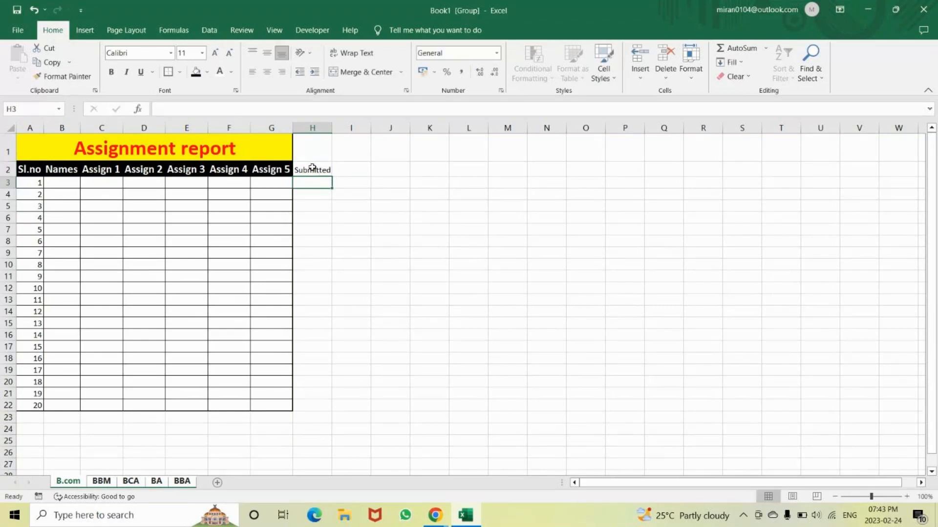
# Copy the formatting of the Assign 5 heading to the Submitted heading in H2 with Format Painter
pyautogui.click(312, 168)
pyautogui.click(268, 169)
pyautogui.click(62, 77)
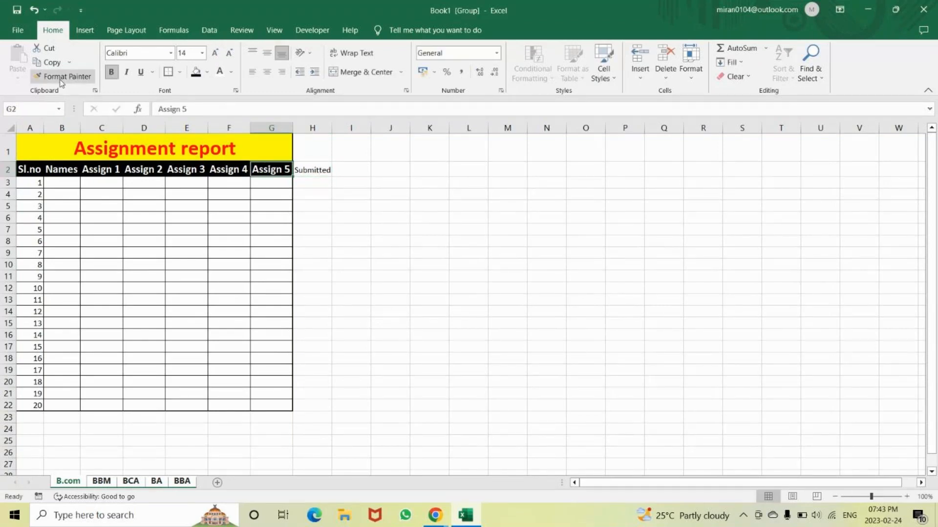
pyautogui.doubleClick(311, 169)
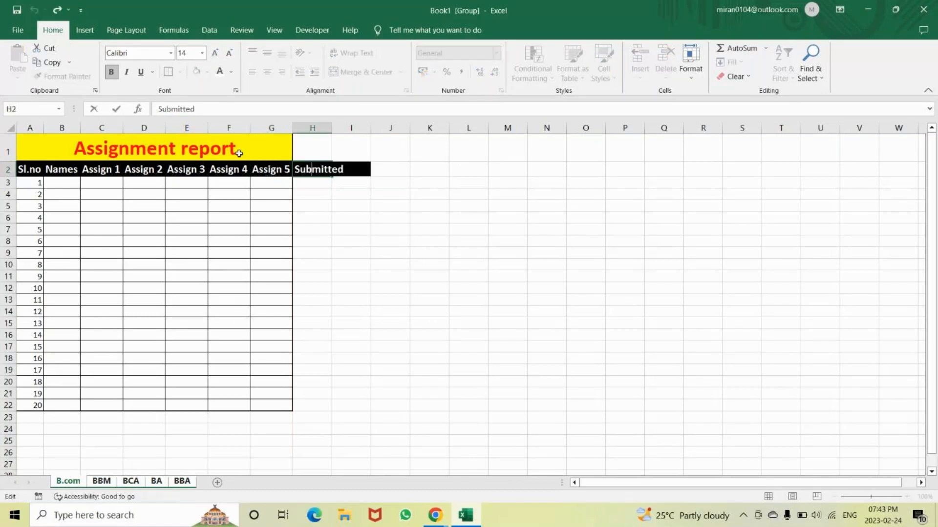
pyautogui.press('Return')
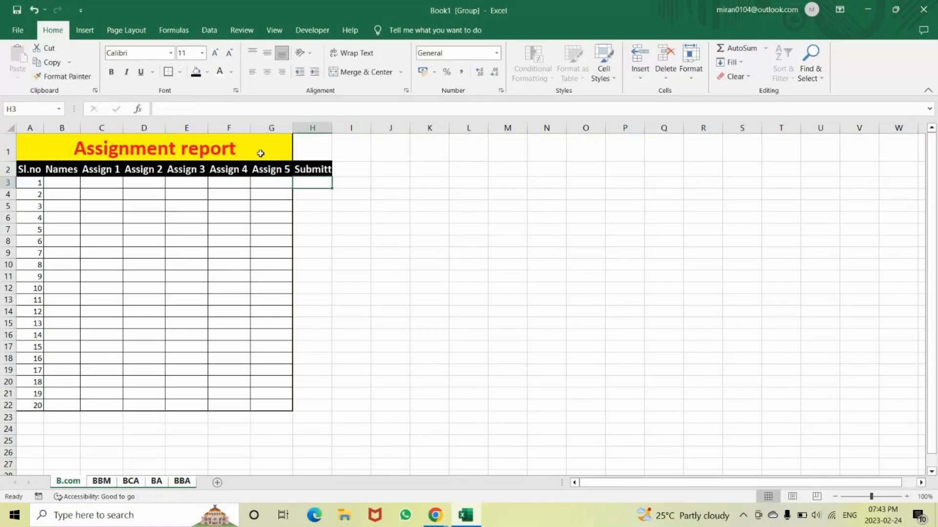
# Unmerge the Assignment report title cell, with row 1 selected from column A through H
pyautogui.click(249, 148)
pyautogui.moveTo(247, 147); pyautogui.dragTo(312, 148)
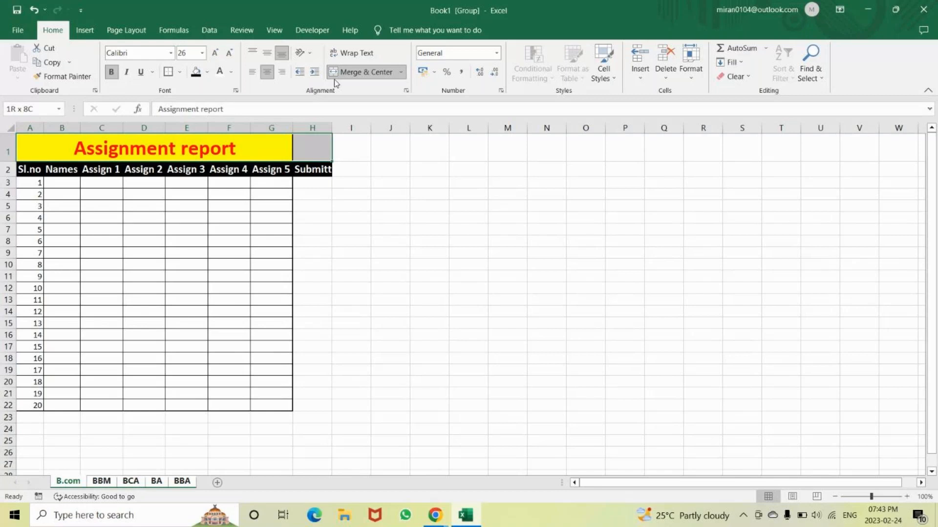
pyautogui.click(334, 77)
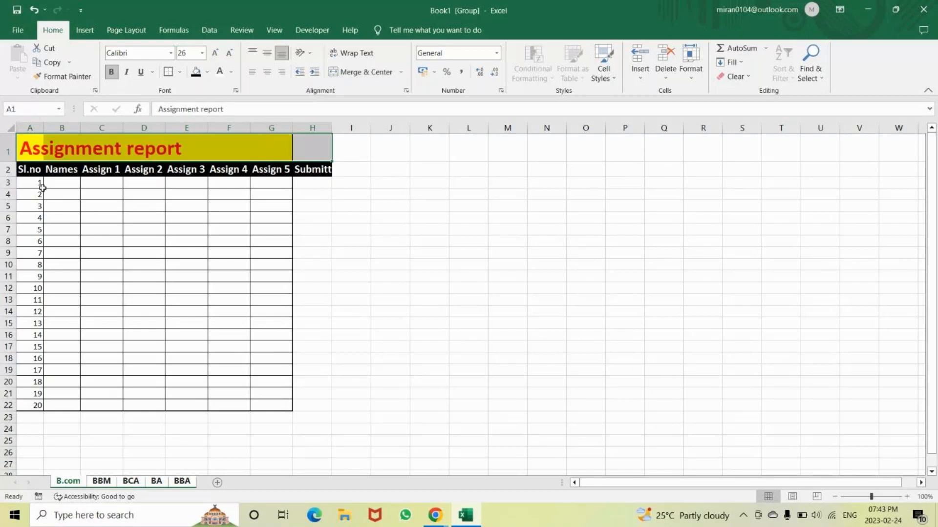
# Apply All Borders and Thick Outside Borders to the table body A3:H22
pyautogui.moveTo(42, 188); pyautogui.dragTo(318, 406)
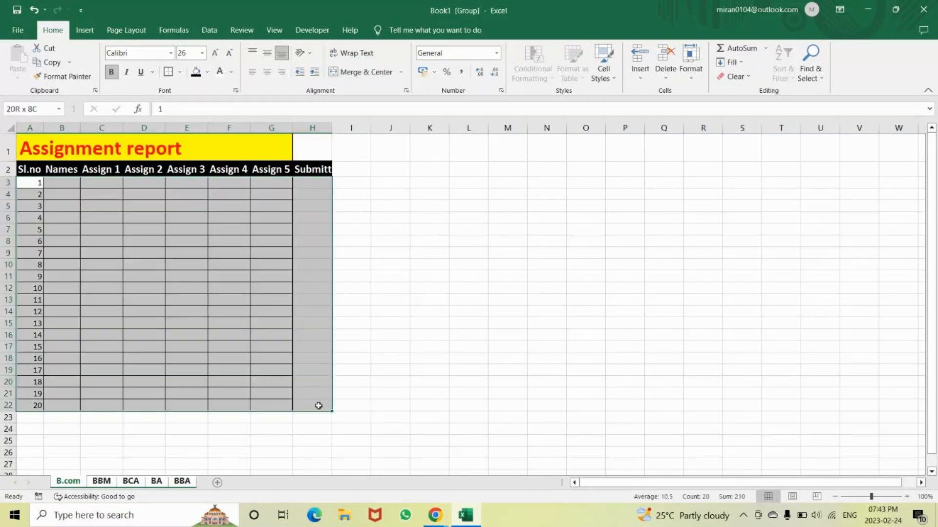
pyautogui.click(180, 71)
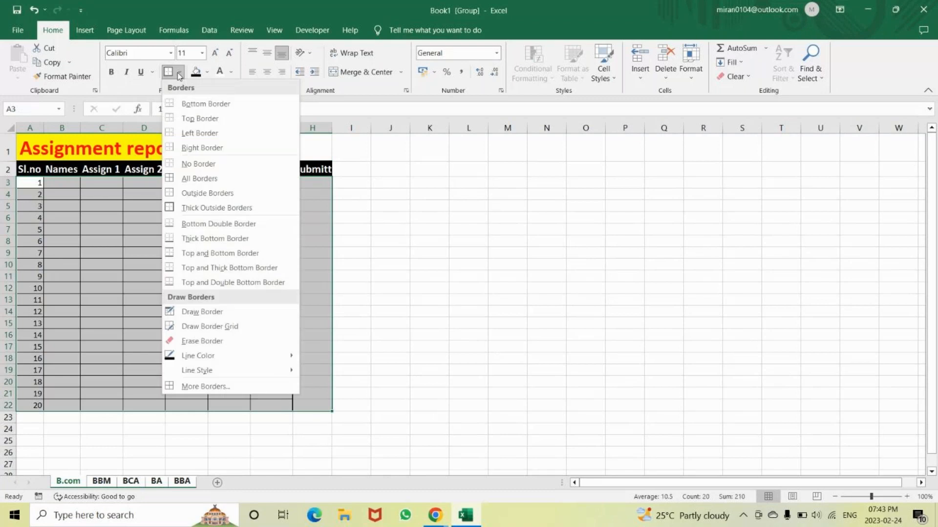
pyautogui.click(196, 178)
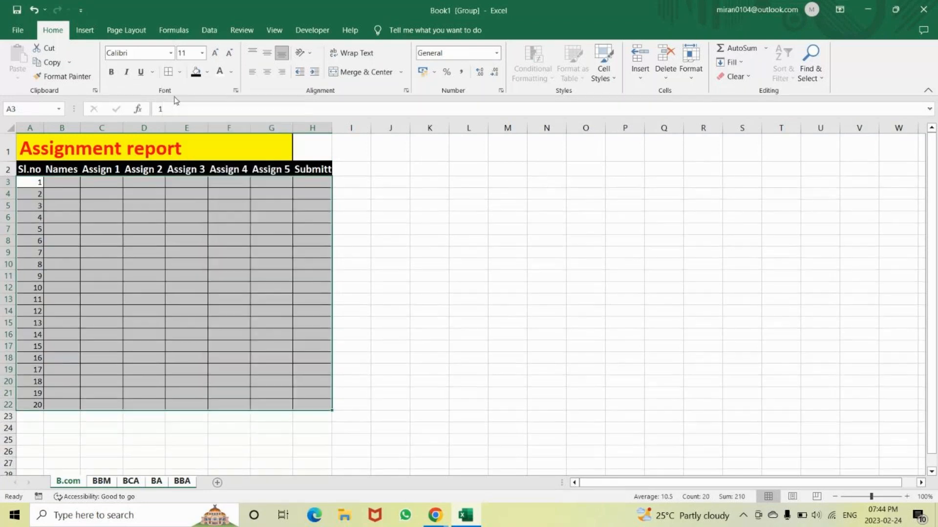
pyautogui.click(178, 72)
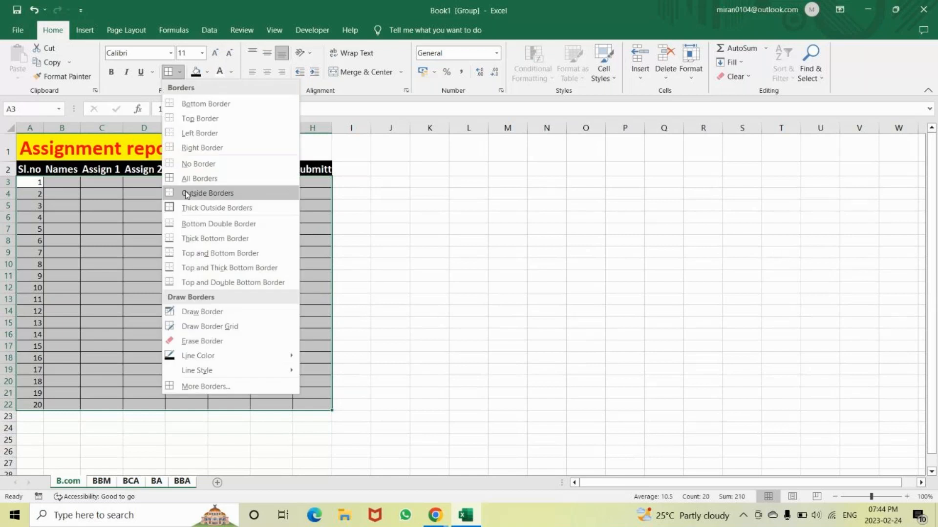
pyautogui.click(187, 208)
# Merge and center the Assignment report title across A1:H1
pyautogui.click(126, 145)
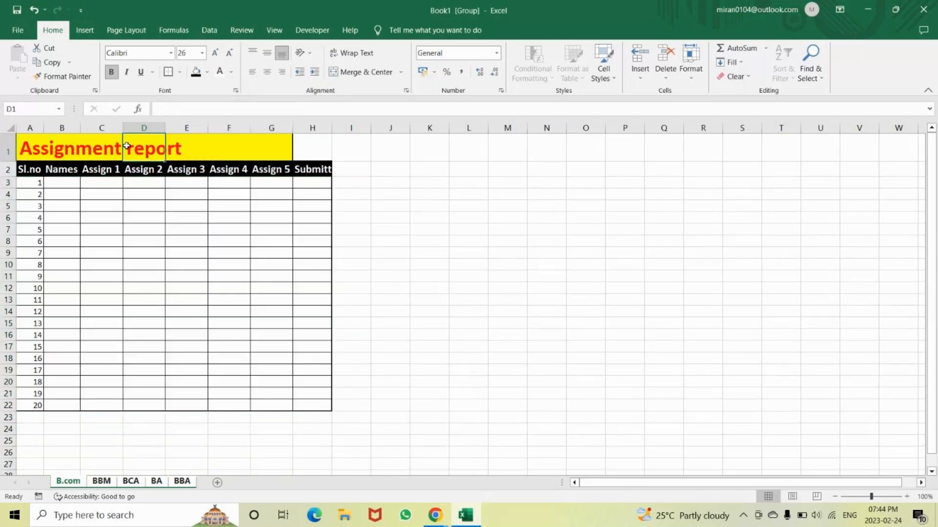
pyautogui.hotkey('ctrl', 'Home')
pyautogui.keyDown('shift'); pyautogui.click(126, 146); pyautogui.keyUp('shift')
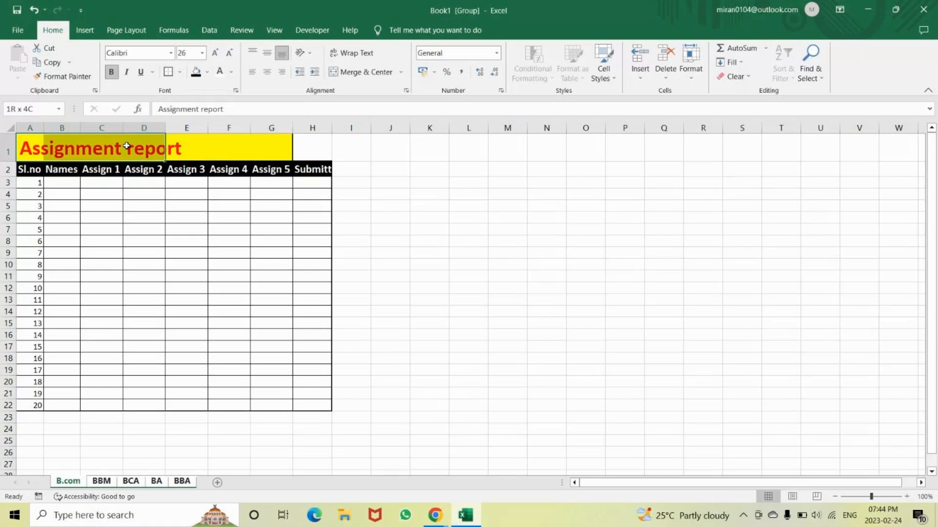
pyautogui.hotkey('shift', 'Right')
pyautogui.hotkey('shift', 'Right')
pyautogui.hotkey('shift', 'Right')
pyautogui.hotkey('shift', 'Right')
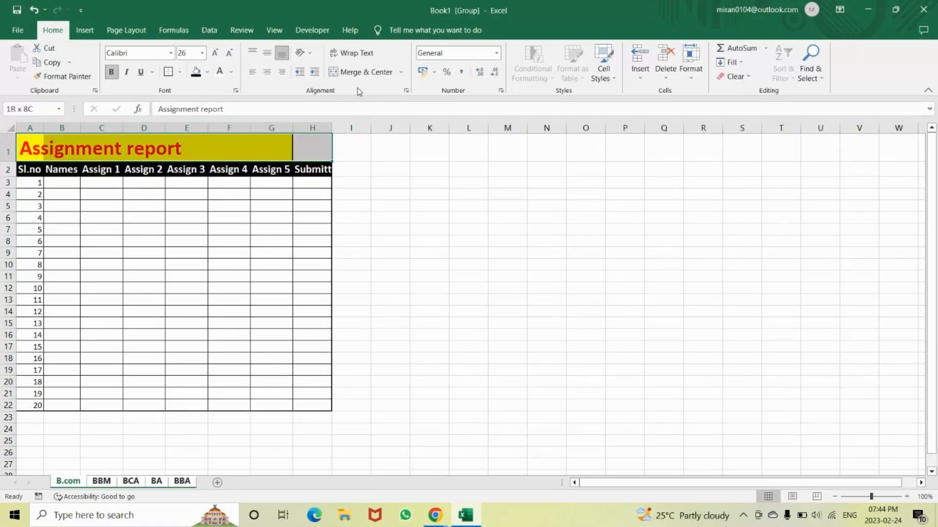
pyautogui.click(352, 72)
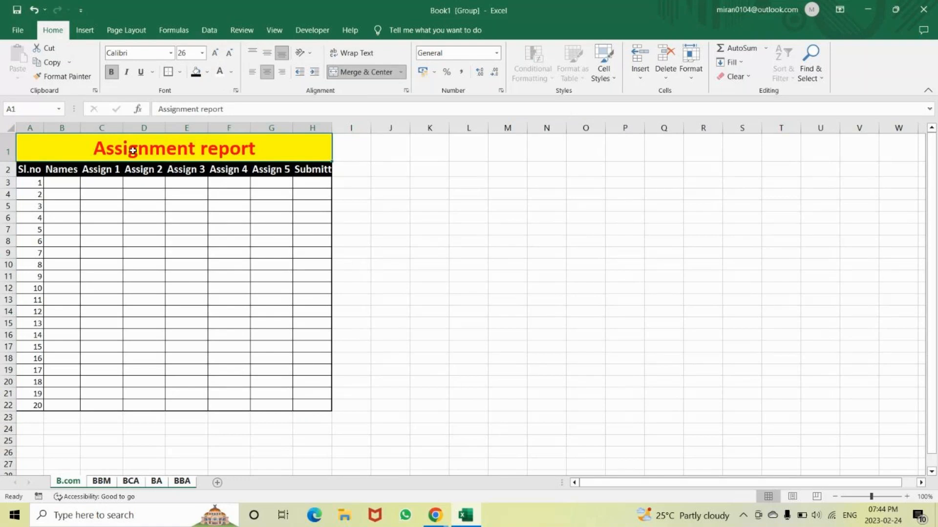
# AutoFit the column widths of the whole table A1:H22, including the Submitted column
pyautogui.hotkey('ctrl', 'a')
pyautogui.click(692, 78)
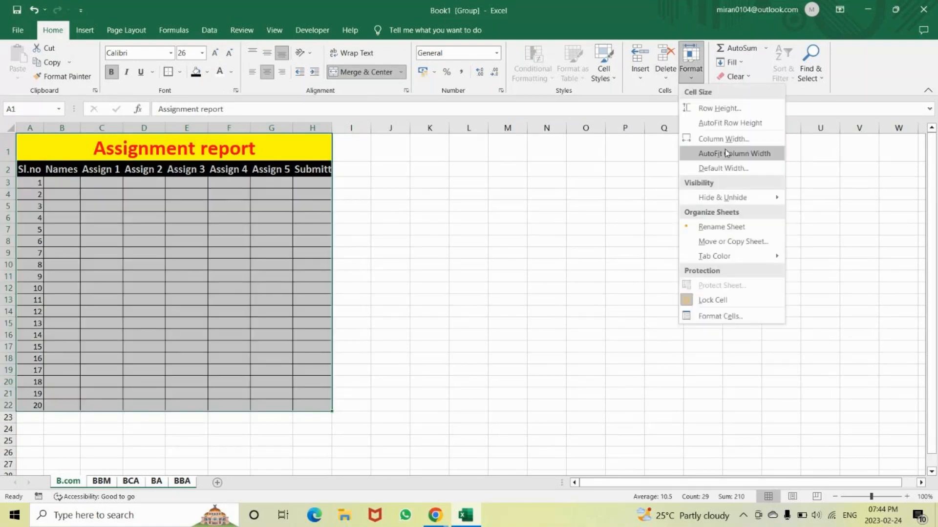
pyautogui.click(726, 154)
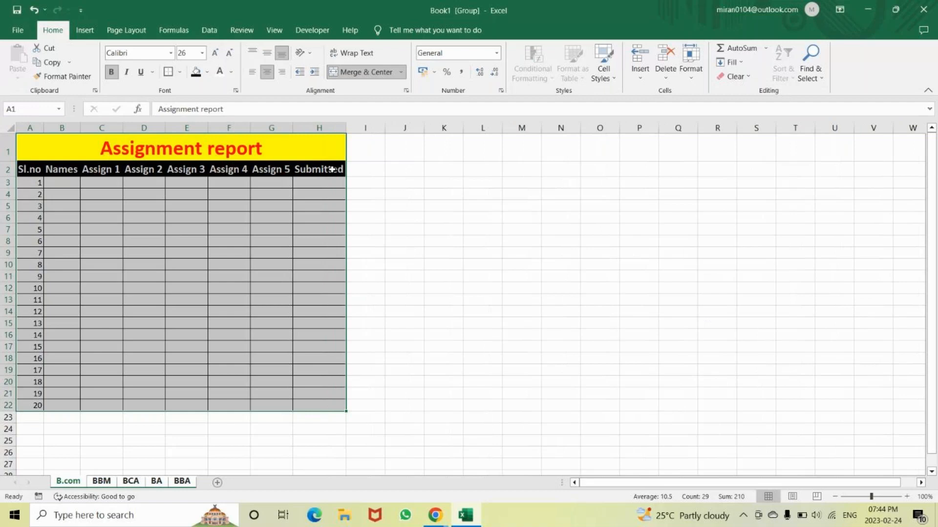
# Enter =COUNT(C3:G3) in H3 and fill the formula down the Submitted column through H22
pyautogui.click(320, 185)
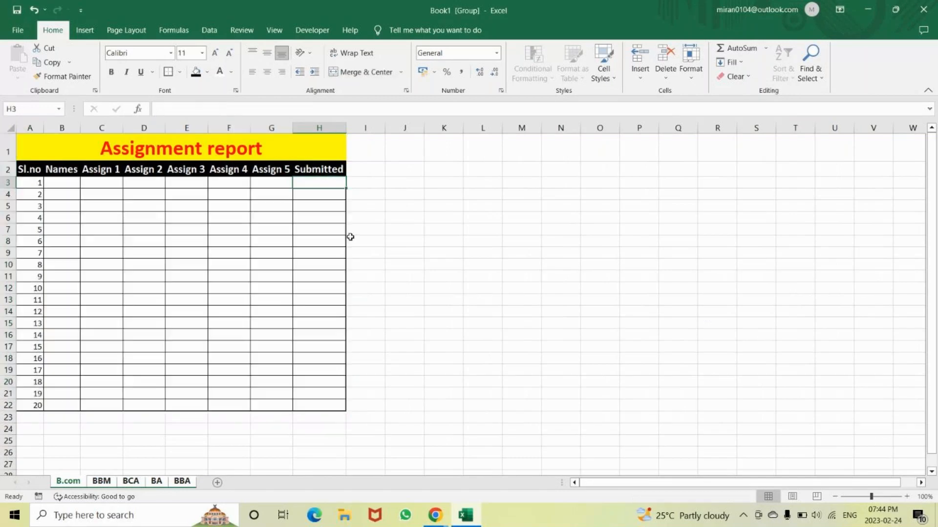
pyautogui.write('=')
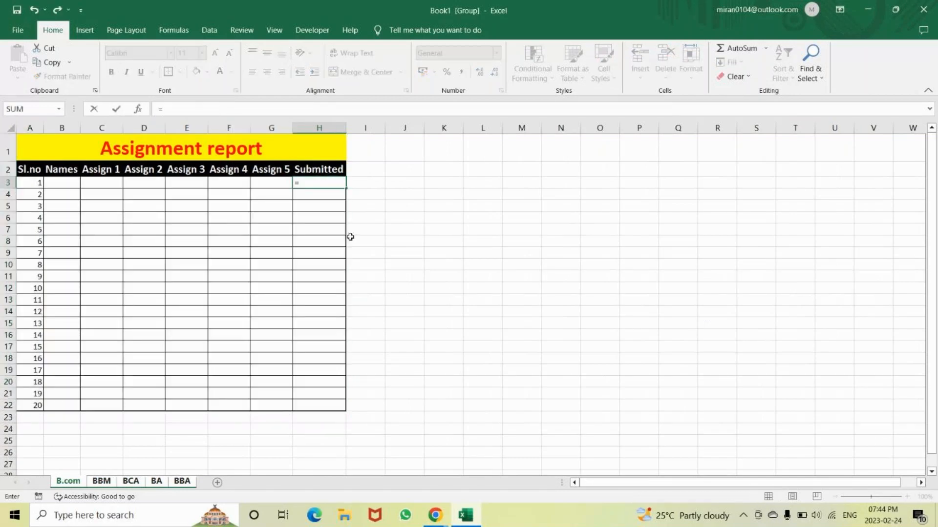
pyautogui.write('count')
pyautogui.press('Tab')
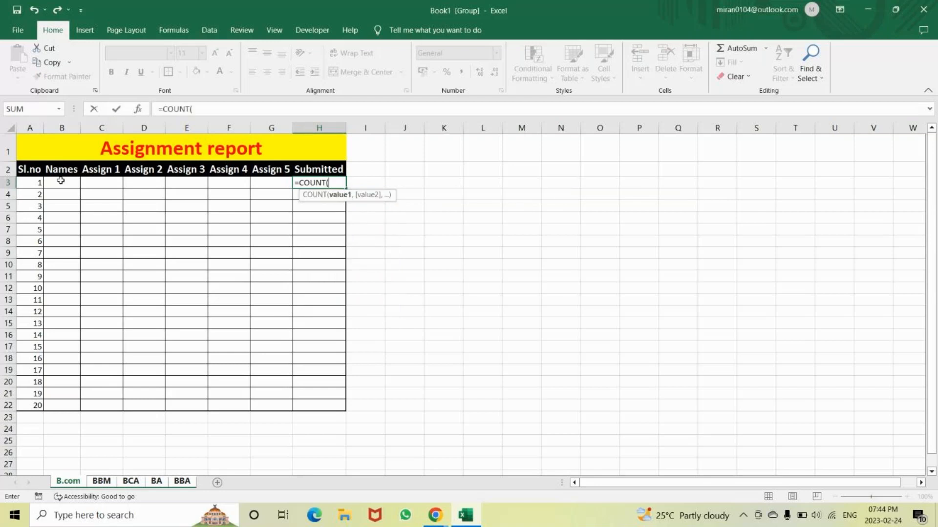
pyautogui.moveTo(92, 184); pyautogui.dragTo(275, 188)
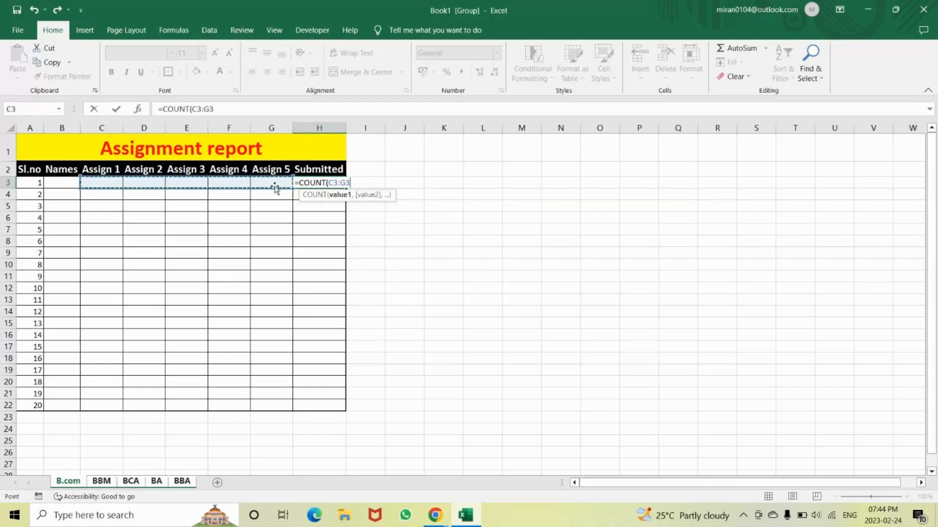
pyautogui.write(')')
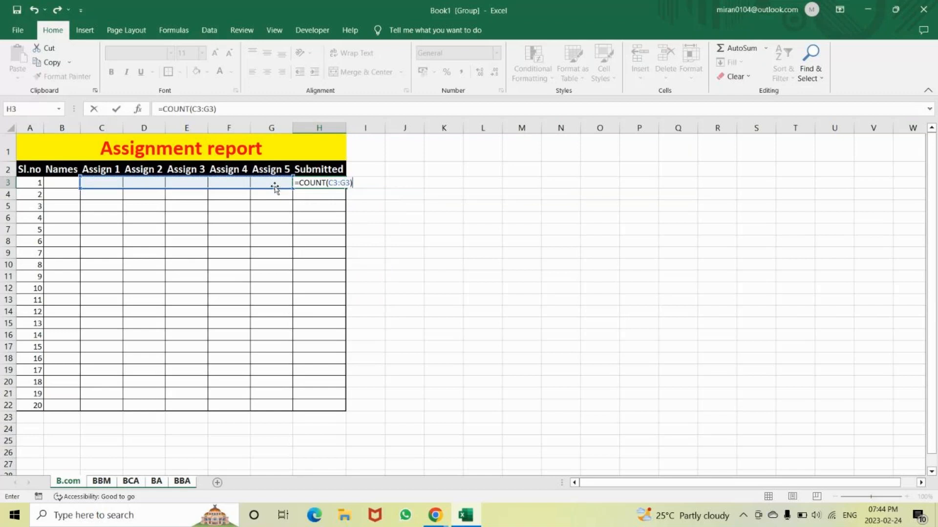
pyautogui.press('Return')
pyautogui.click(299, 186)
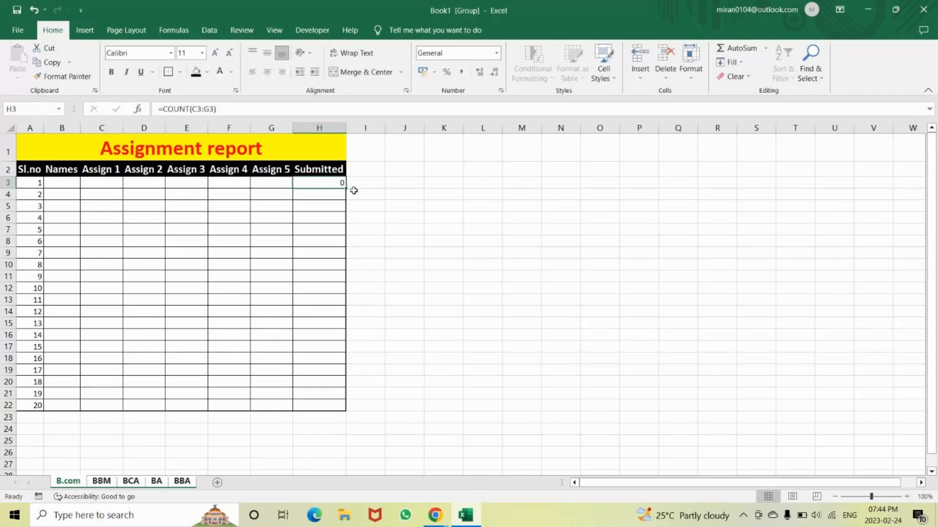
pyautogui.moveTo(347, 190); pyautogui.dragTo(321, 409)
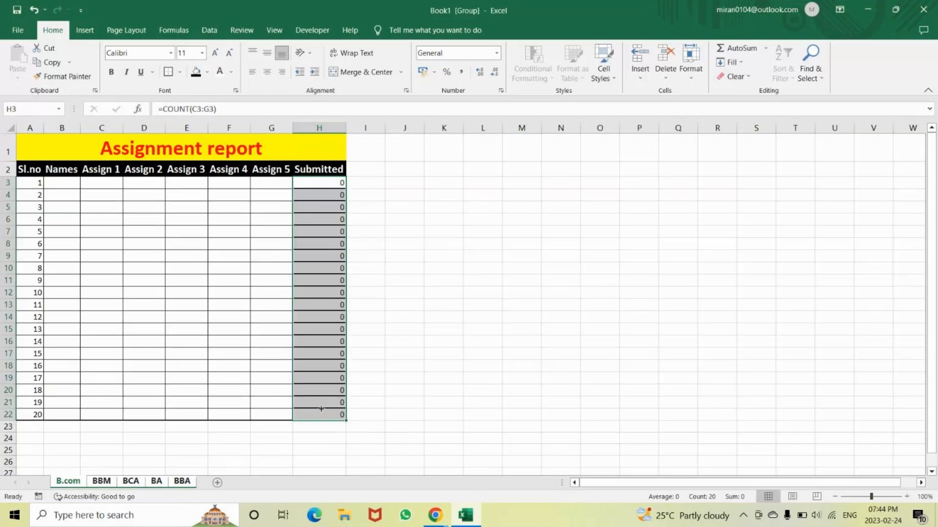
# Enter the test values 1, 2, 3 and 4 in the Assign 1 to Assign 4 cells of row 3
pyautogui.click(103, 184)
pyautogui.write('1')
pyautogui.press('Tab')
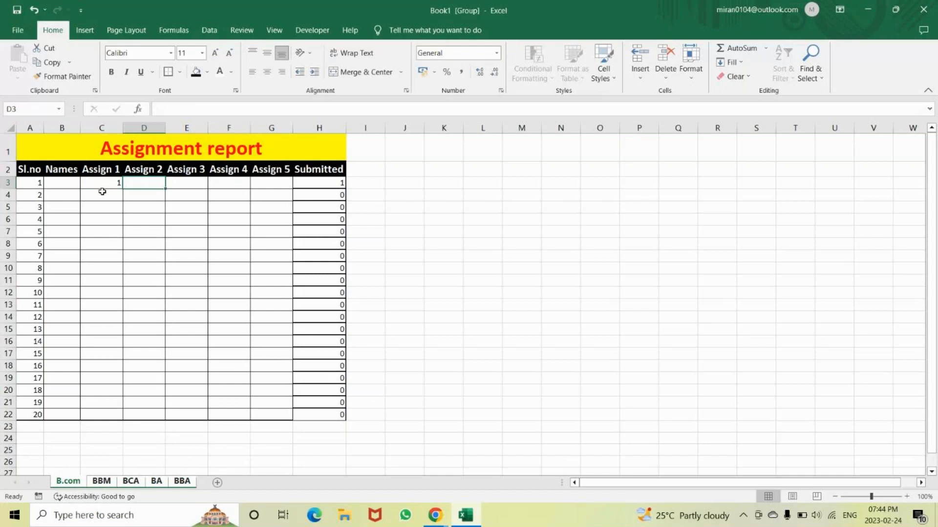
pyautogui.write('2')
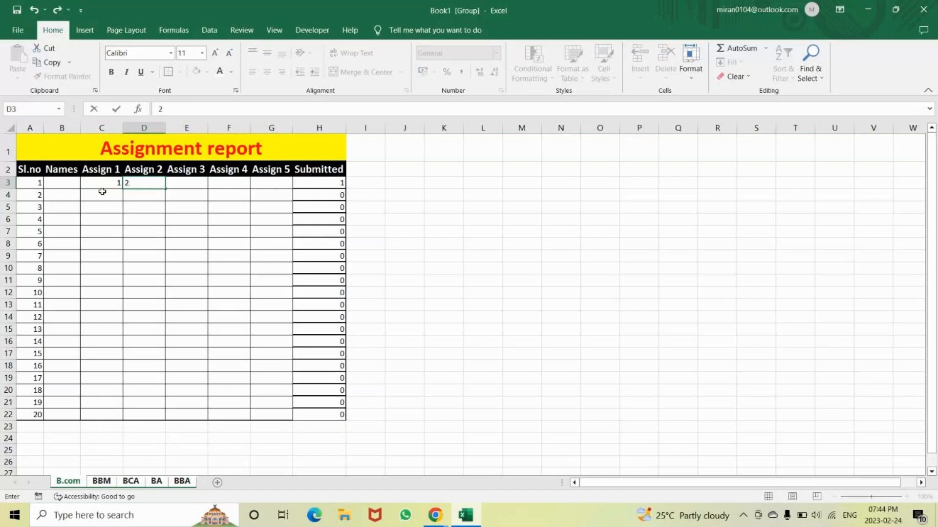
pyautogui.press('Tab')
pyautogui.write('3')
pyautogui.press('Tab')
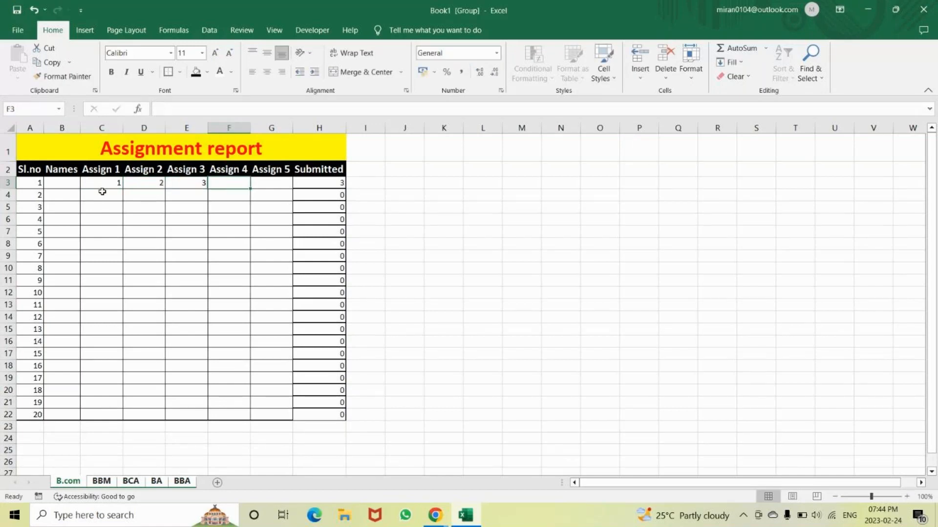
pyautogui.write('4')
pyautogui.press('Tab')
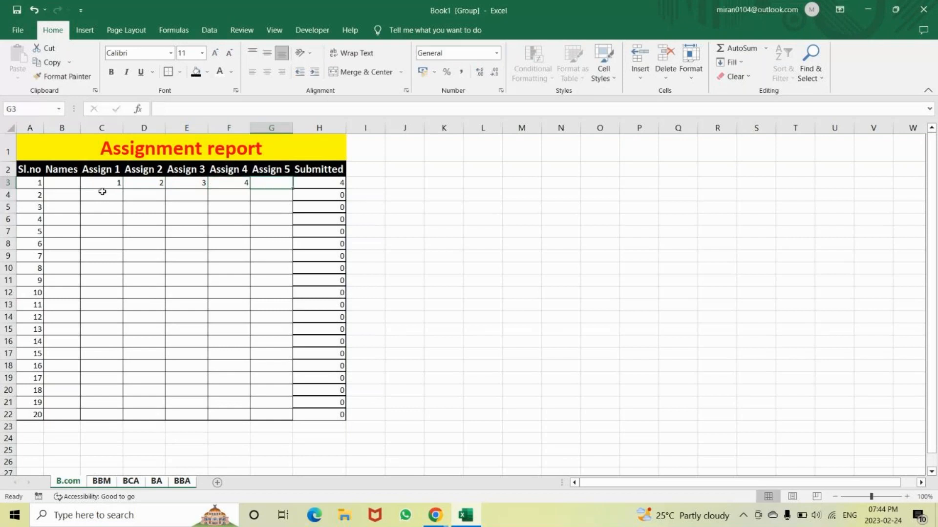
# Set Assign 4 to 0 and Assign 5 to 5 in row 3
pyautogui.click(219, 183)
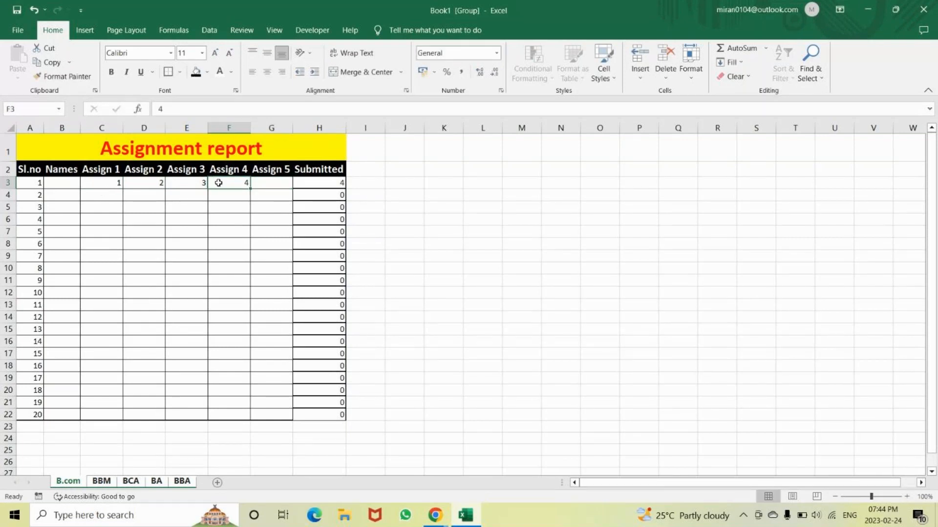
pyautogui.write('0')
pyautogui.press('Tab')
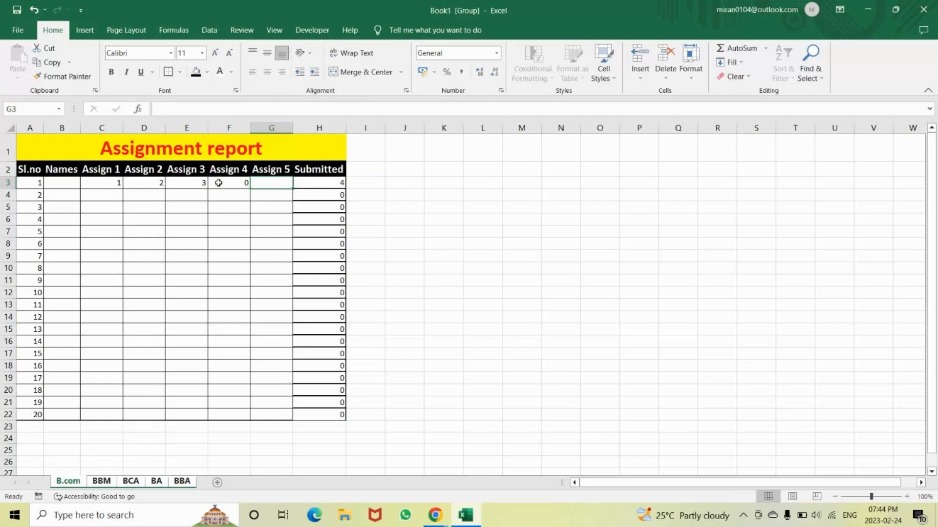
pyautogui.write('5')
pyautogui.hotkey('ctrl', 'Return')
pyautogui.press('Tab')
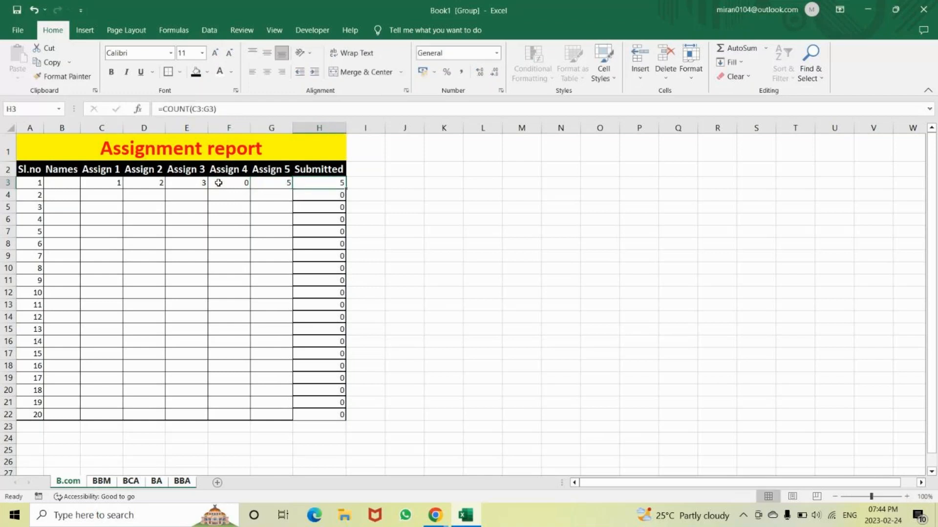
# Set Assign 5 to 4 in row 3 and clear the Assign 4 cell F3
pyautogui.hotkey('shift', 'Tab')
pyautogui.write('4')
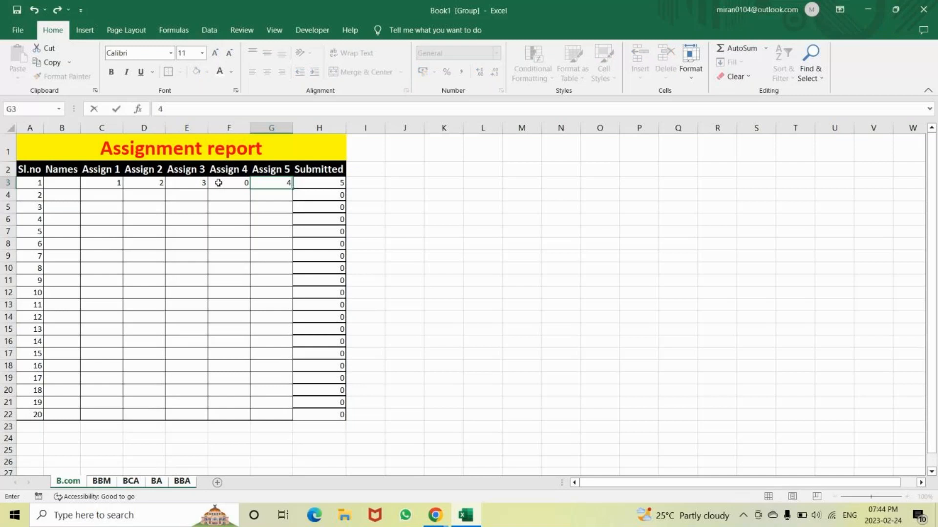
pyautogui.press('Tab')
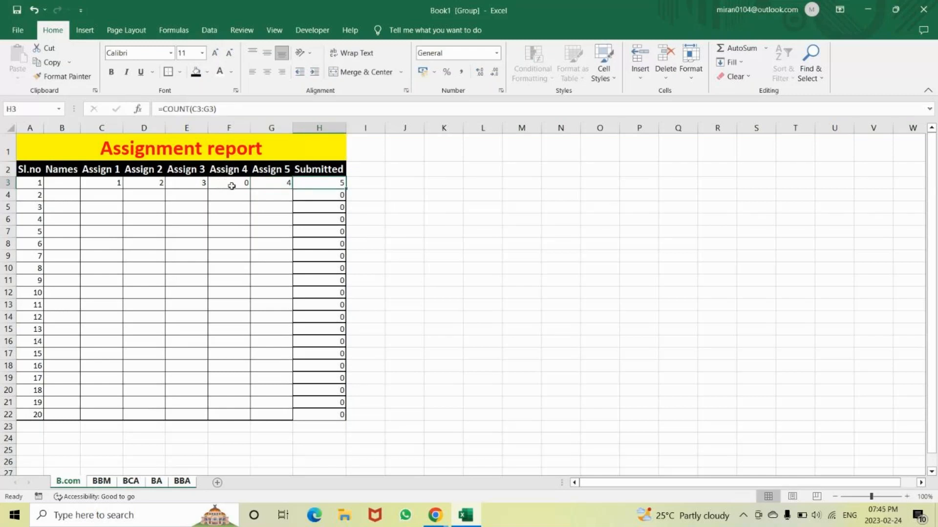
pyautogui.click(231, 185)
pyautogui.press('BackSpace')
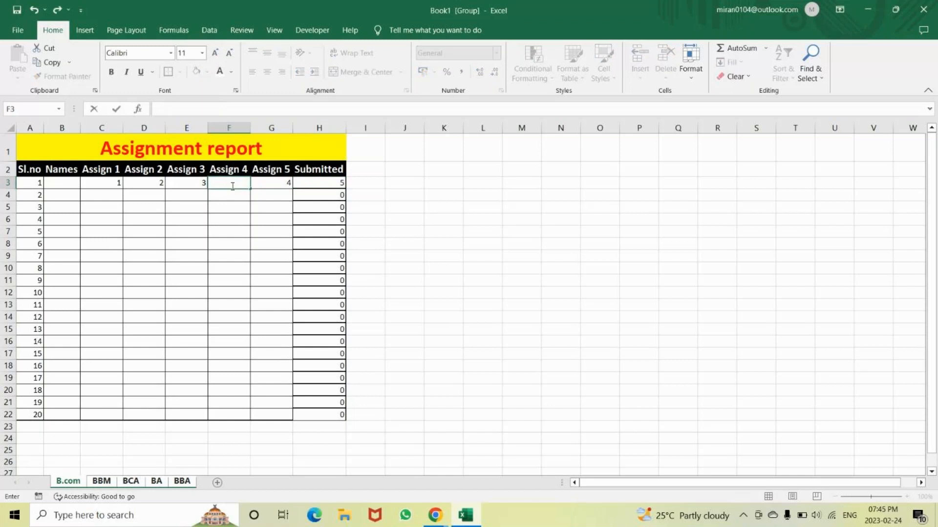
pyautogui.press('Return')
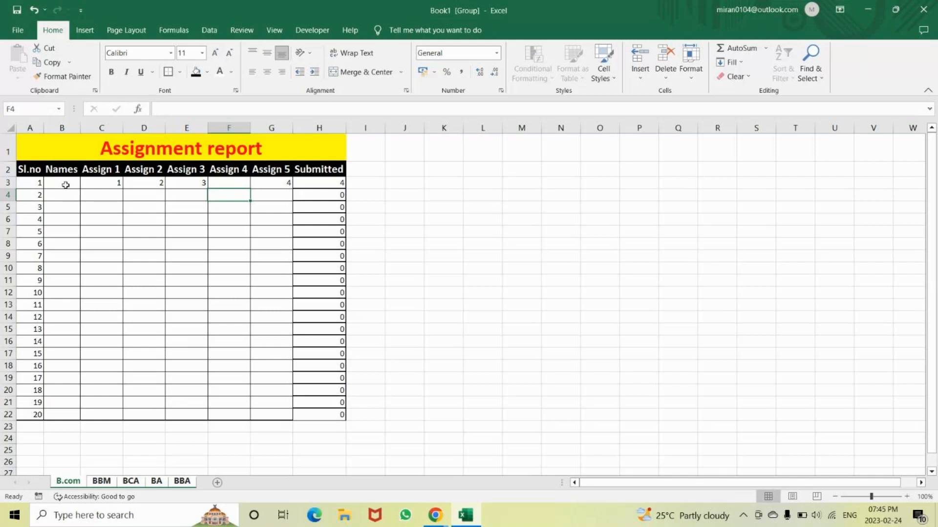
# Widen the Names column to about twice its width
pyautogui.moveTo(84, 129); pyautogui.dragTo(127, 128)
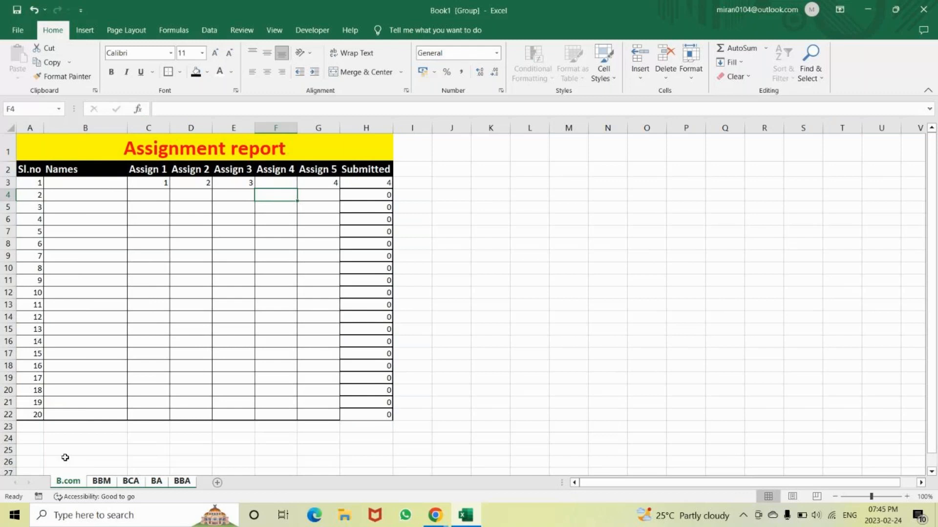
pyautogui.click(537, 282)
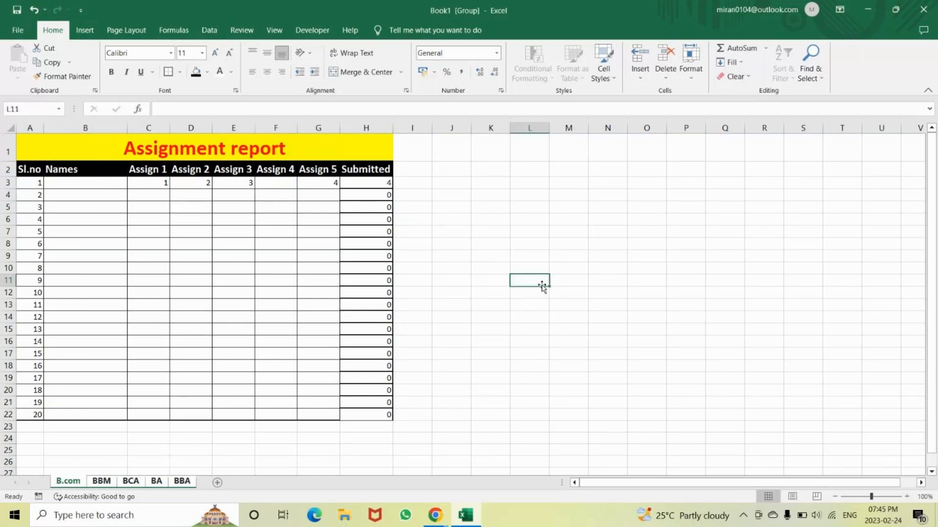
# Ungroup the sheets and check the report table on the BBM, BCA and BA sheets
pyautogui.click(98, 483)
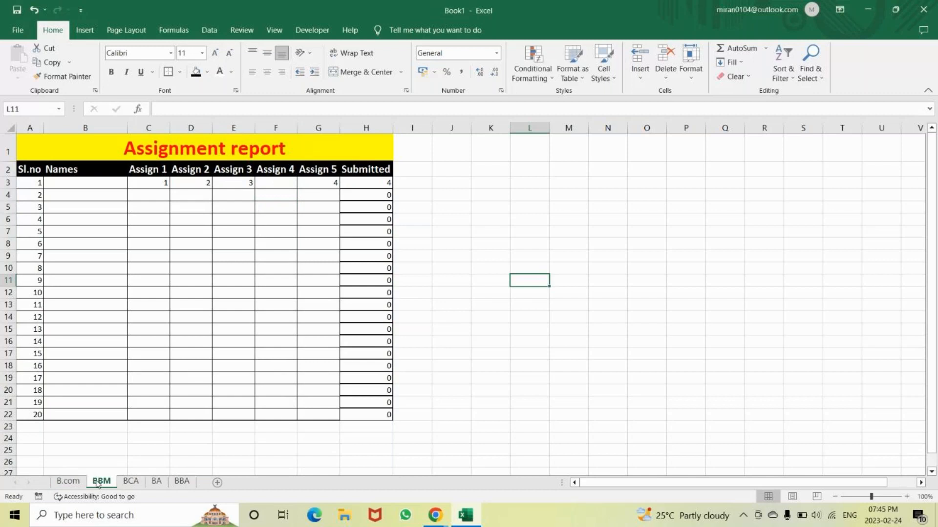
pyautogui.hotkey('ctrl', 'pagedown')
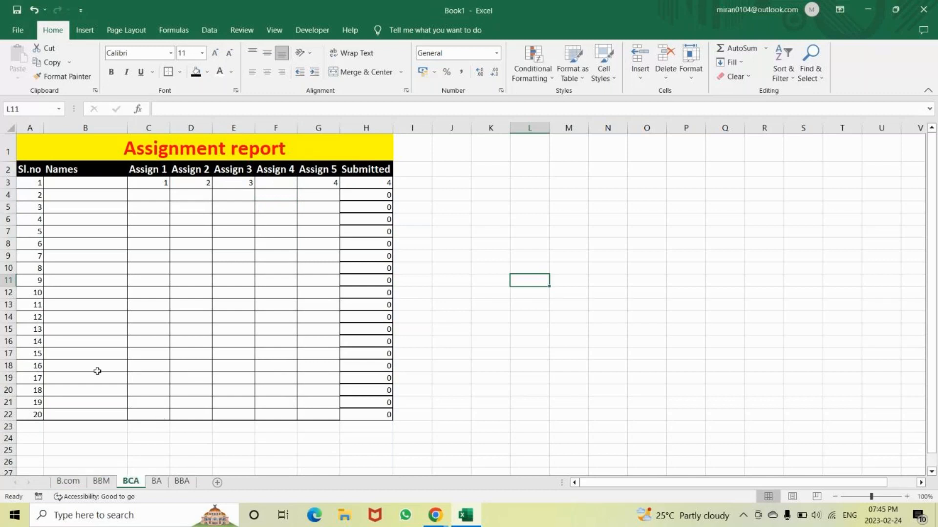
pyautogui.hotkey('ctrl', 'pagedown')
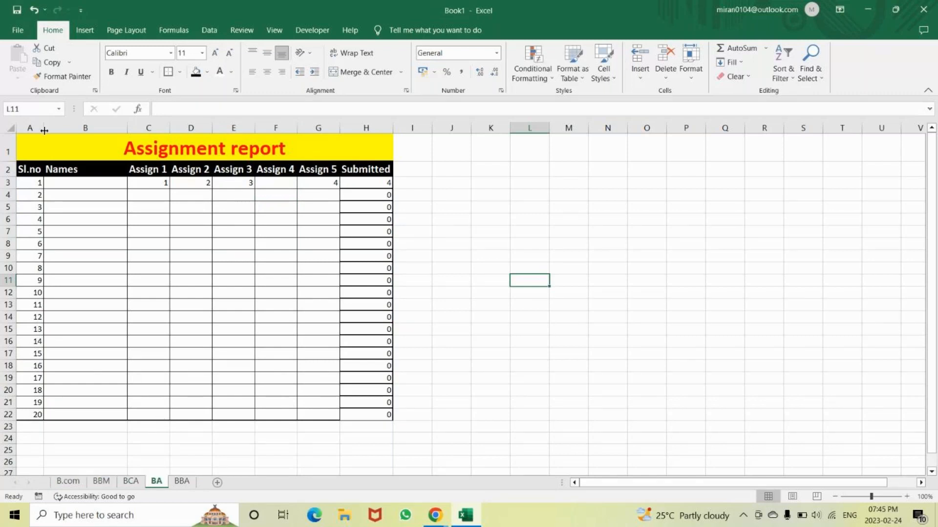
# Create a copy of the BBA sheet at the end of the workbook
pyautogui.hotkey('ctrl', 'pagedown')
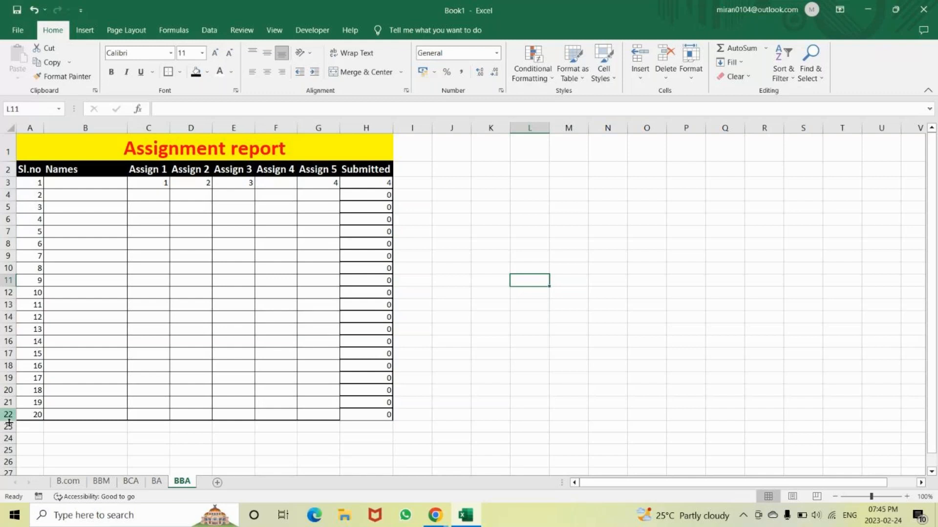
pyautogui.rightClick(184, 483)
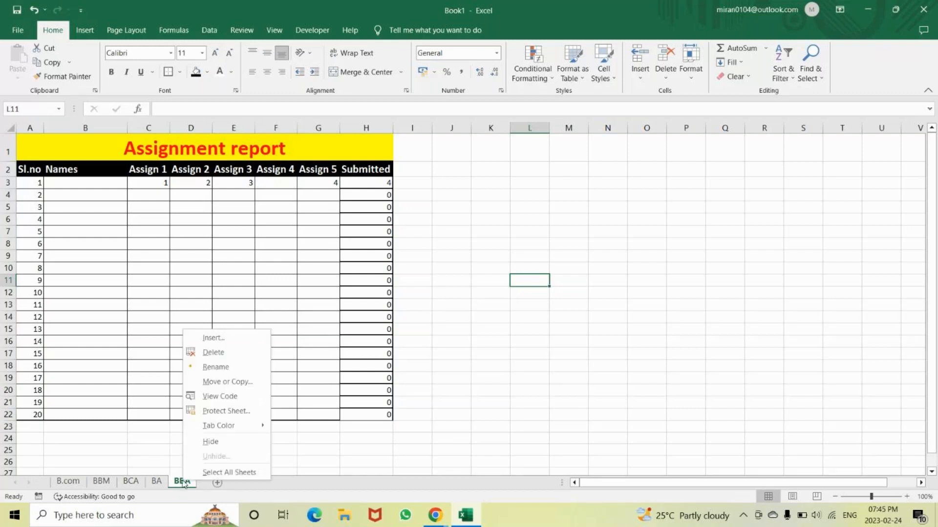
pyautogui.click(211, 382)
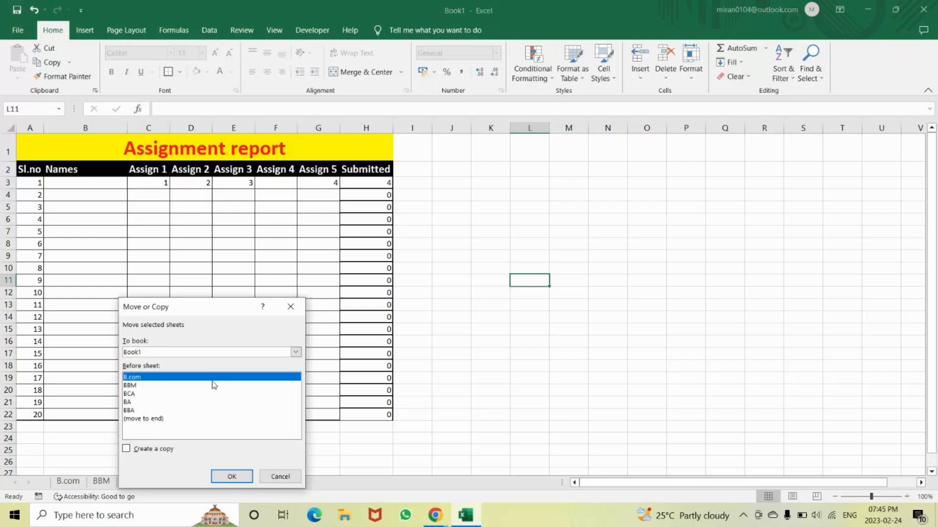
pyautogui.click(144, 419)
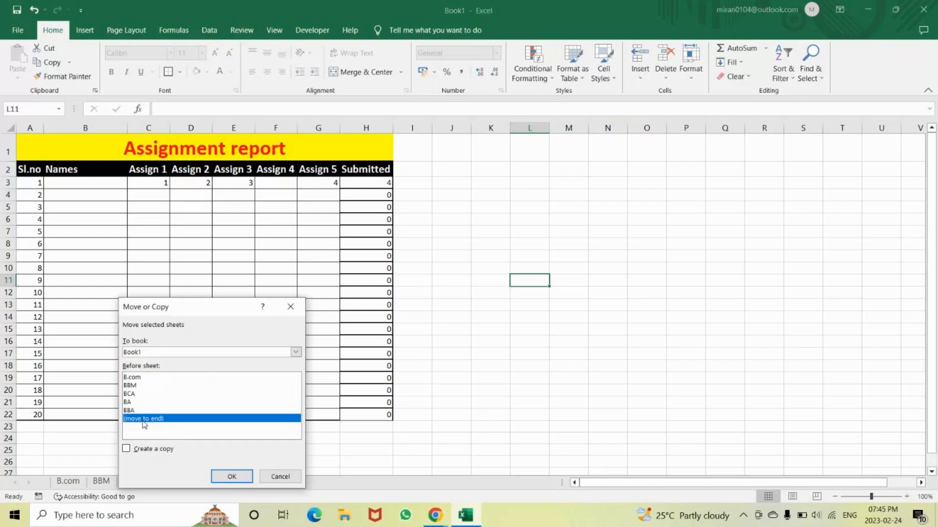
pyautogui.click(126, 450)
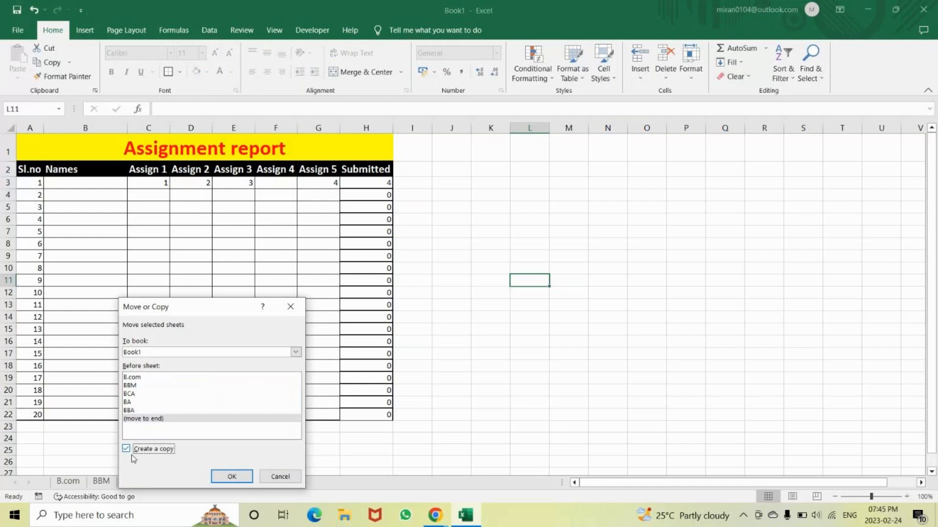
pyautogui.click(233, 477)
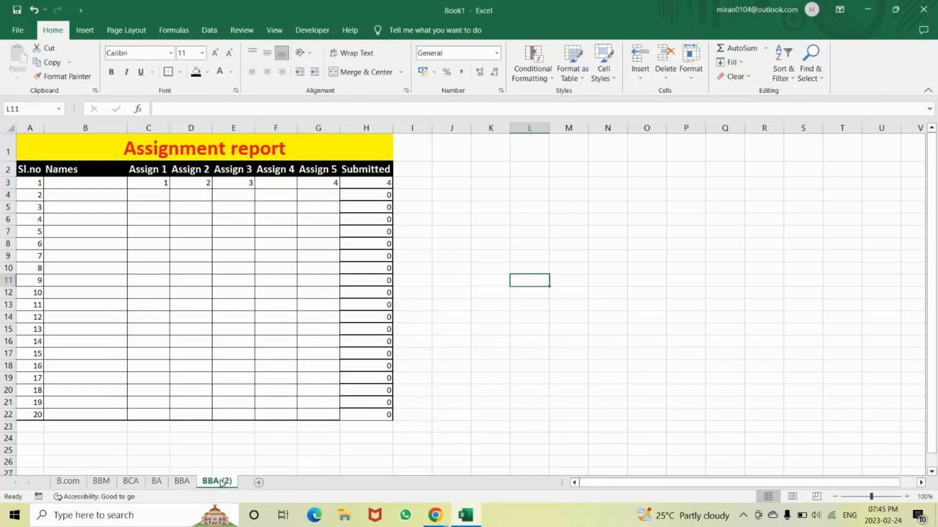
# Rename the copied sheet BBA (2) as MBA
pyautogui.rightClick(221, 483)
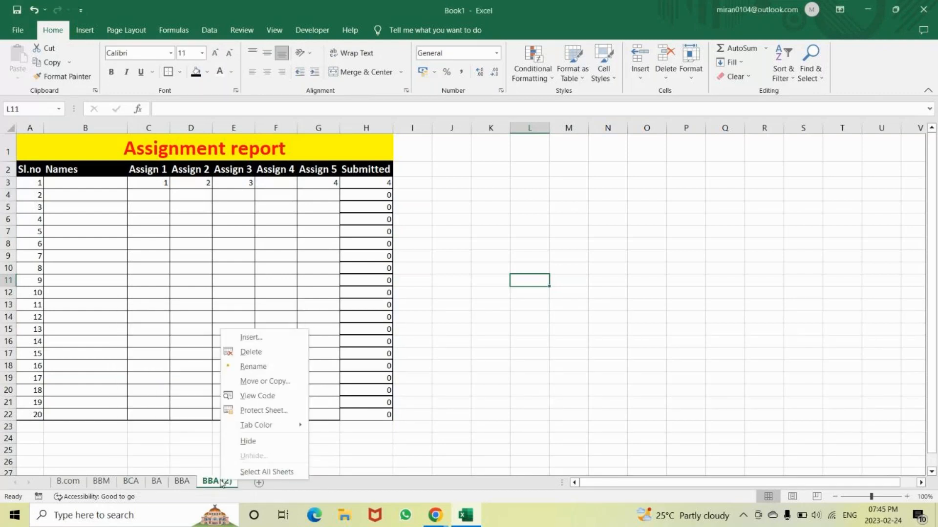
pyautogui.click(254, 367)
pyautogui.write('M')
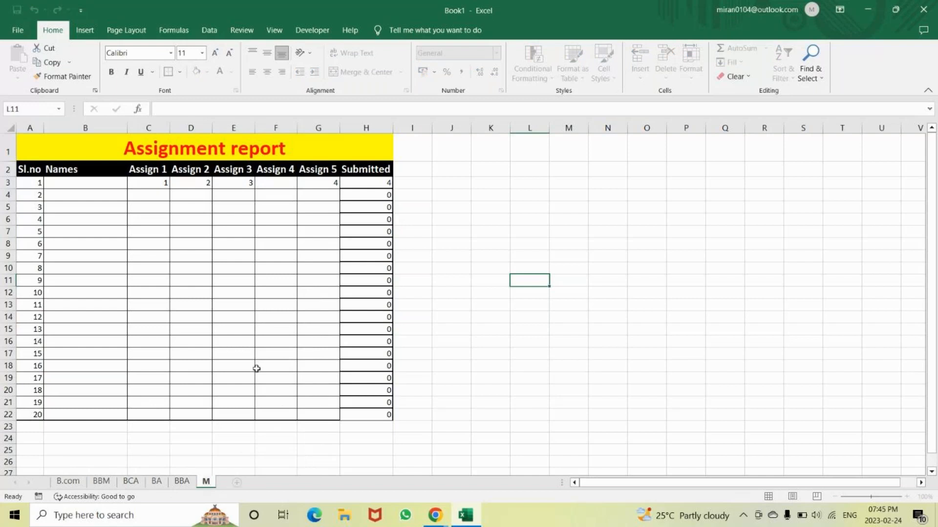
pyautogui.write('BA')
pyautogui.press('Return')
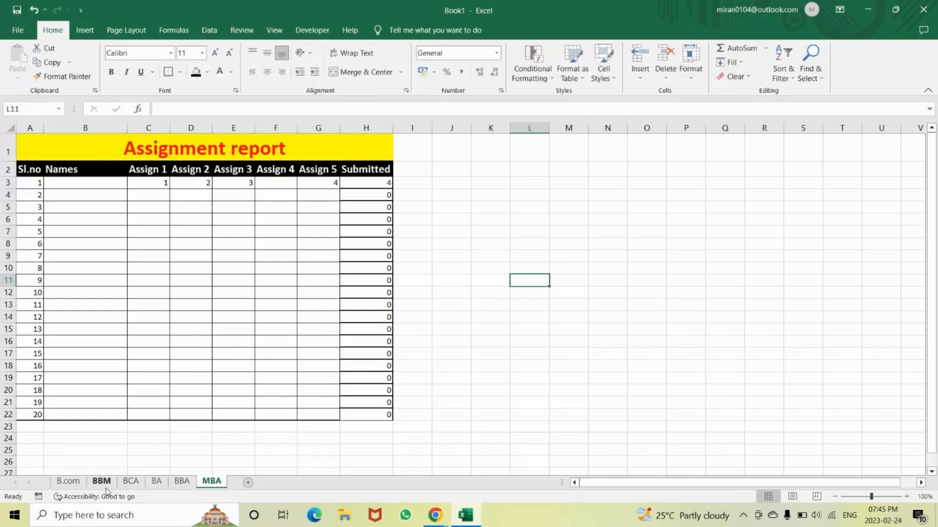
# Clear the Assign 1, 2, 3 and 5 entries in row 3 of the B.com sheet
pyautogui.click(68, 481)
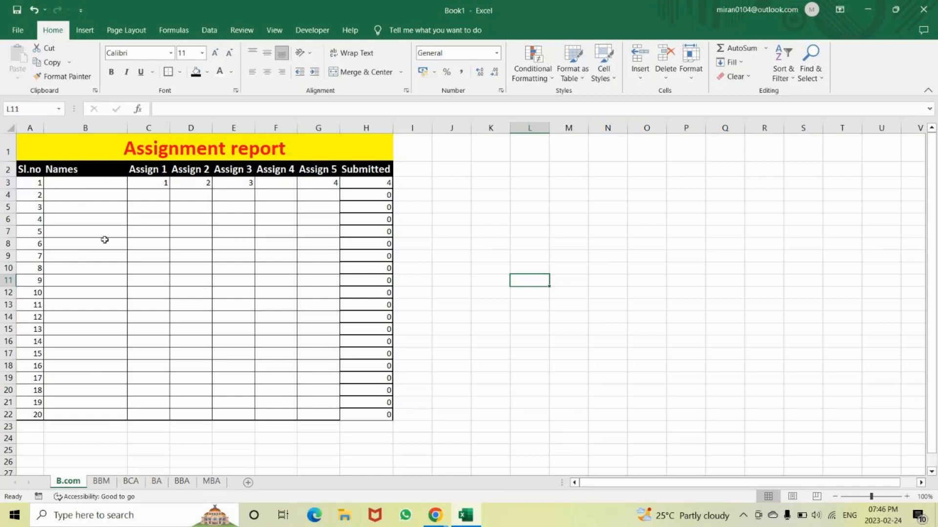
pyautogui.moveTo(139, 184); pyautogui.dragTo(315, 185)
pyautogui.press('BackSpace')
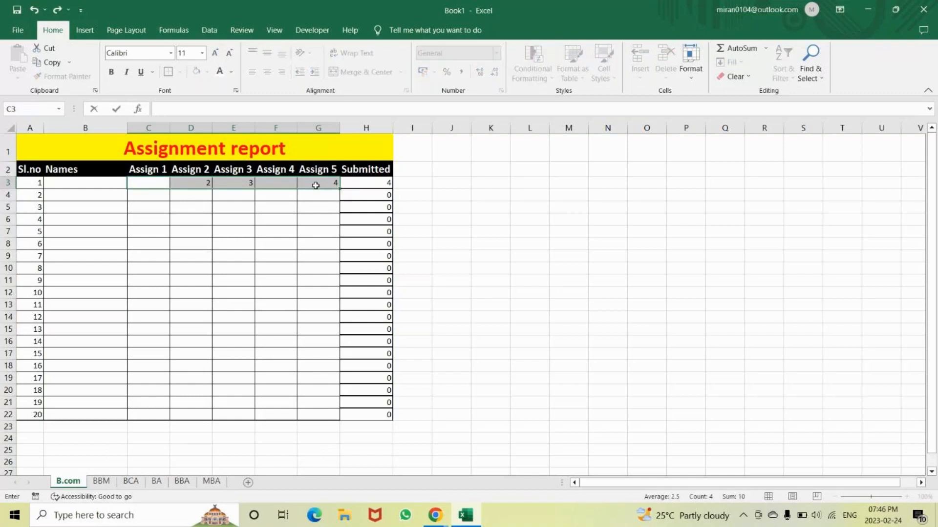
pyautogui.click(203, 184)
pyautogui.press('BackSpace')
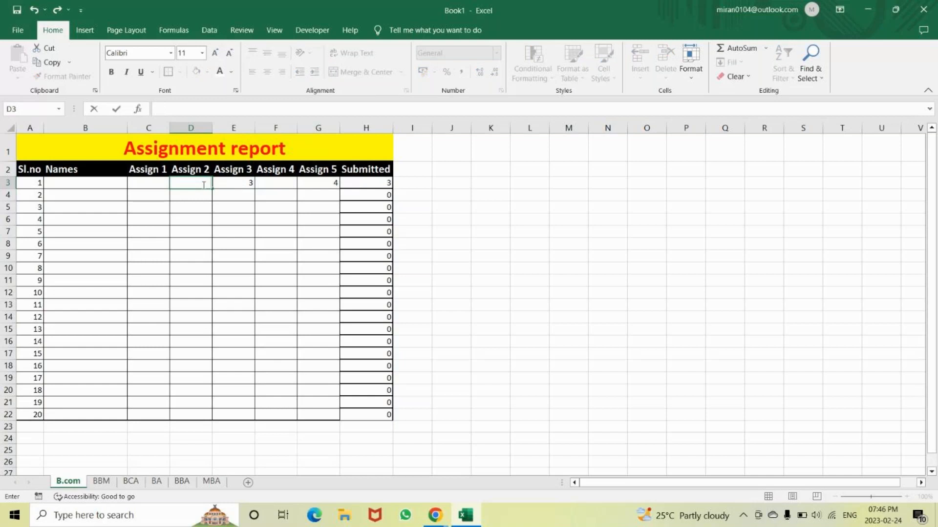
pyautogui.press('Tab')
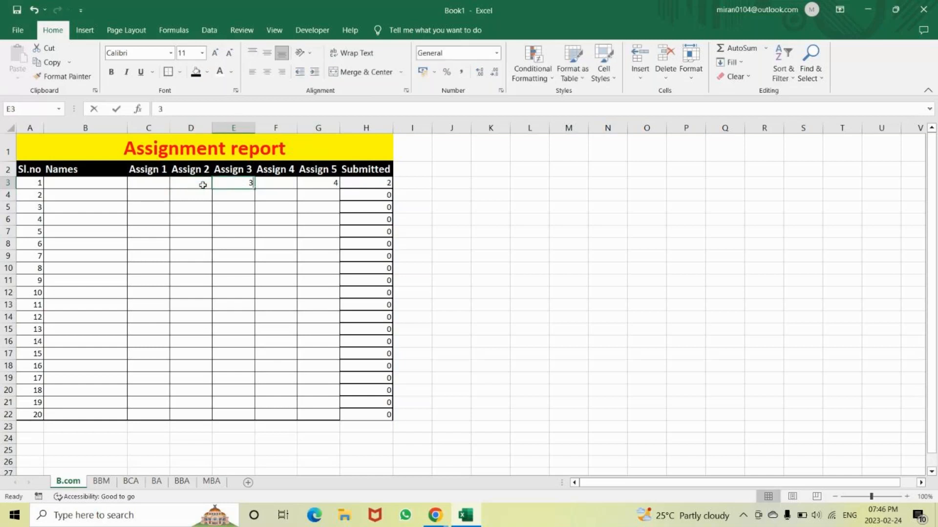
pyautogui.press('BackSpace')
pyautogui.press('Tab')
pyautogui.press('Tab')
pyautogui.press('BackSpace')
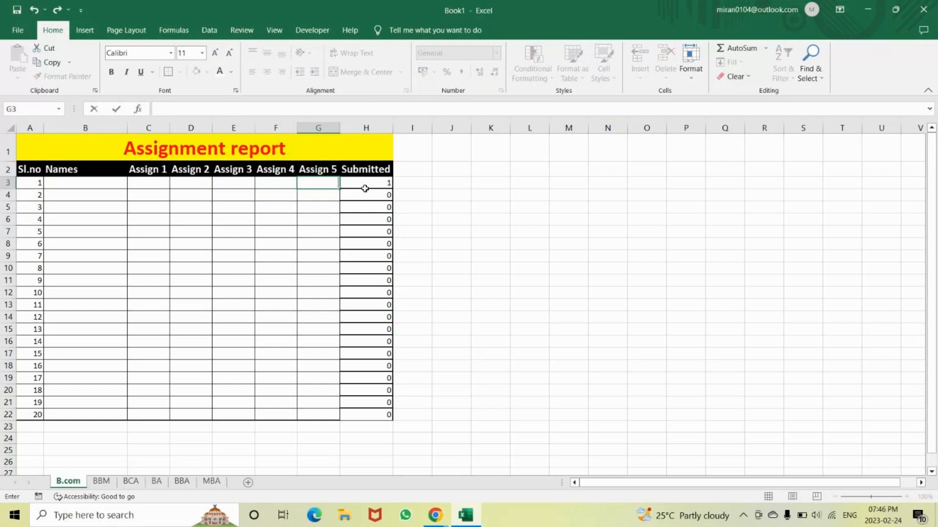
pyautogui.press('Return')
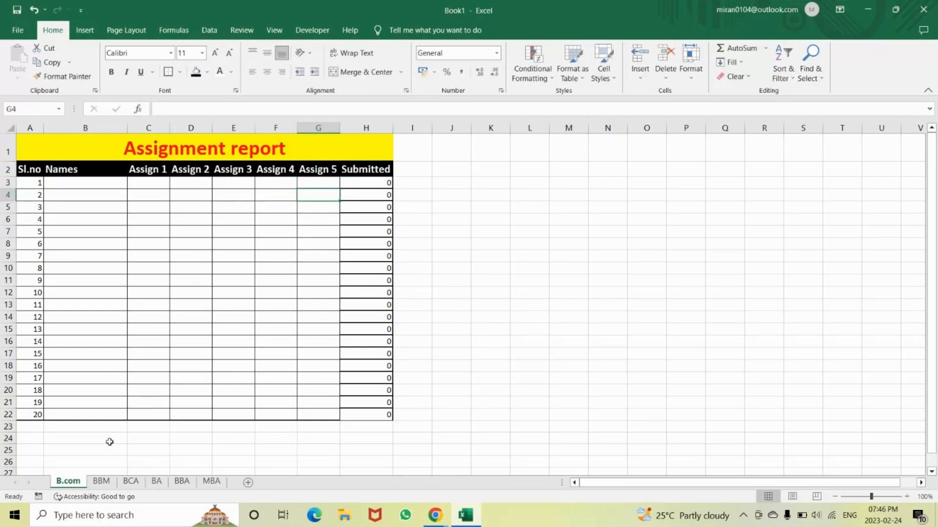
# Clear the Assign 1 to Assign 5 range C3:G3 on the BBM sheet in one go
pyautogui.hotkey('ctrl', 'pagedown')
pyautogui.moveTo(146, 182); pyautogui.dragTo(311, 180)
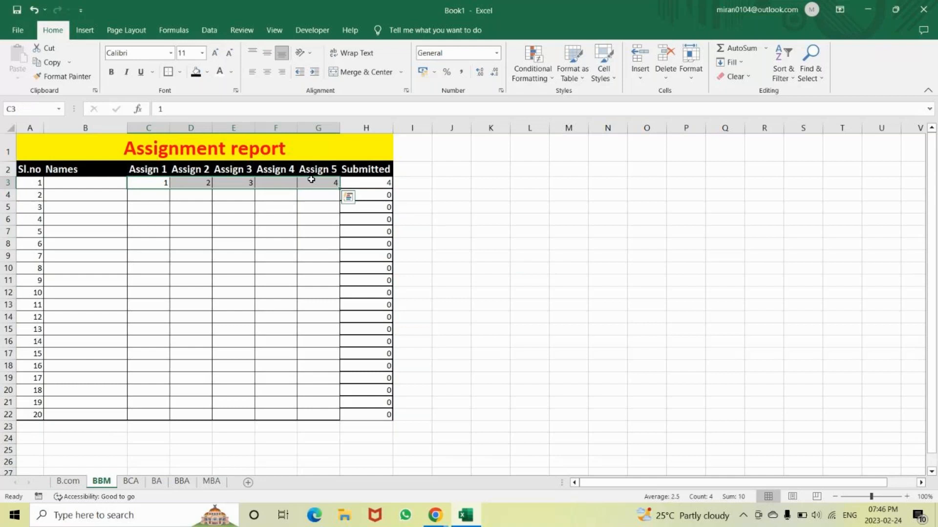
pyautogui.click(747, 79)
pyautogui.click(747, 93)
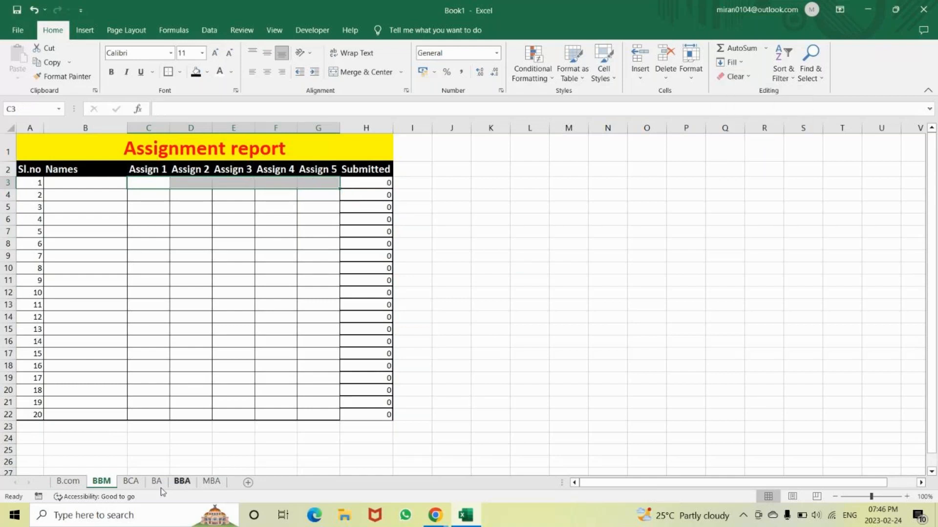
# Clear the row 3 assignment entries in C3:G3 on the BCA sheet
pyautogui.click(130, 482)
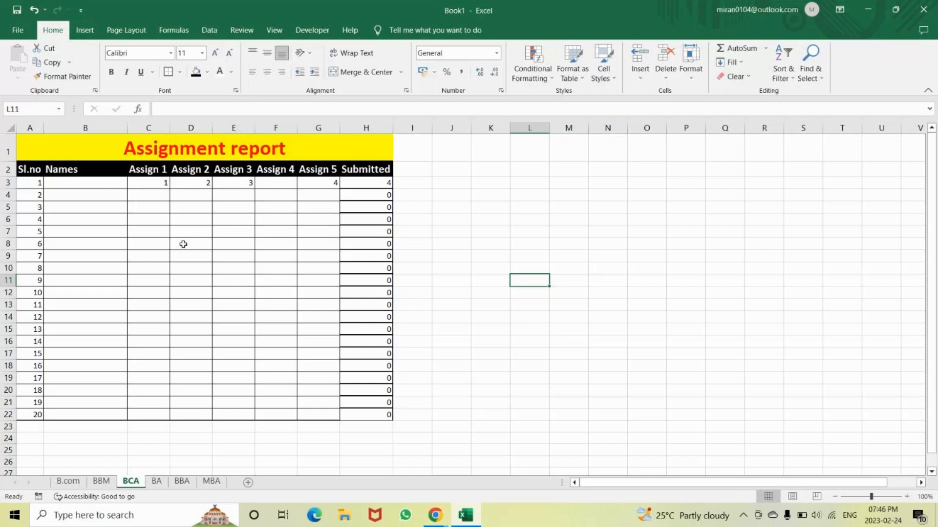
pyautogui.moveTo(149, 183); pyautogui.dragTo(309, 183)
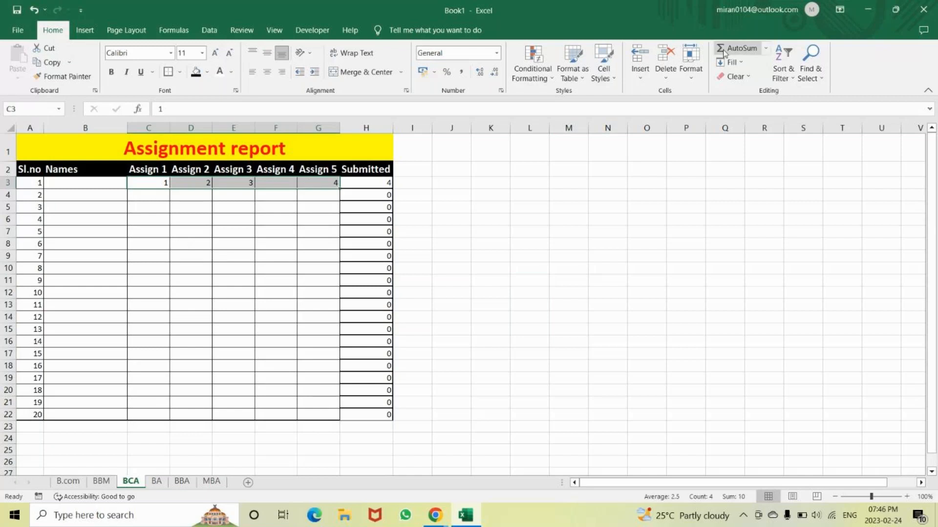
pyautogui.click(735, 76)
pyautogui.click(752, 119)
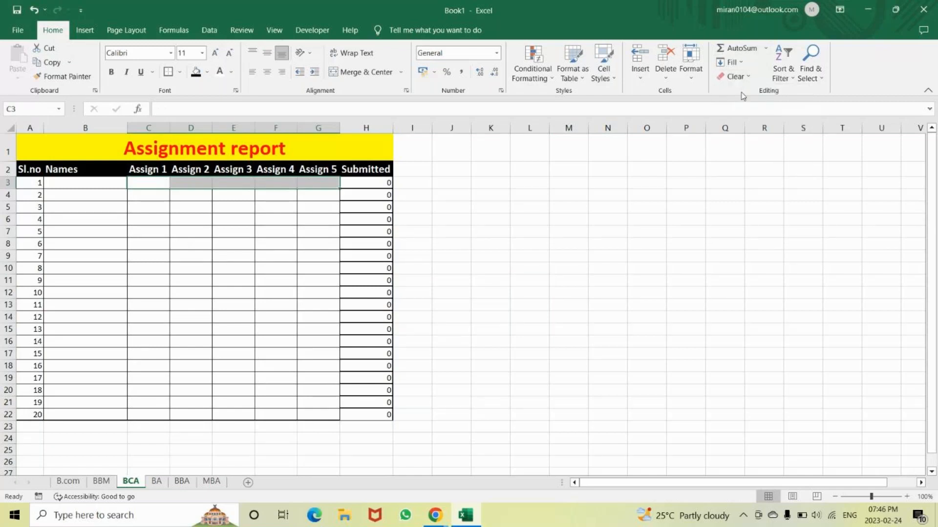
# Group all six sheets from B.com to MBA and clear C3:G3 on all of them together
pyautogui.click(69, 481)
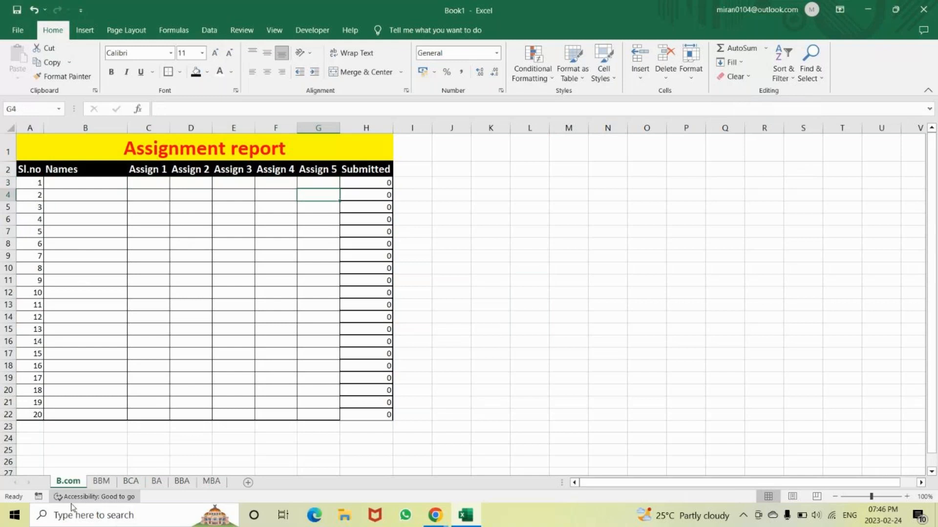
pyautogui.keyDown('ctrl'); pyautogui.click(102, 481); pyautogui.keyUp('ctrl')
pyautogui.keyDown('ctrl'); pyautogui.click(128, 484); pyautogui.keyUp('ctrl')
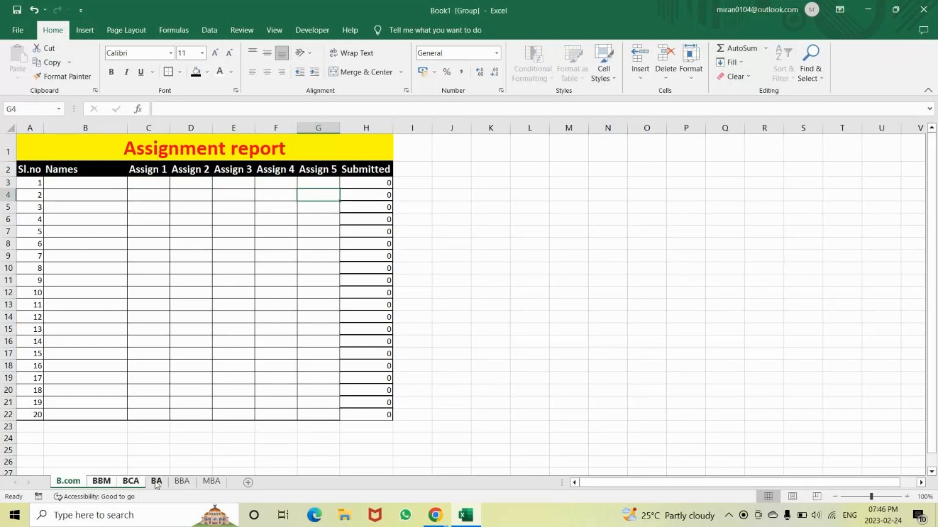
pyautogui.keyDown('ctrl'); pyautogui.click(156, 483); pyautogui.keyUp('ctrl')
pyautogui.keyDown('ctrl'); pyautogui.click(181, 482); pyautogui.keyUp('ctrl')
pyautogui.keyDown('ctrl'); pyautogui.click(208, 485); pyautogui.keyUp('ctrl')
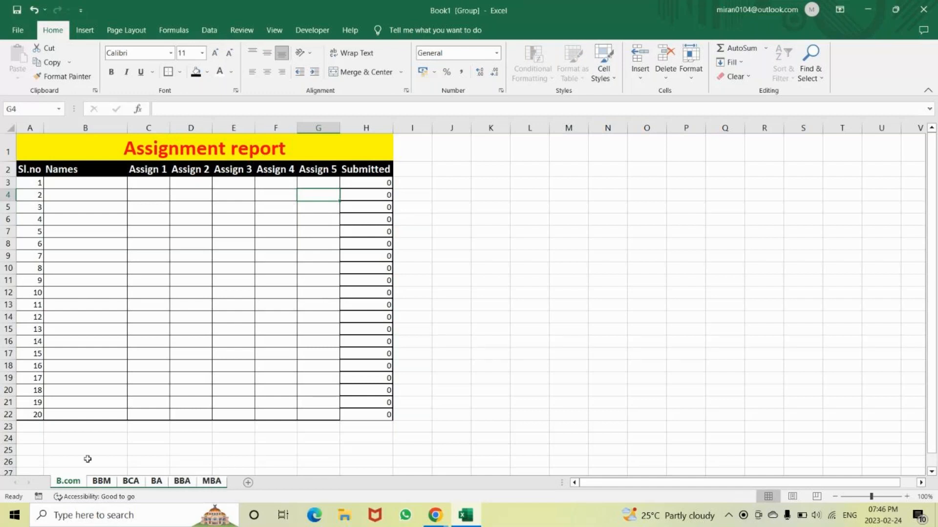
pyautogui.moveTo(153, 184); pyautogui.dragTo(308, 182)
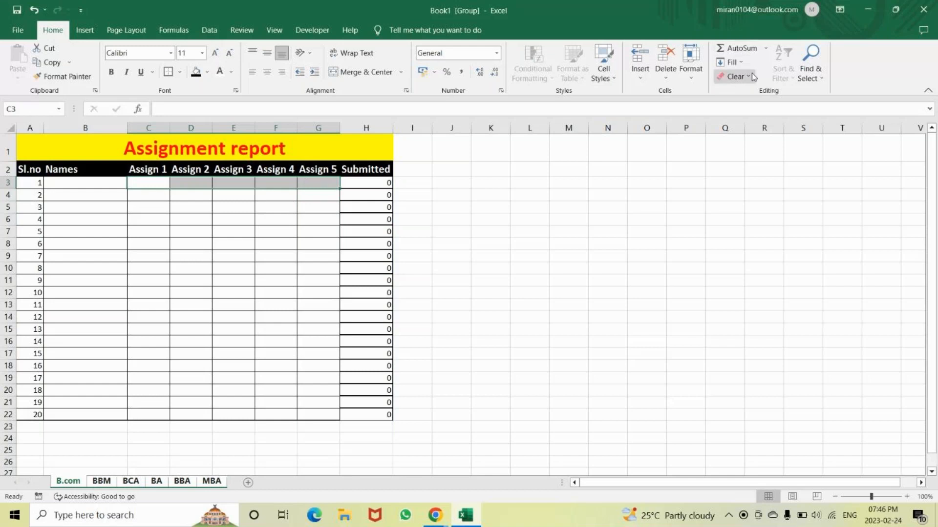
# Ungroup the sheets and check row 3 on the BBM, BCA, BBA and MBA sheets
pyautogui.click(107, 484)
pyautogui.click(131, 482)
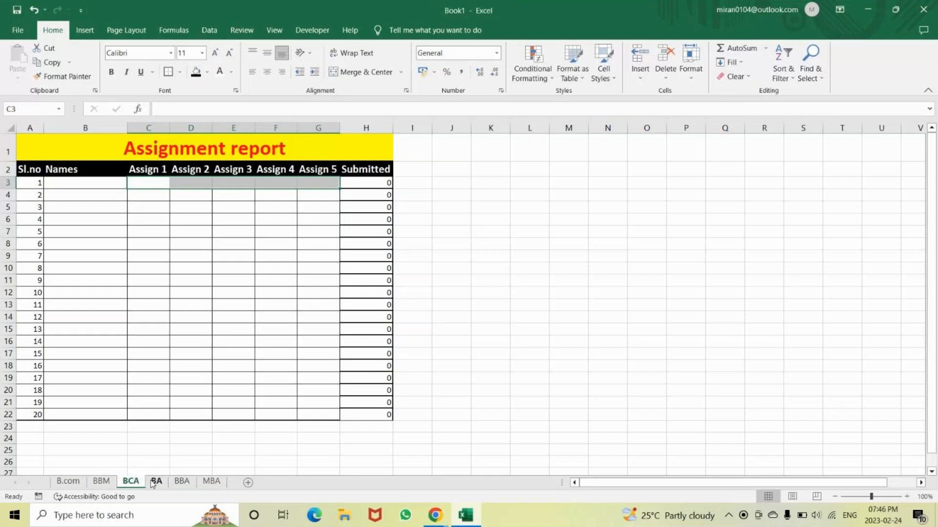
pyautogui.click(181, 483)
pyautogui.click(211, 483)
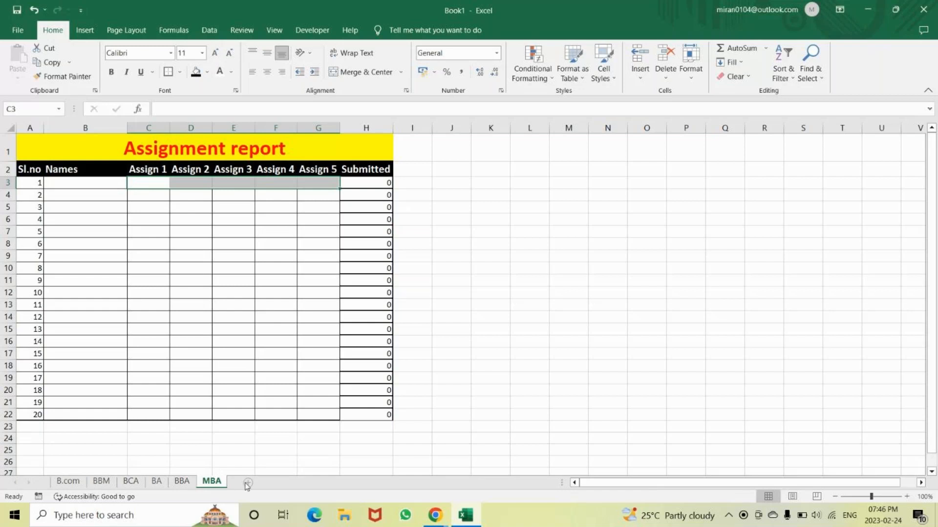
# Create a copy of the MBA sheet at the end of the workbook
pyautogui.rightClick(214, 486)
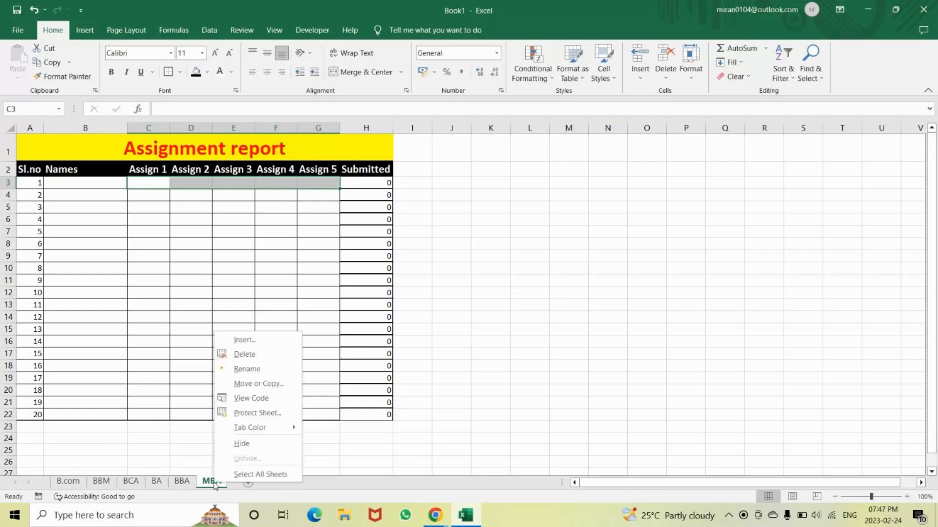
pyautogui.click(243, 385)
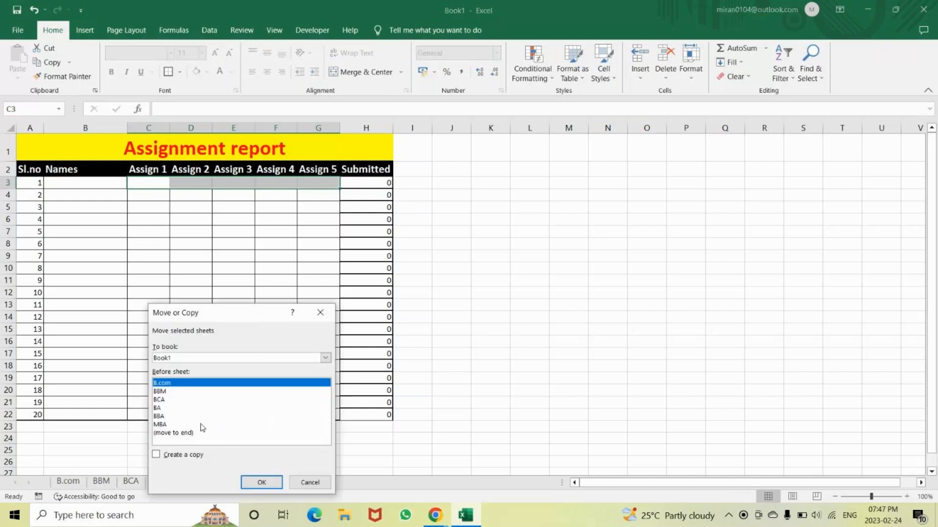
pyautogui.click(168, 433)
pyautogui.click(156, 455)
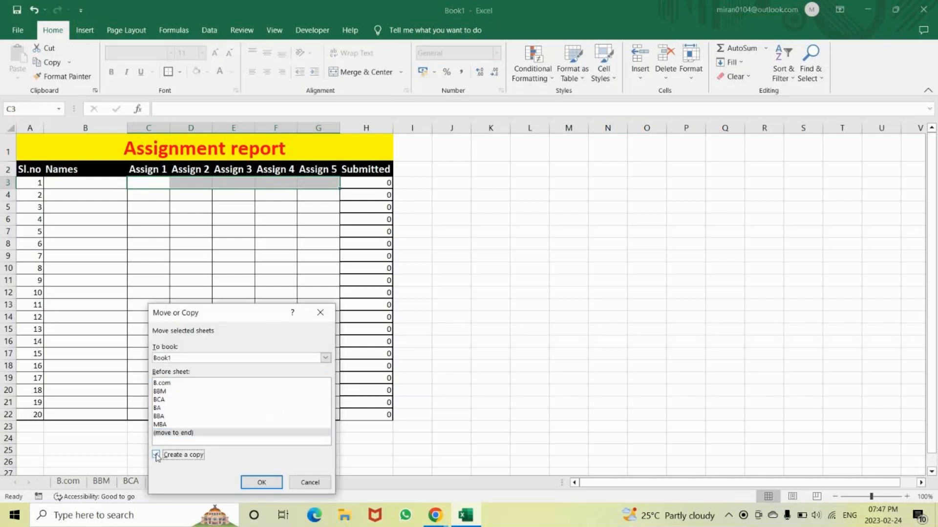
pyautogui.click(262, 483)
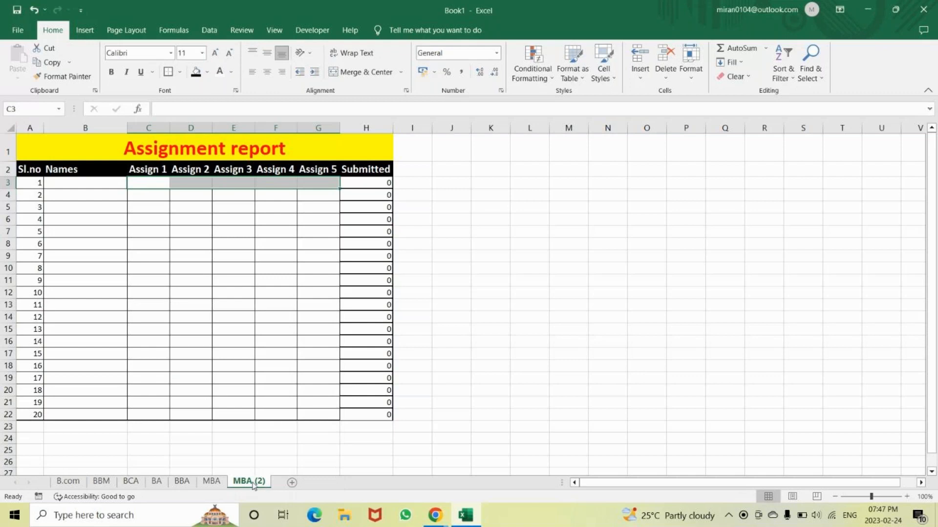
# Rename the copied sheet MBA (2) as MCA
pyautogui.rightClick(254, 485)
pyautogui.click(280, 373)
pyautogui.write('M')
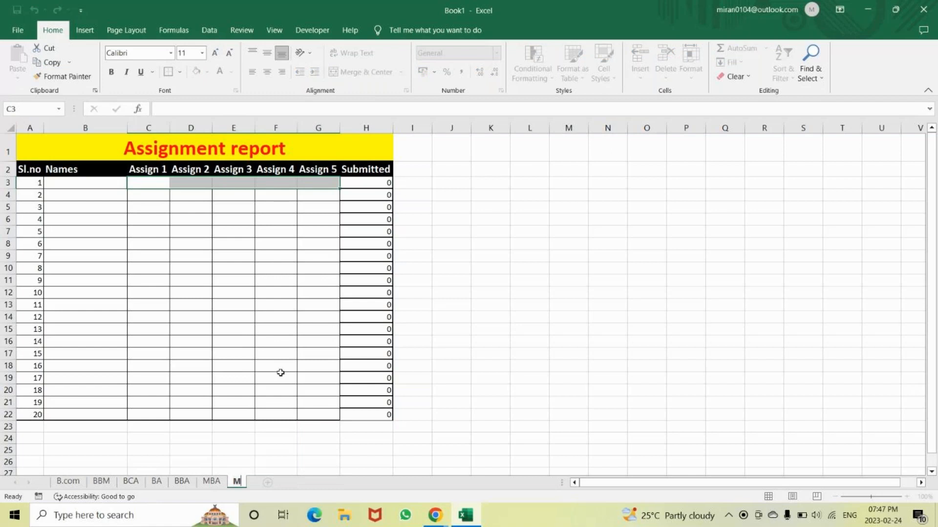
pyautogui.write('CA')
pyautogui.click(568, 377)
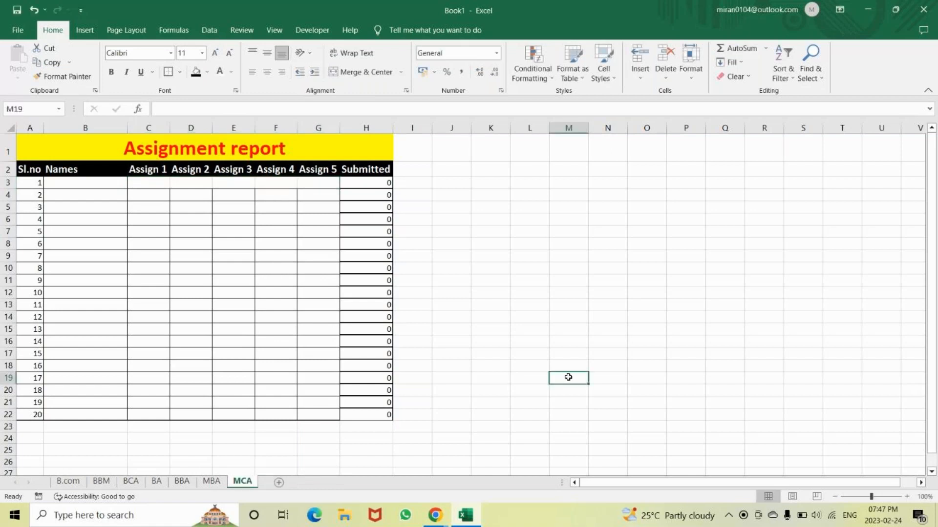
# Inspect the Submitted formula in H22 on the MCA sheet and review the BBA and B.com sheets
pyautogui.click(371, 415)
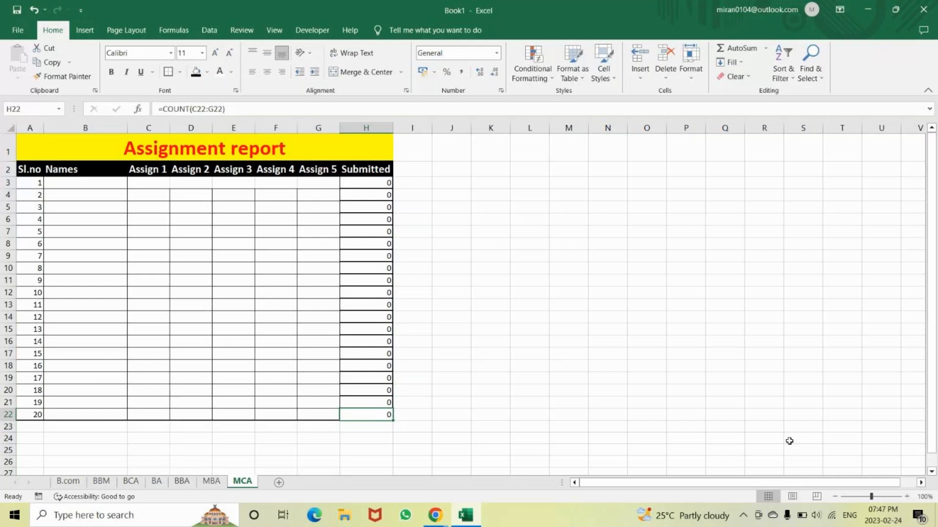
pyautogui.click(184, 486)
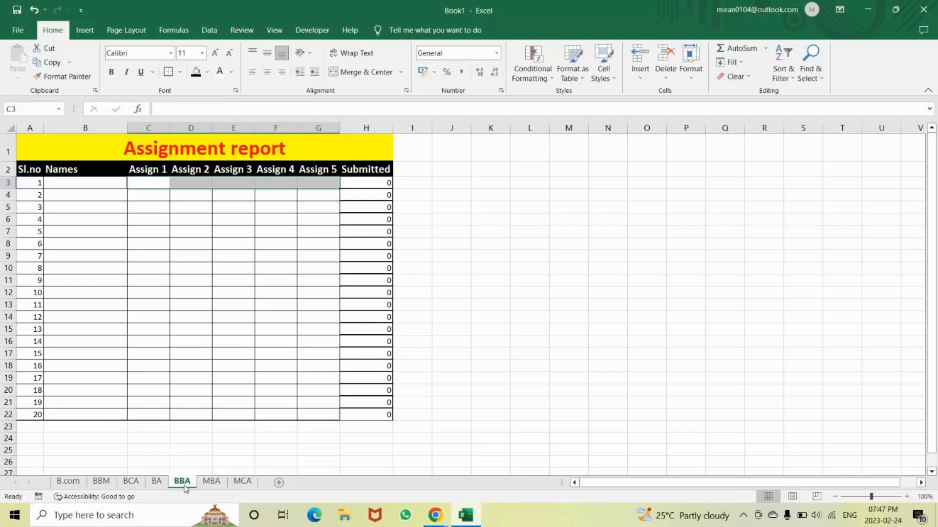
pyautogui.click(78, 487)
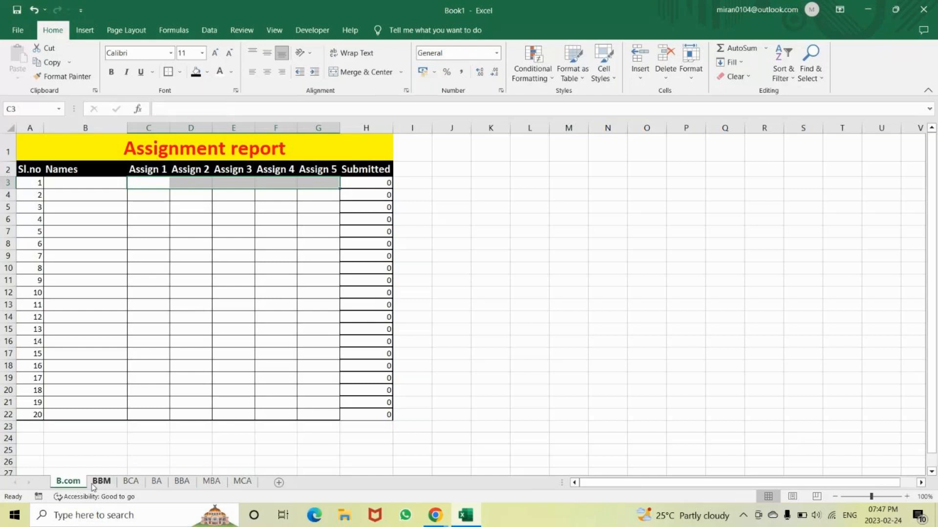
# Group all sheets from B.com through MCA and ungroup them again on the BCA sheet
pyautogui.keyDown('shift'); pyautogui.click(184, 483); pyautogui.keyUp('shift')
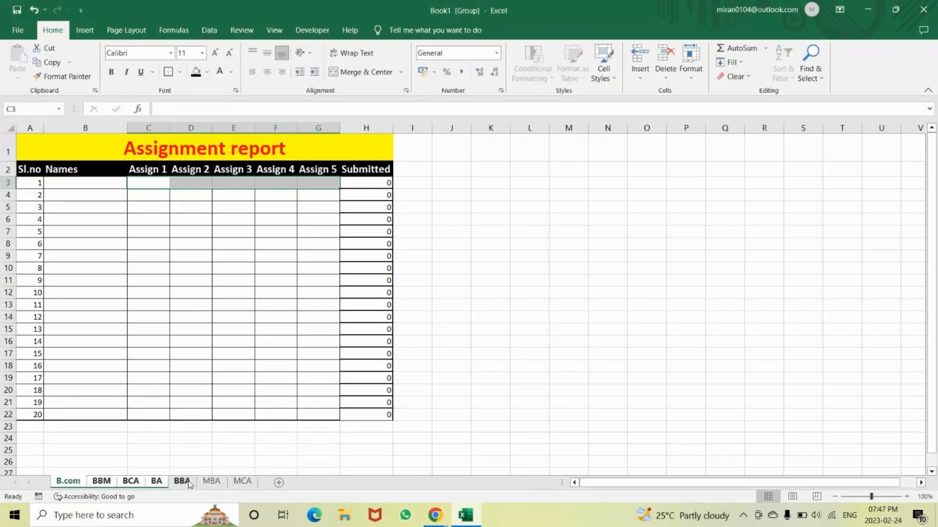
pyautogui.keyDown('shift'); pyautogui.click(243, 483); pyautogui.keyUp('shift')
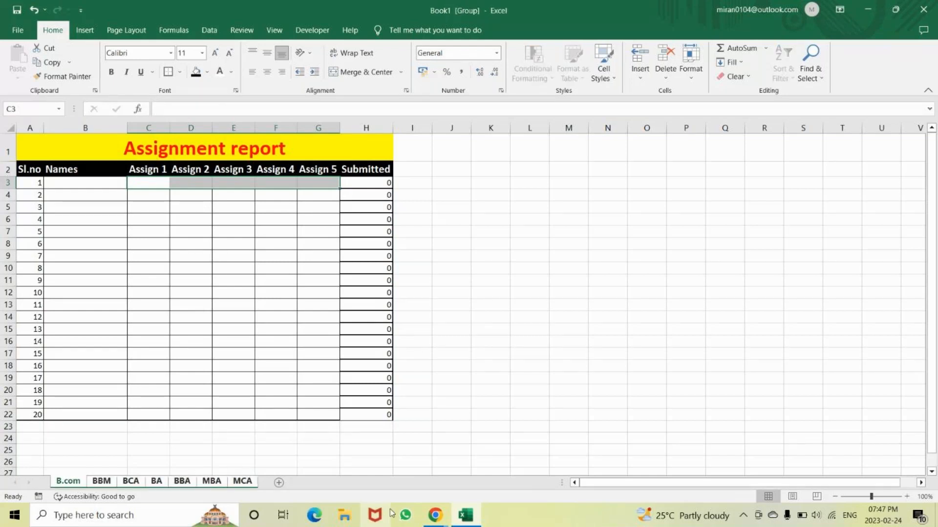
pyautogui.click(137, 482)
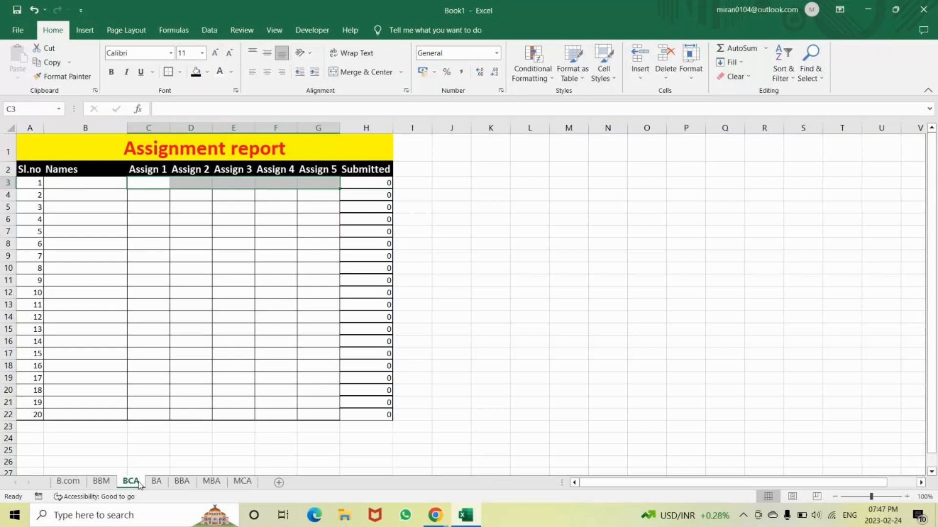
# Select the report's data rows A3:H22 on the BCA sheet
pyautogui.click(479, 306)
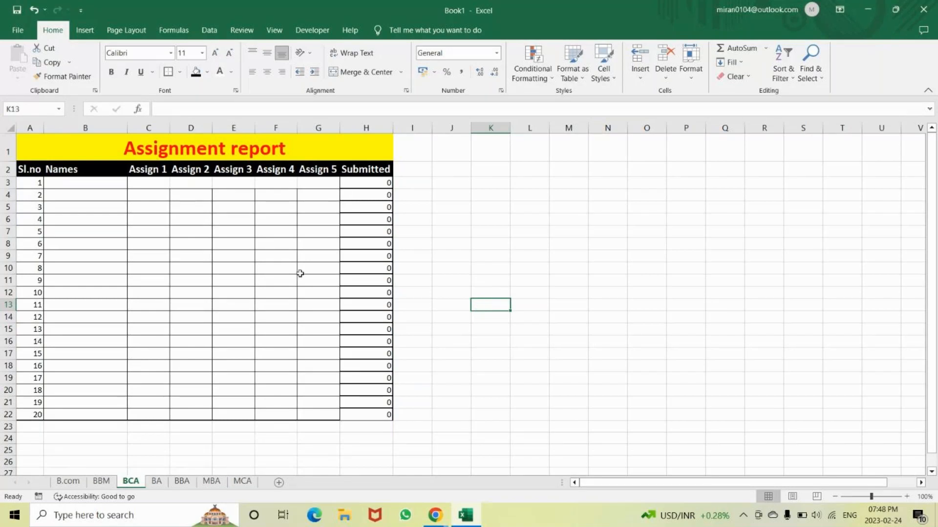
pyautogui.moveTo(22, 184); pyautogui.dragTo(362, 420)
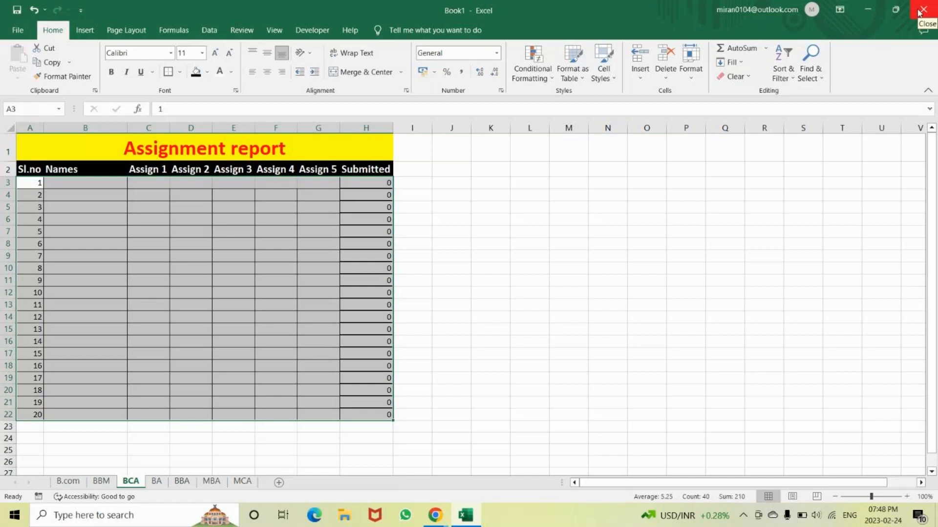
# Close the Book1 workbook without saving and close the browser window showing the NICT Computer Education website
pyautogui.click(919, 13)
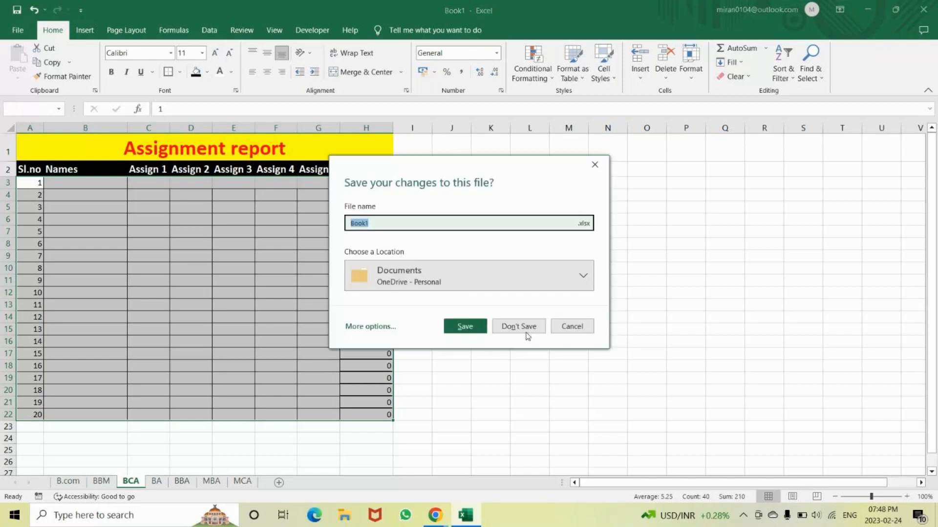
pyautogui.click(518, 326)
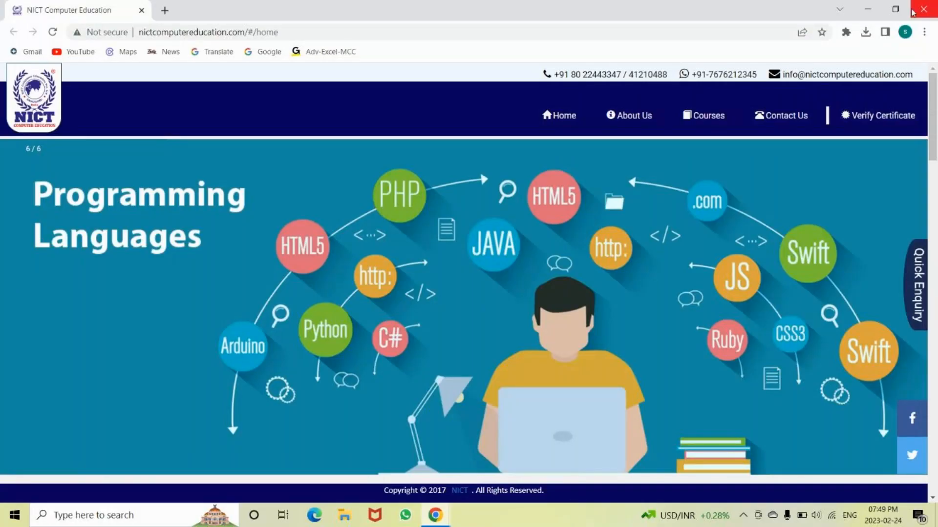
pyautogui.click(912, 13)
# Switch to the GoTo meeting window and bring up the choice to leave or end the session
pyautogui.moveTo(435, 516)
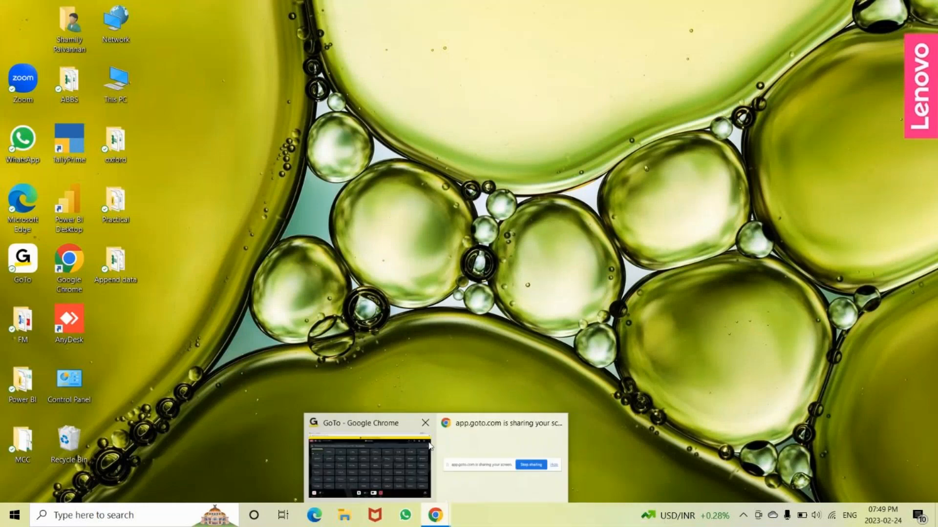
pyautogui.moveTo(390, 431)
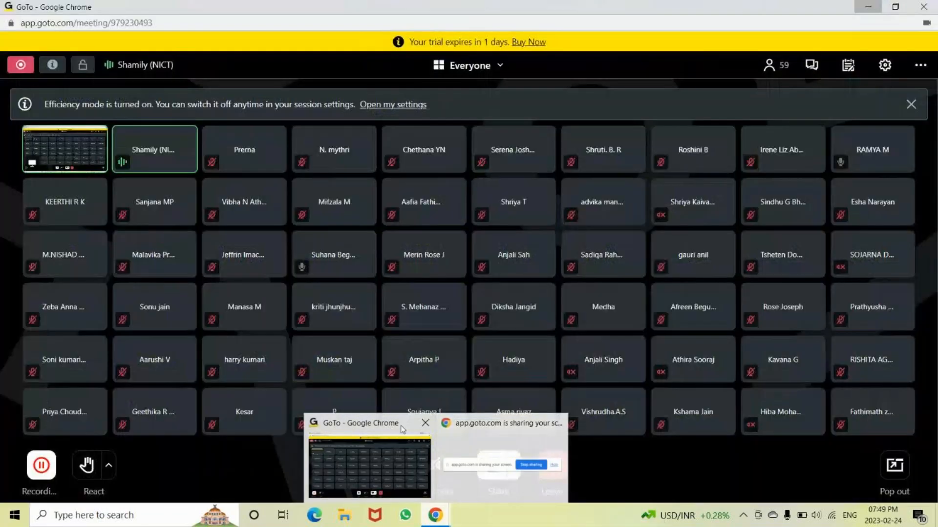
pyautogui.click(402, 430)
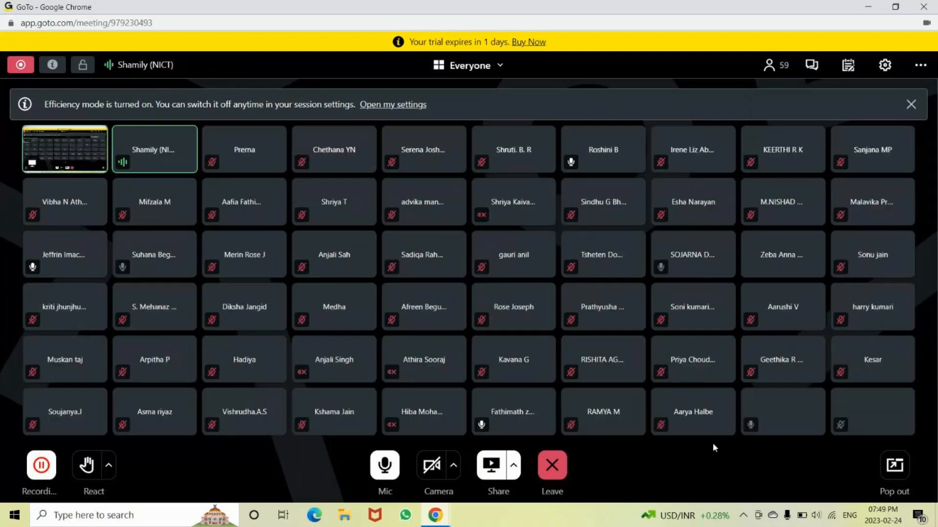
pyautogui.click(547, 467)
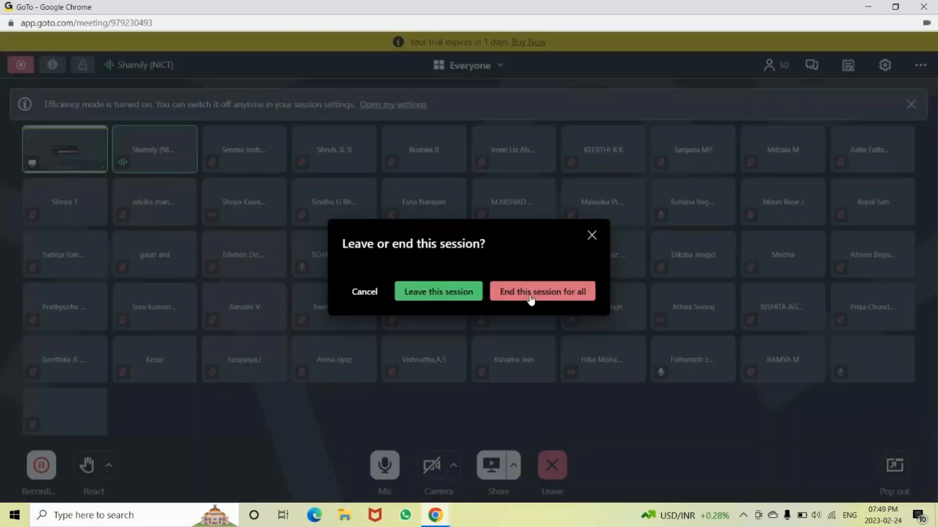